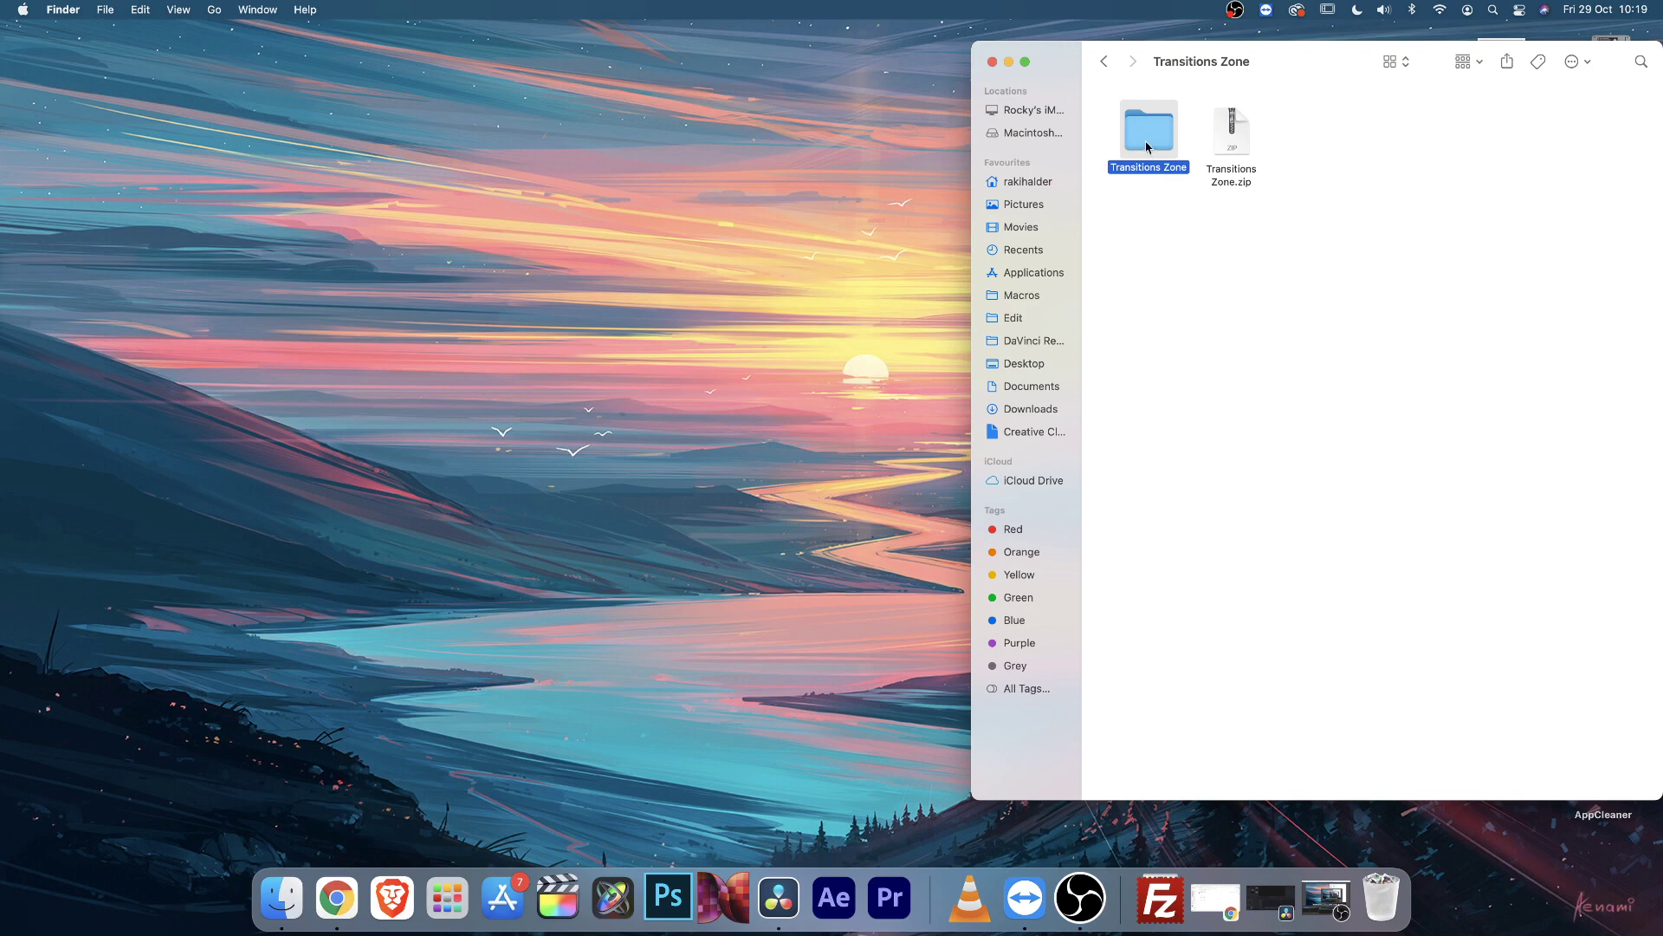
# Open the Transitions Zone folder and its Install Pack subfolder in Finder
pyautogui.doubleClick(1150, 141)
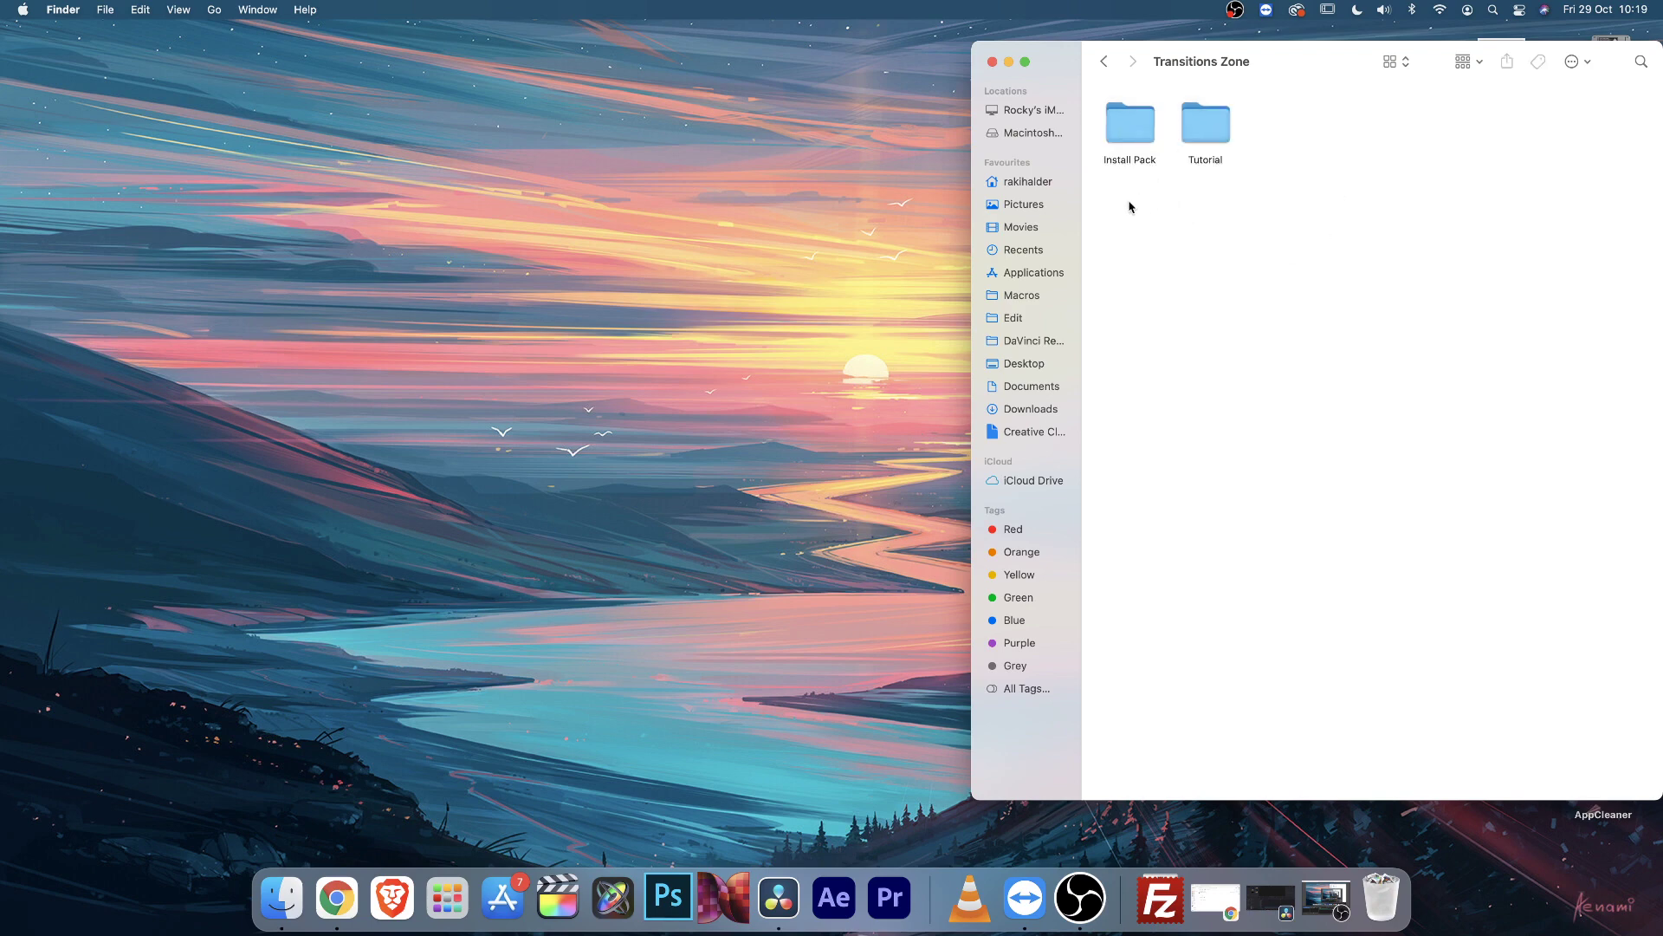
pyautogui.click(1206, 126)
pyautogui.click(1132, 179)
pyautogui.press('super+a')
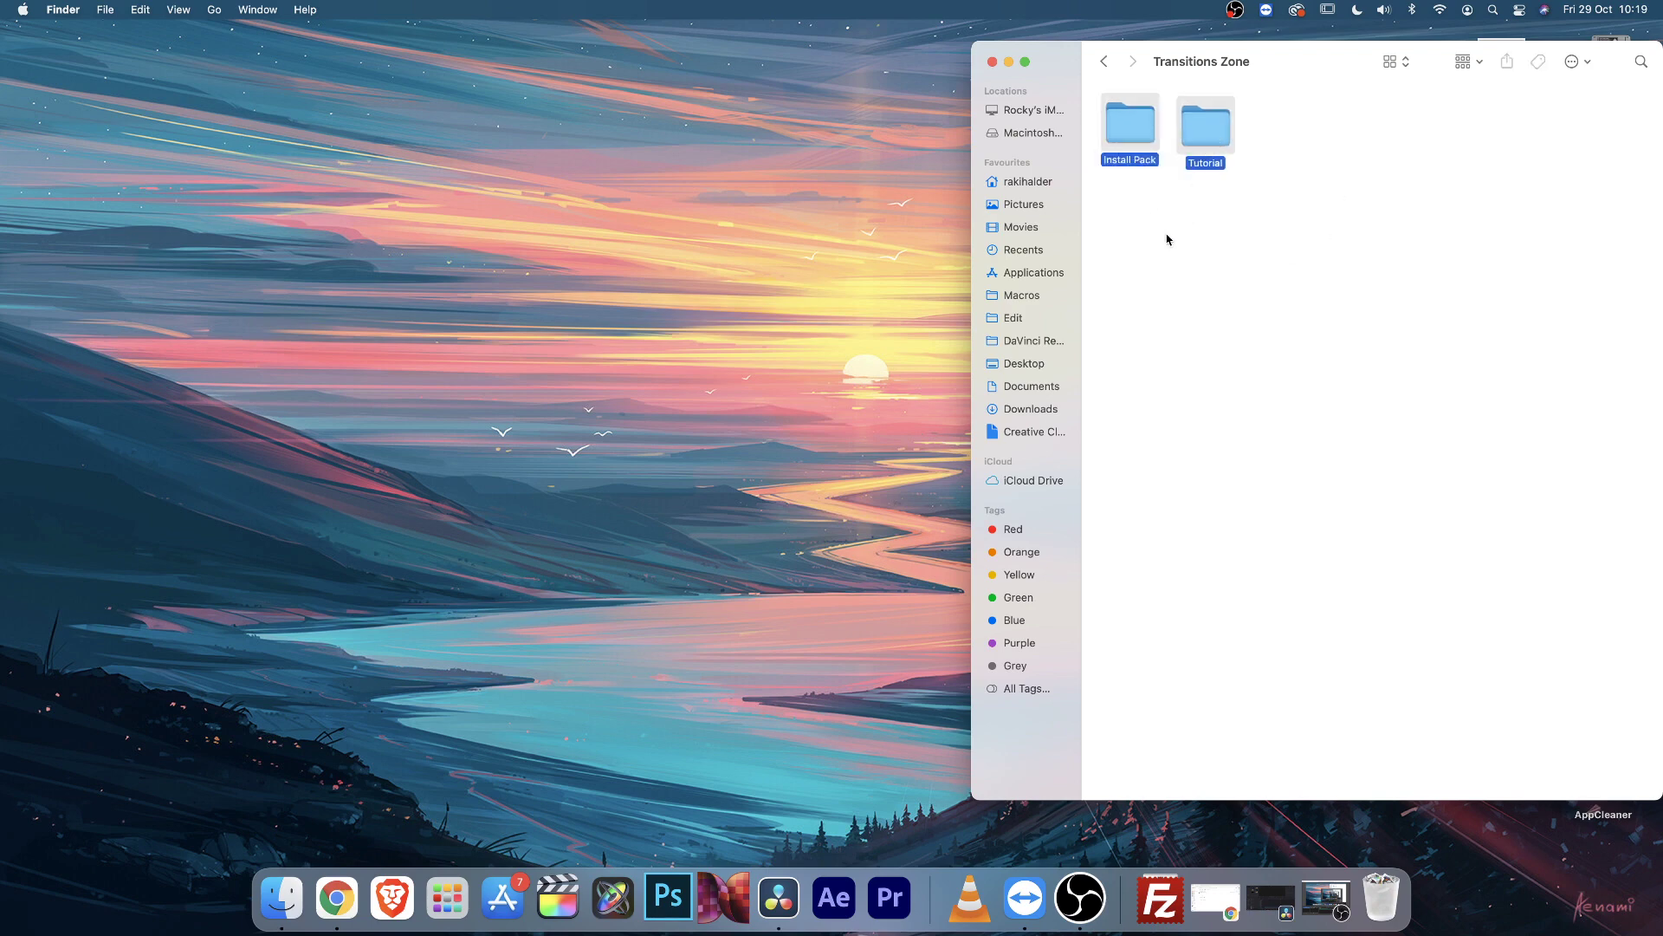
pyautogui.click(1155, 212)
pyautogui.click(1128, 155)
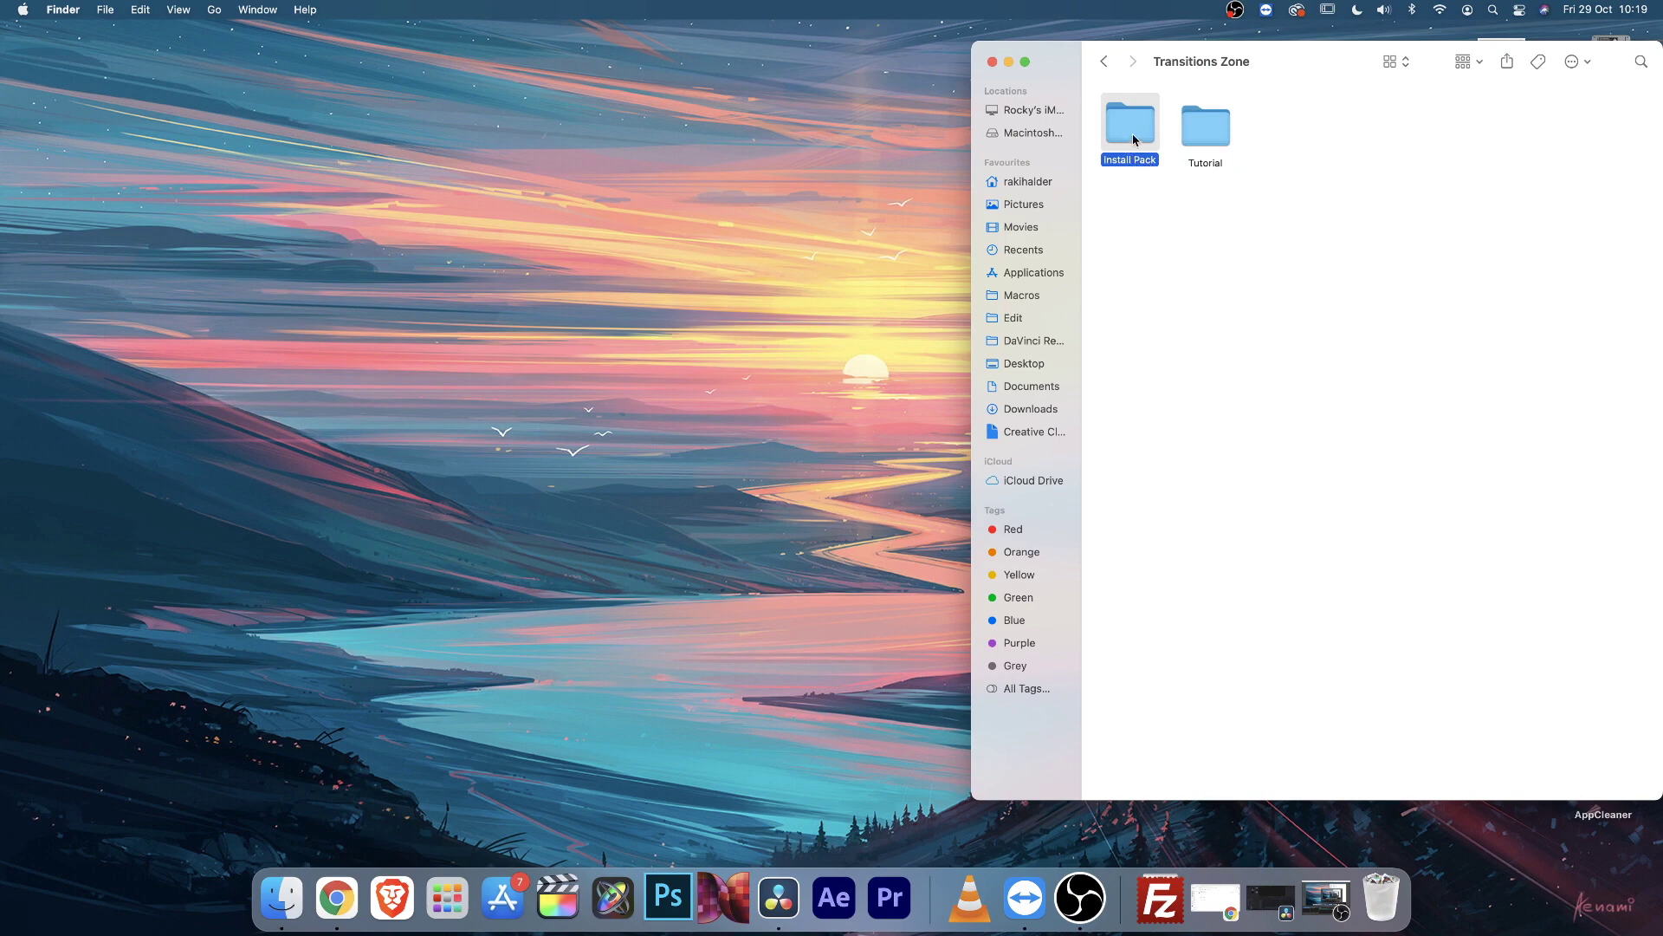
pyautogui.doubleClick(1132, 131)
pyautogui.press('super+a')
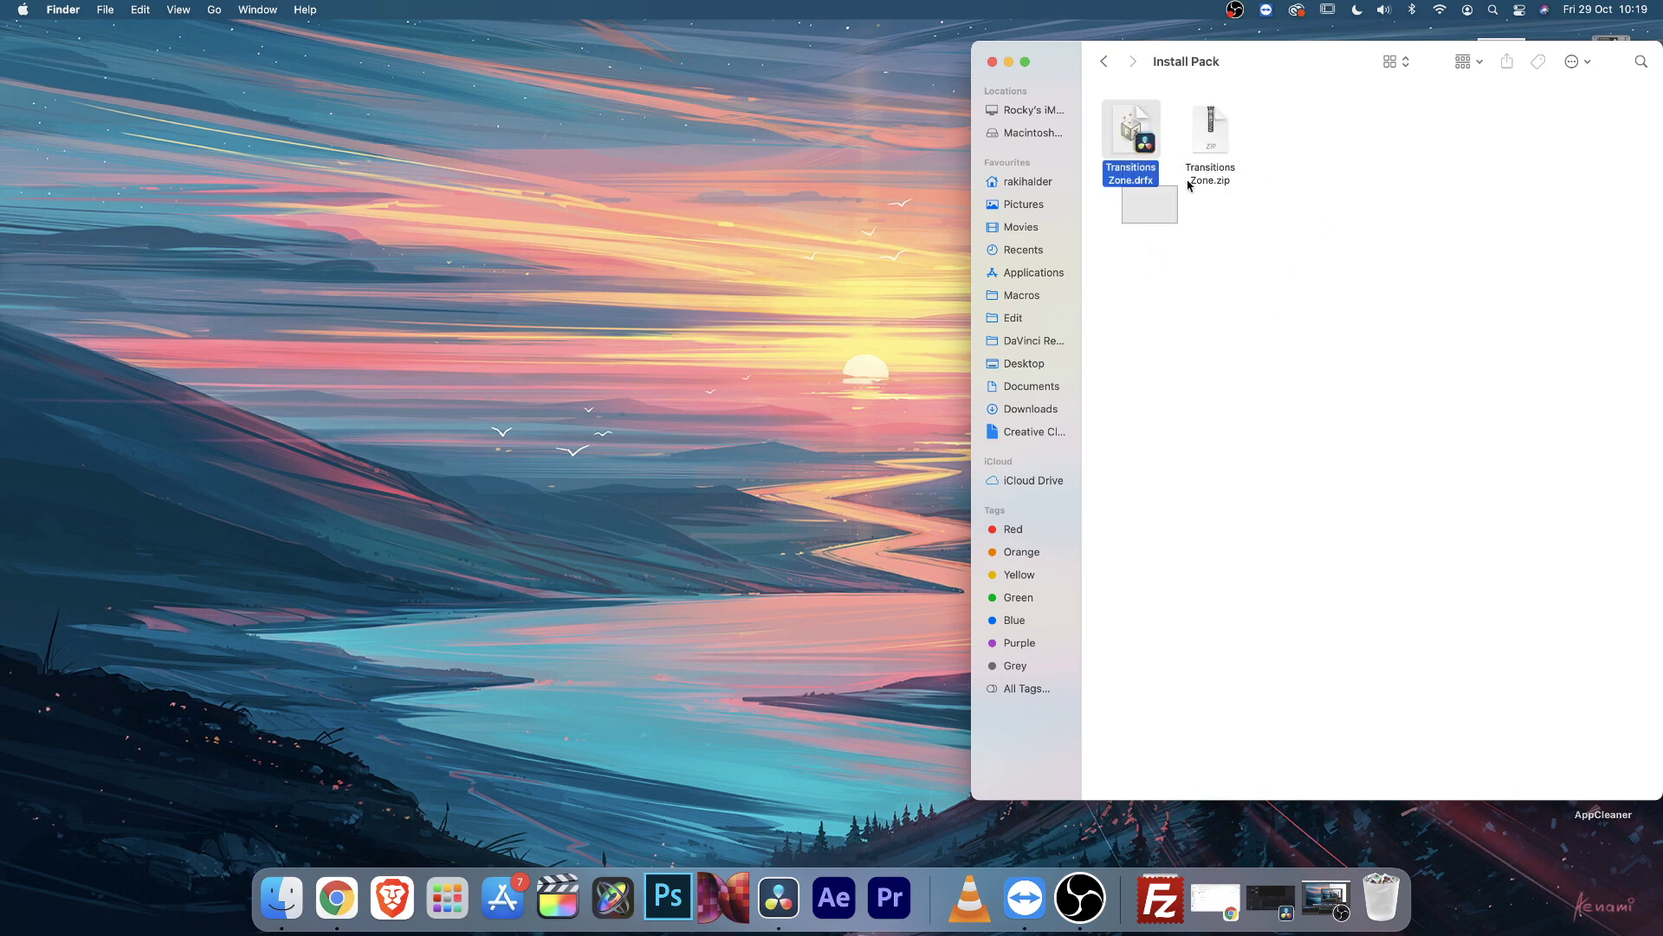
pyautogui.click(1273, 309)
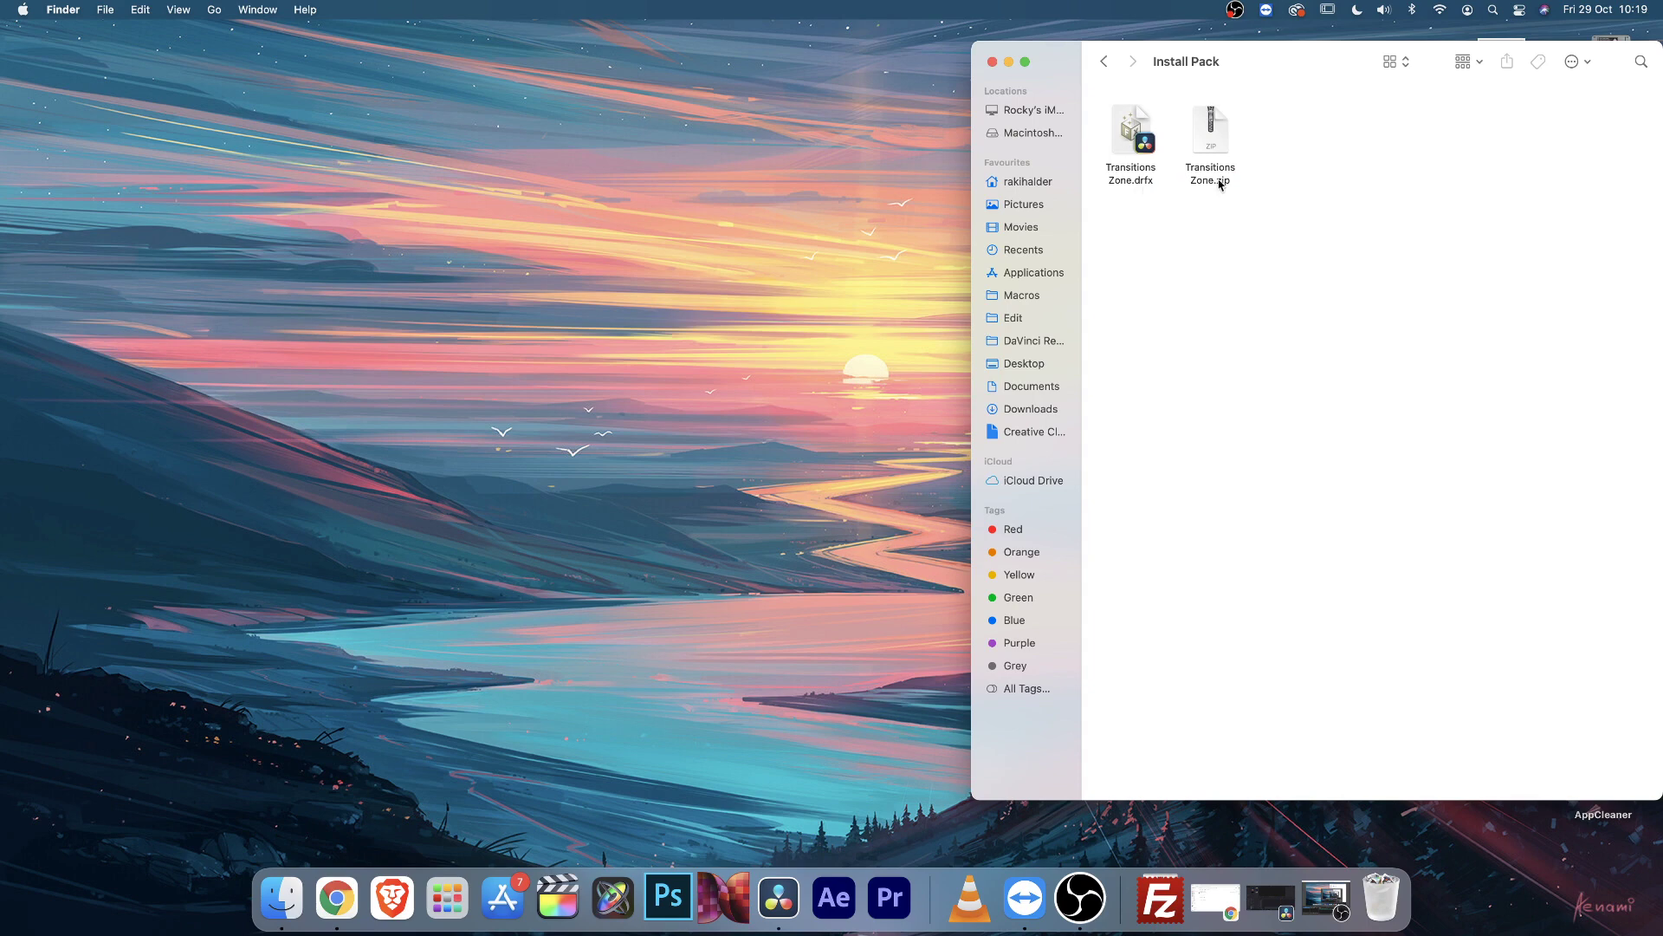
pyautogui.click(1217, 152)
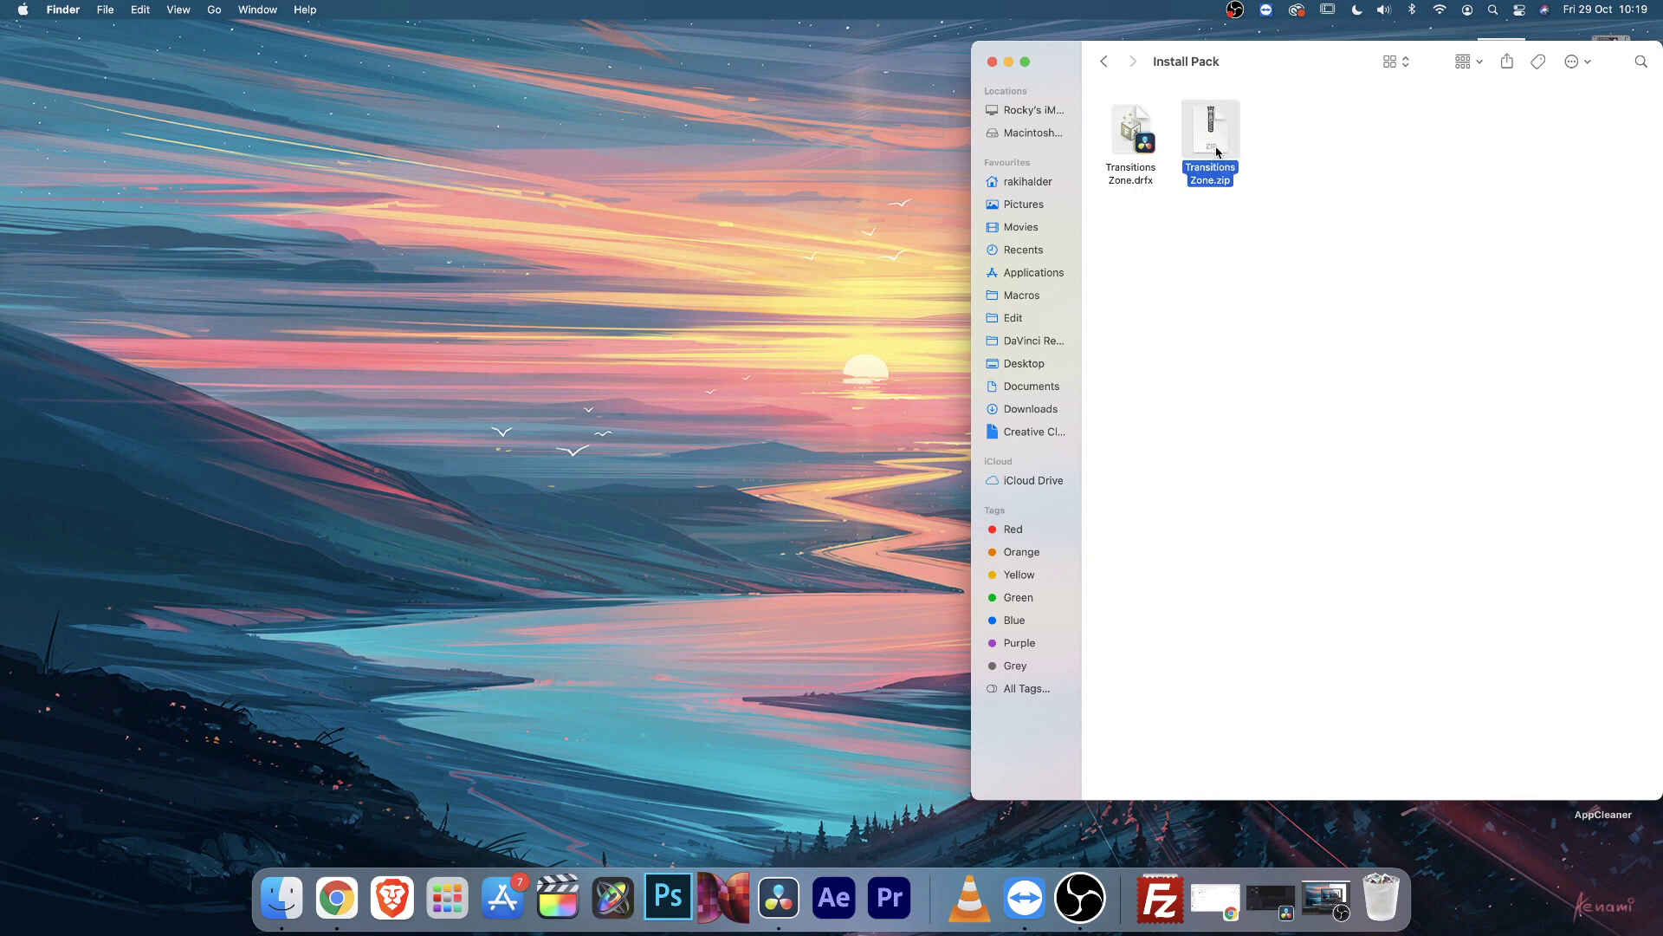
pyautogui.click(1174, 288)
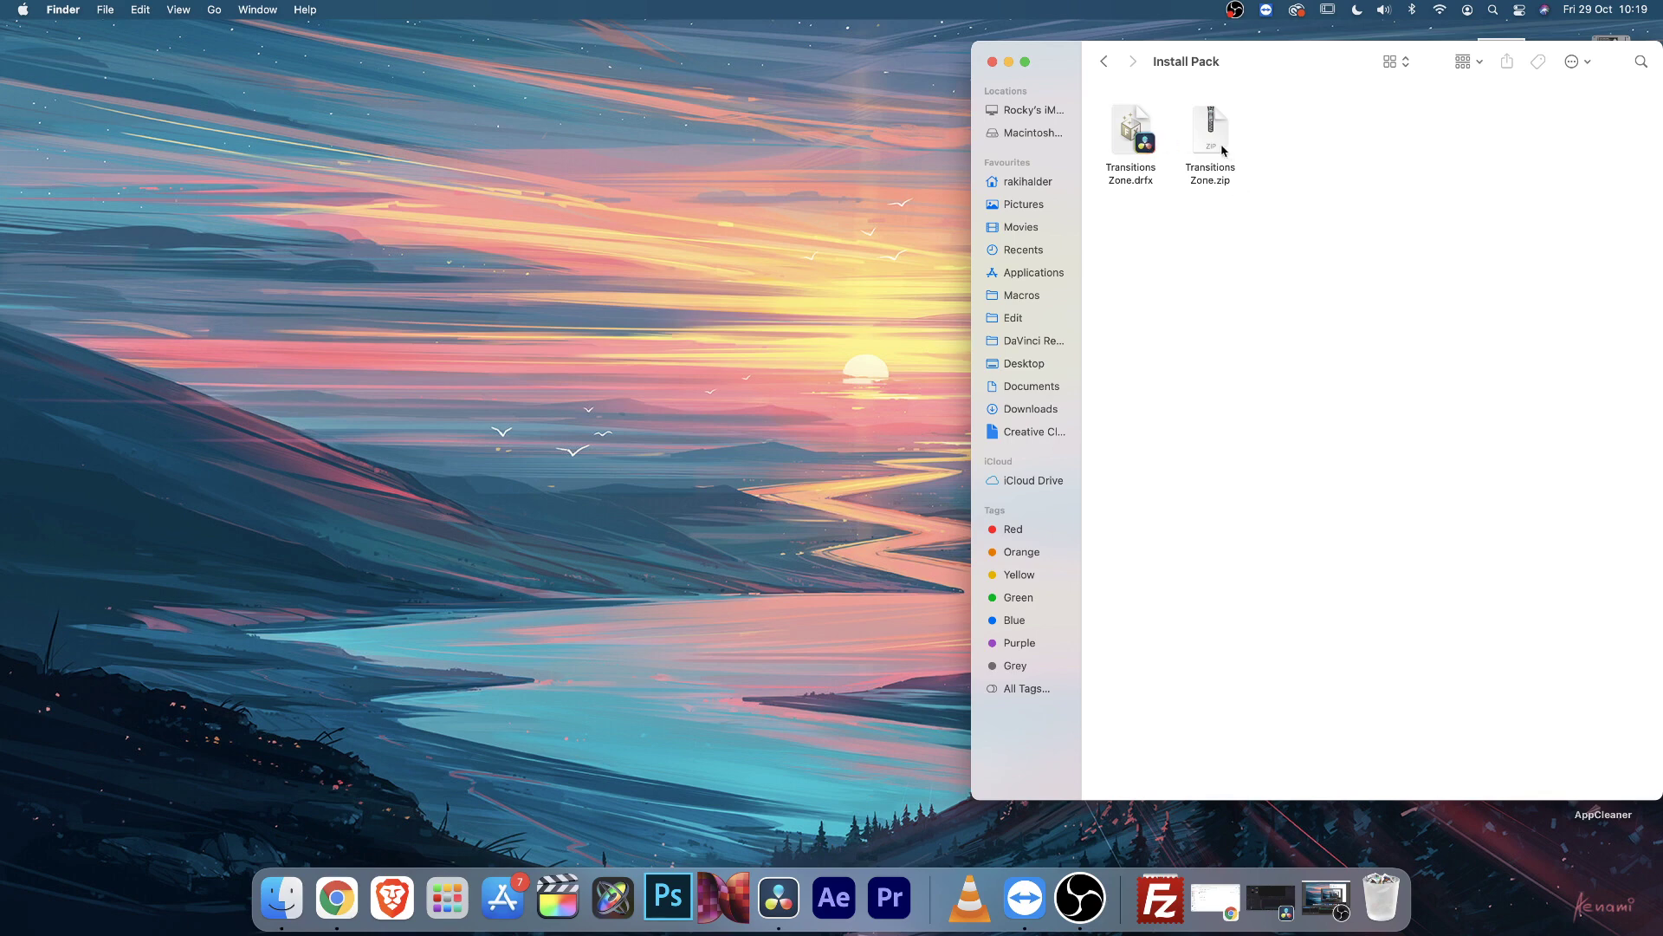
pyautogui.moveTo(1211, 143); pyautogui.dragTo(1219, 141)
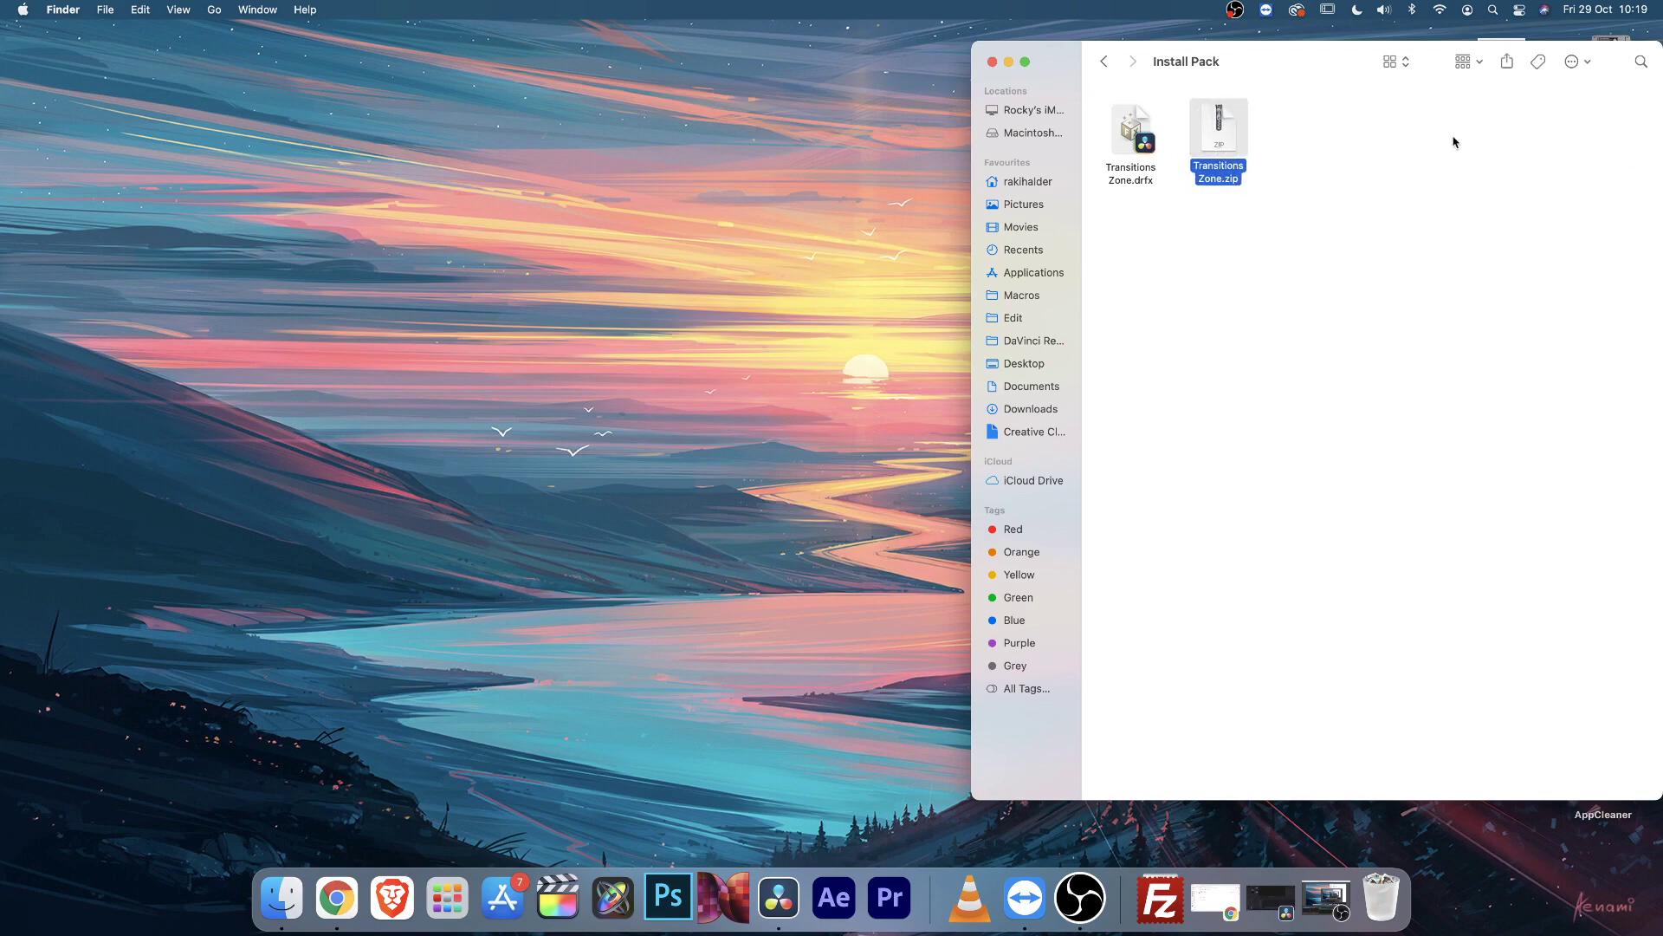
pyautogui.click(1280, 268)
pyautogui.click(1143, 138)
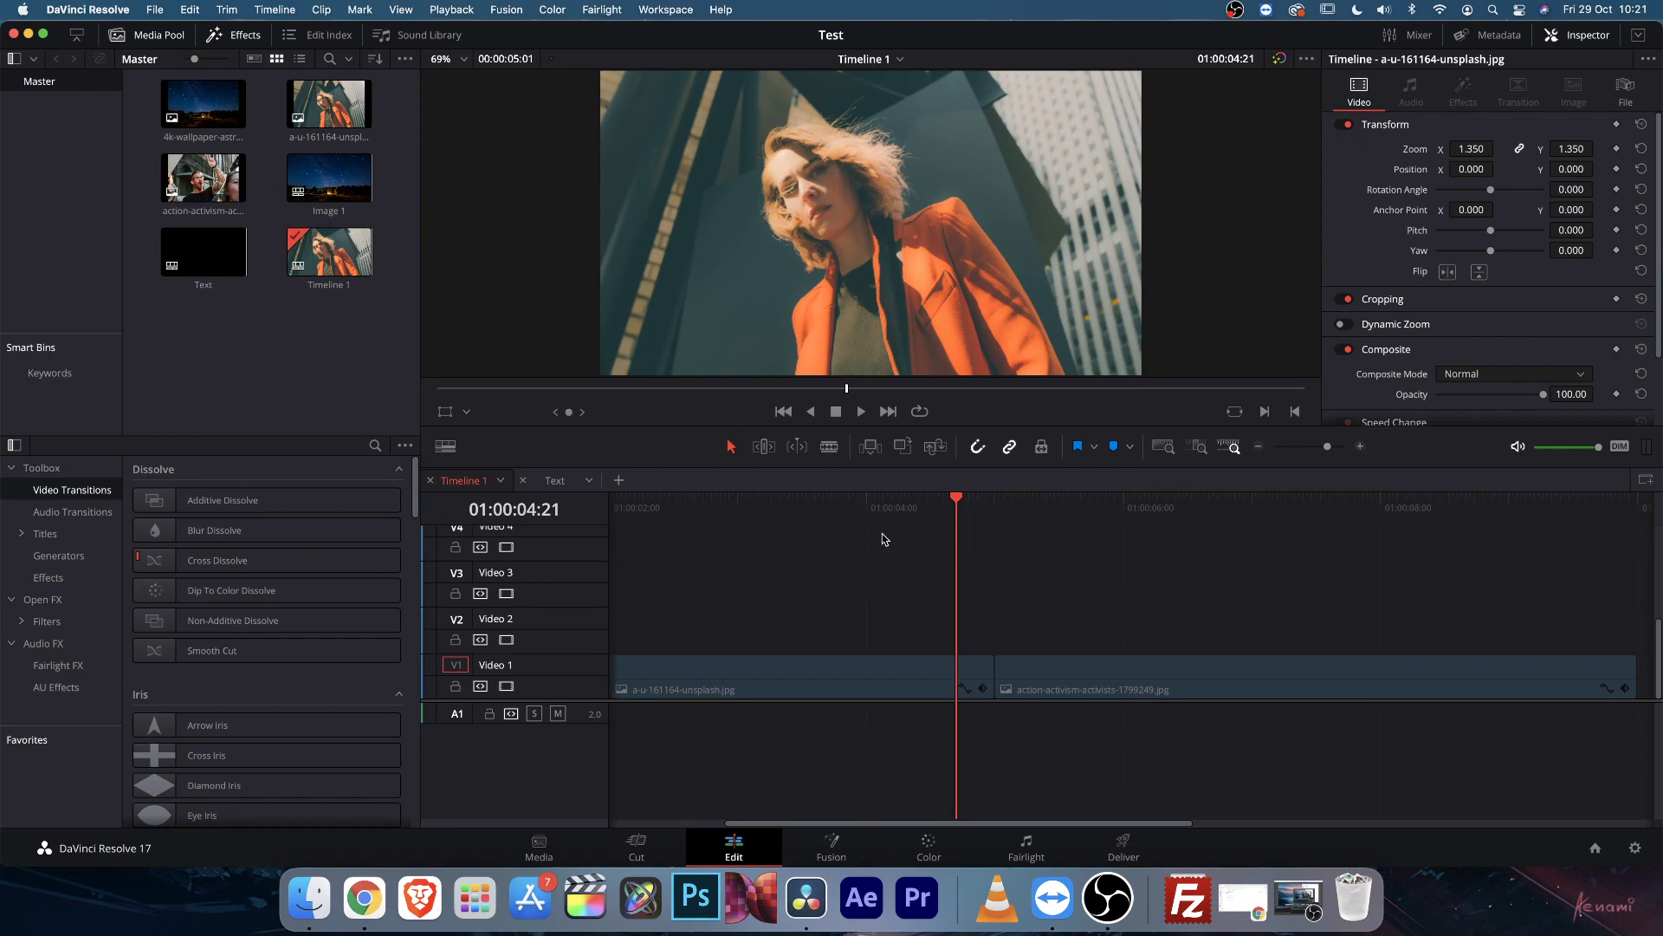
pyautogui.click(243, 35)
pyautogui.click(243, 35)
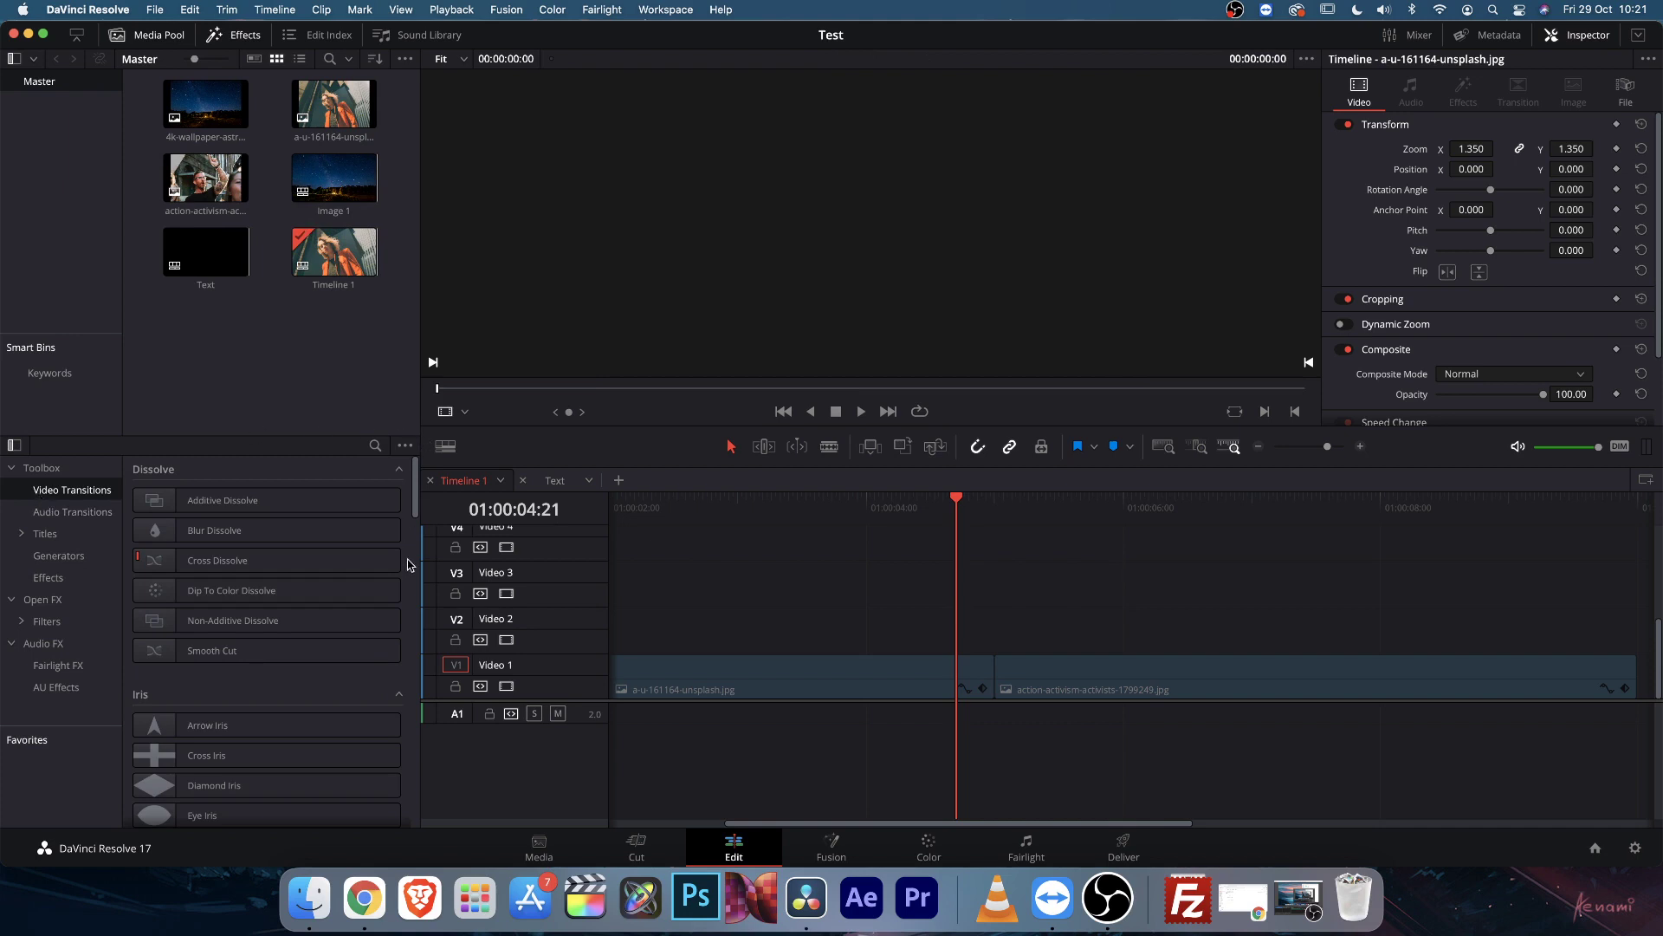
# Minimize DaVinci Resolve and install the Transitions Zone.drfx bundle from the Install Pack folder
pyautogui.click(27, 33)
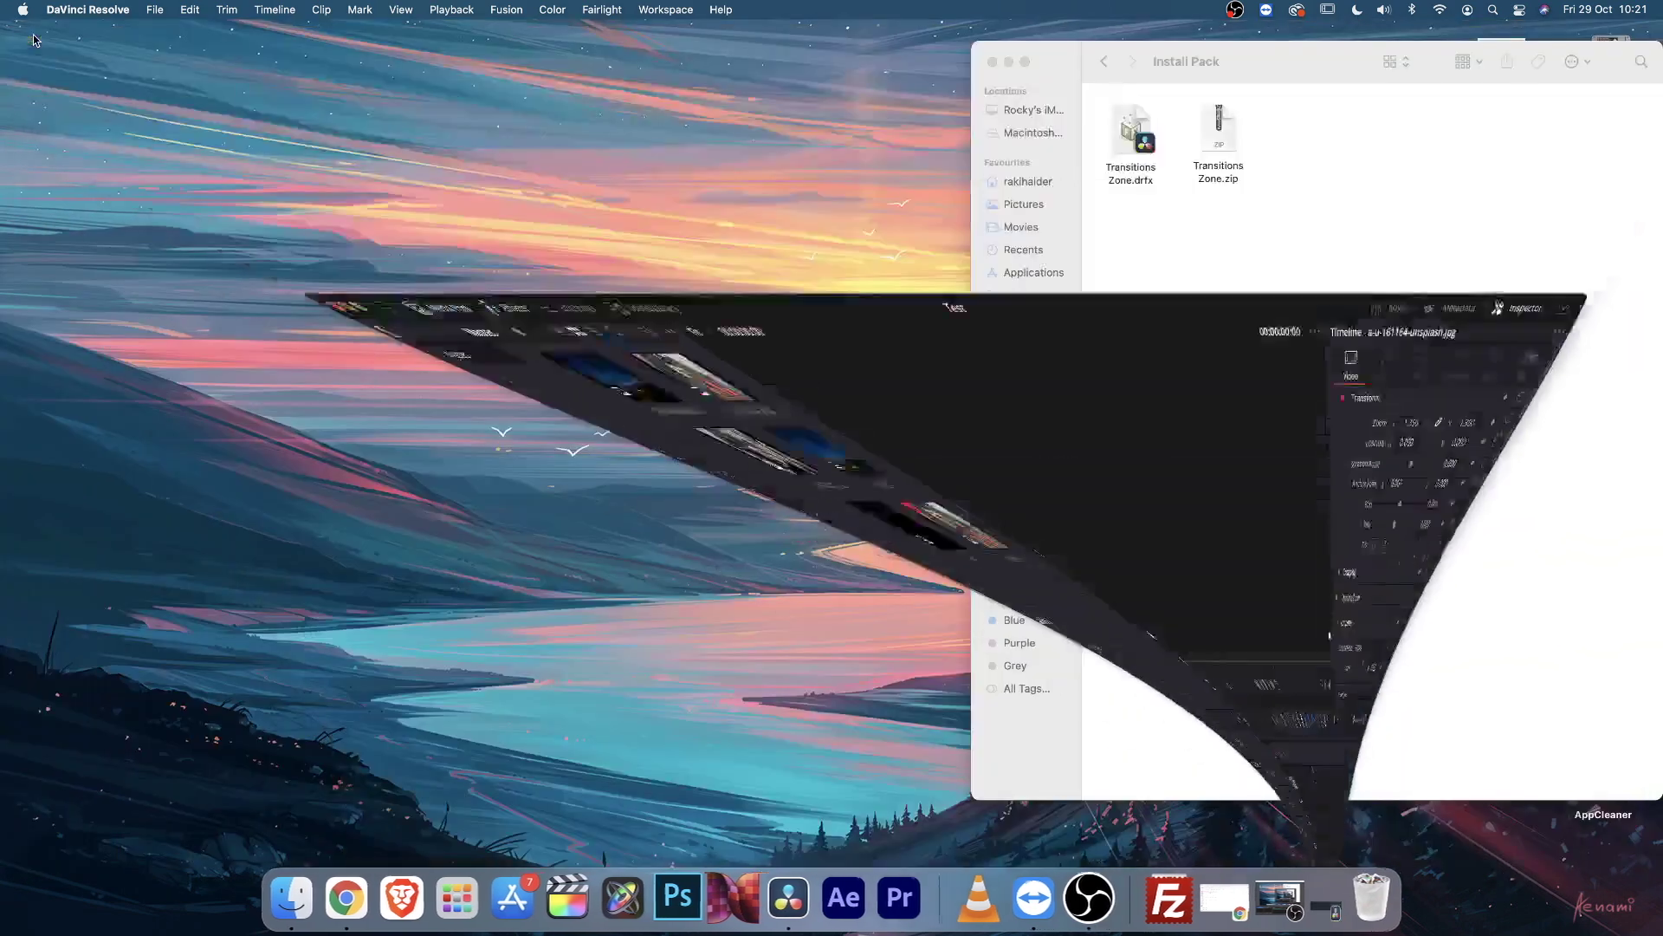
pyautogui.click(1137, 142)
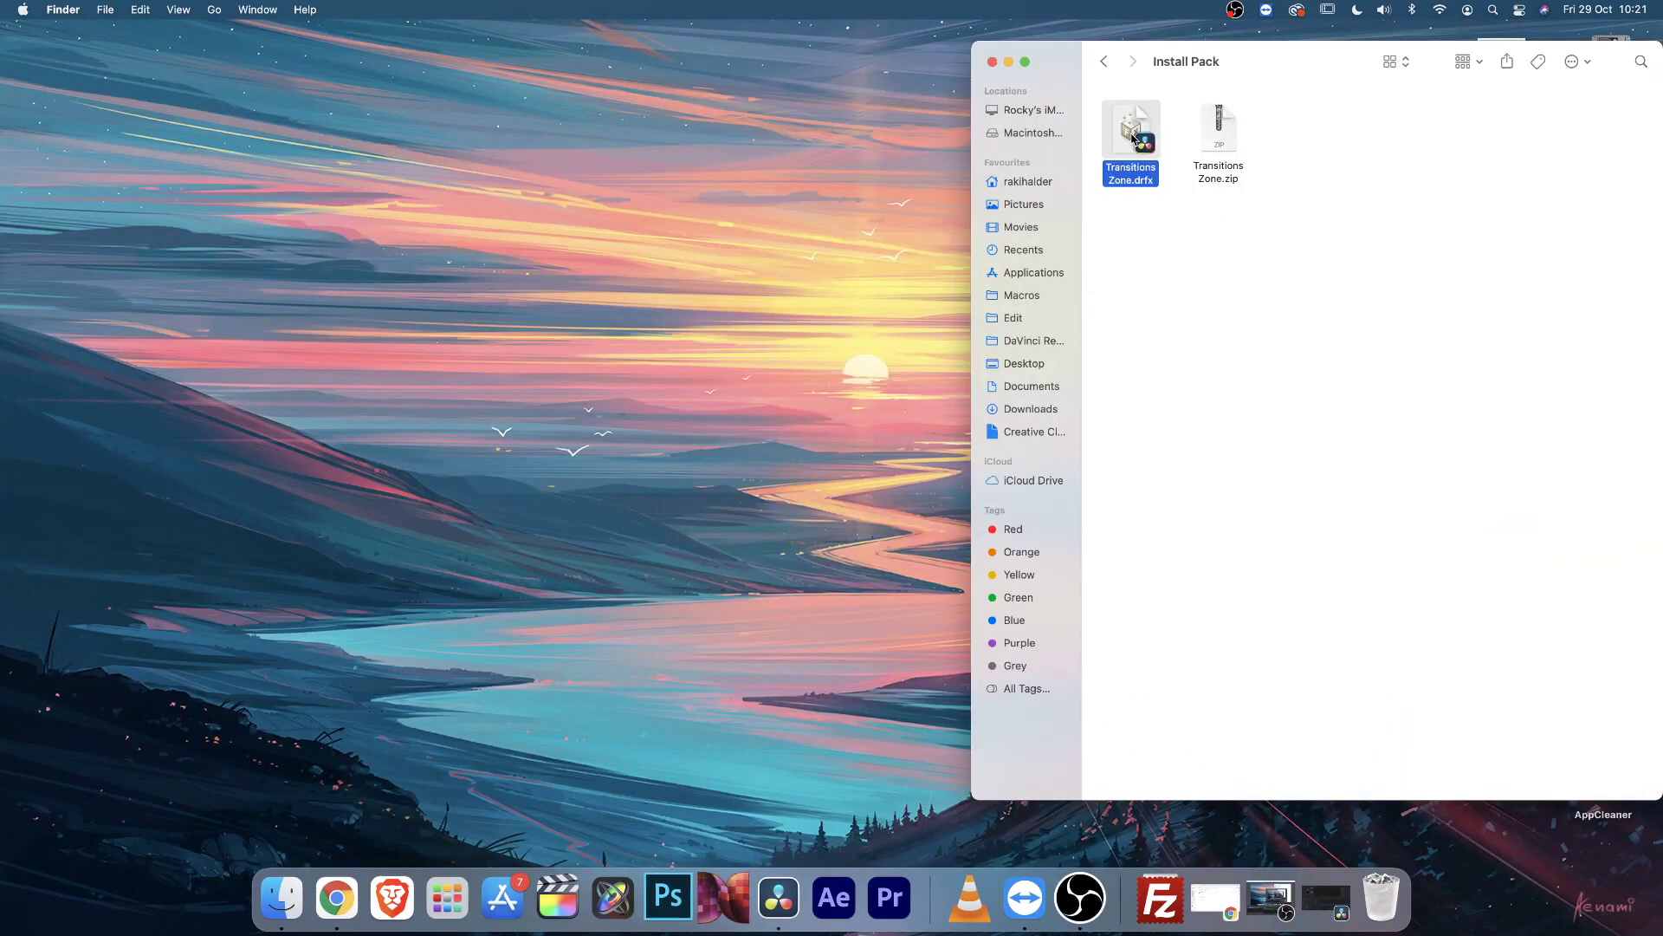
pyautogui.doubleClick(1133, 139)
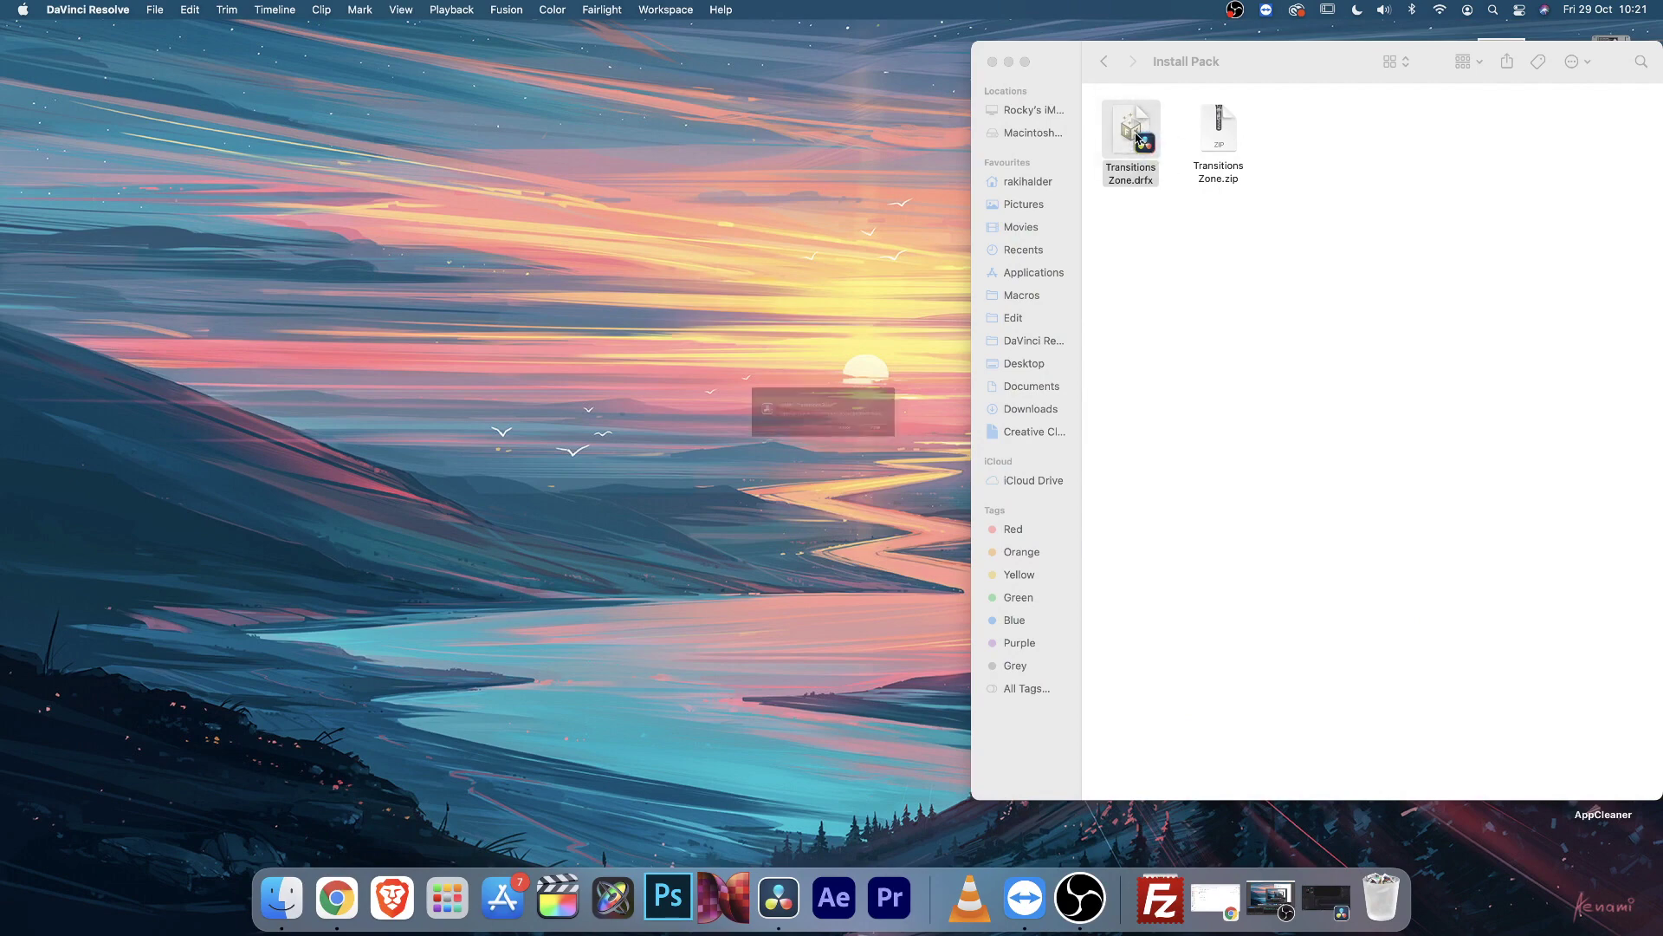
pyautogui.click(981, 457)
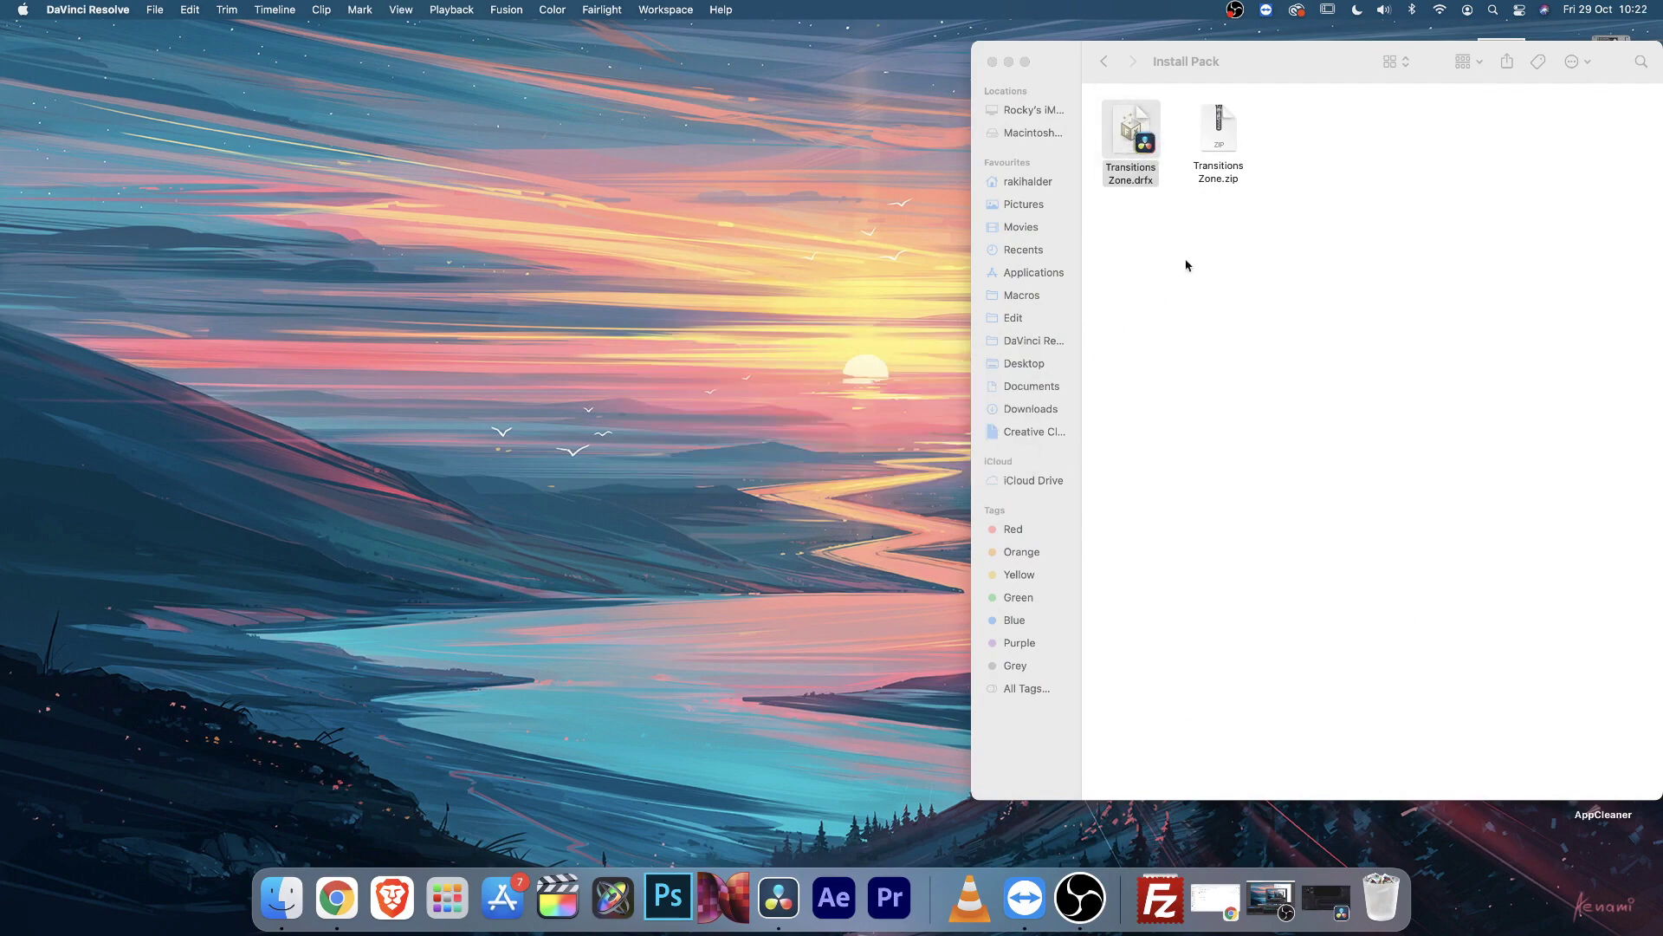
# Return to DaVinci Resolve, widen the effects category list and display the Transitions Zone set under Video Transitions
pyautogui.click(1340, 910)
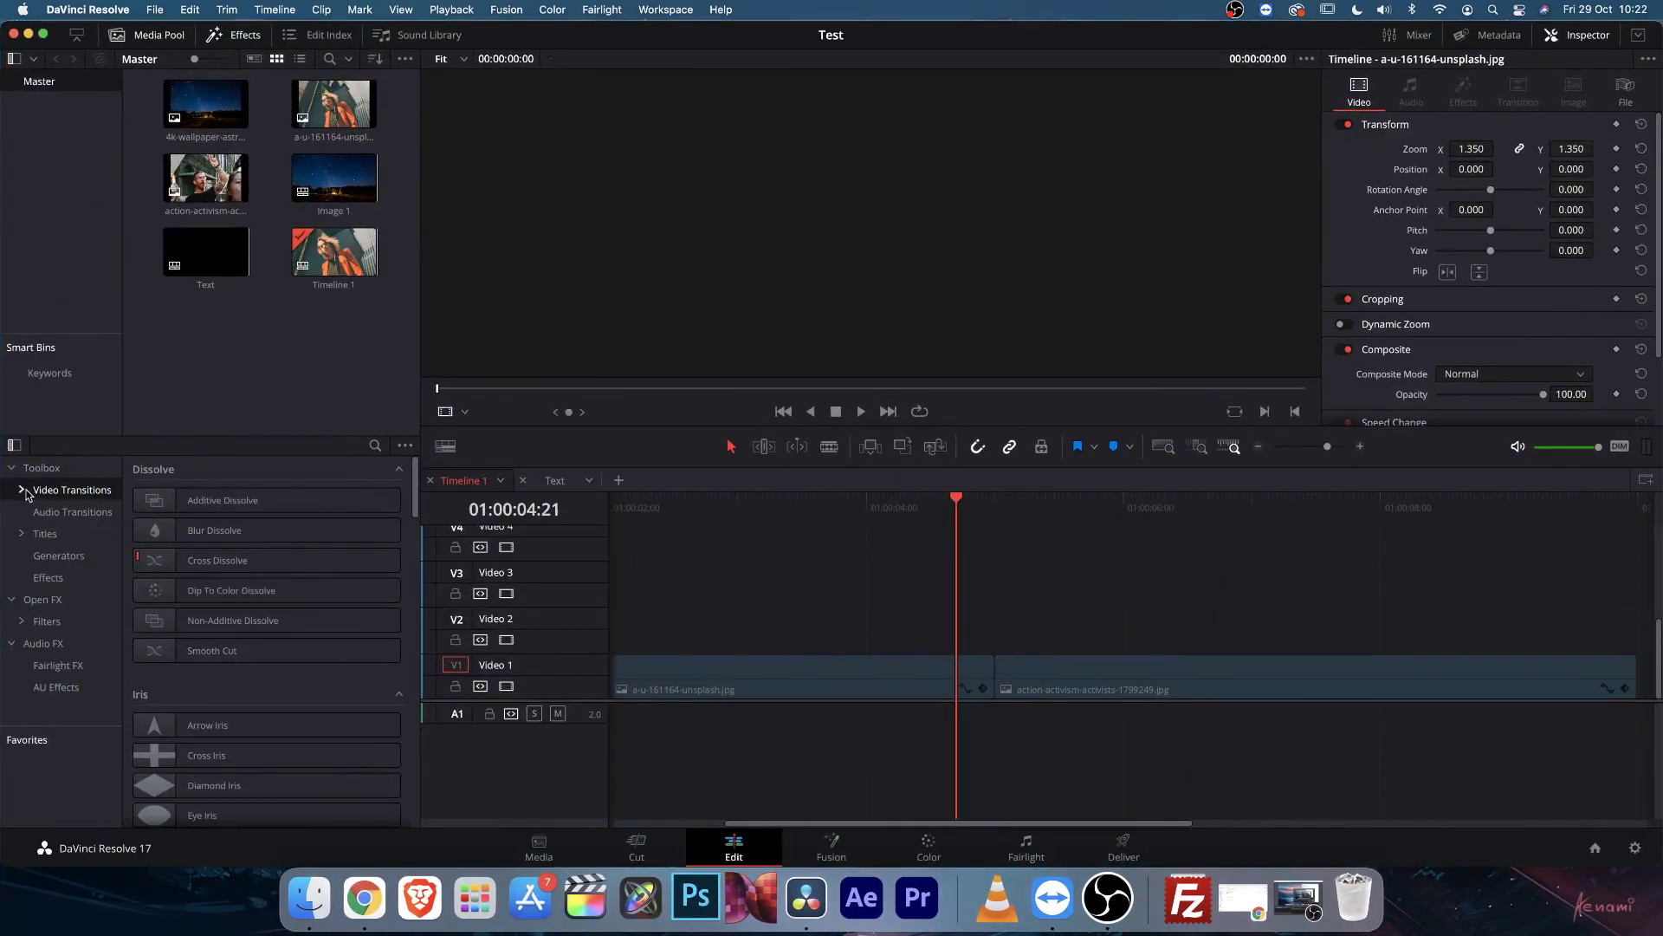
pyautogui.click(23, 490)
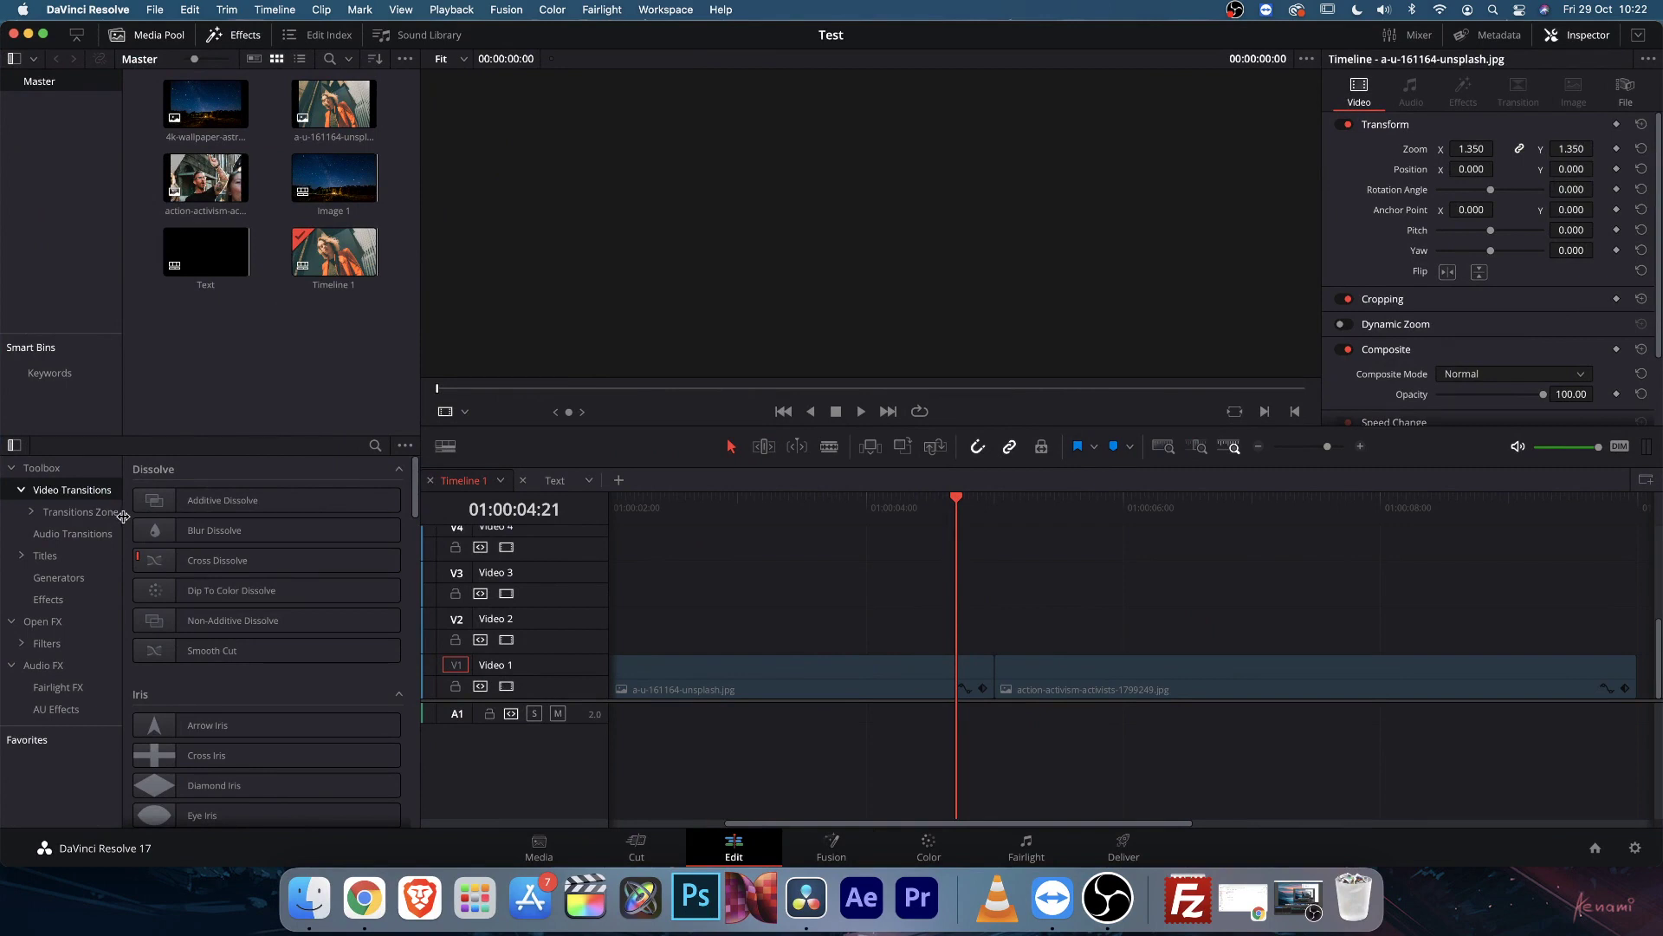
pyautogui.moveTo(123, 517); pyautogui.dragTo(145, 517)
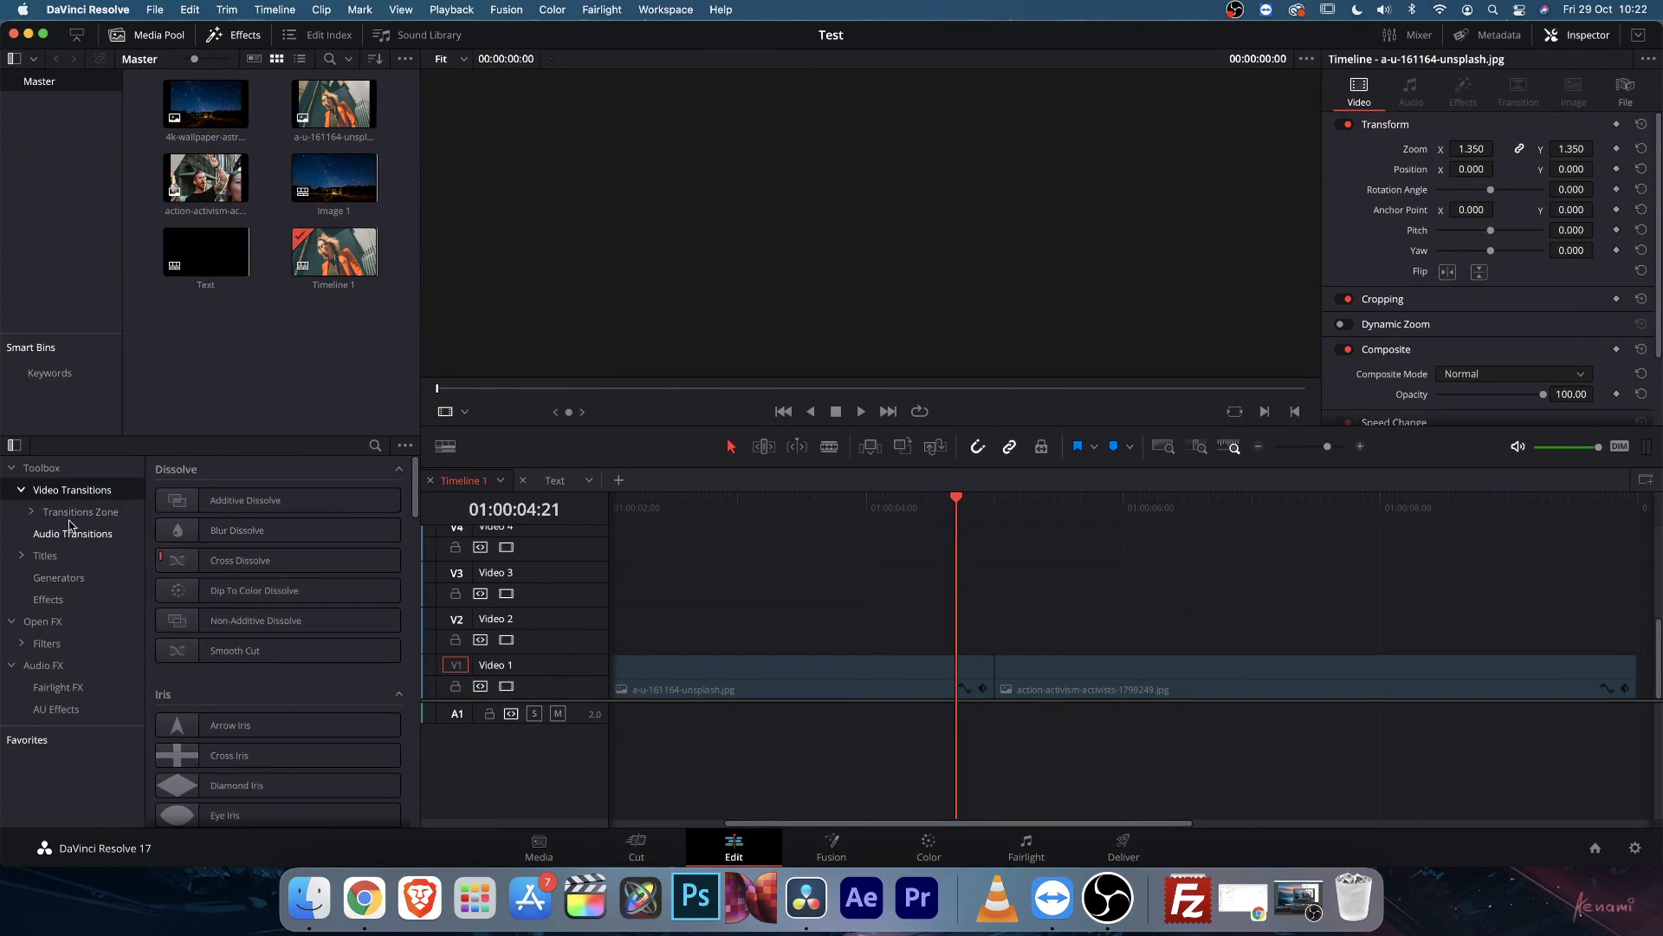
pyautogui.click(37, 513)
pyautogui.scroll(-1, 78, 554)
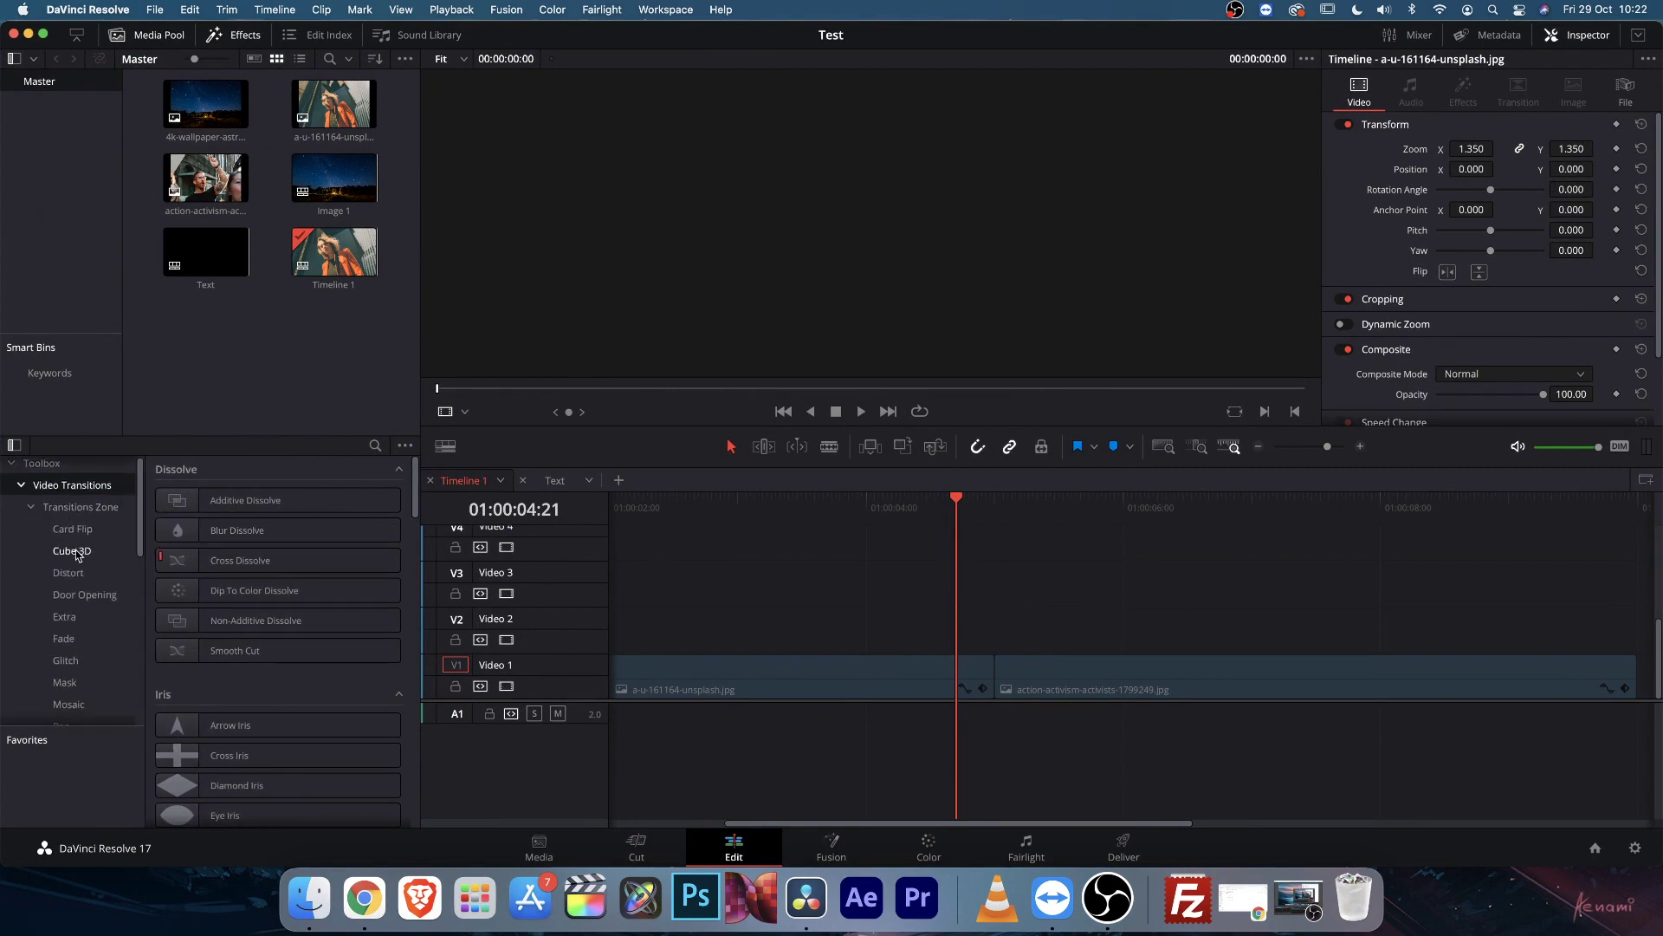
pyautogui.scroll(-5, 78, 553)
pyautogui.scroll(4, 78, 555)
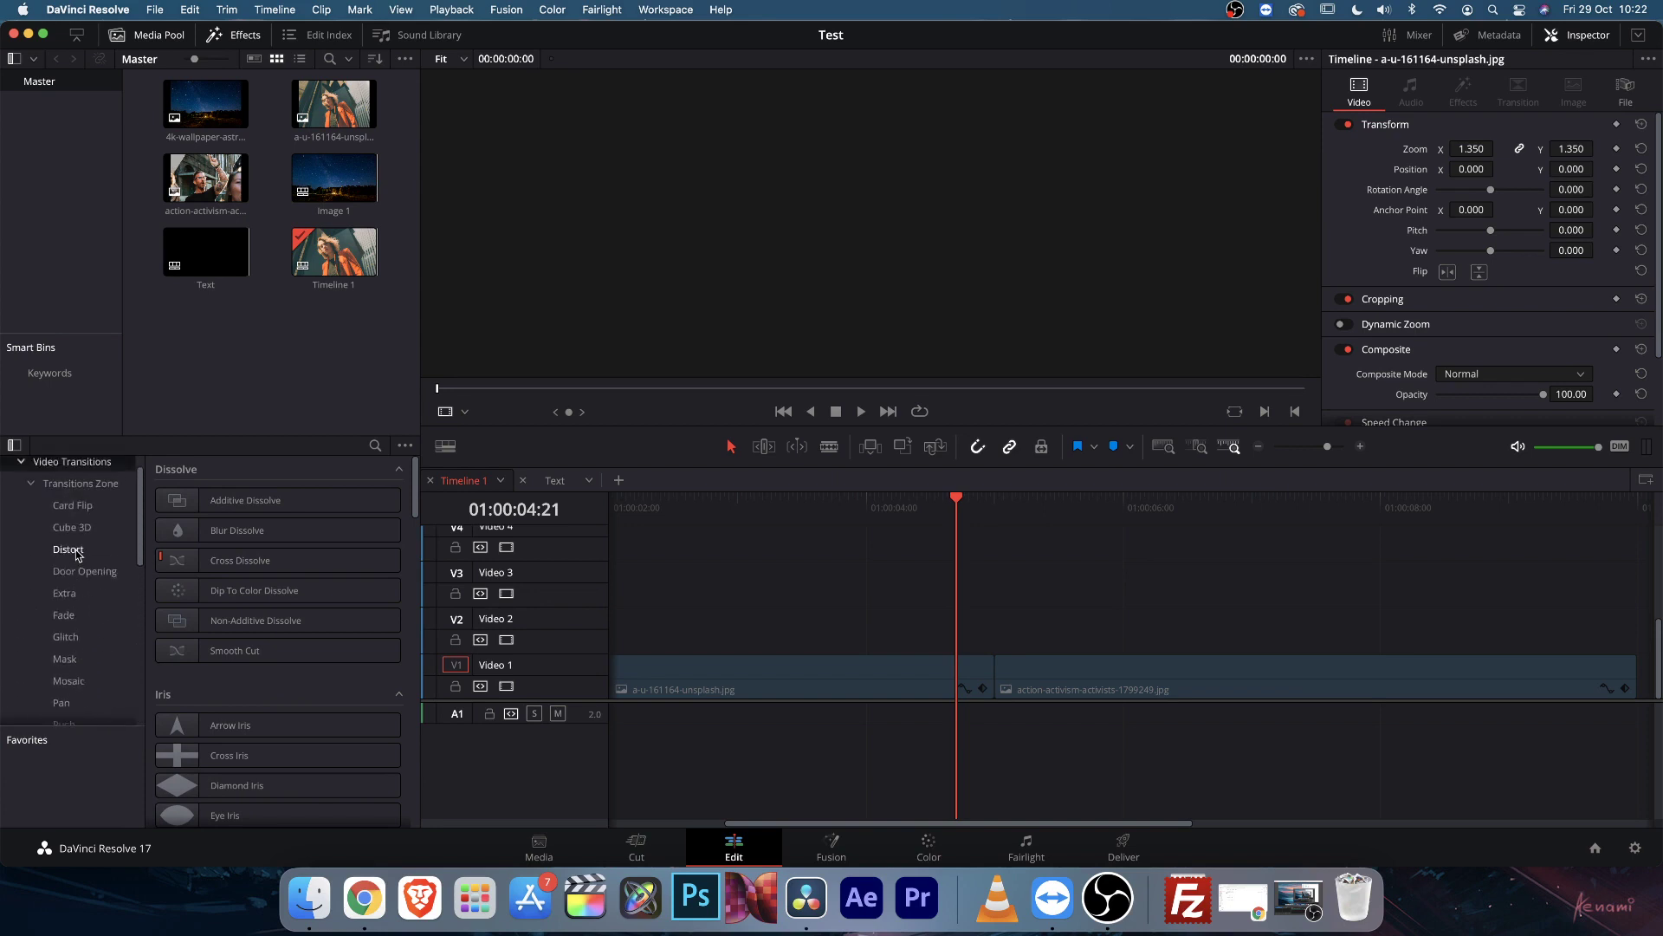
pyautogui.scroll(1, 76, 555)
pyautogui.click(80, 511)
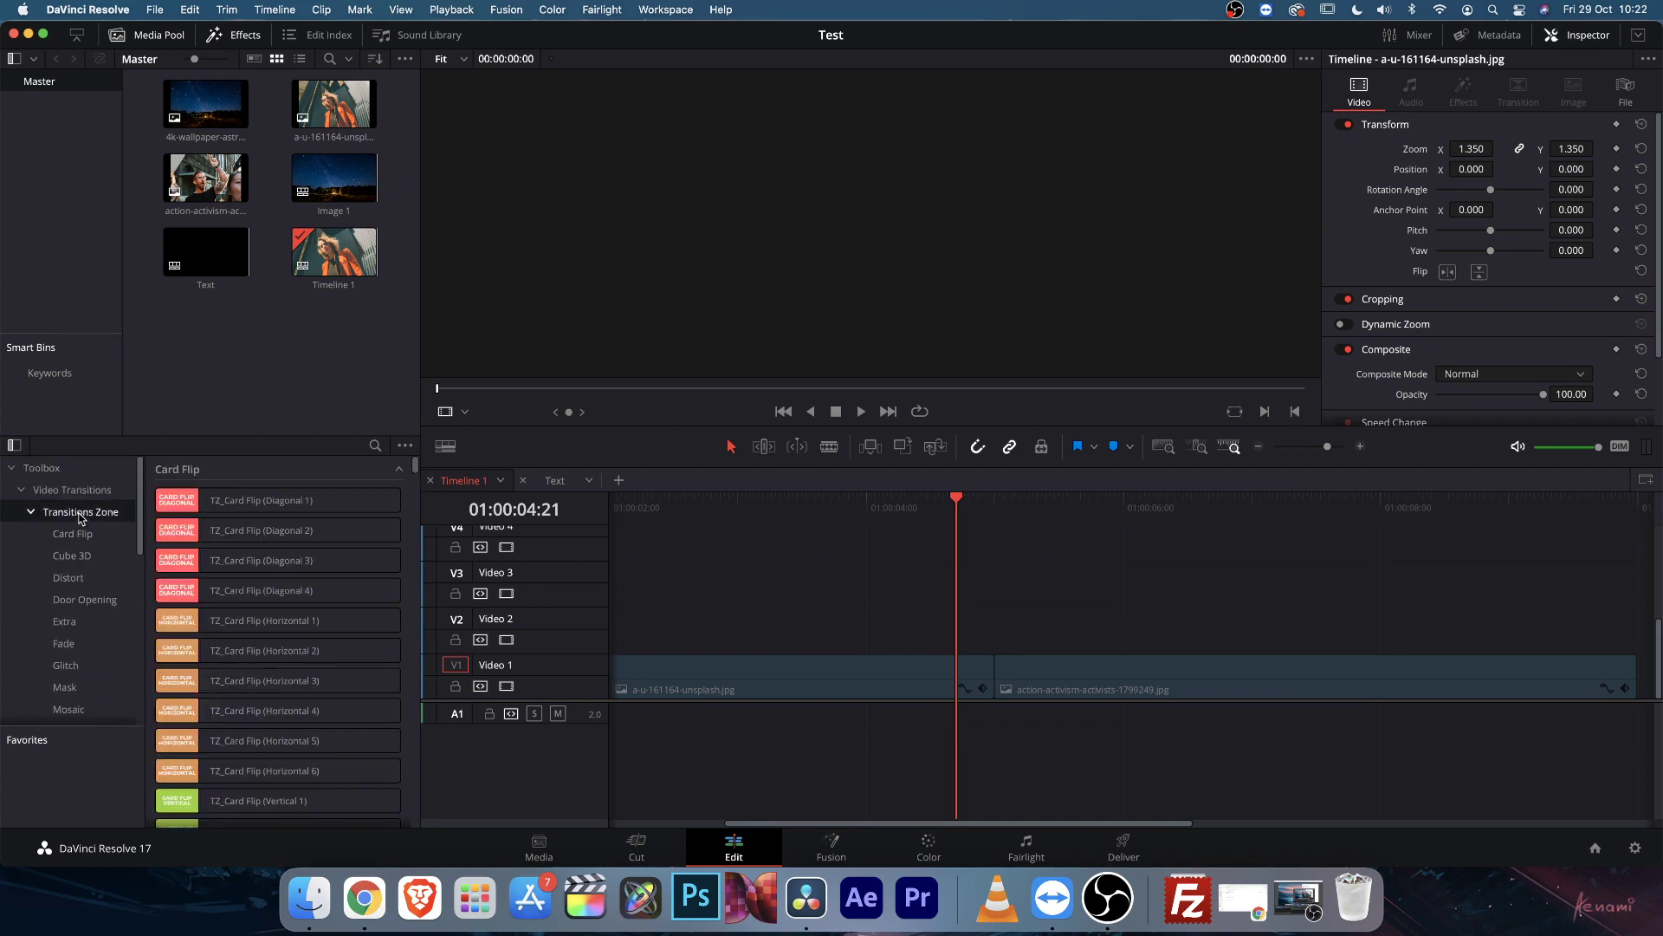
# Collapse the Card Flip, Cube 3D, Distort, Door Opening, Extra and Fade groups of the Transitions Zone set
pyautogui.click(398, 469)
pyautogui.click(399, 499)
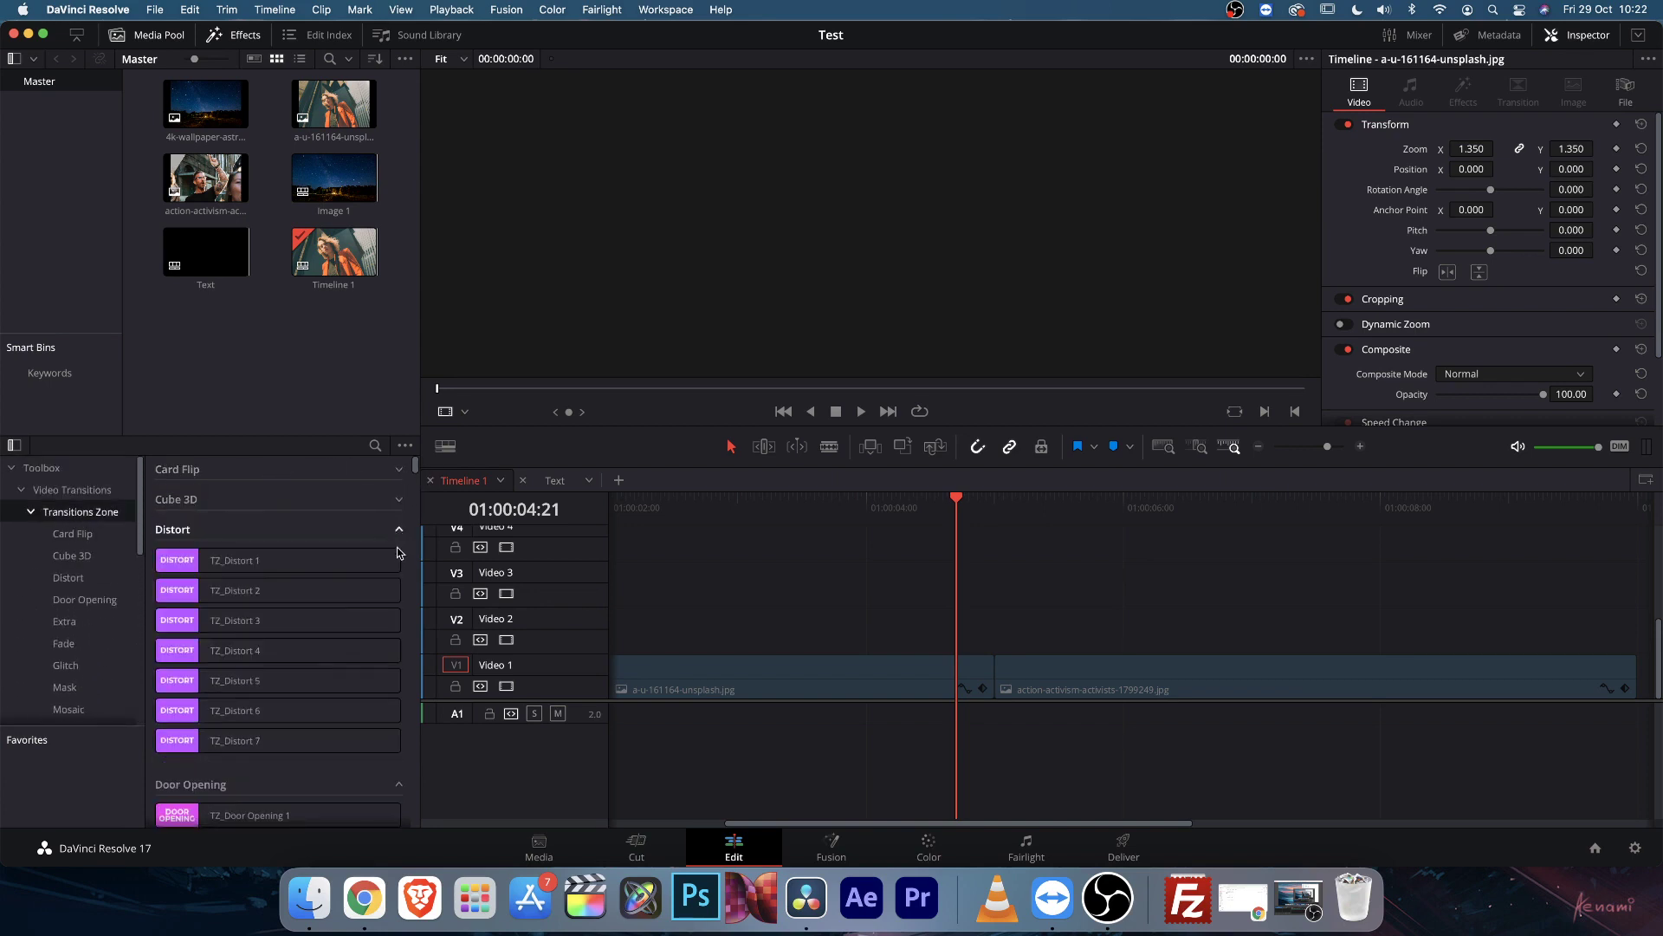
pyautogui.click(398, 530)
pyautogui.click(399, 559)
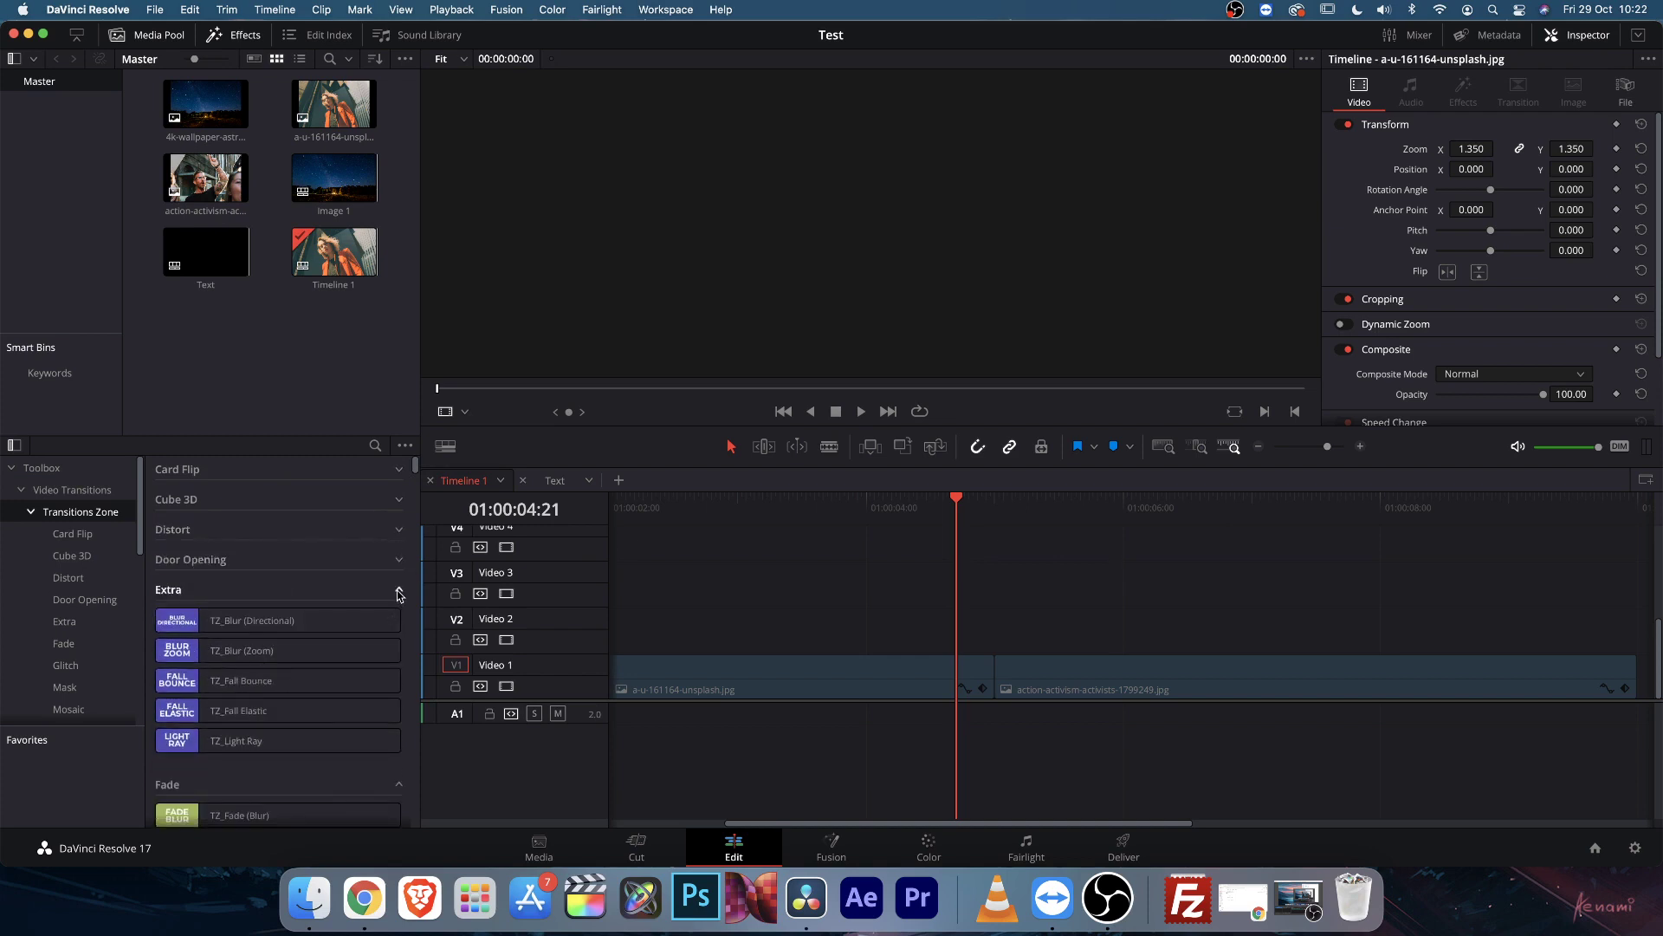
pyautogui.click(398, 590)
pyautogui.click(399, 620)
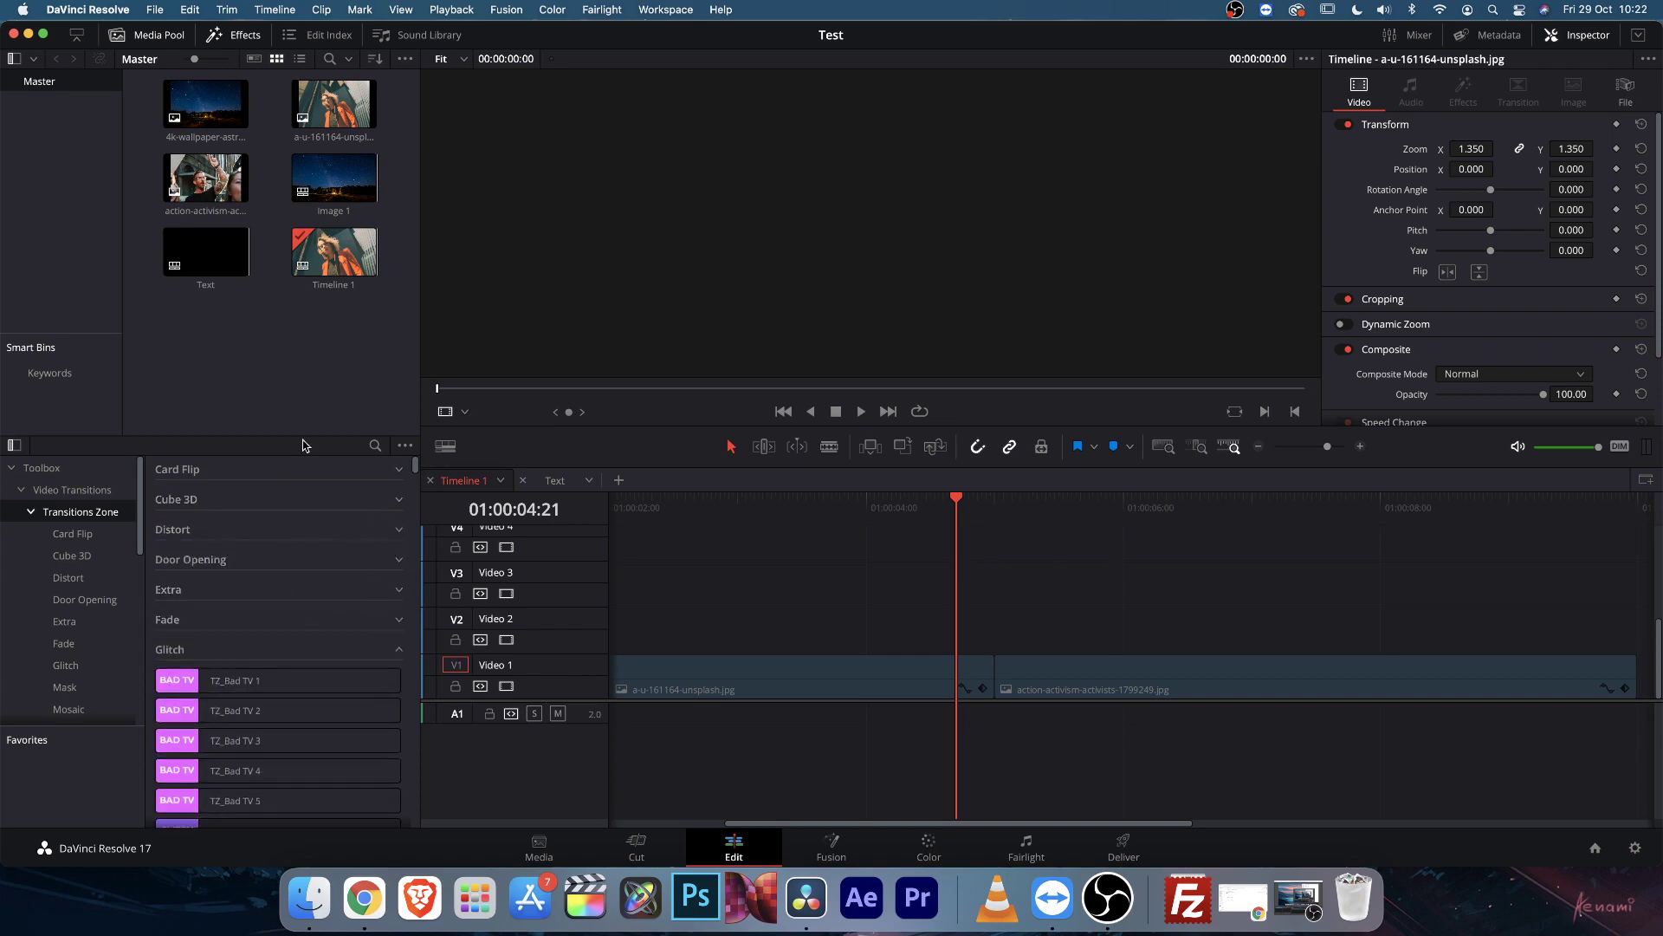
# Browse the Distort category with its group expanded, and display the Mask transitions
pyautogui.click(70, 577)
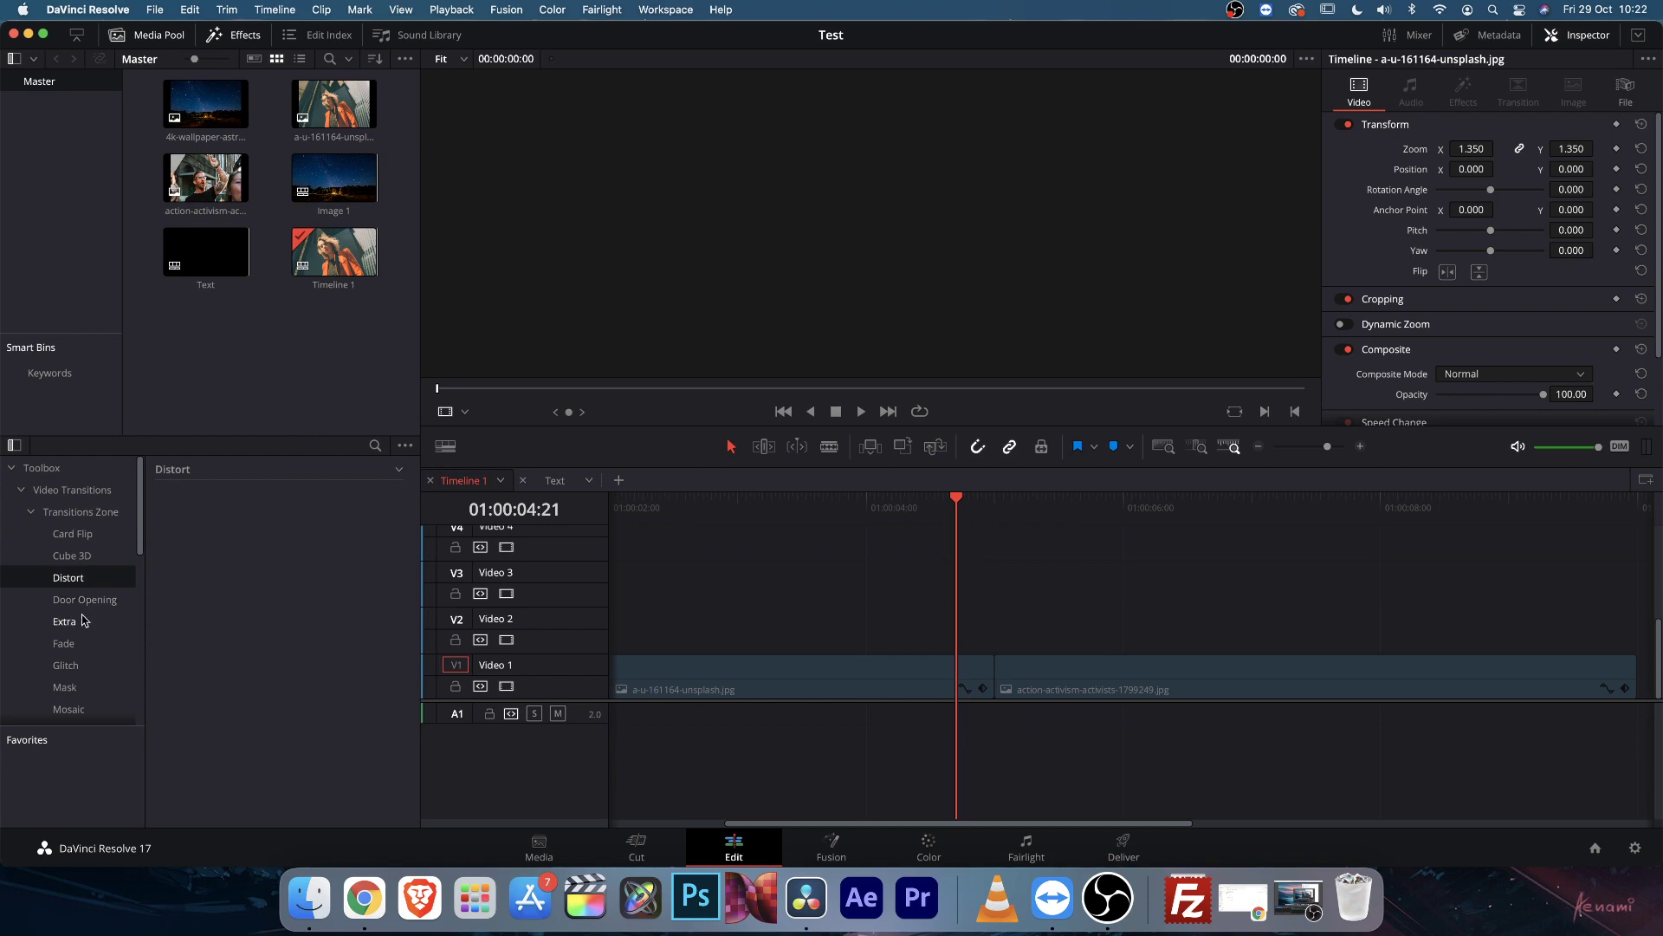
pyautogui.click(398, 468)
pyautogui.scroll(-2, 69, 641)
pyautogui.click(65, 623)
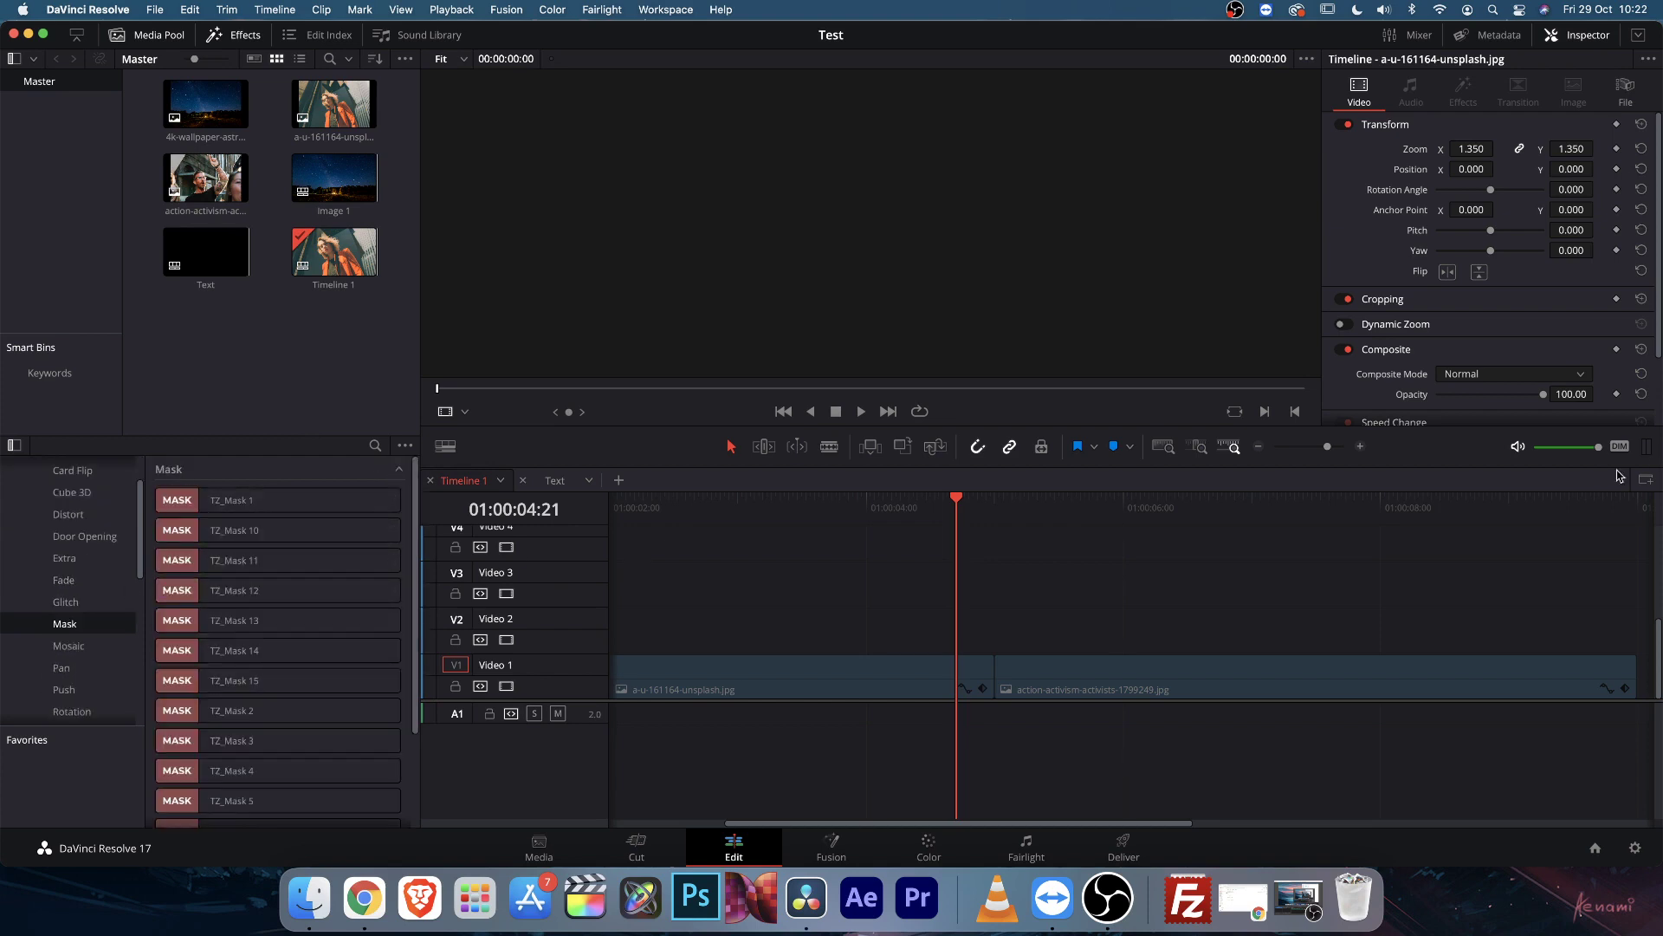
# Apply the TZ_Mask 4 transition to the cut between the a-u-161164-unsplash.jpg and action-activism-activists clips on Video 1
pyautogui.moveTo(964, 511); pyautogui.dragTo(870, 563)
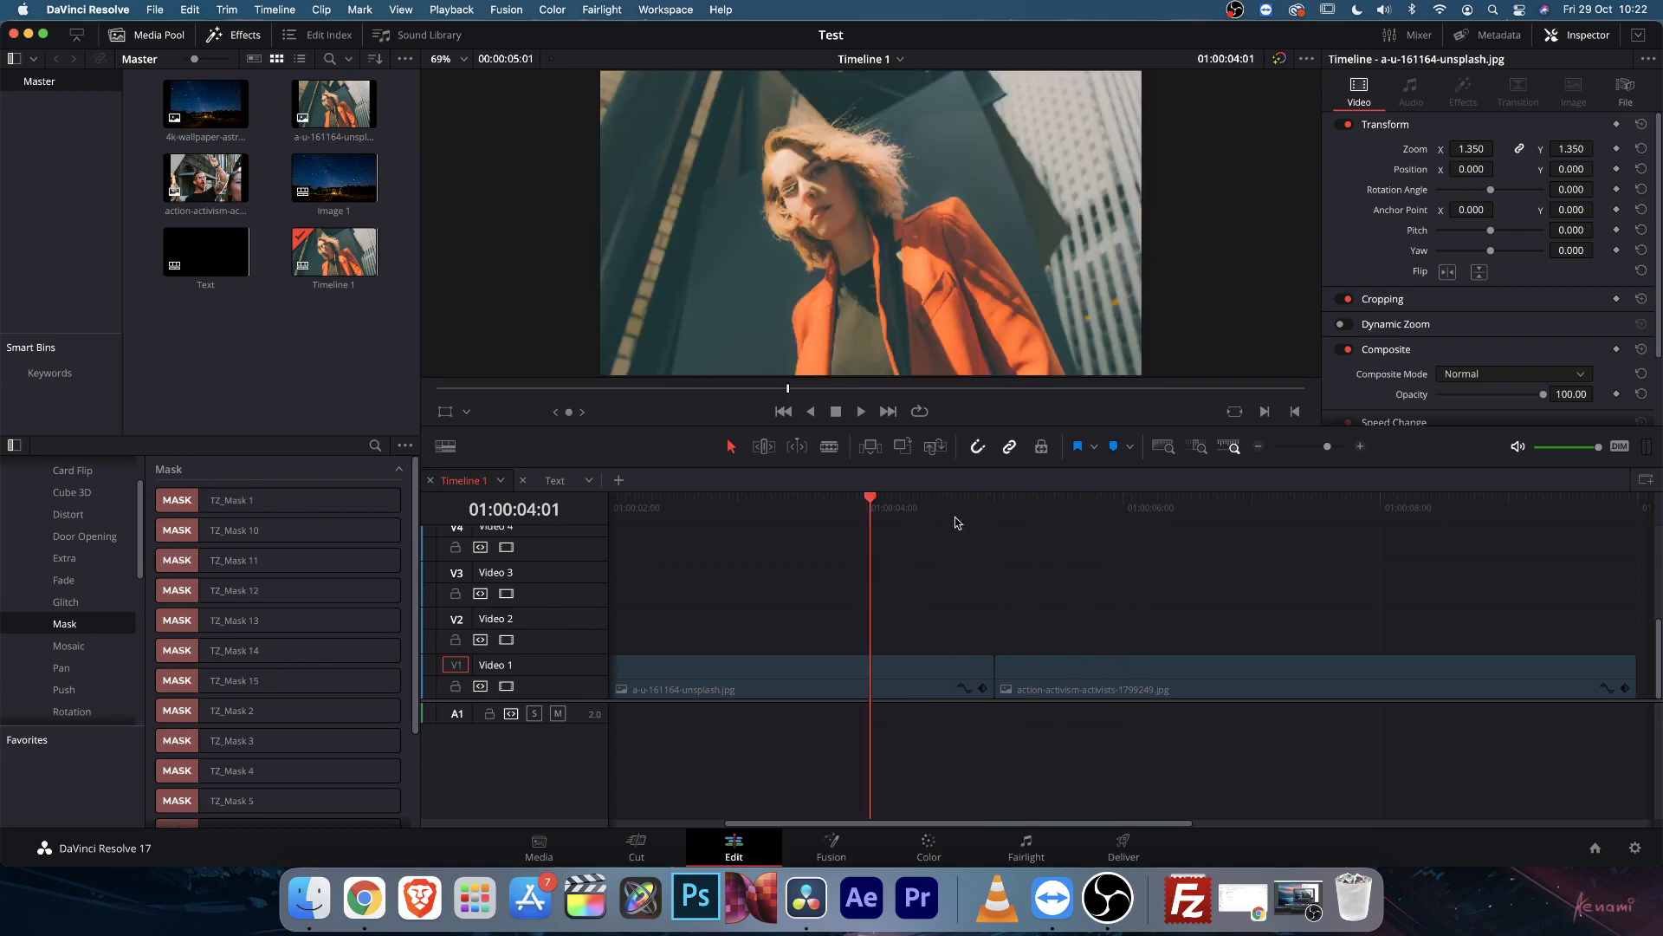
pyautogui.moveTo(958, 522)
pyautogui.mouseDown()
pyautogui.moveTo(1273, 512)
pyautogui.moveTo(1055, 546)
pyautogui.moveTo(987, 546)
pyautogui.moveTo(971, 526)
pyautogui.mouseUp()
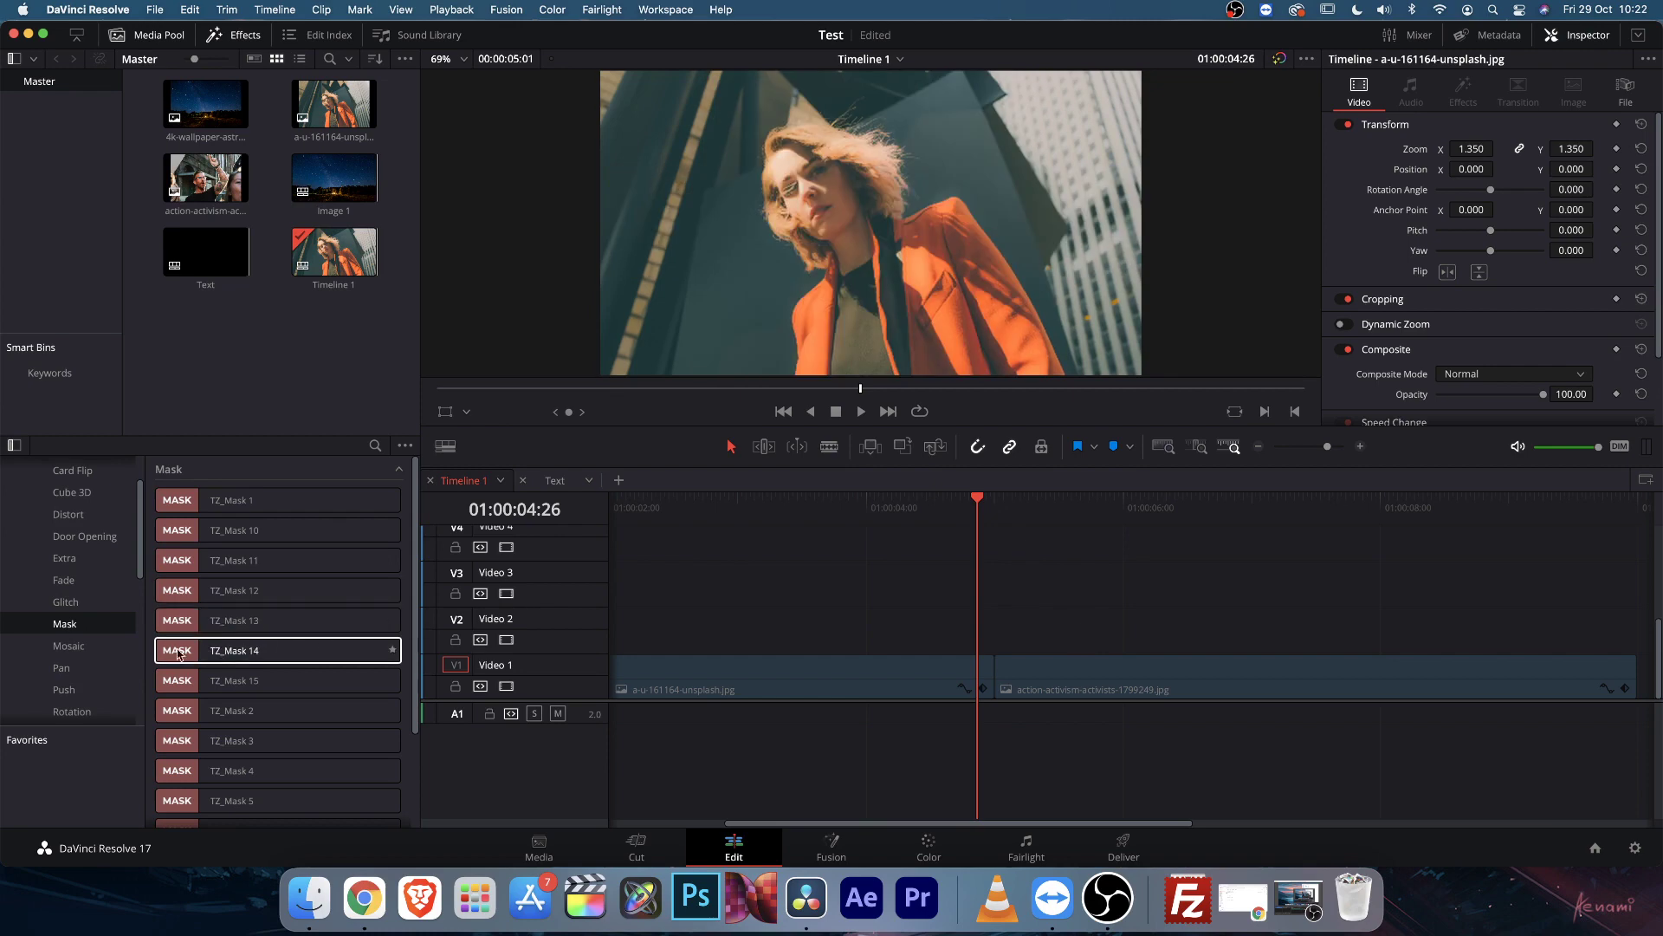
pyautogui.scroll(-3, 224, 651)
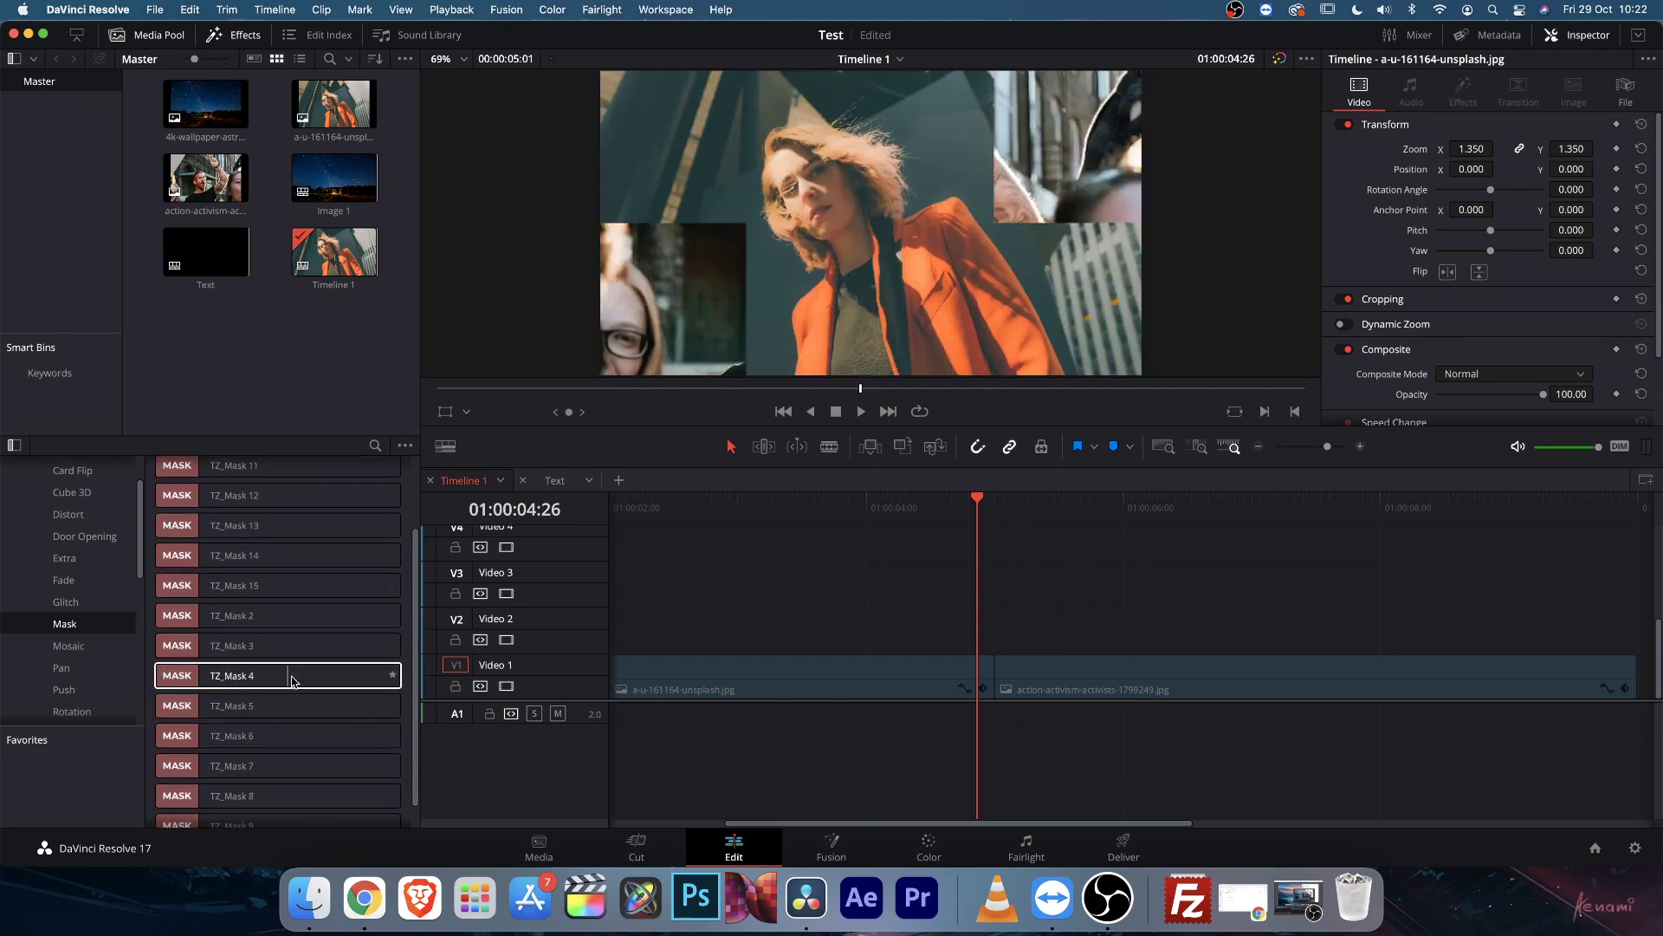
pyautogui.moveTo(337, 681); pyautogui.dragTo(1099, 672)
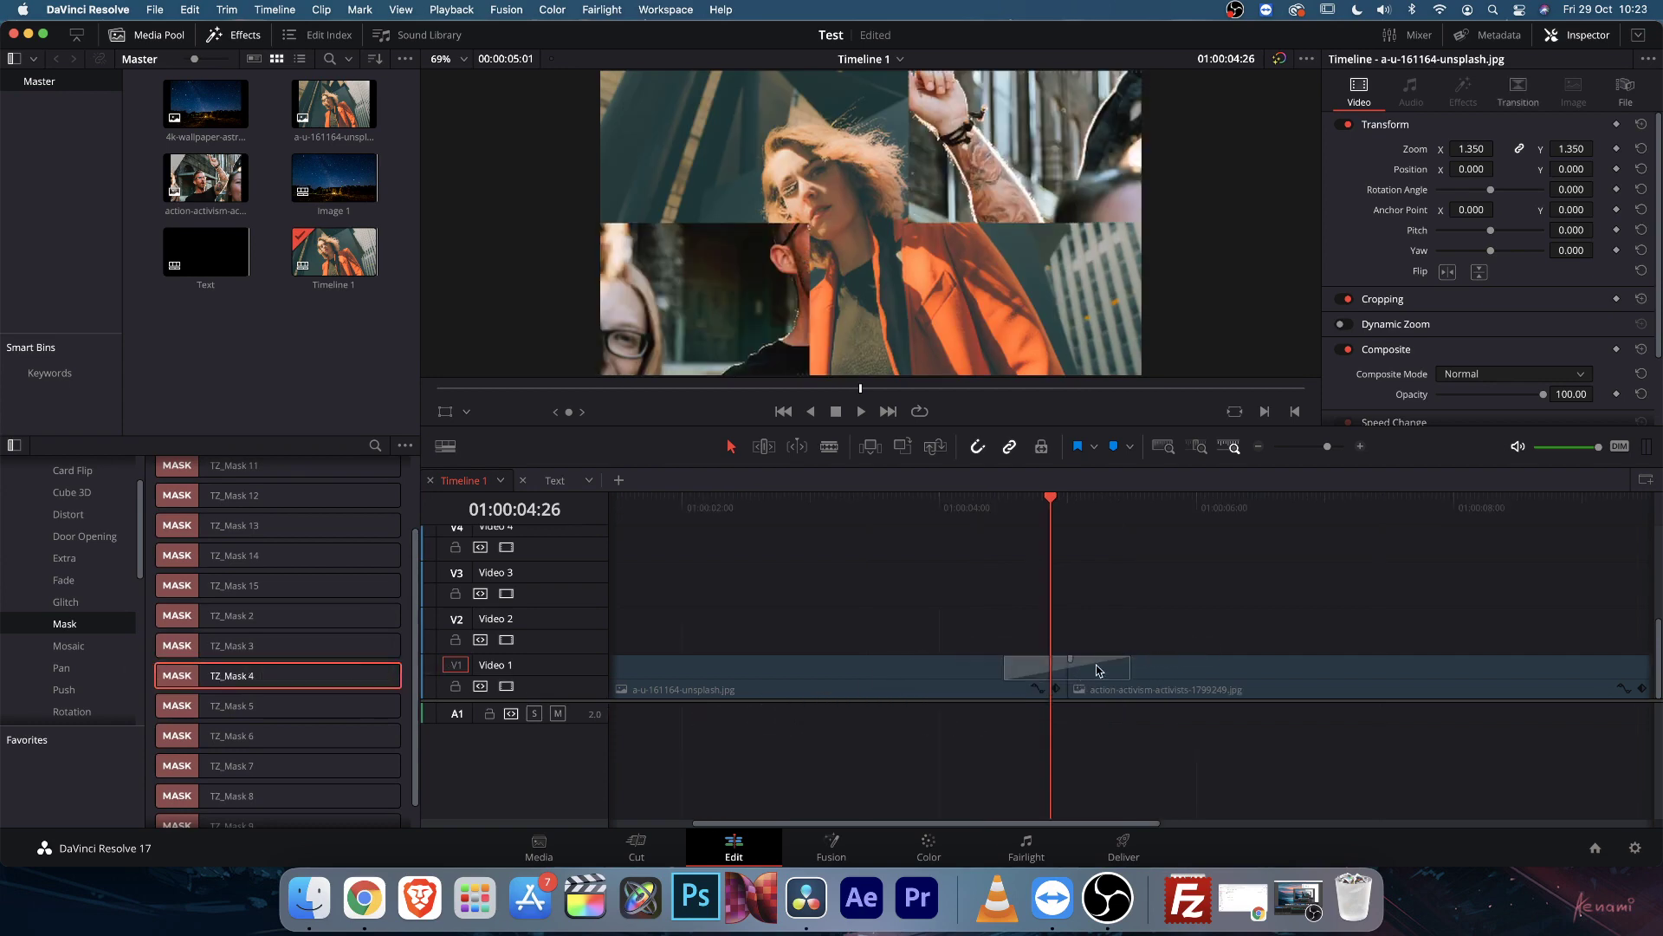
pyautogui.press('super+s')
# Play back and scrub through the mask transition on Video 1 to preview its animation
pyautogui.click(1014, 502)
pyautogui.press('space')
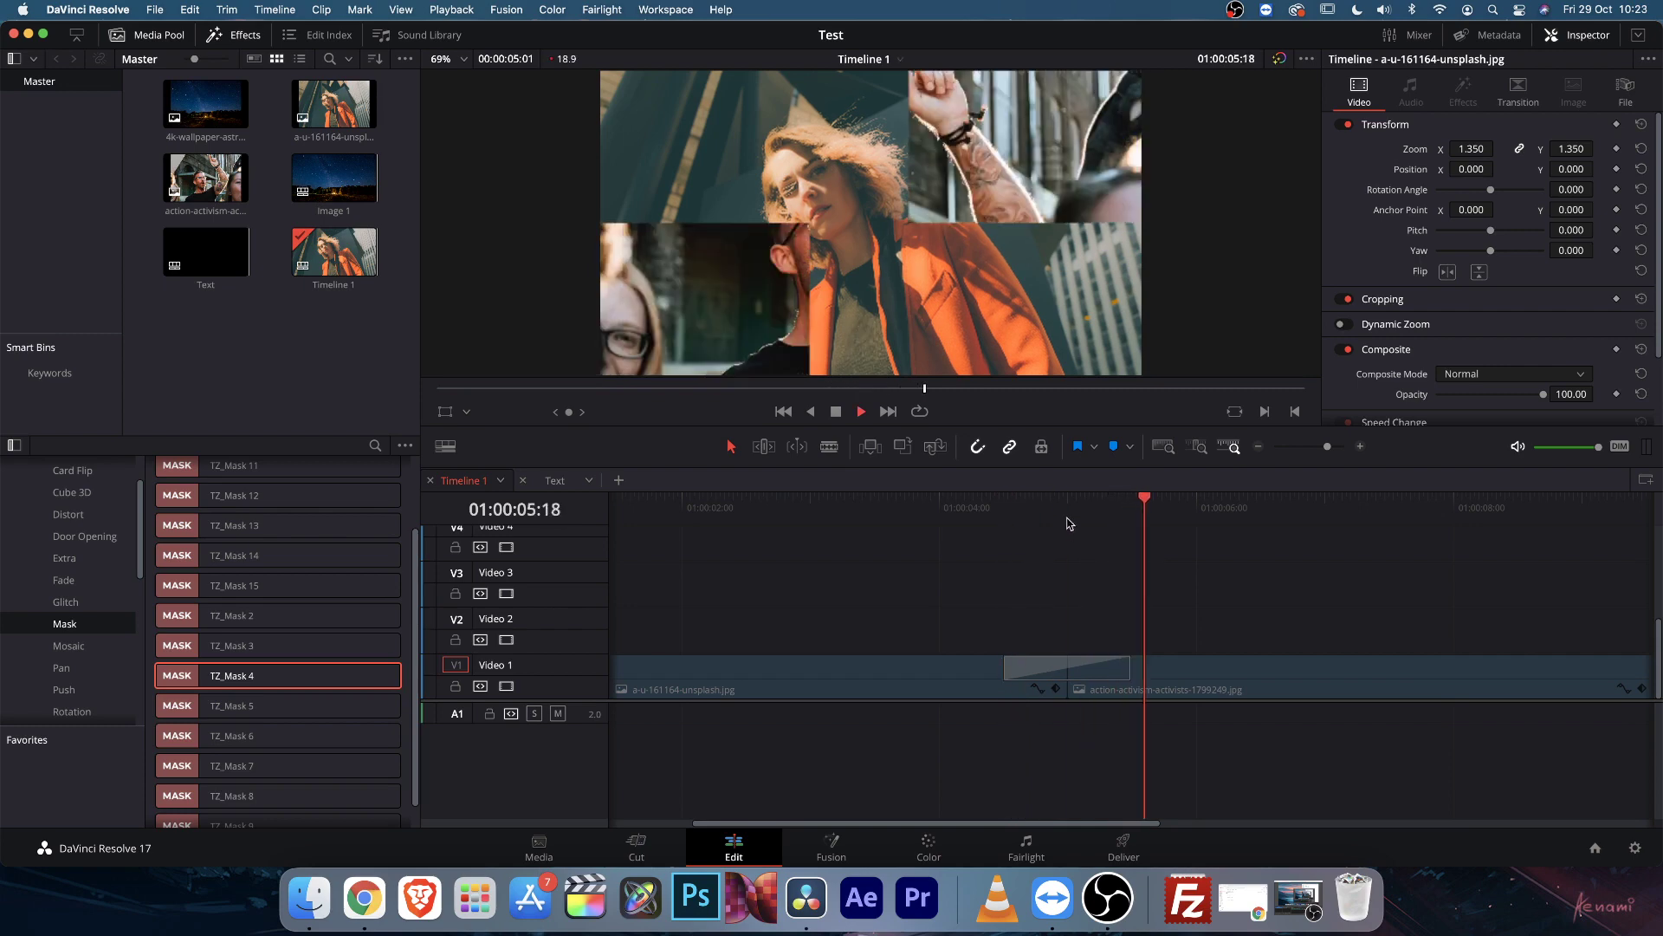
pyautogui.click(1030, 516)
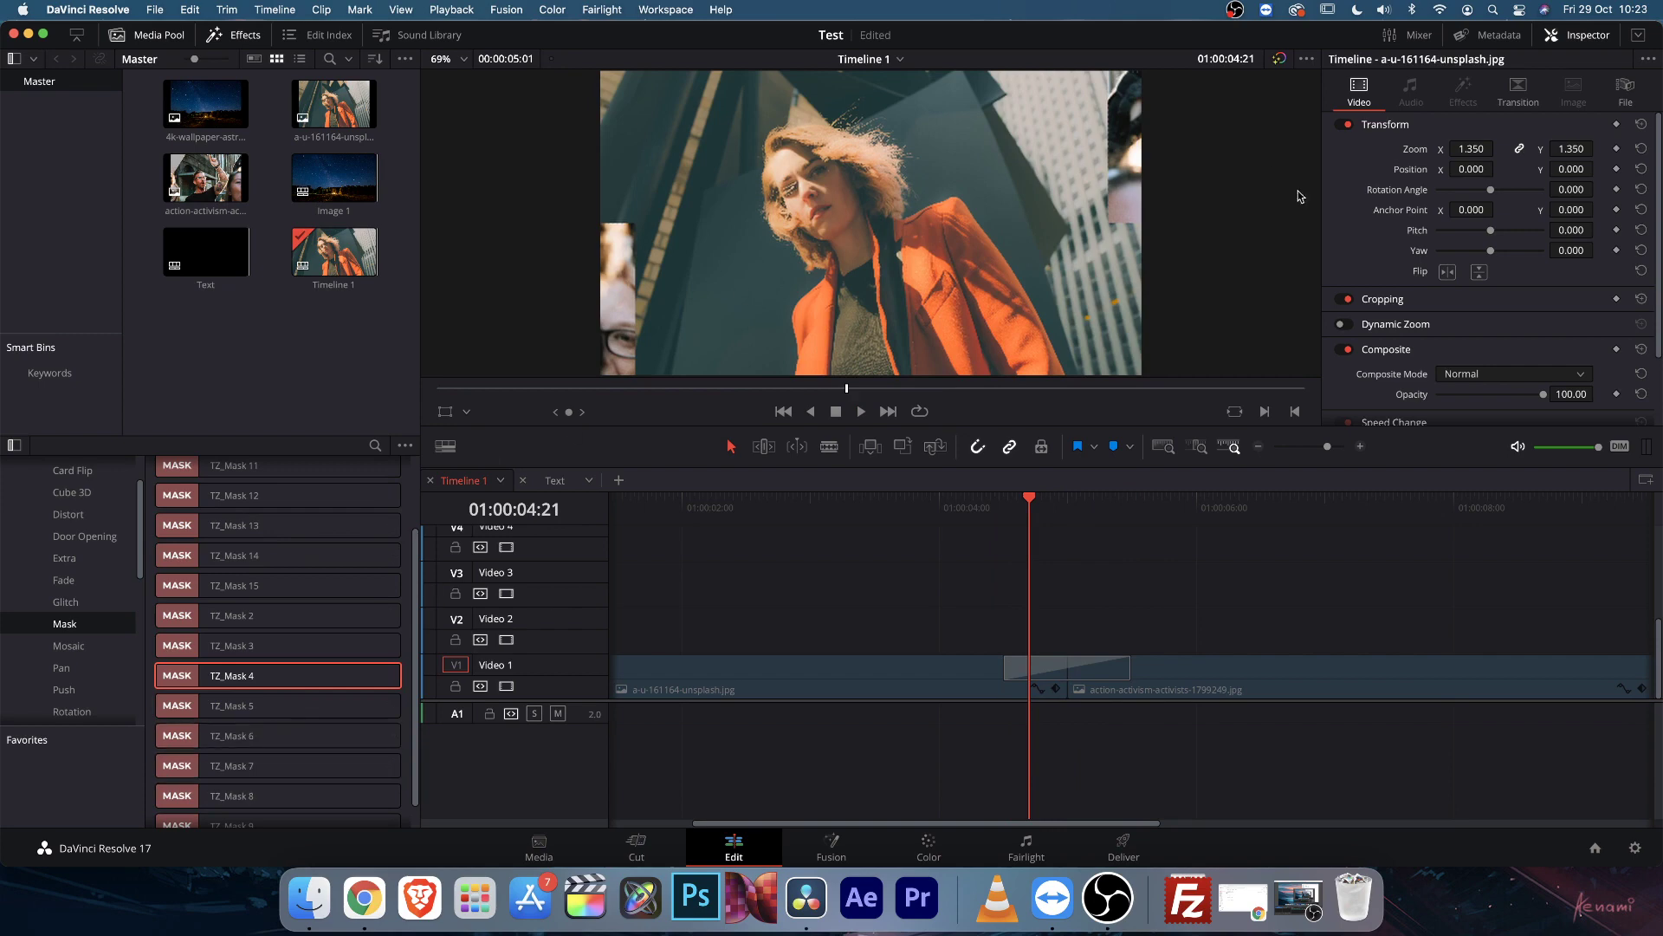
pyautogui.moveTo(1030, 503)
pyautogui.mouseDown()
pyautogui.moveTo(1090, 509)
pyautogui.moveTo(1033, 513)
pyautogui.mouseUp()
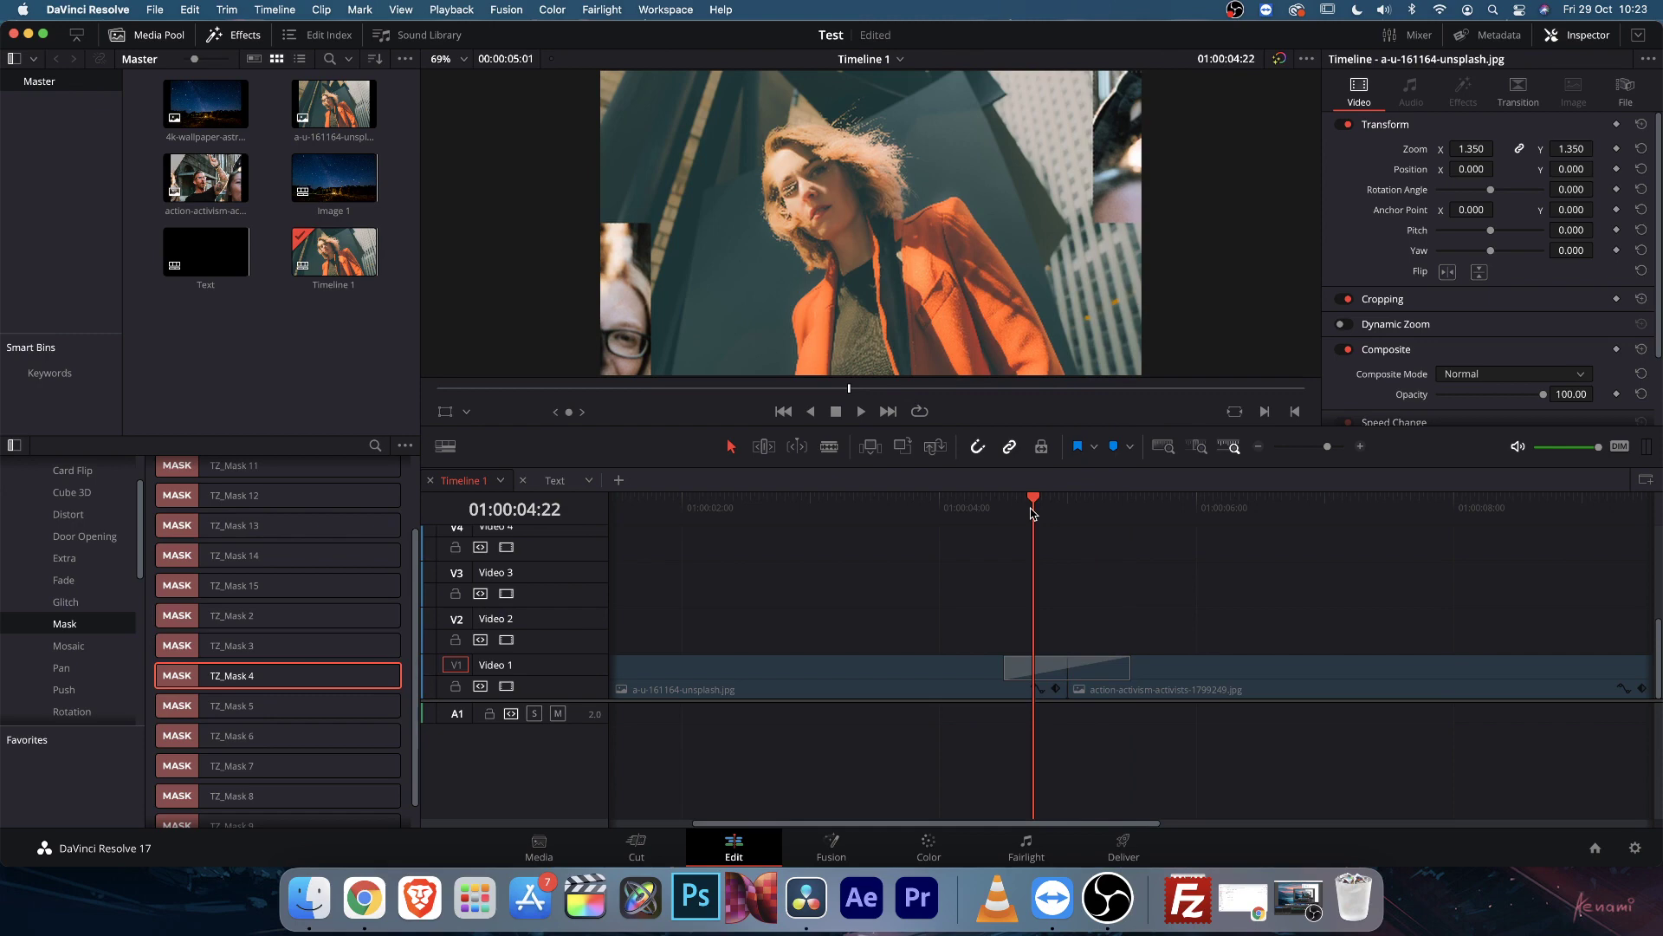
pyautogui.moveTo(1032, 513)
pyautogui.mouseDown()
pyautogui.moveTo(1069, 511)
pyautogui.moveTo(1003, 513)
pyautogui.moveTo(1065, 526)
pyautogui.moveTo(1025, 525)
pyautogui.mouseUp()
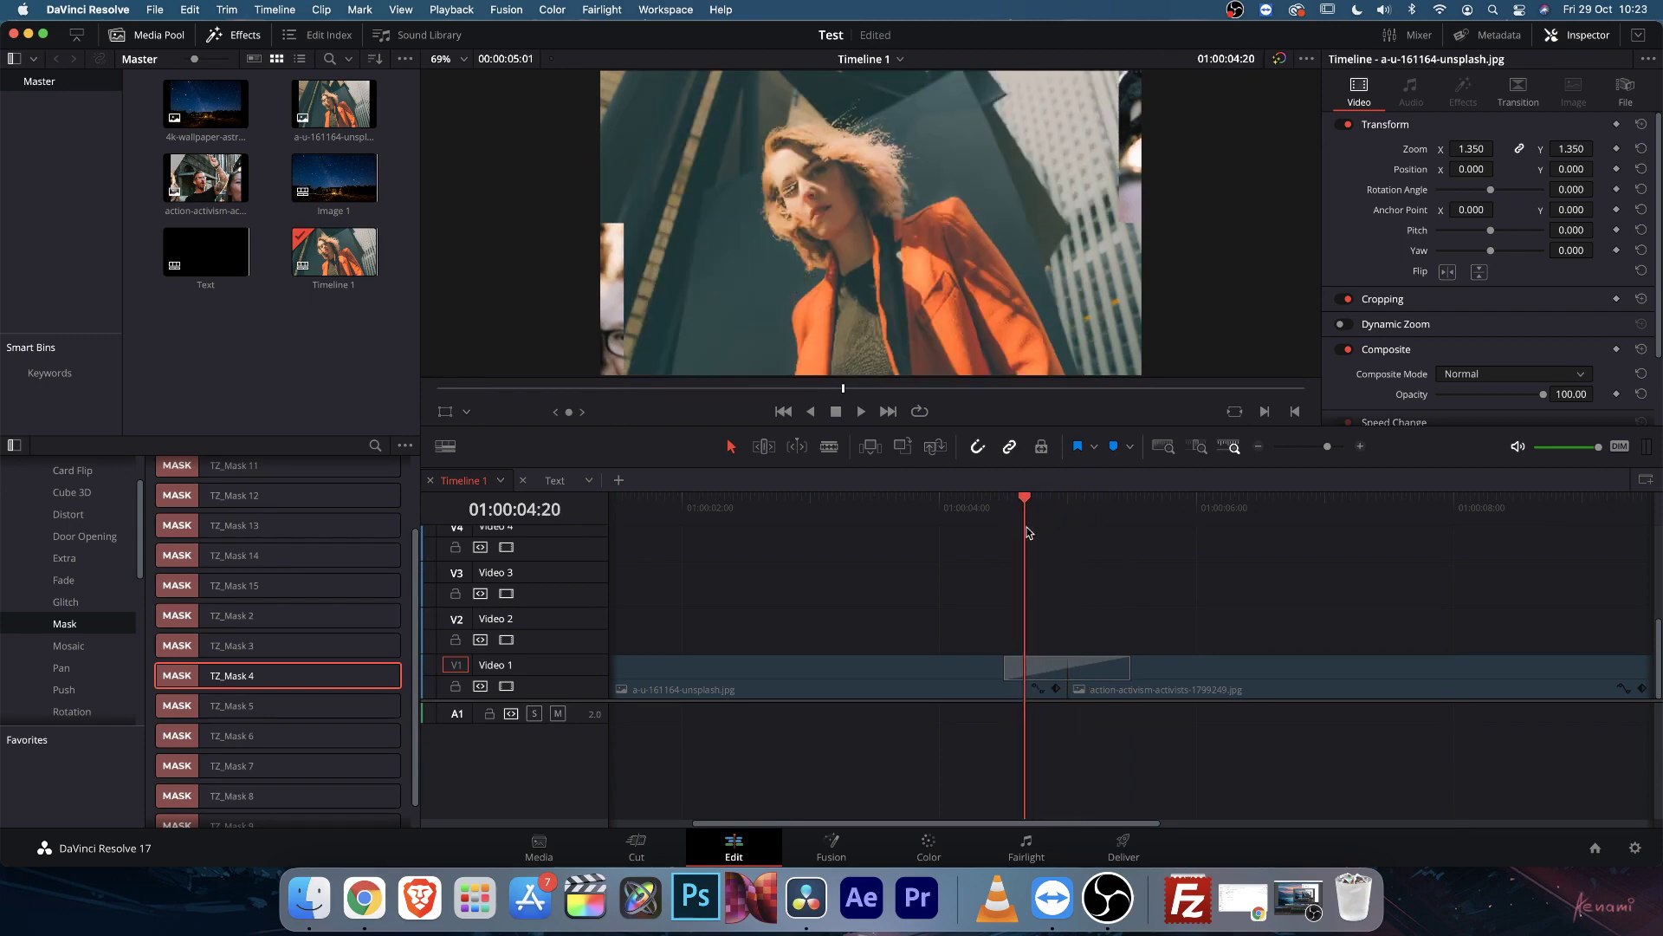
# Check the Timeline Proxy Mode options and move the playhead to the cut between the two clips
pyautogui.click(458, 12)
pyautogui.moveTo(484, 83)
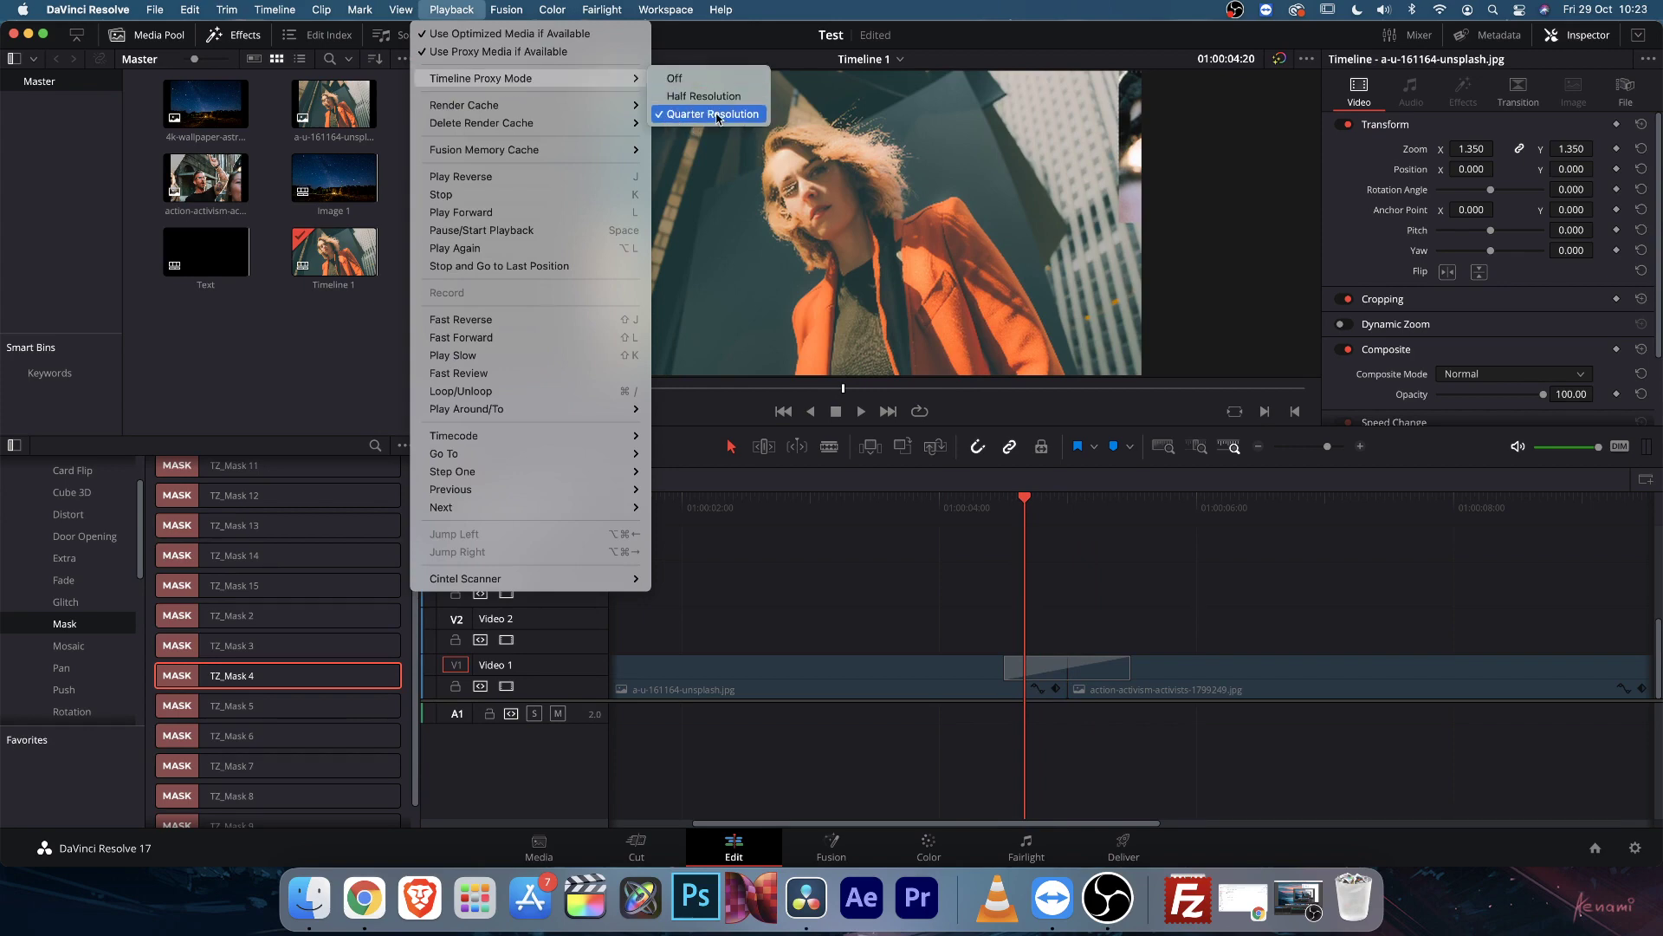
pyautogui.click(1053, 563)
pyautogui.press('Down')
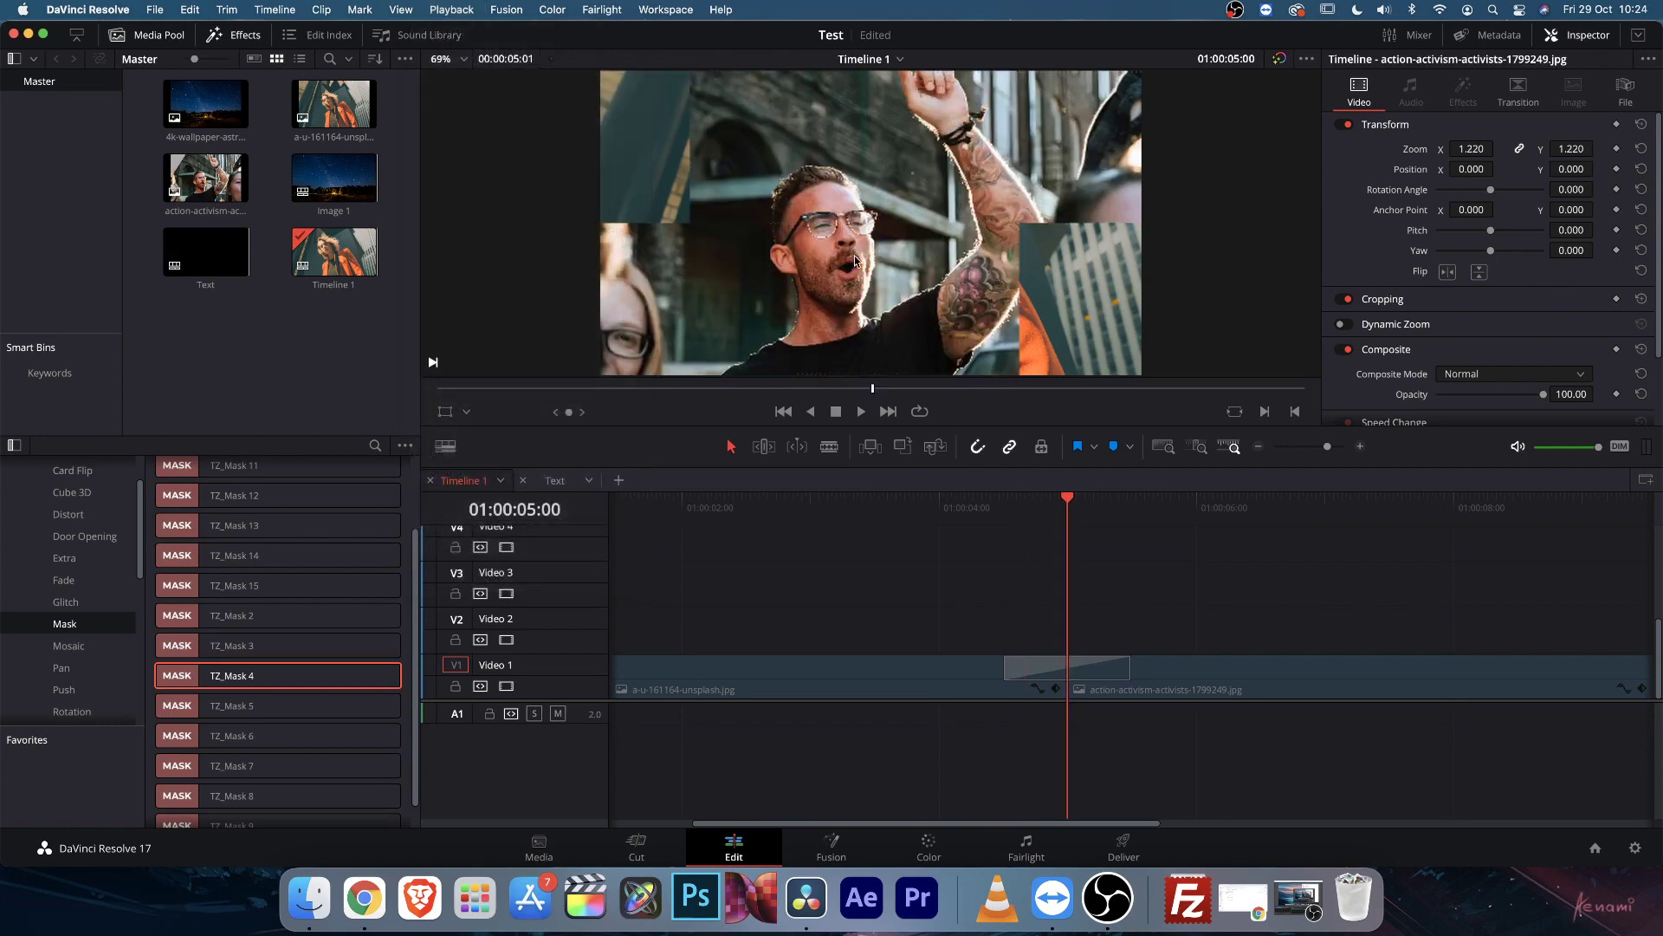
# Move the playhead into the TZ_Mask 4 transition and step forward frame by frame to inspect the animation
pyautogui.click(1031, 506)
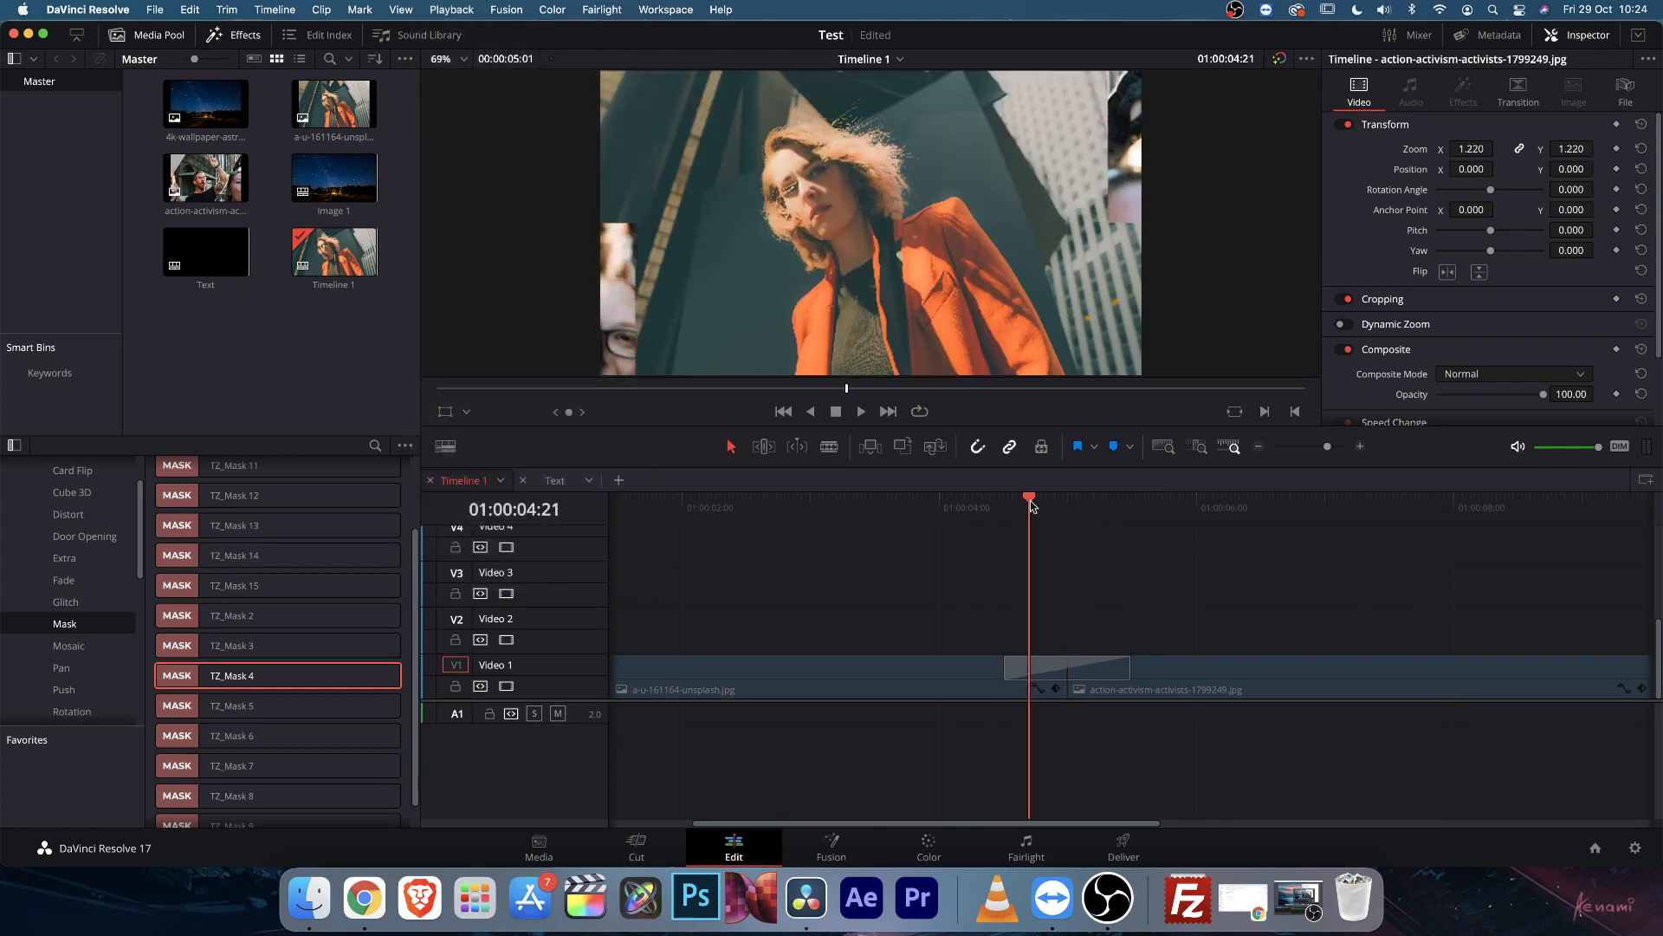
pyautogui.press('Right')
pyautogui.press('Right')
pyautogui.press('Right')
pyautogui.press('Right')
# Set the render cache mode to Smart and choose to delete all render cache
pyautogui.click(467, 10)
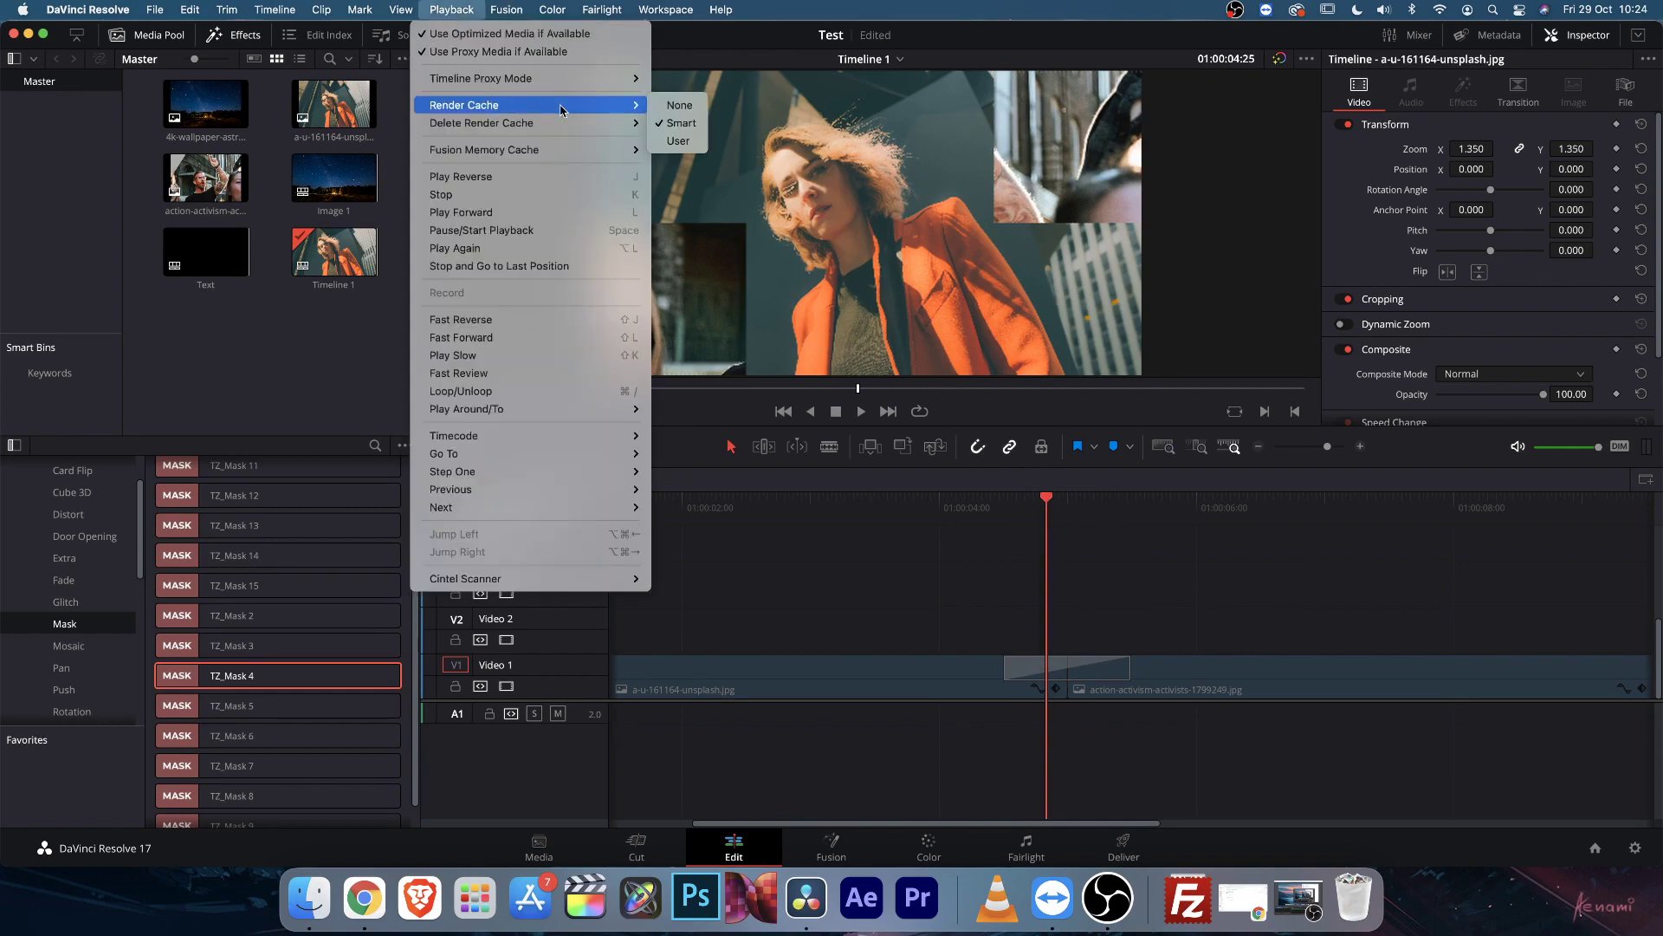
pyautogui.click(680, 123)
pyautogui.click(459, 10)
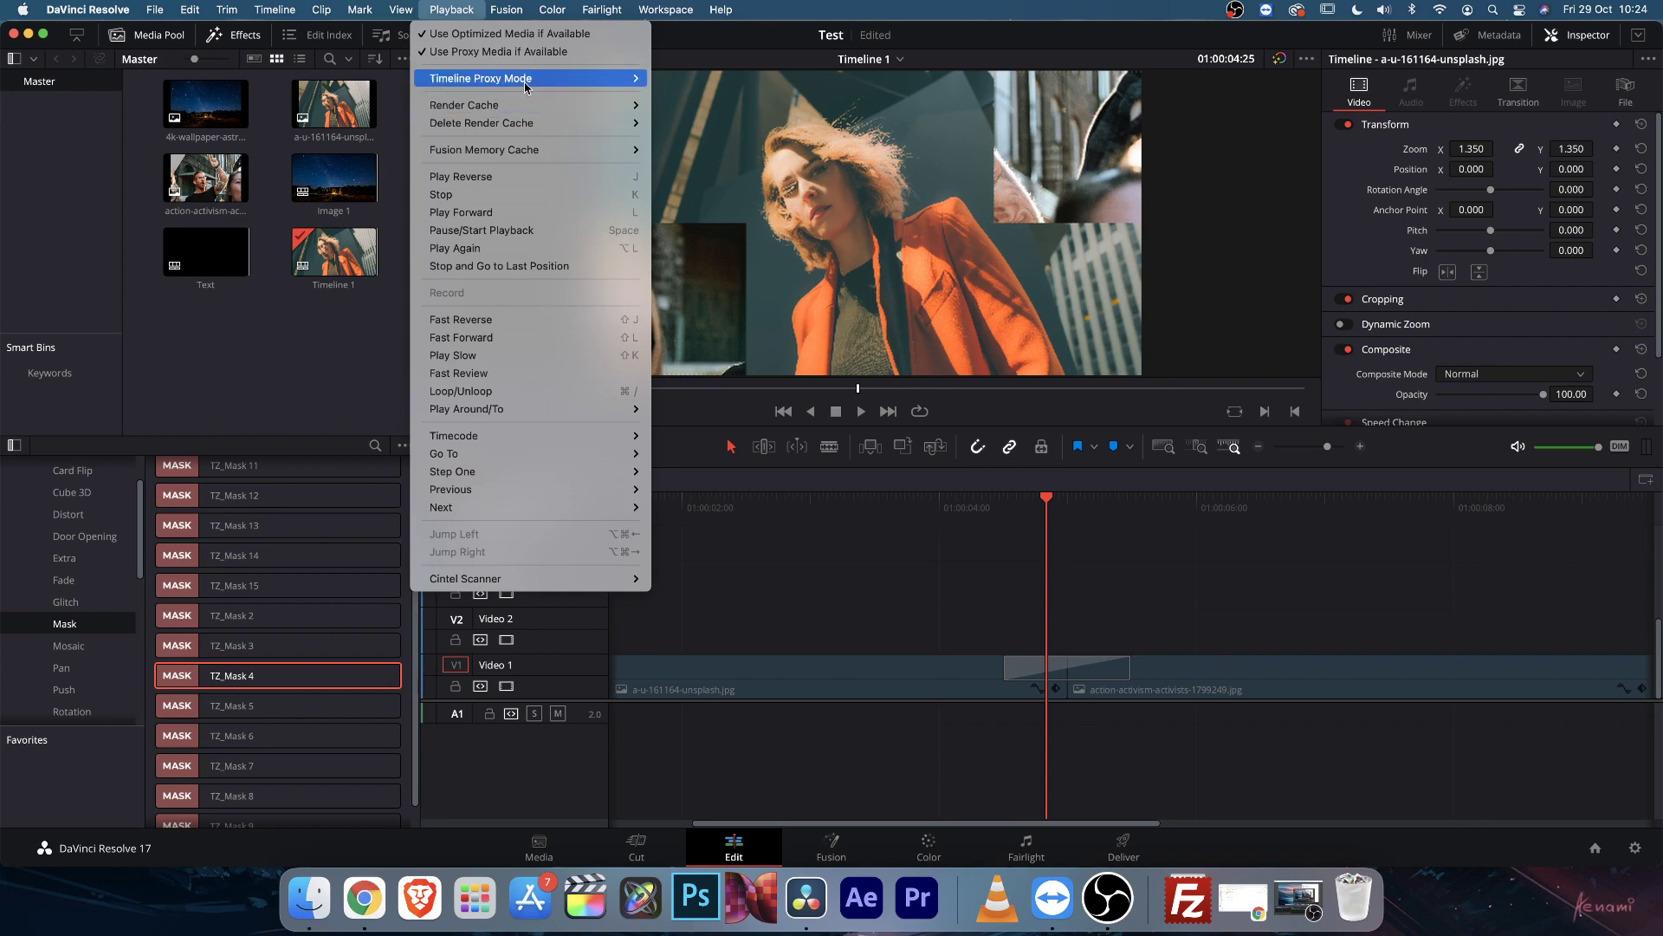
pyautogui.moveTo(632, 127)
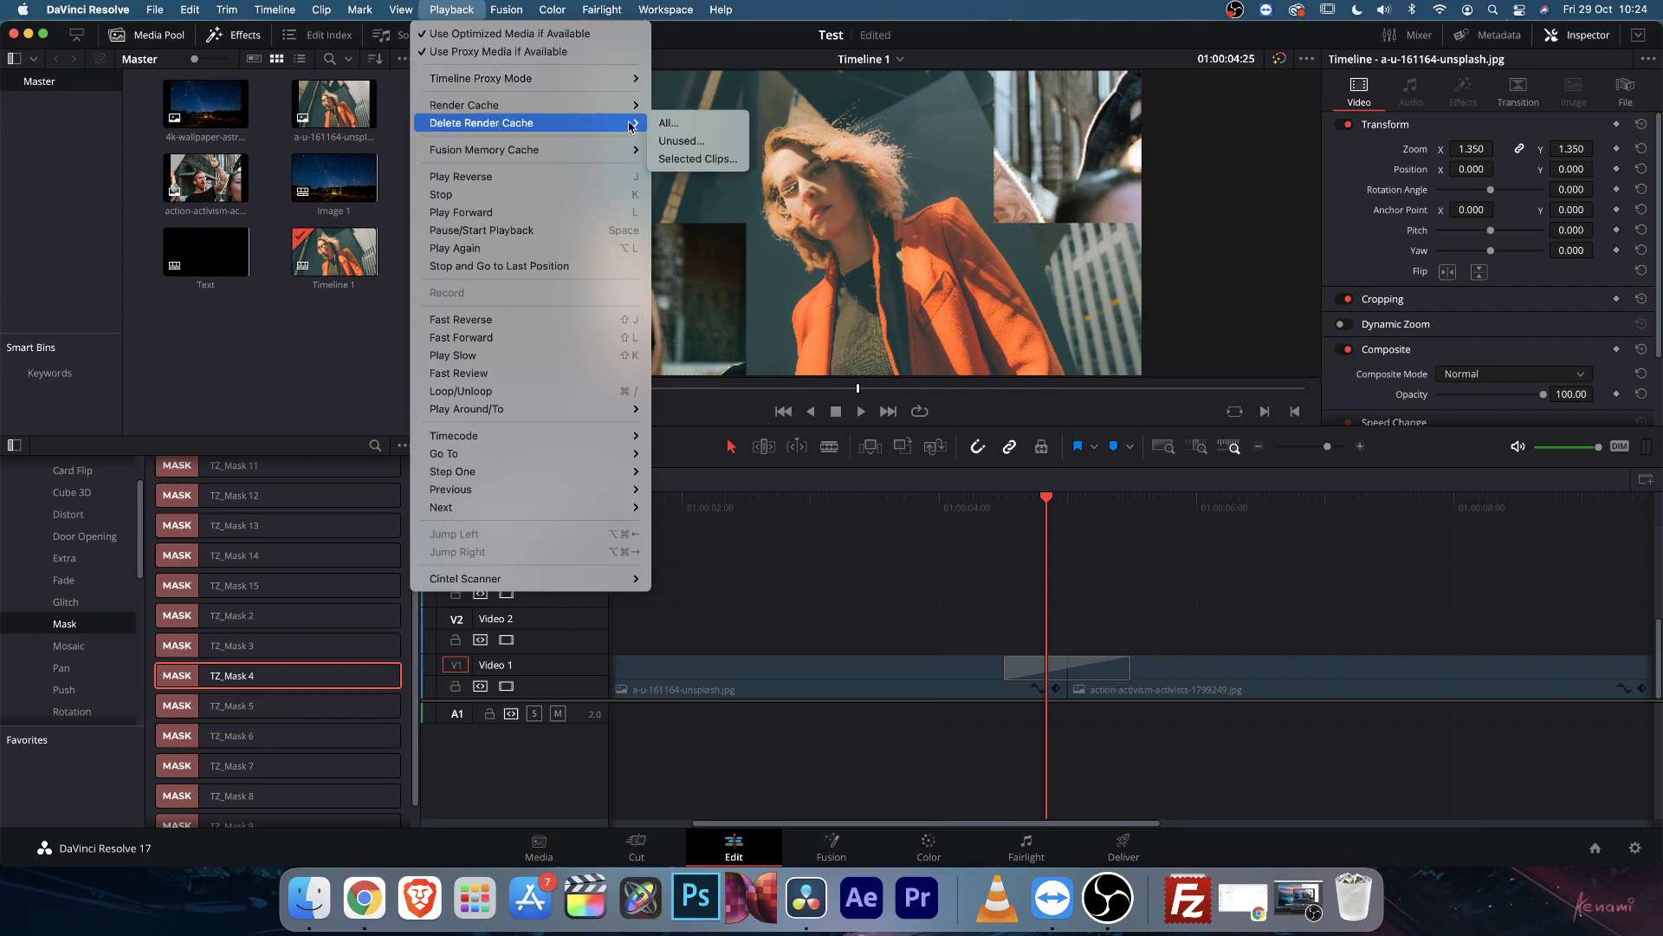
pyautogui.click(680, 124)
# Move the playhead just before the TZ_Mask 4 transition, step forward through frames, and play the transition back
pyautogui.moveTo(986, 499); pyautogui.dragTo(943, 500)
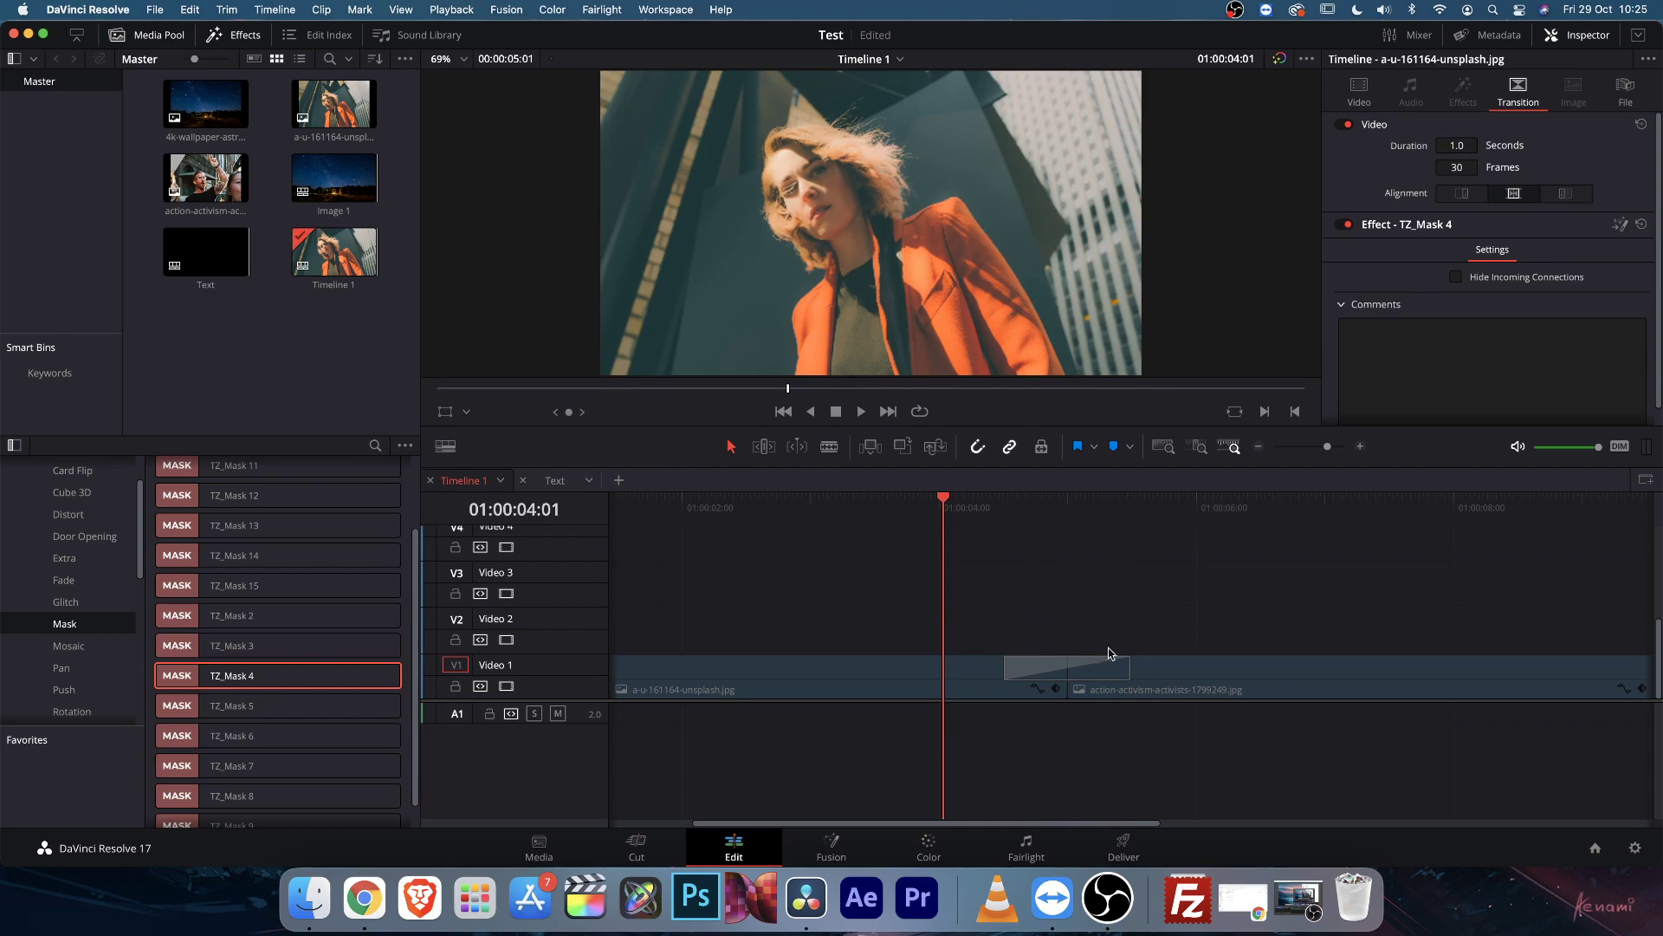
pyautogui.press('Right')
pyautogui.press('Right')
pyautogui.press('Right')
pyautogui.press('Right')
pyautogui.press('Right')
pyautogui.press('Right')
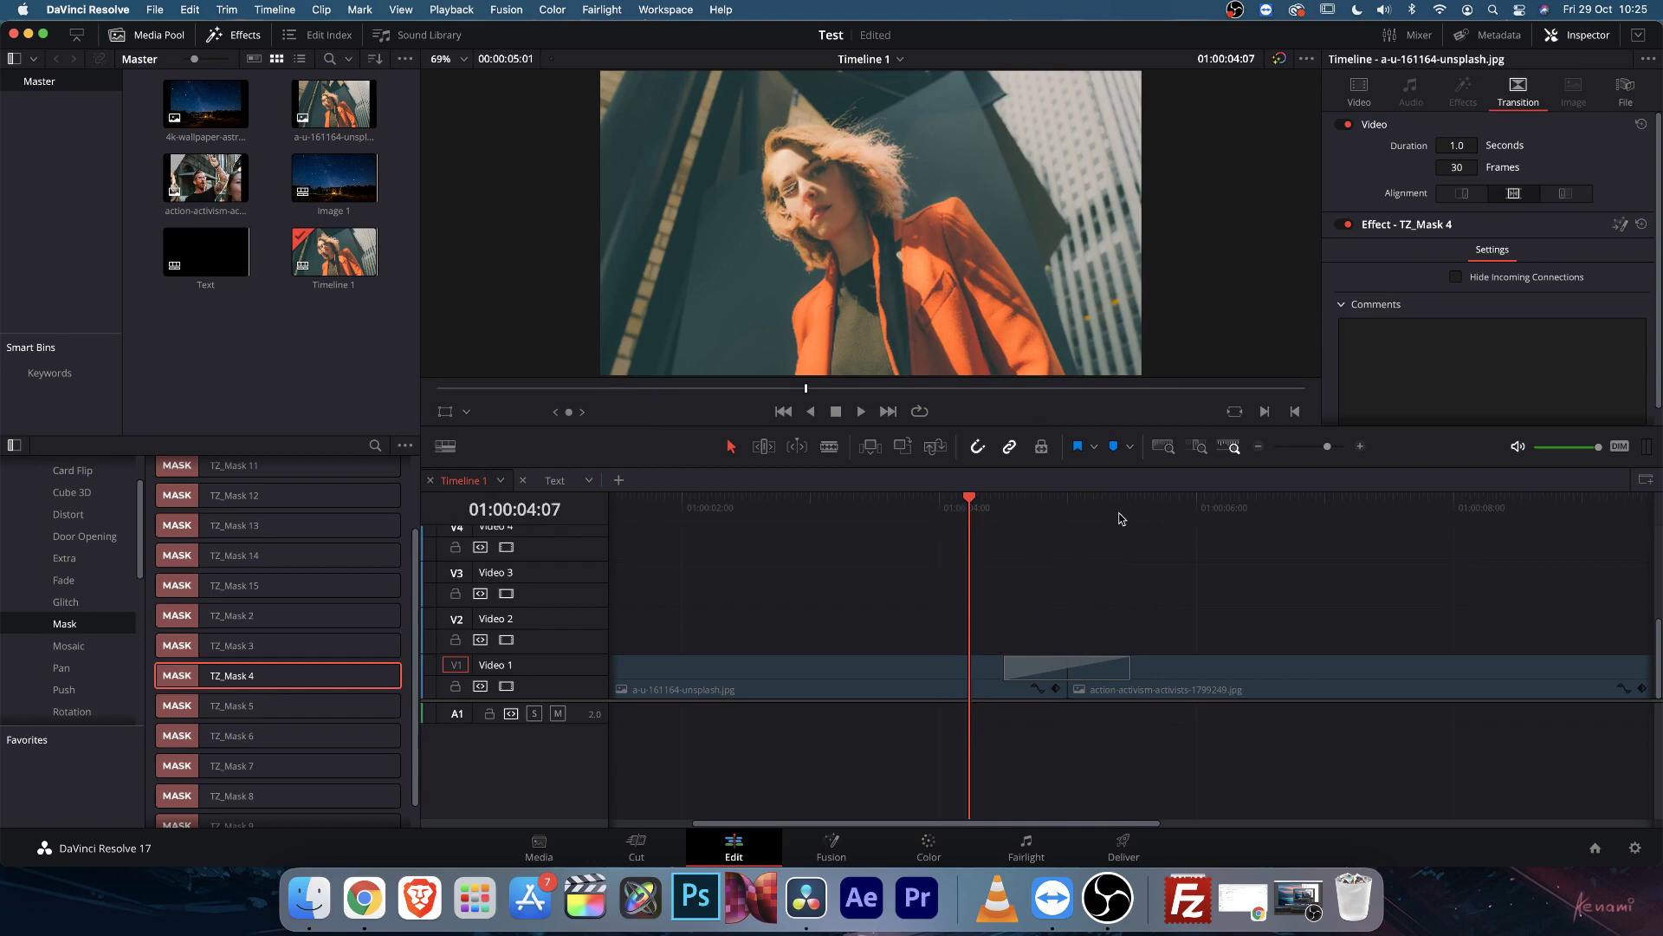
pyautogui.hscroll(3, 953, 538)
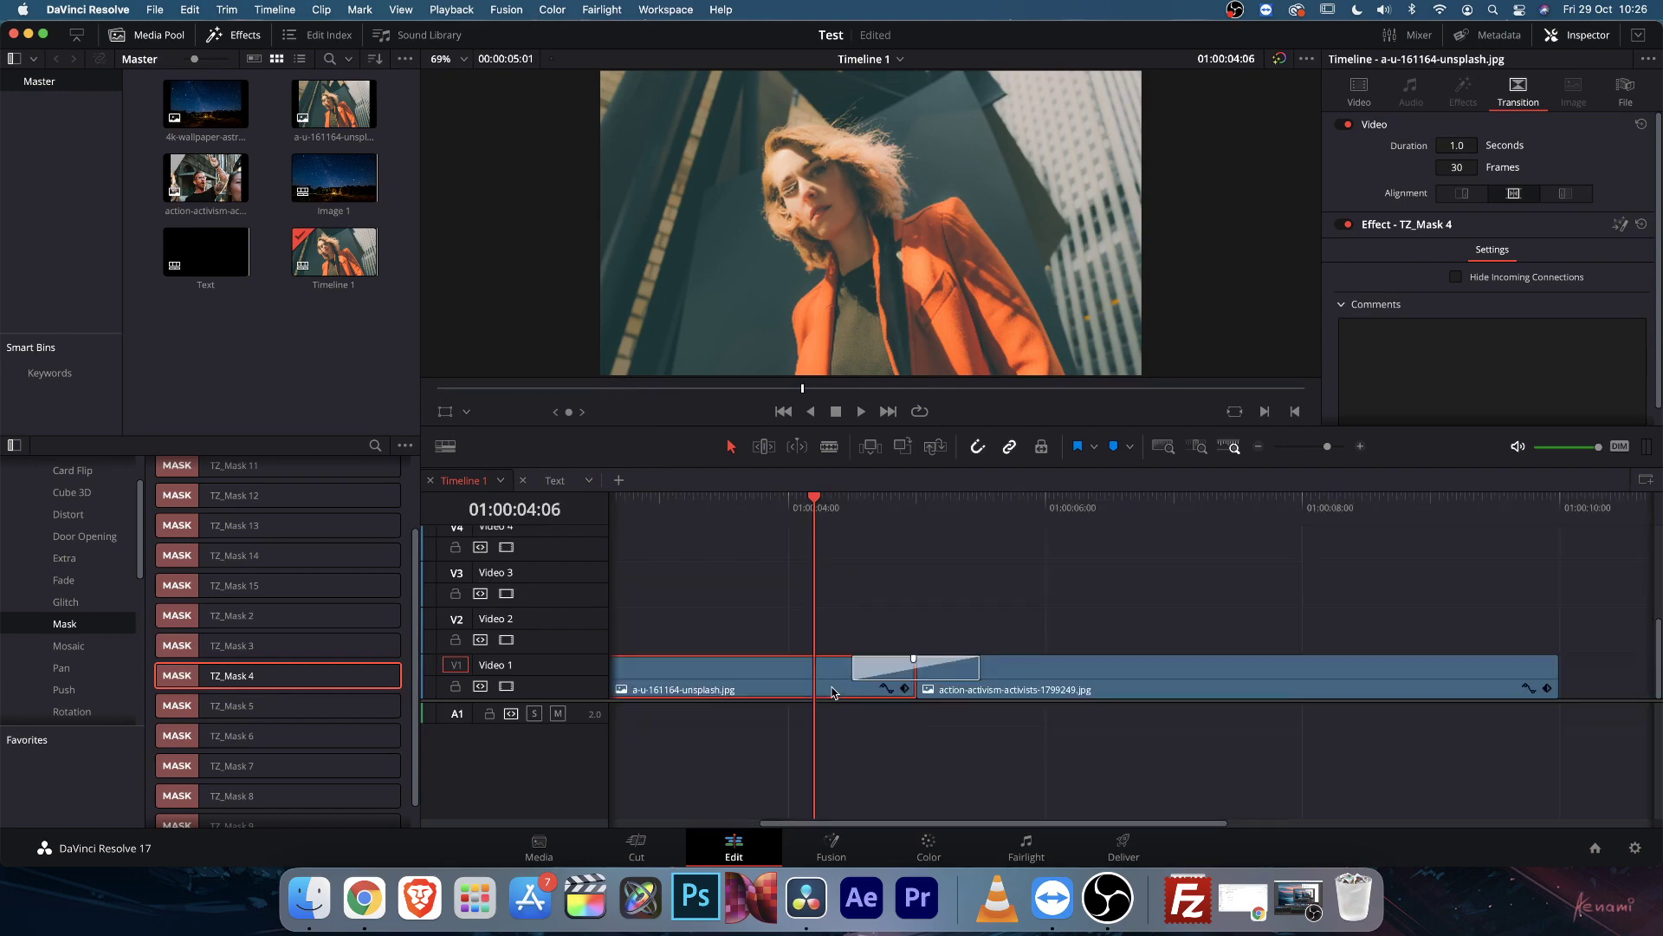
pyautogui.moveTo(827, 507)
pyautogui.mouseDown()
pyautogui.moveTo(1031, 507)
pyautogui.moveTo(828, 516)
pyautogui.mouseUp()
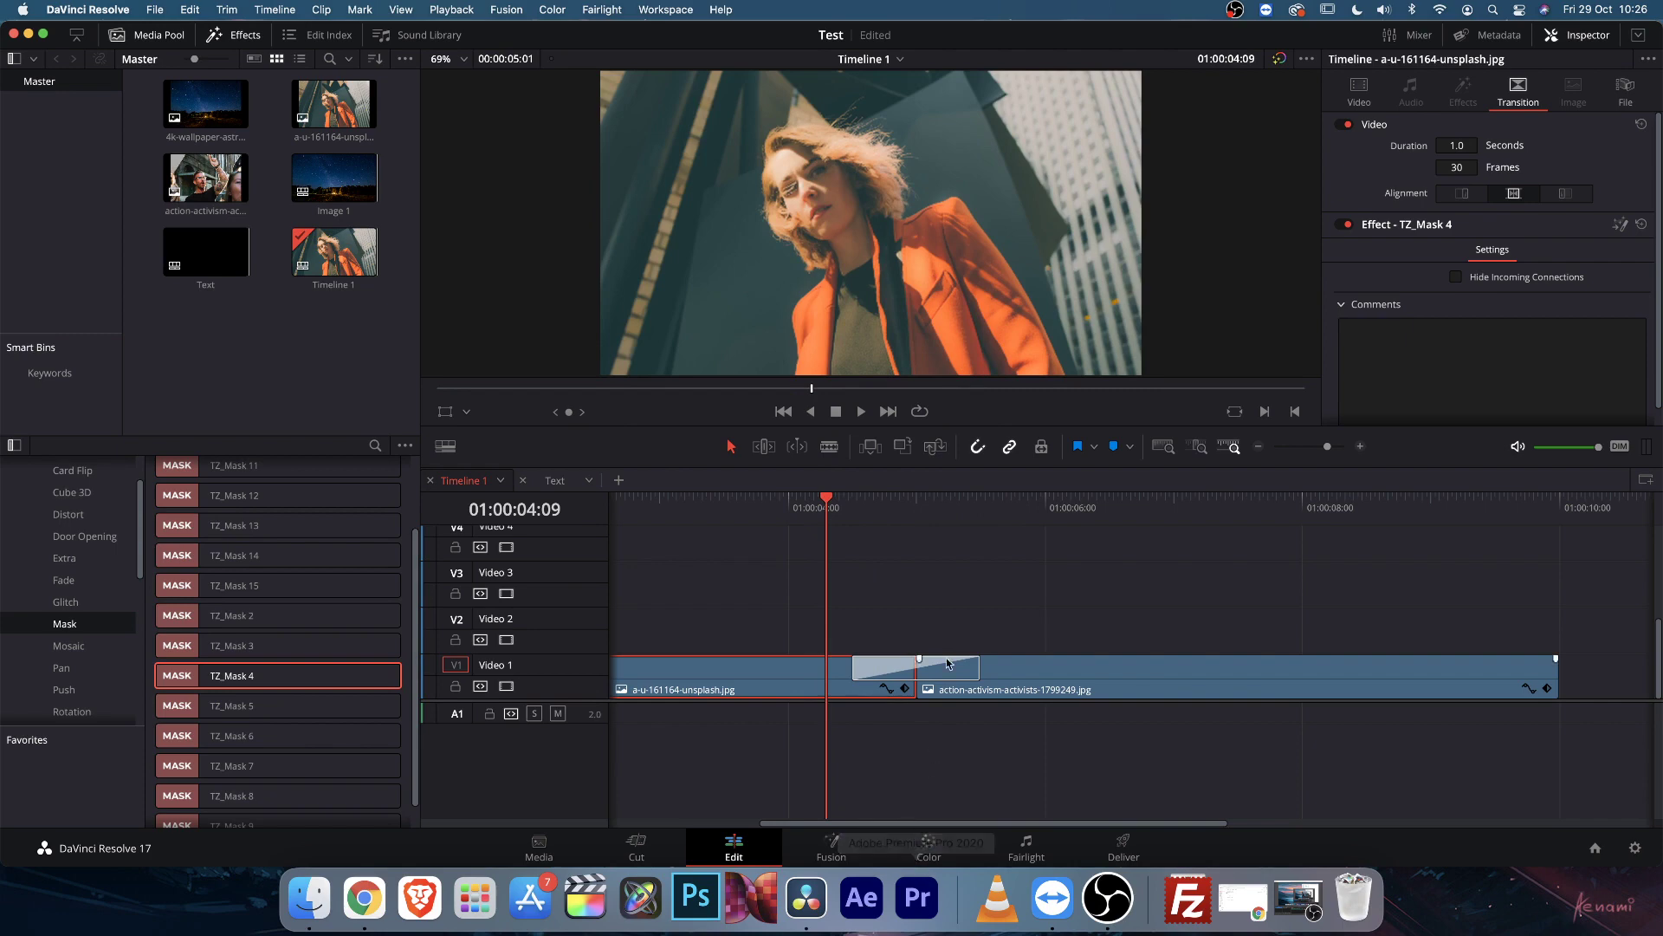
pyautogui.click(832, 516)
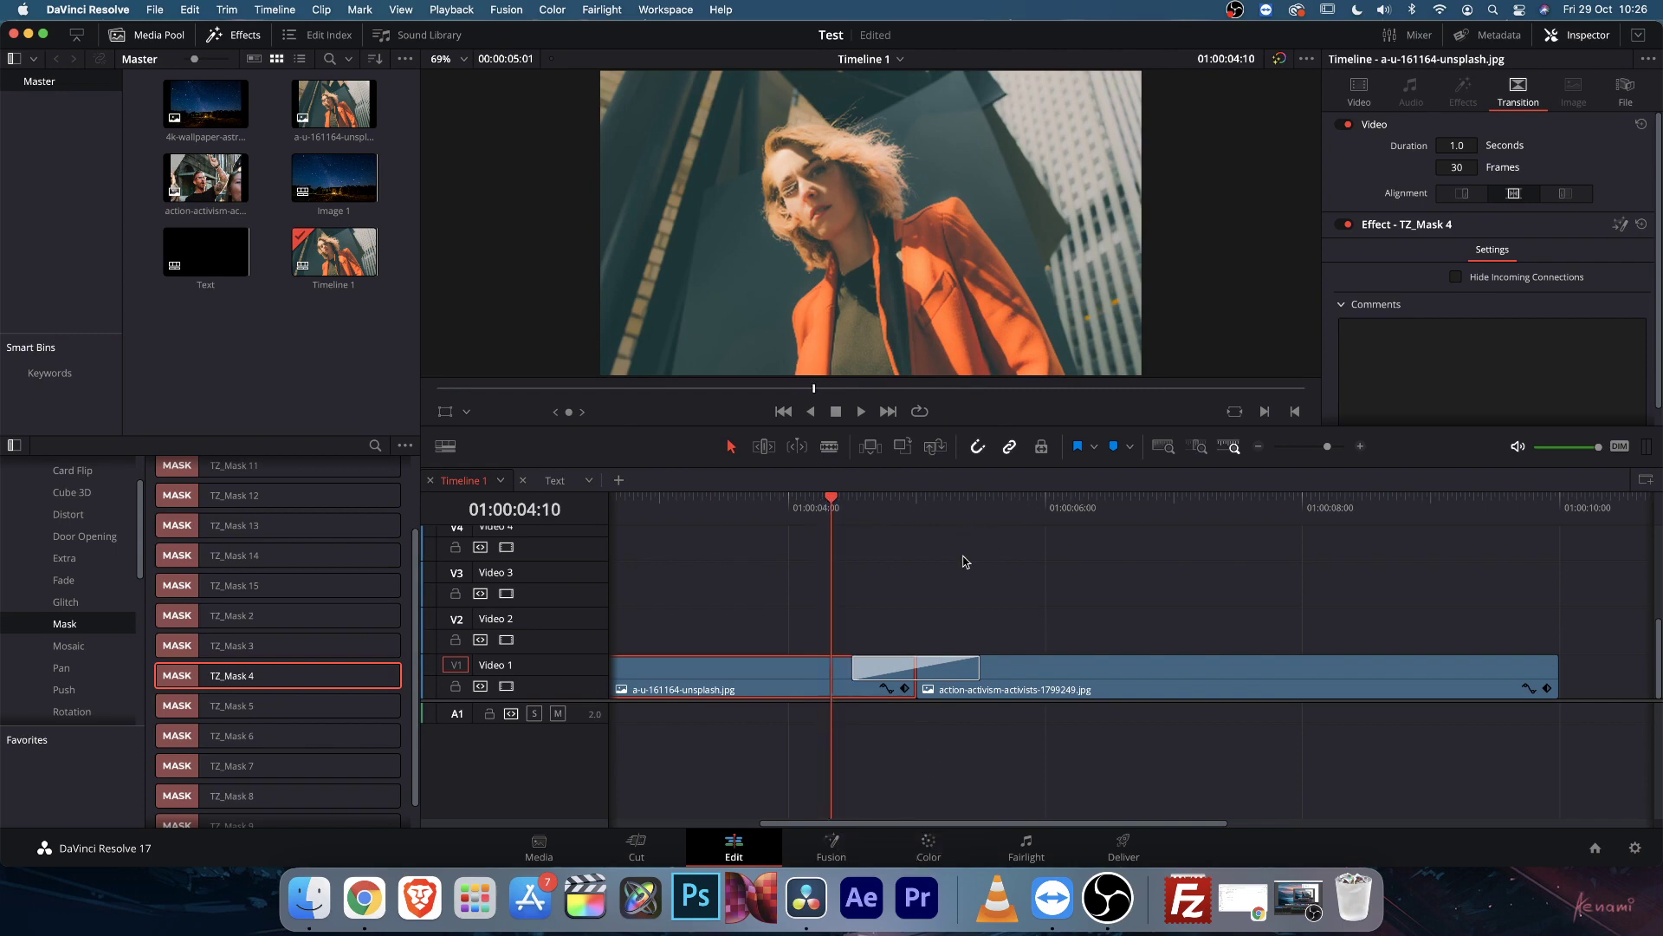
pyautogui.press('space')
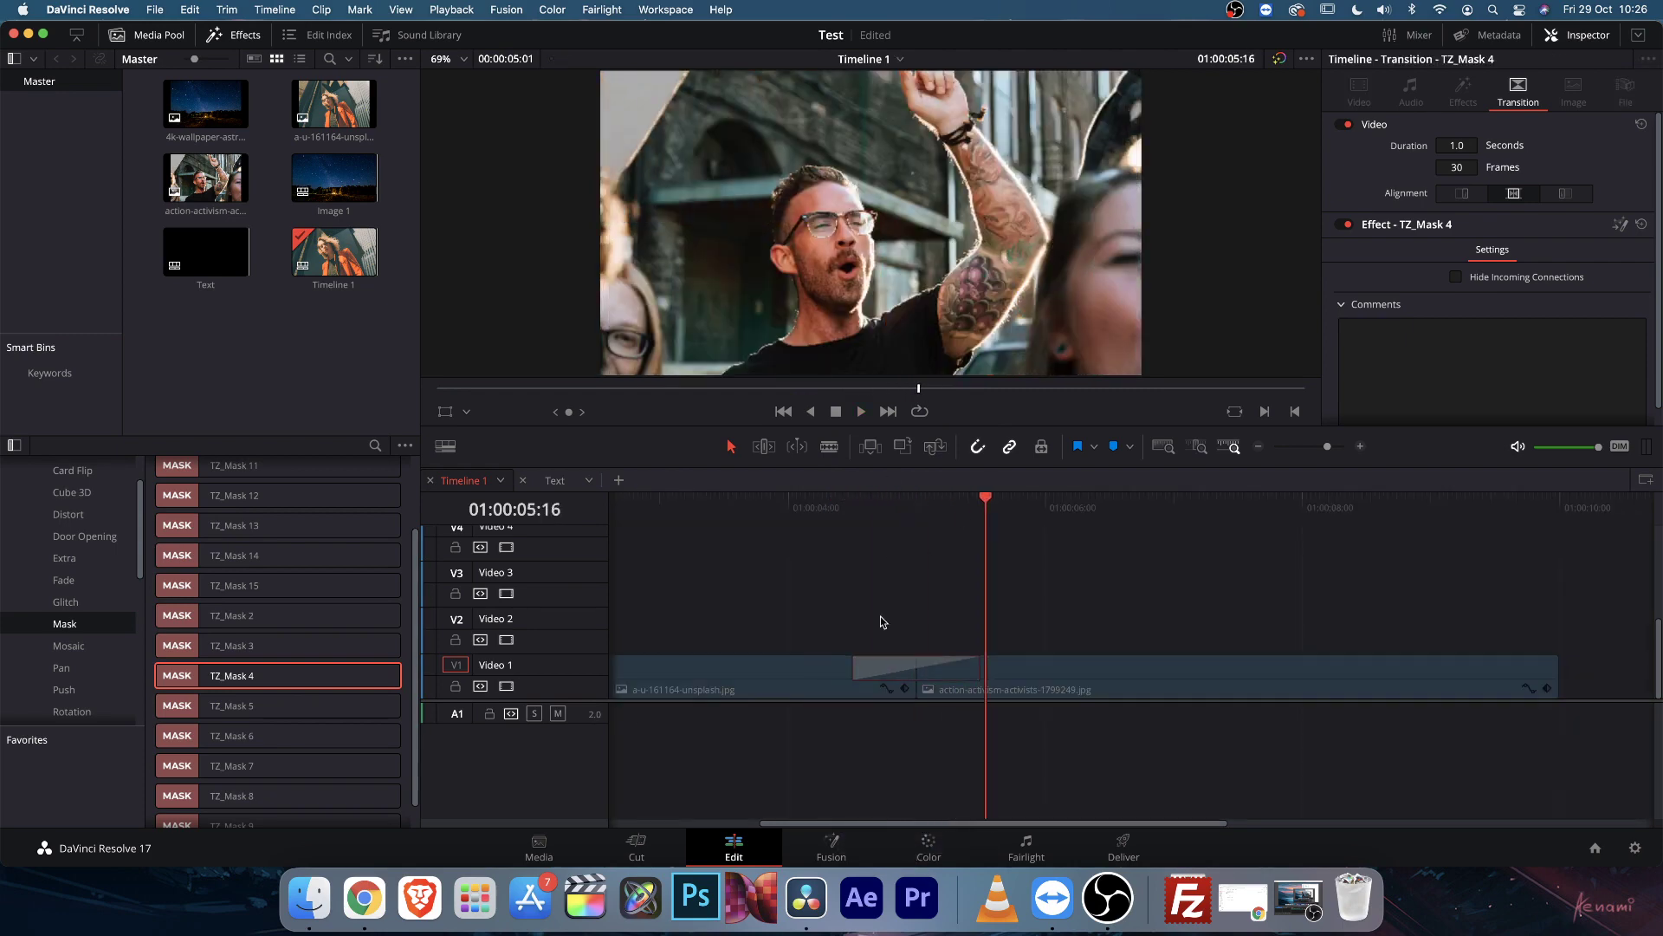
# Replace the TZ_Mask 4 transition on Video 1 with TZ_Pan (Left) from the Pan category, and save the project
pyautogui.press('Delete')
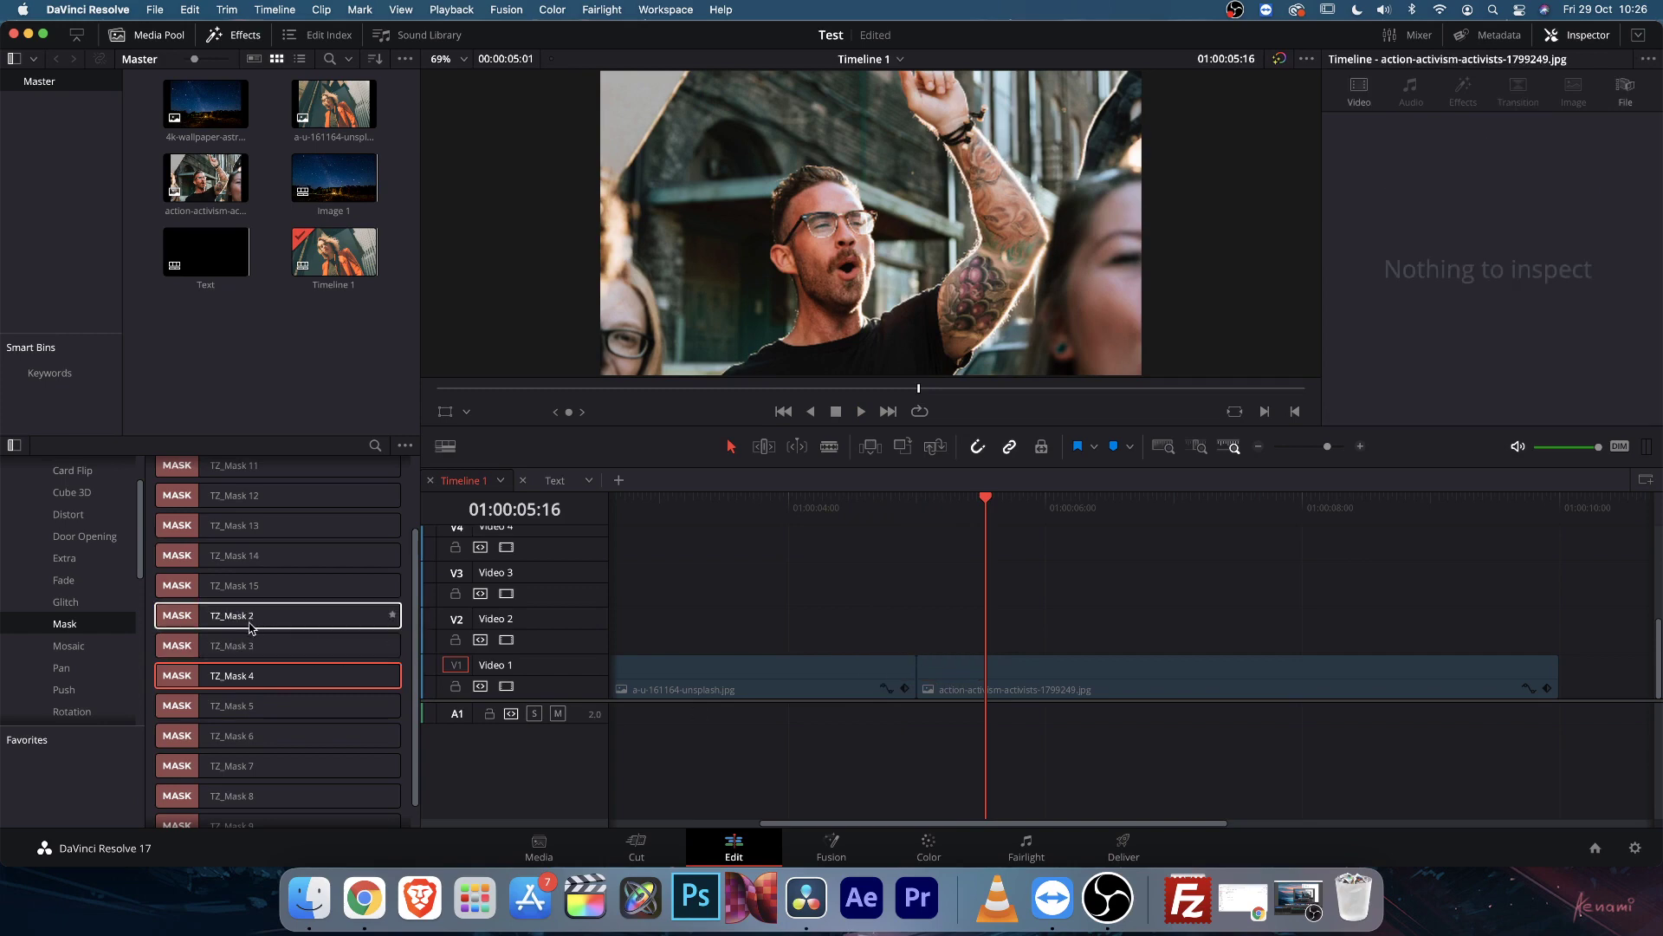
pyautogui.scroll(3, 106, 654)
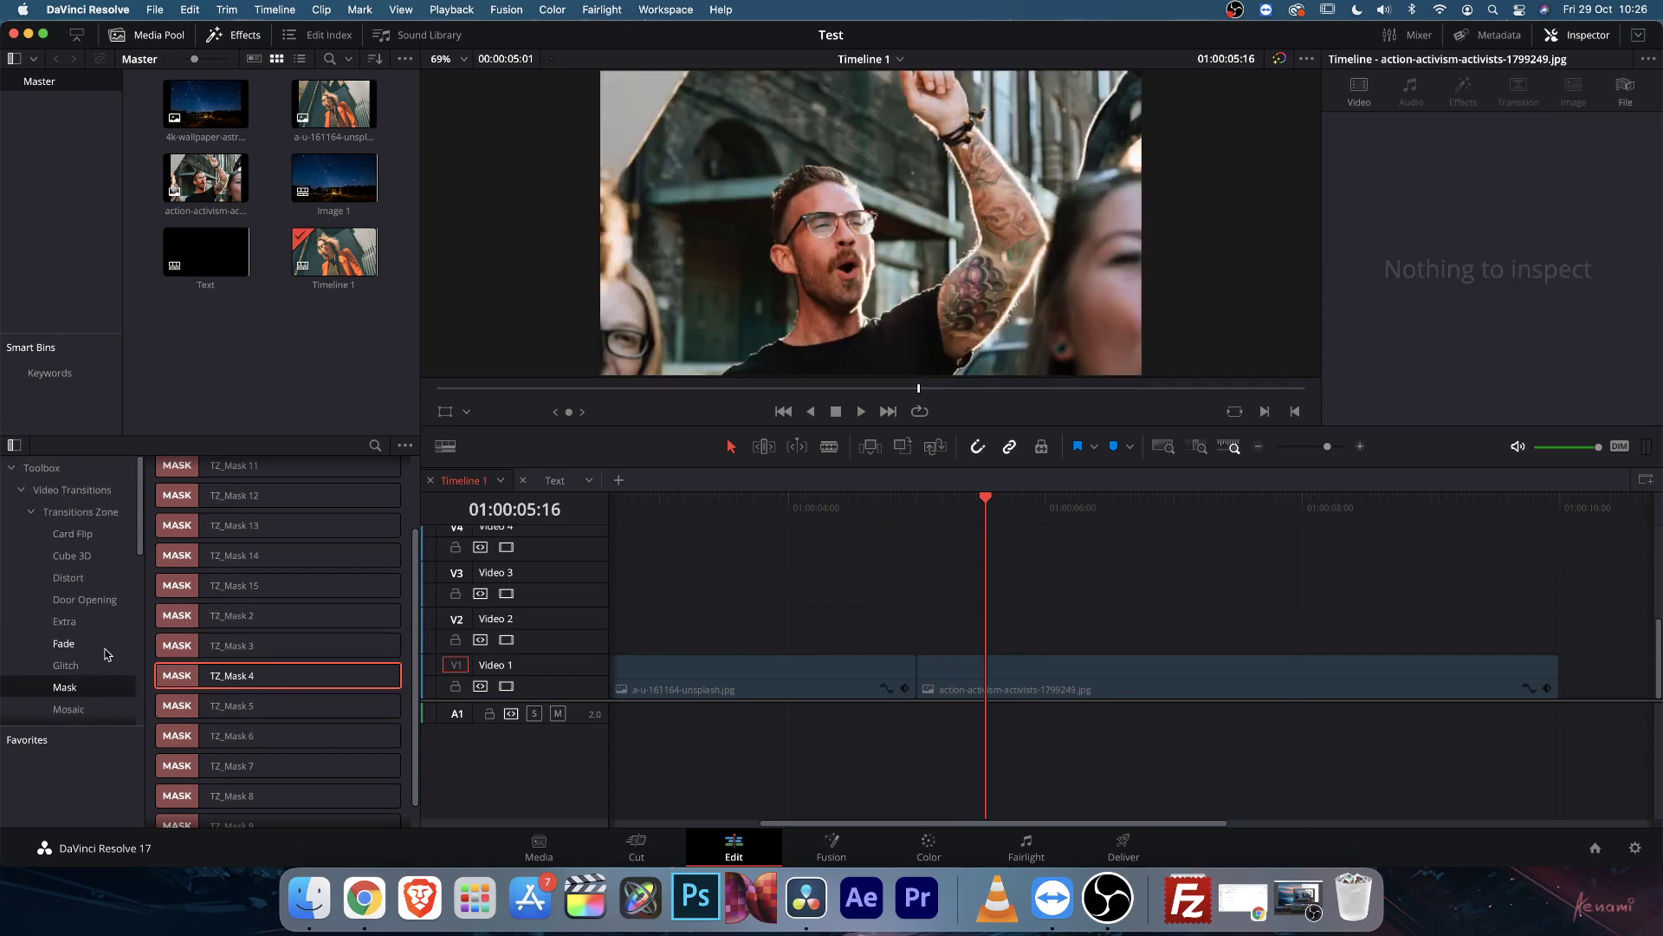
pyautogui.scroll(-5, 100, 621)
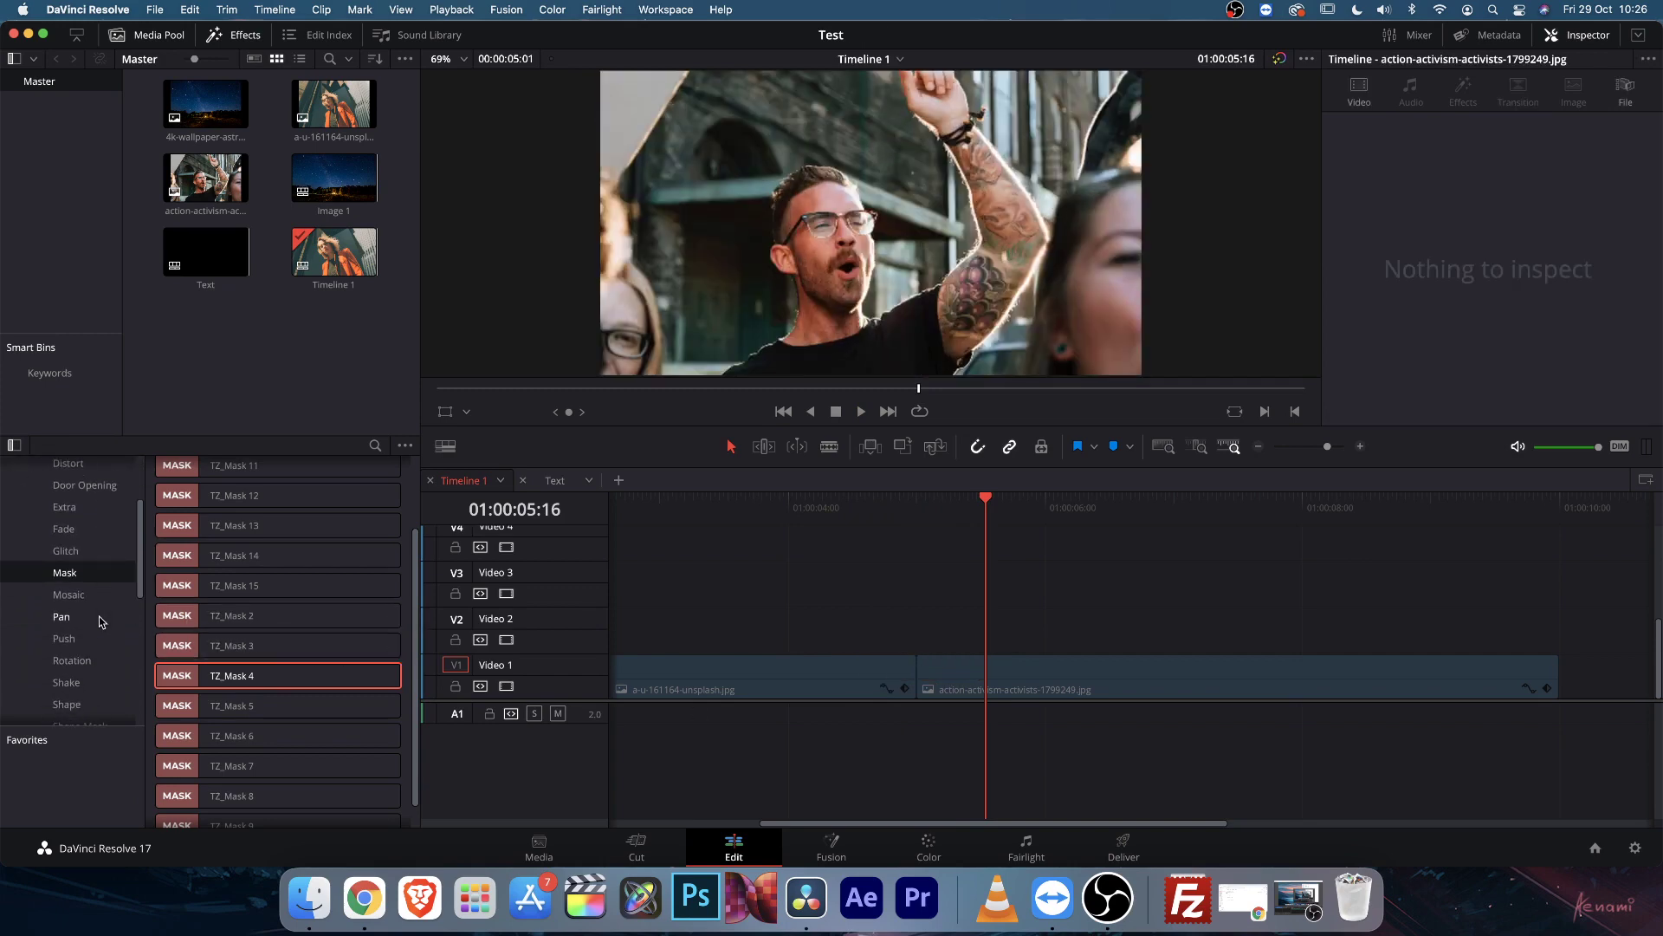
pyautogui.click(62, 618)
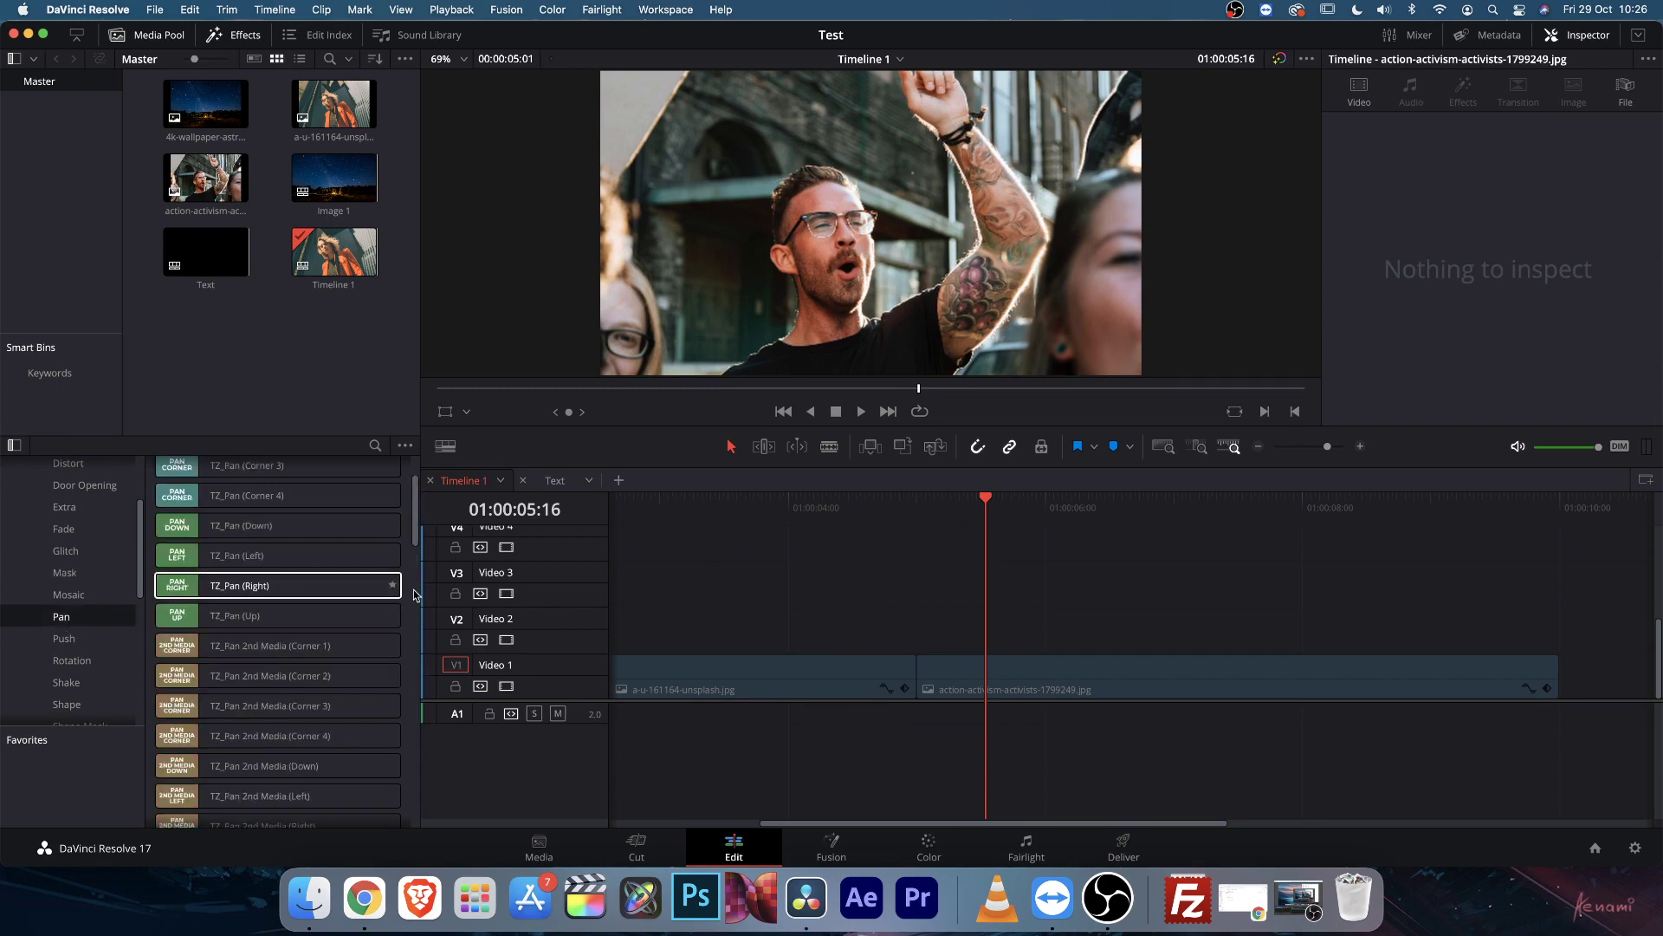
pyautogui.scroll(2, 277, 563)
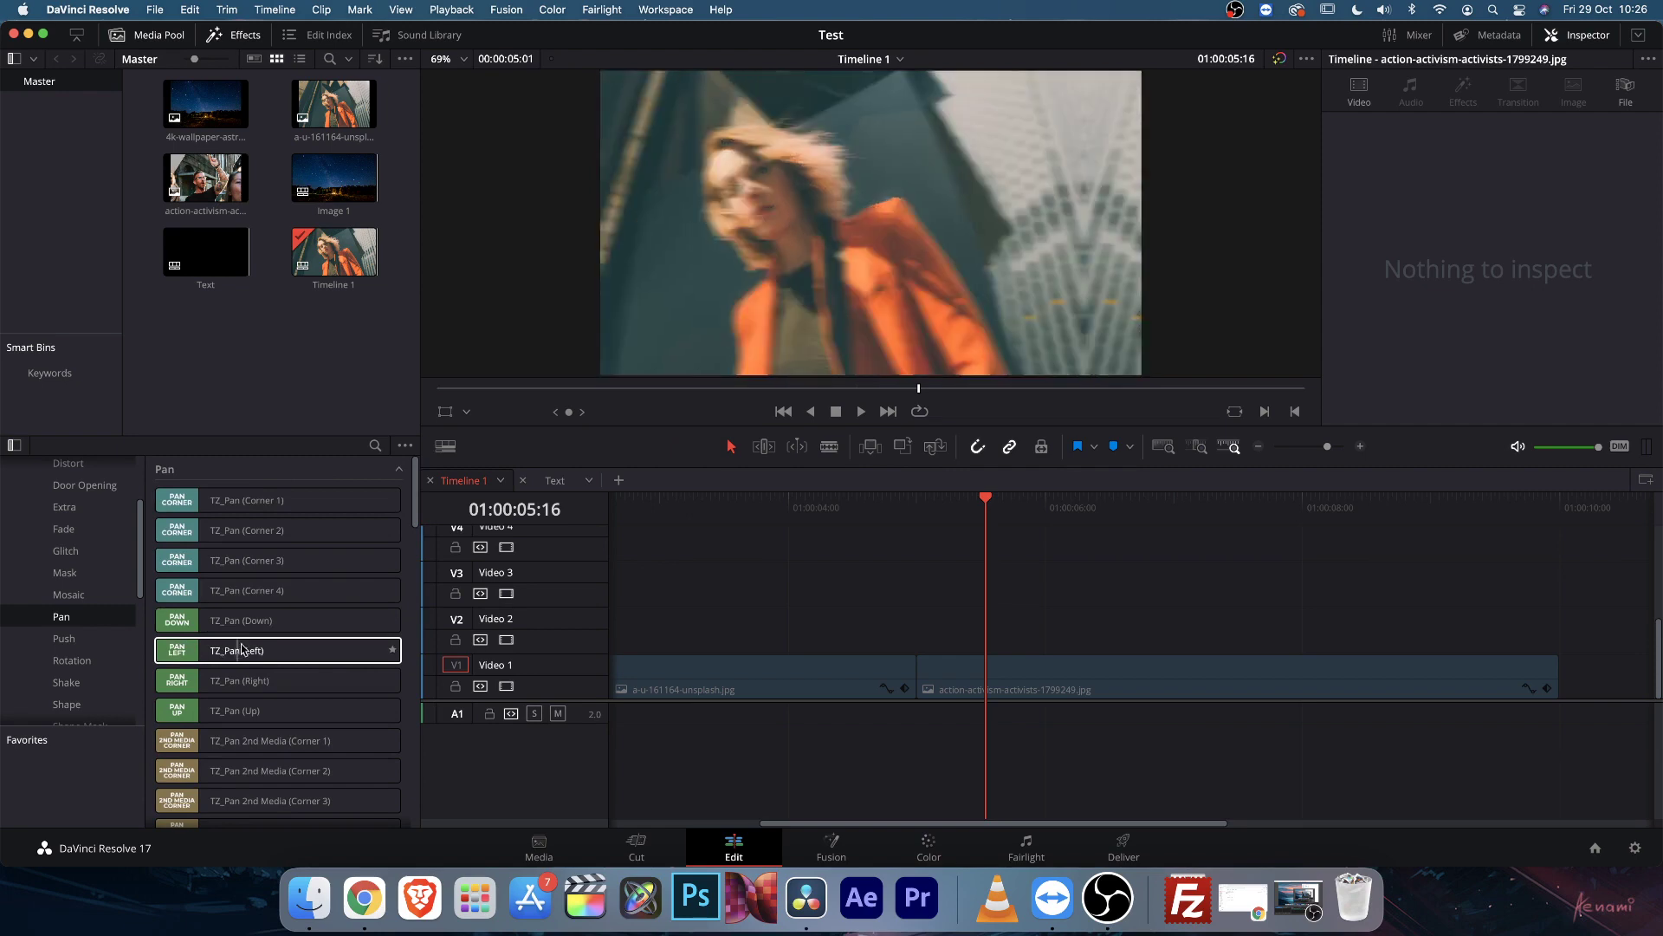
pyautogui.moveTo(230, 652); pyautogui.dragTo(917, 669)
pyautogui.moveTo(870, 514)
pyautogui.mouseDown()
pyautogui.moveTo(854, 512)
pyautogui.moveTo(879, 511)
pyautogui.mouseUp()
pyautogui.press('super+s')
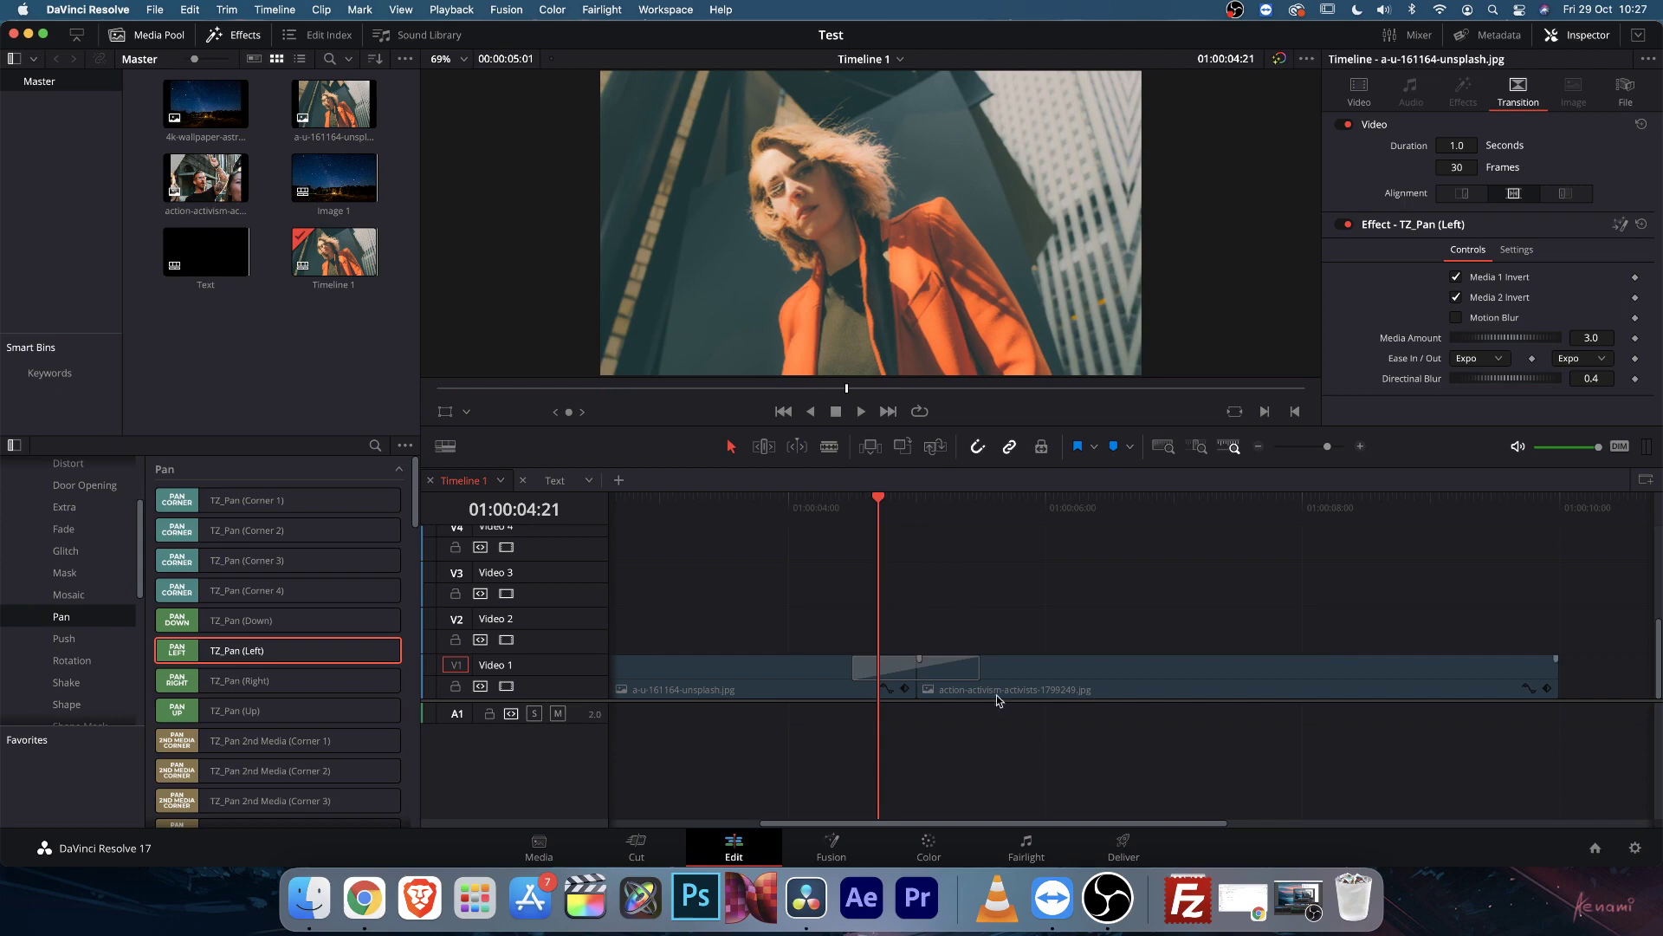
# Lengthen the TZ_Pan (Left) transition to 1.2 seconds and play it back on the timeline
pyautogui.moveTo(983, 676); pyautogui.dragTo(992, 672)
pyautogui.click(842, 509)
pyautogui.press('space')
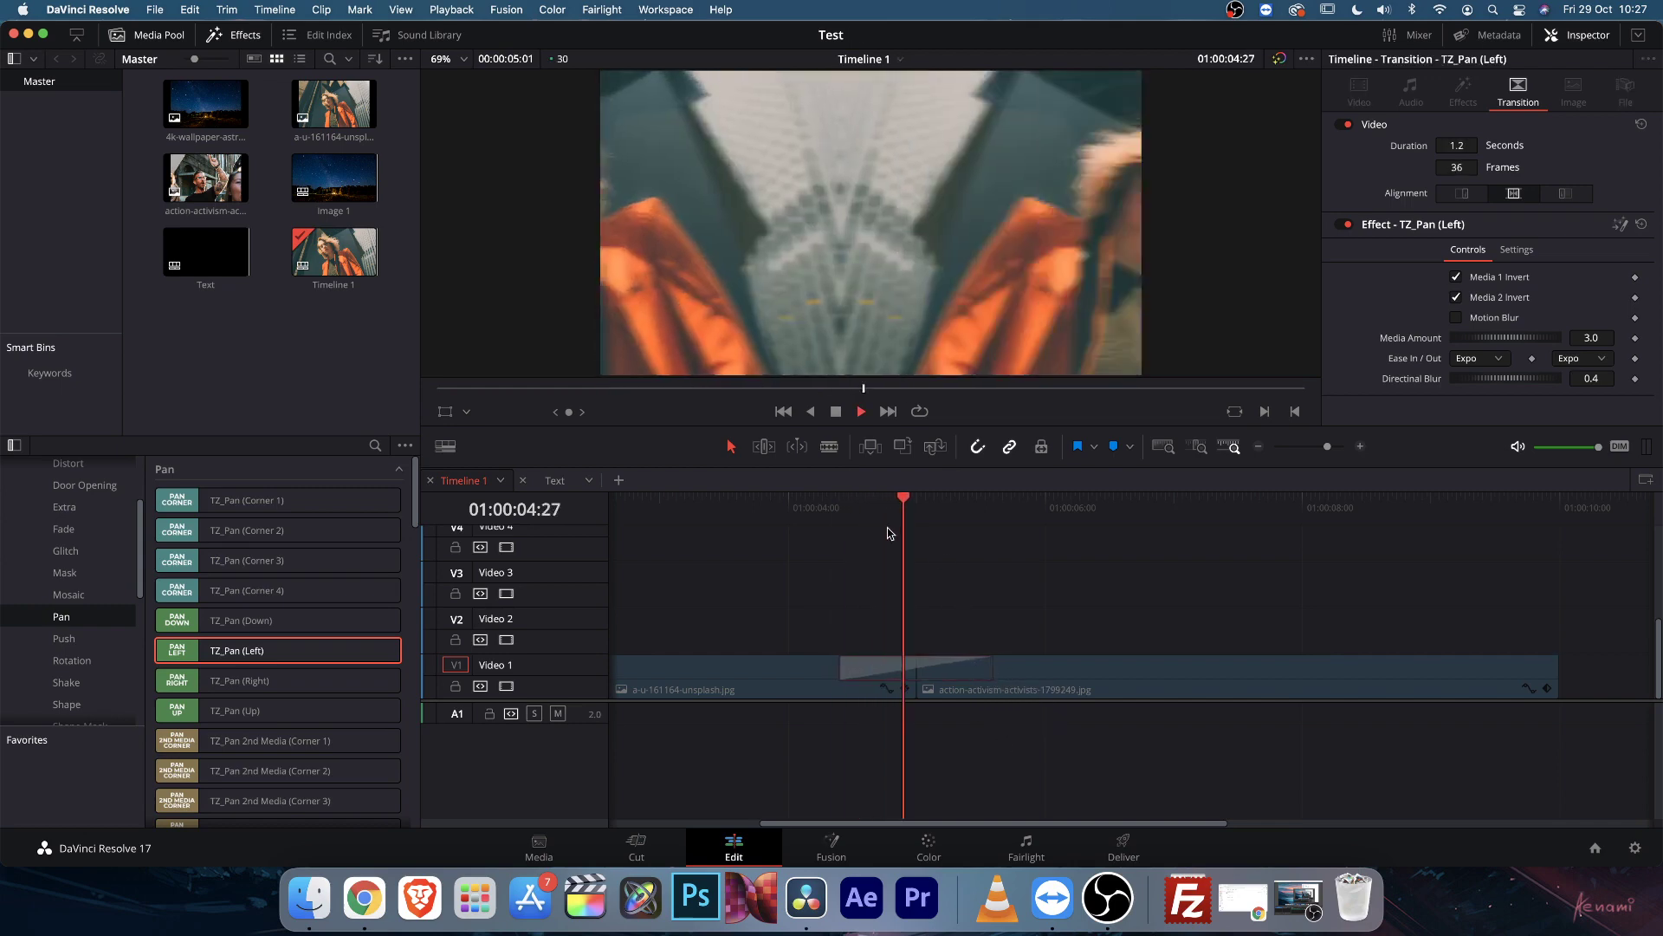
pyautogui.press('space')
pyautogui.click(882, 505)
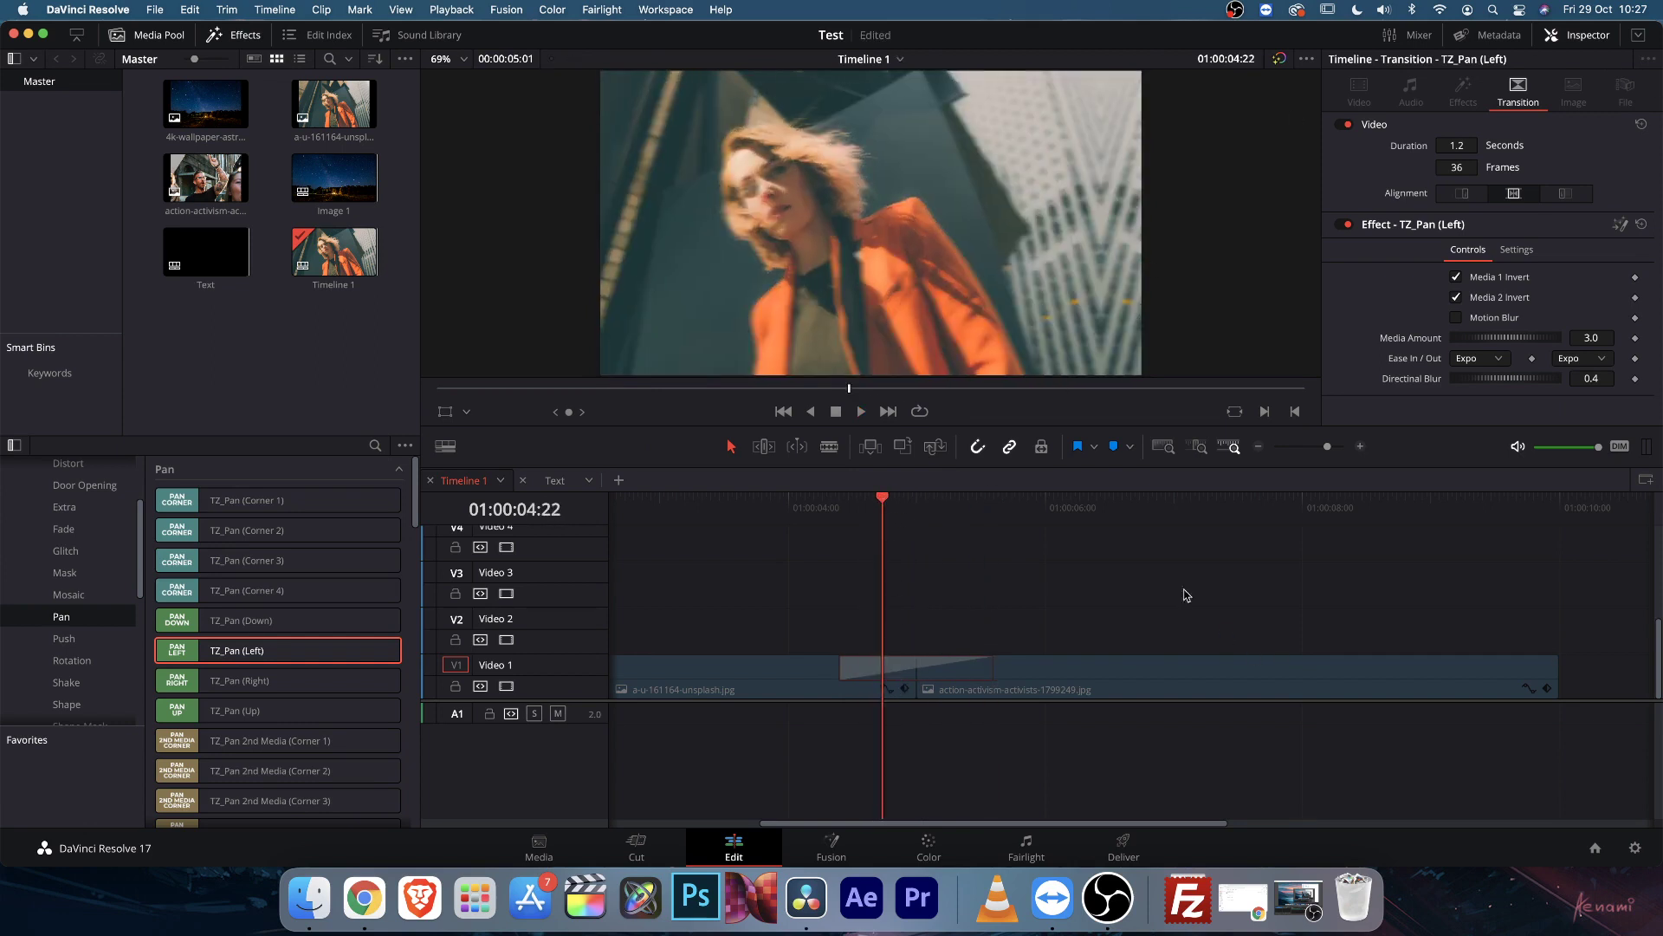
# Turn off Media 1 Invert in the TZ_Pan (Left) transition's controls
pyautogui.click(1585, 36)
pyautogui.click(1585, 37)
pyautogui.click(1464, 145)
pyautogui.click(1457, 278)
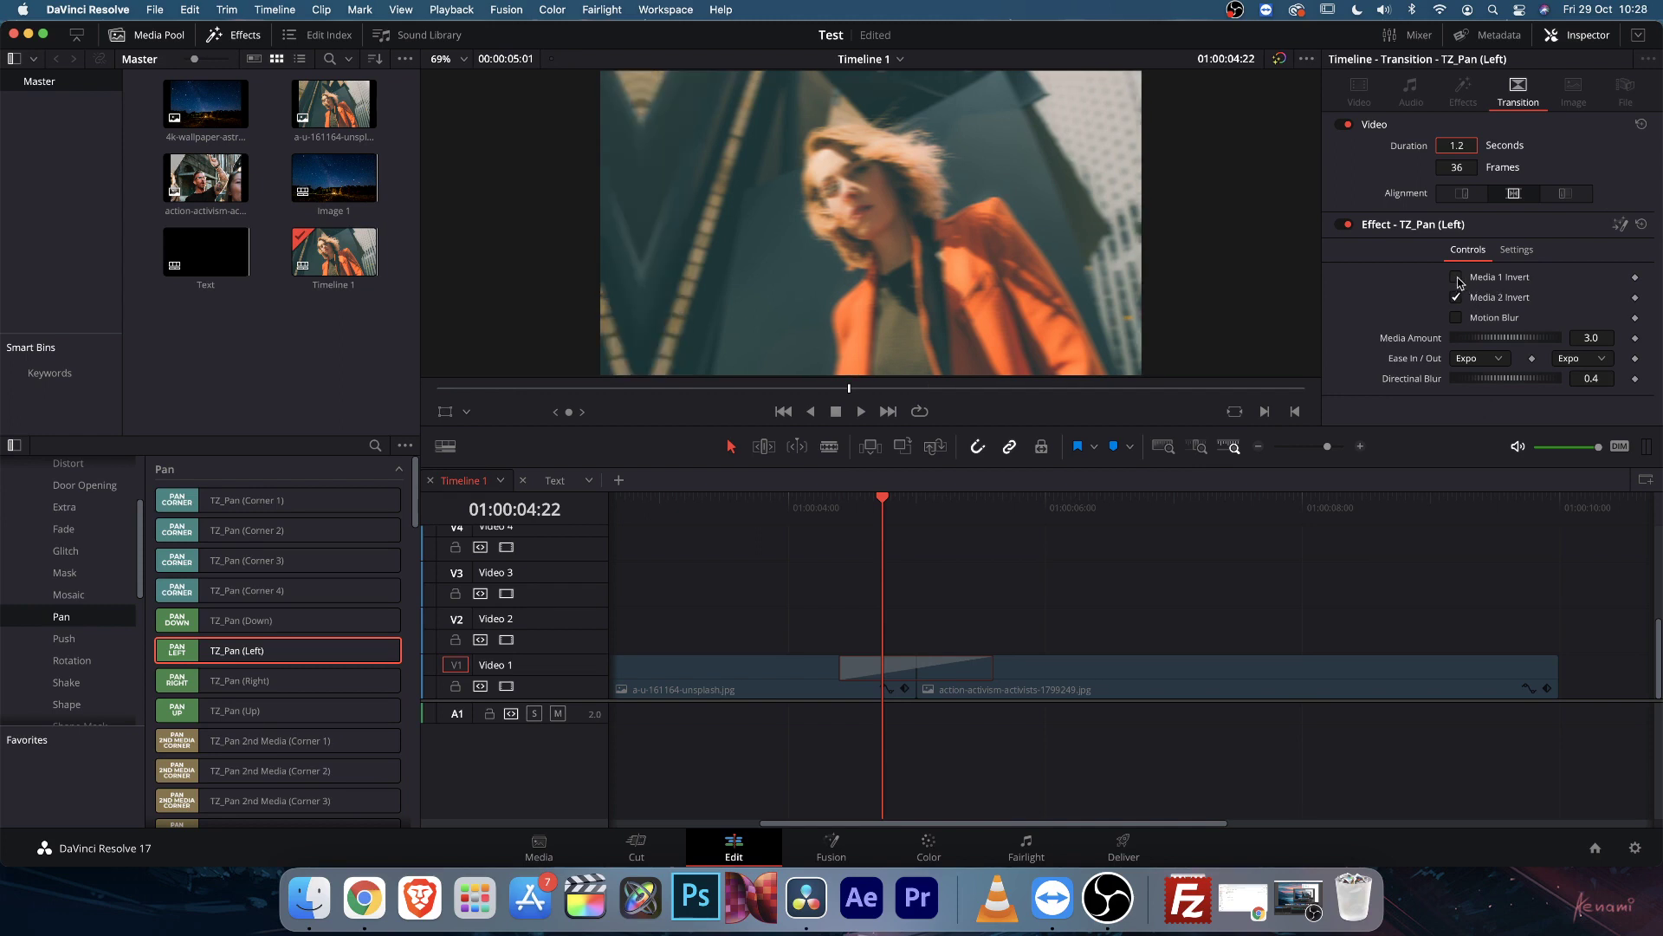
# Play back the TZ_Pan (Left) transition from its start several times to examine the first clip's pan movement
pyautogui.click(839, 501)
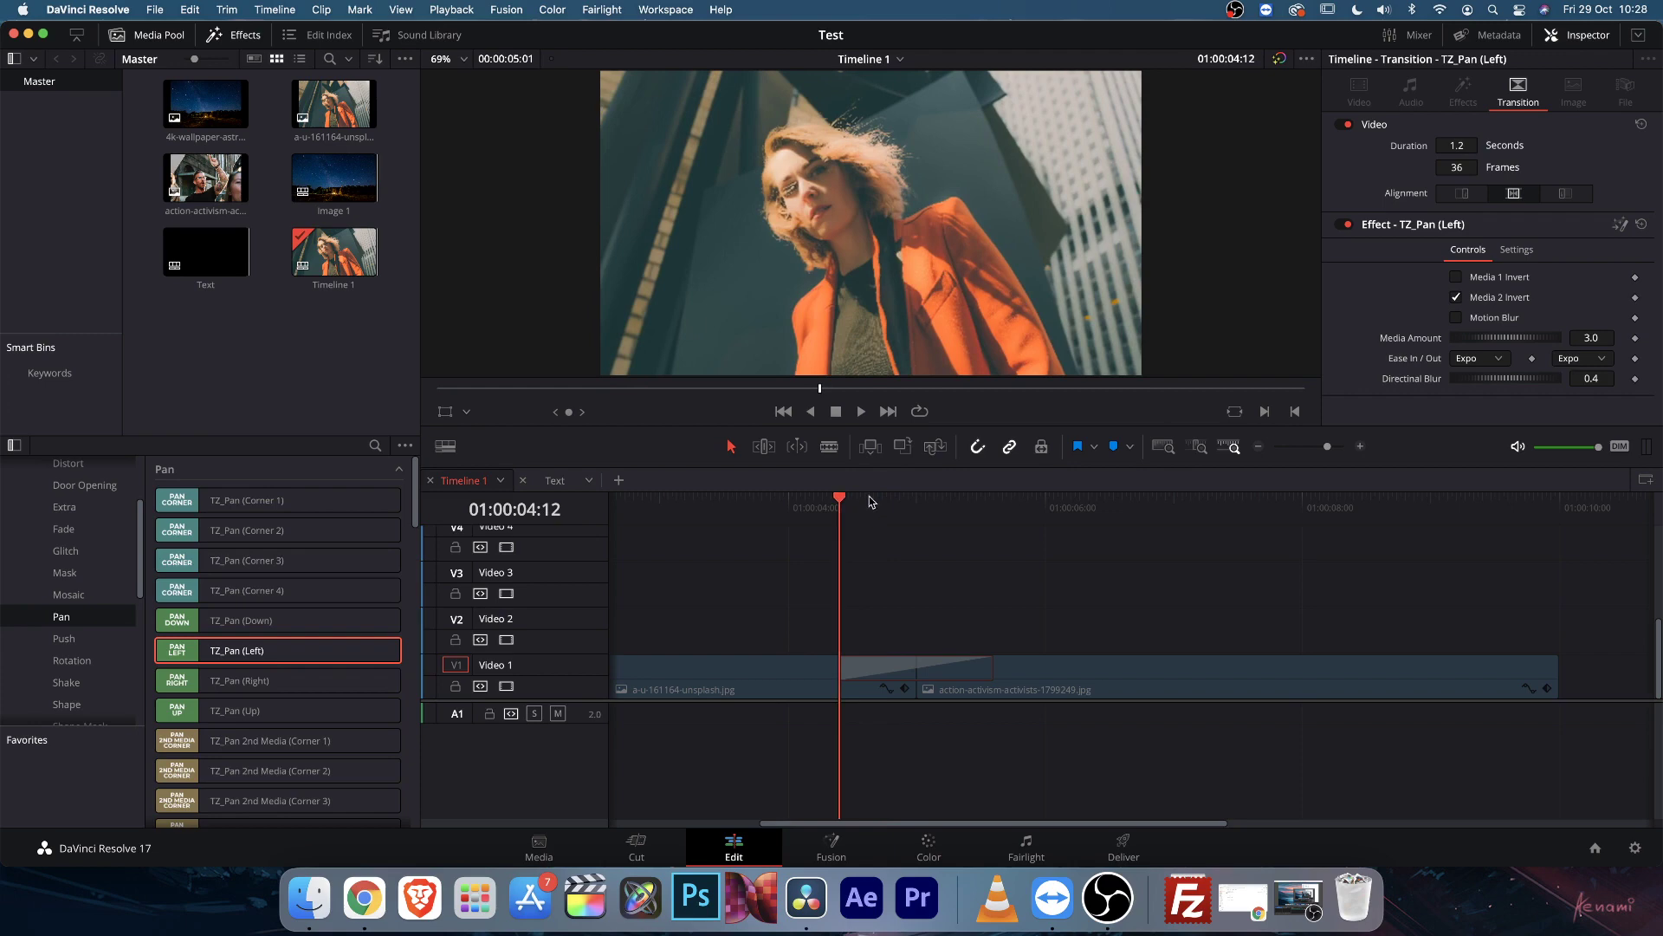
pyautogui.press('space')
pyautogui.click(842, 503)
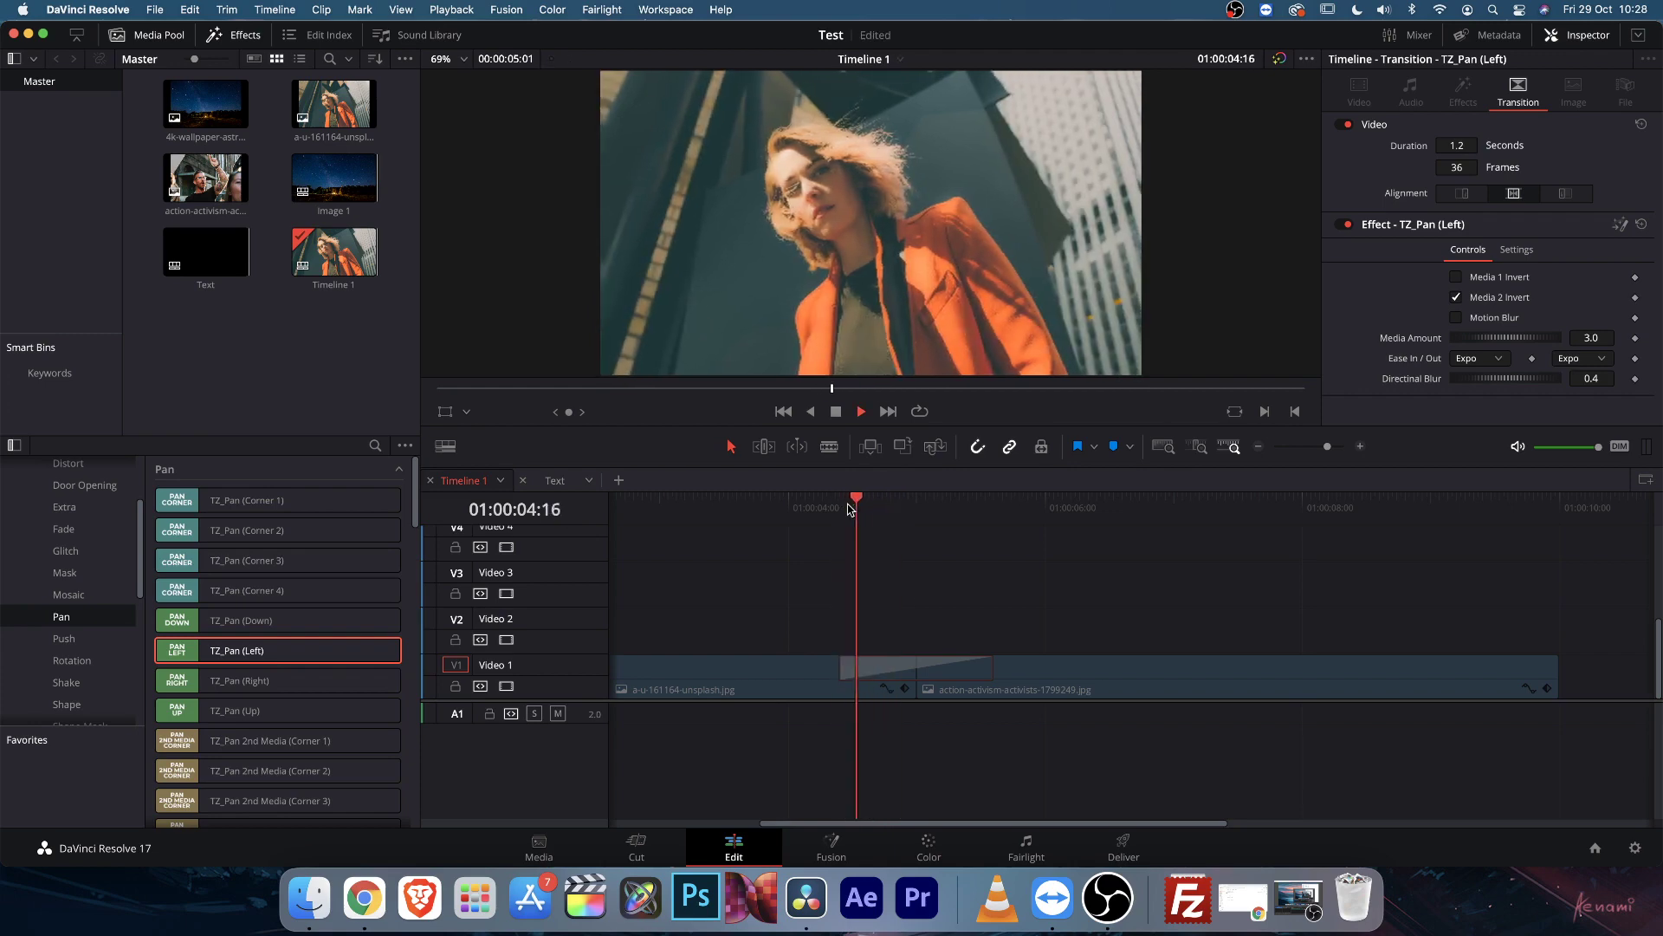
pyautogui.click(849, 509)
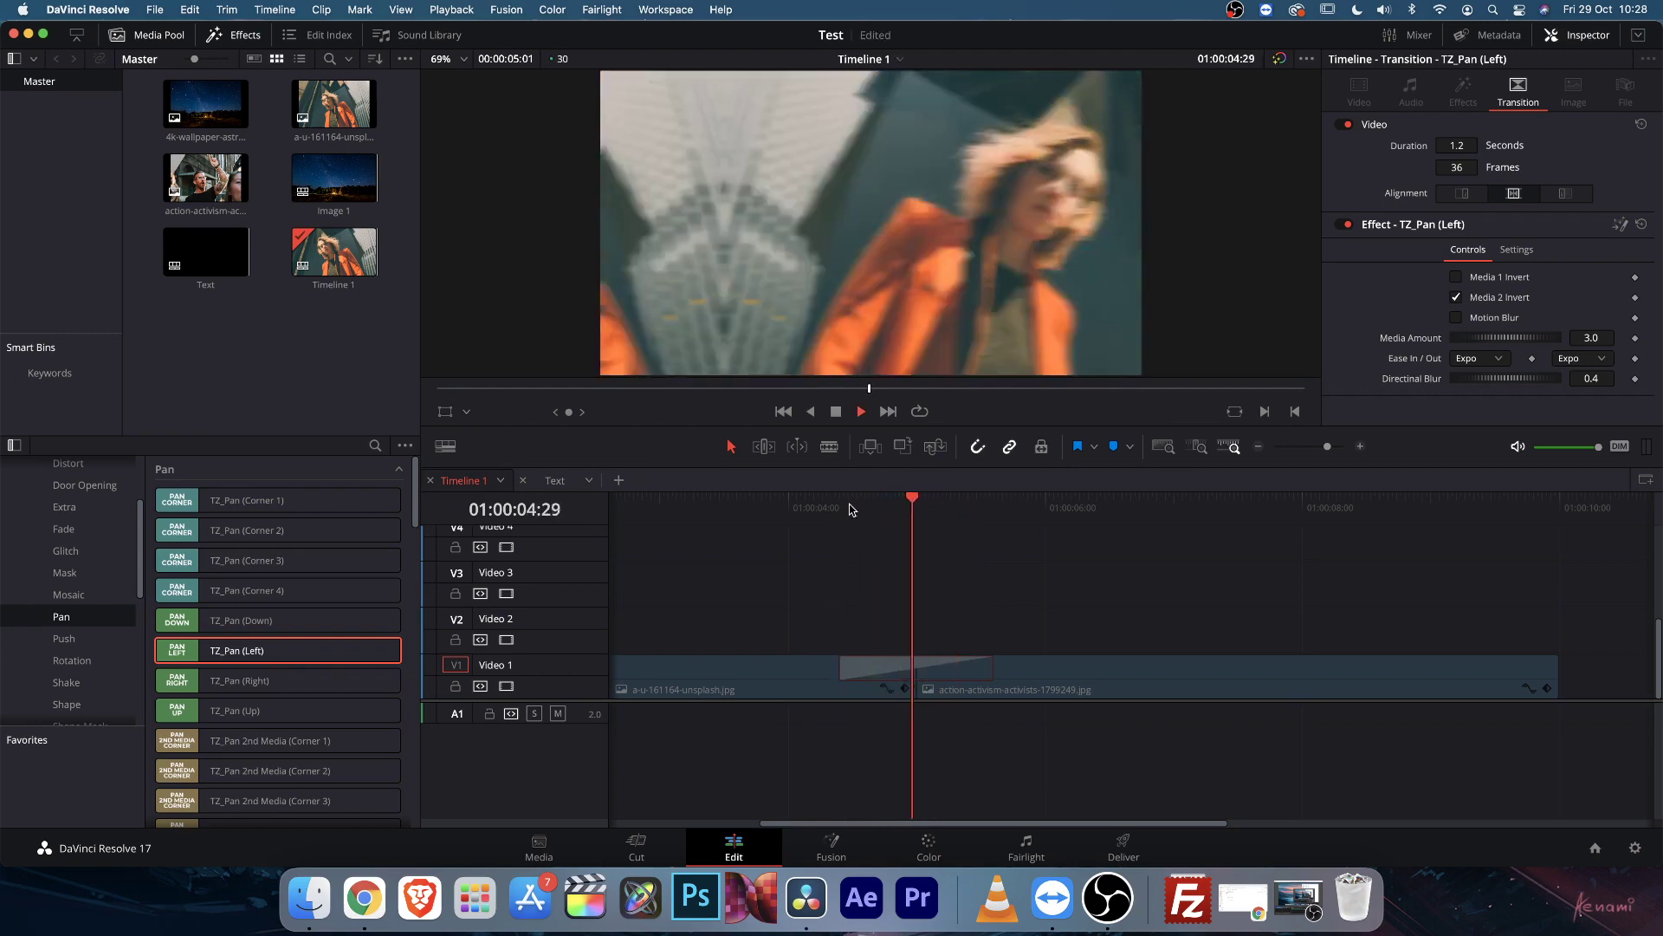
pyautogui.click(849, 509)
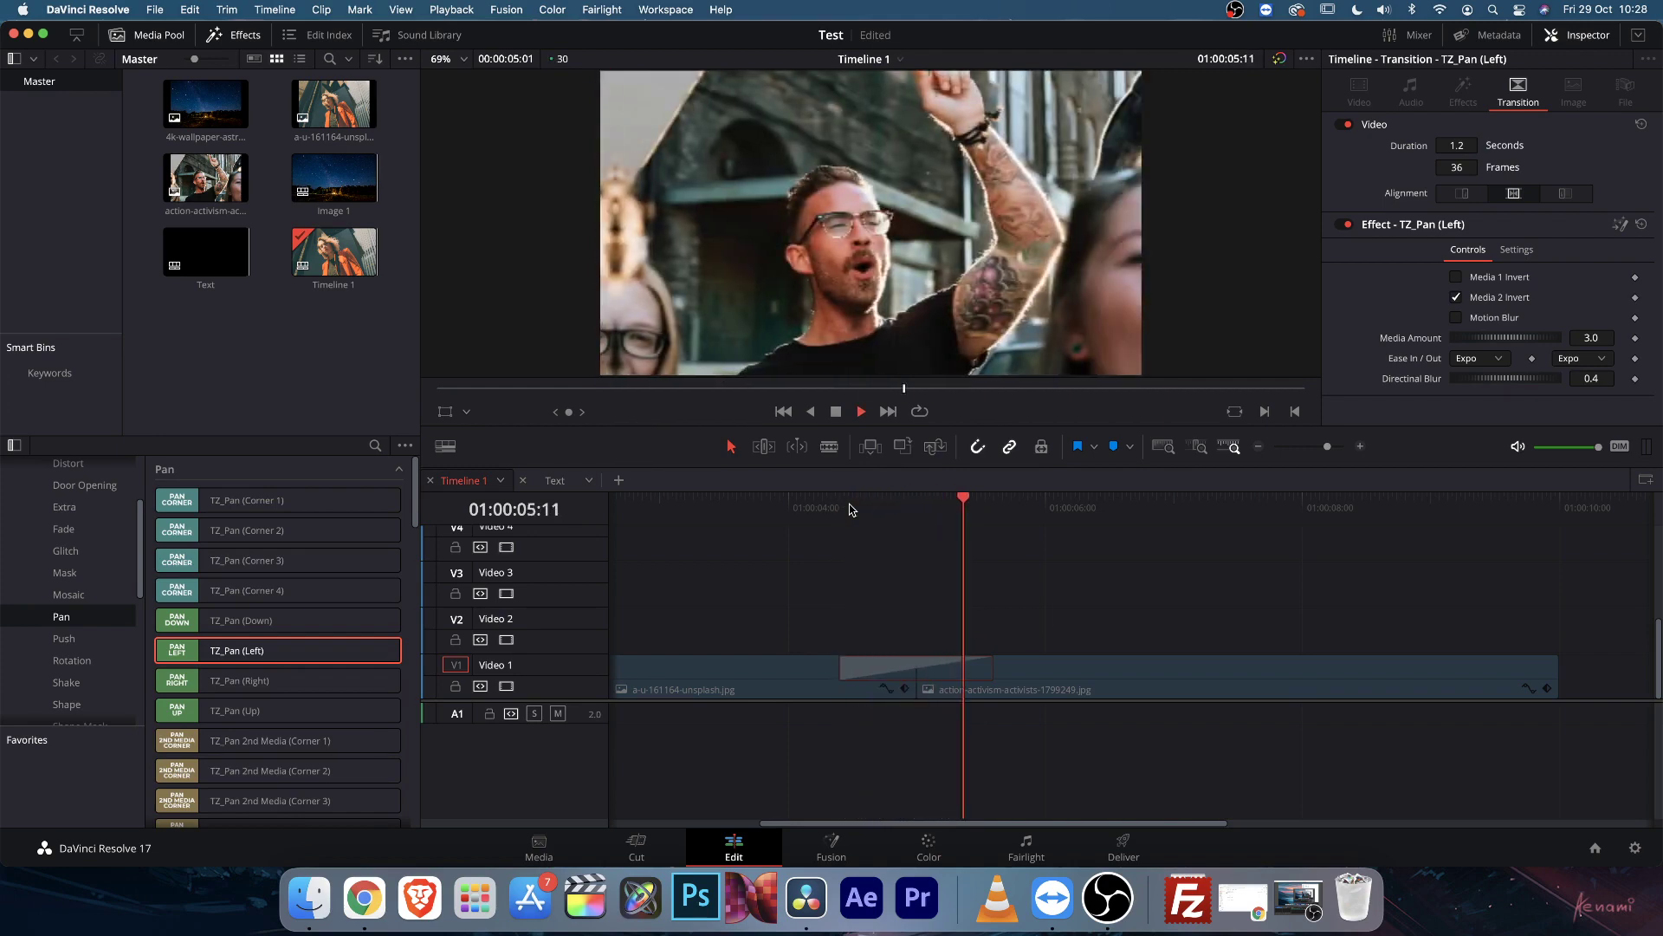
pyautogui.press('space')
pyautogui.click(848, 509)
pyautogui.press('space')
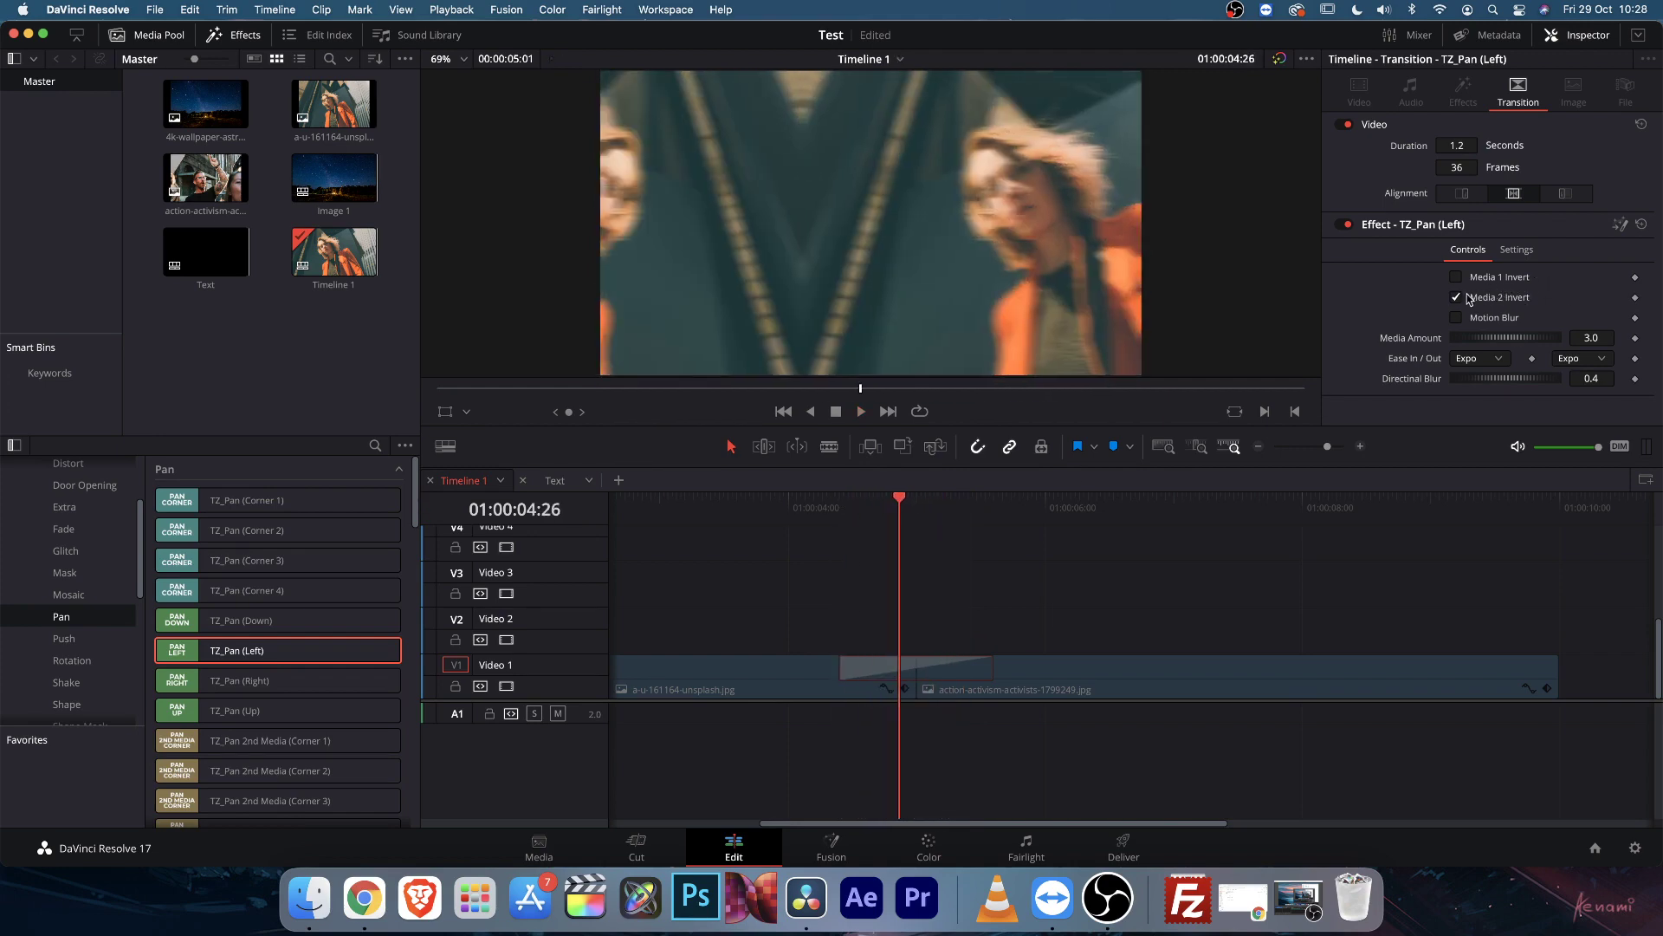
# Turn off Media 2 Invert for the TZ_Pan (Left) transition, and play and scrub through it to check the motion
pyautogui.press('space')
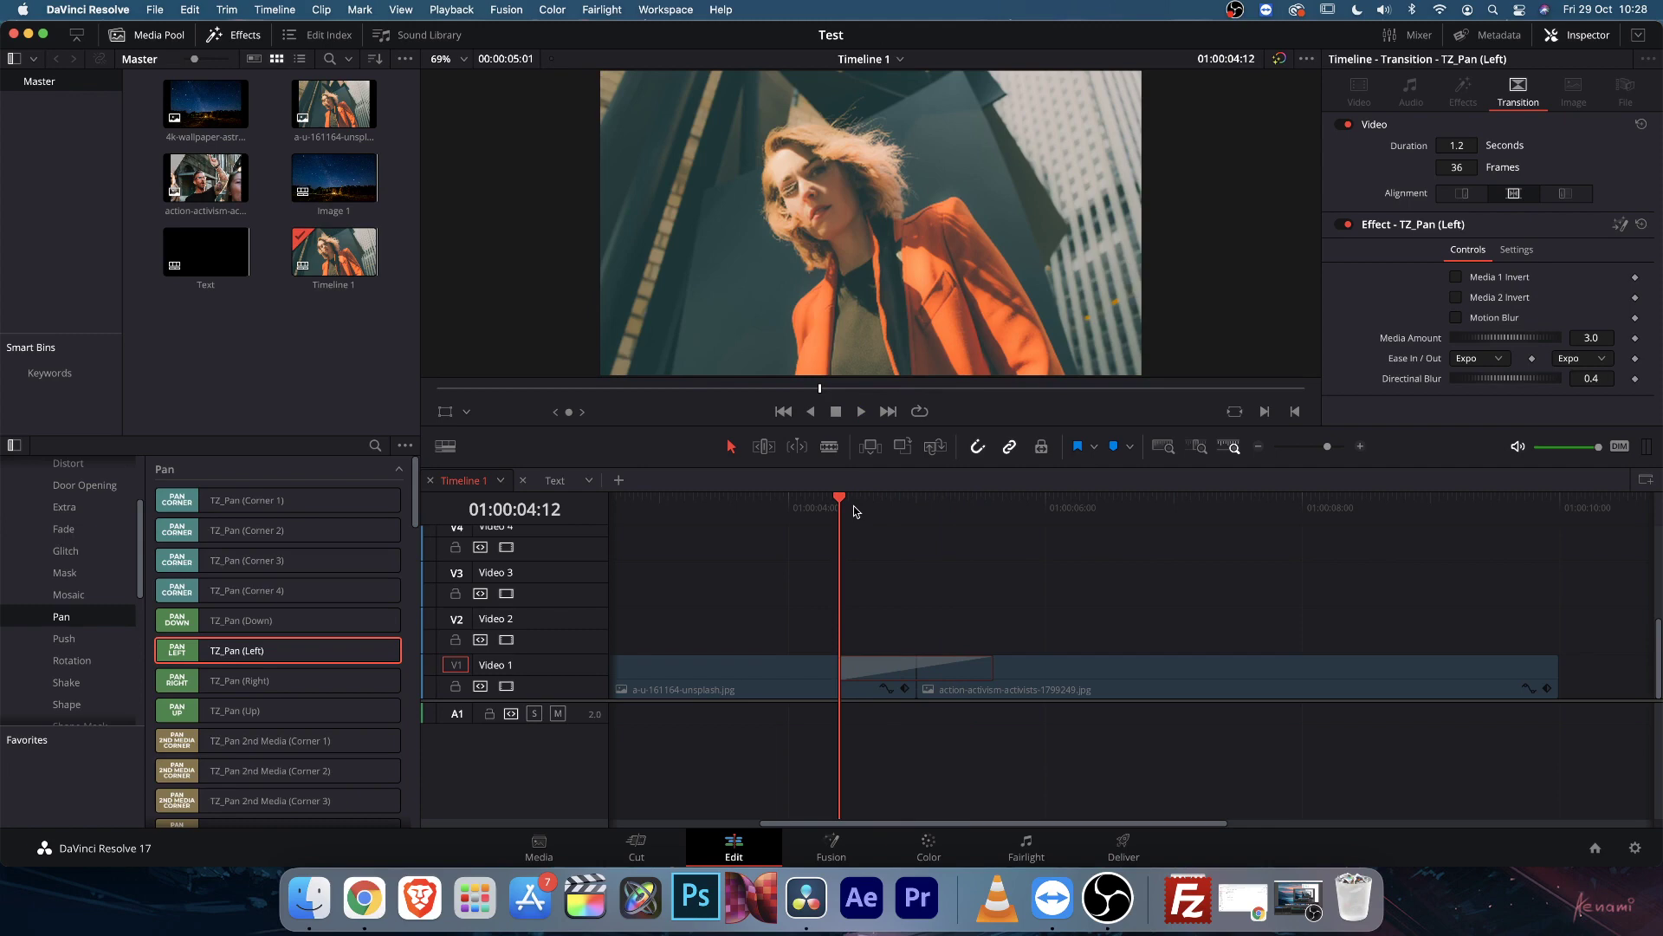
pyautogui.press('space')
pyautogui.press('space')
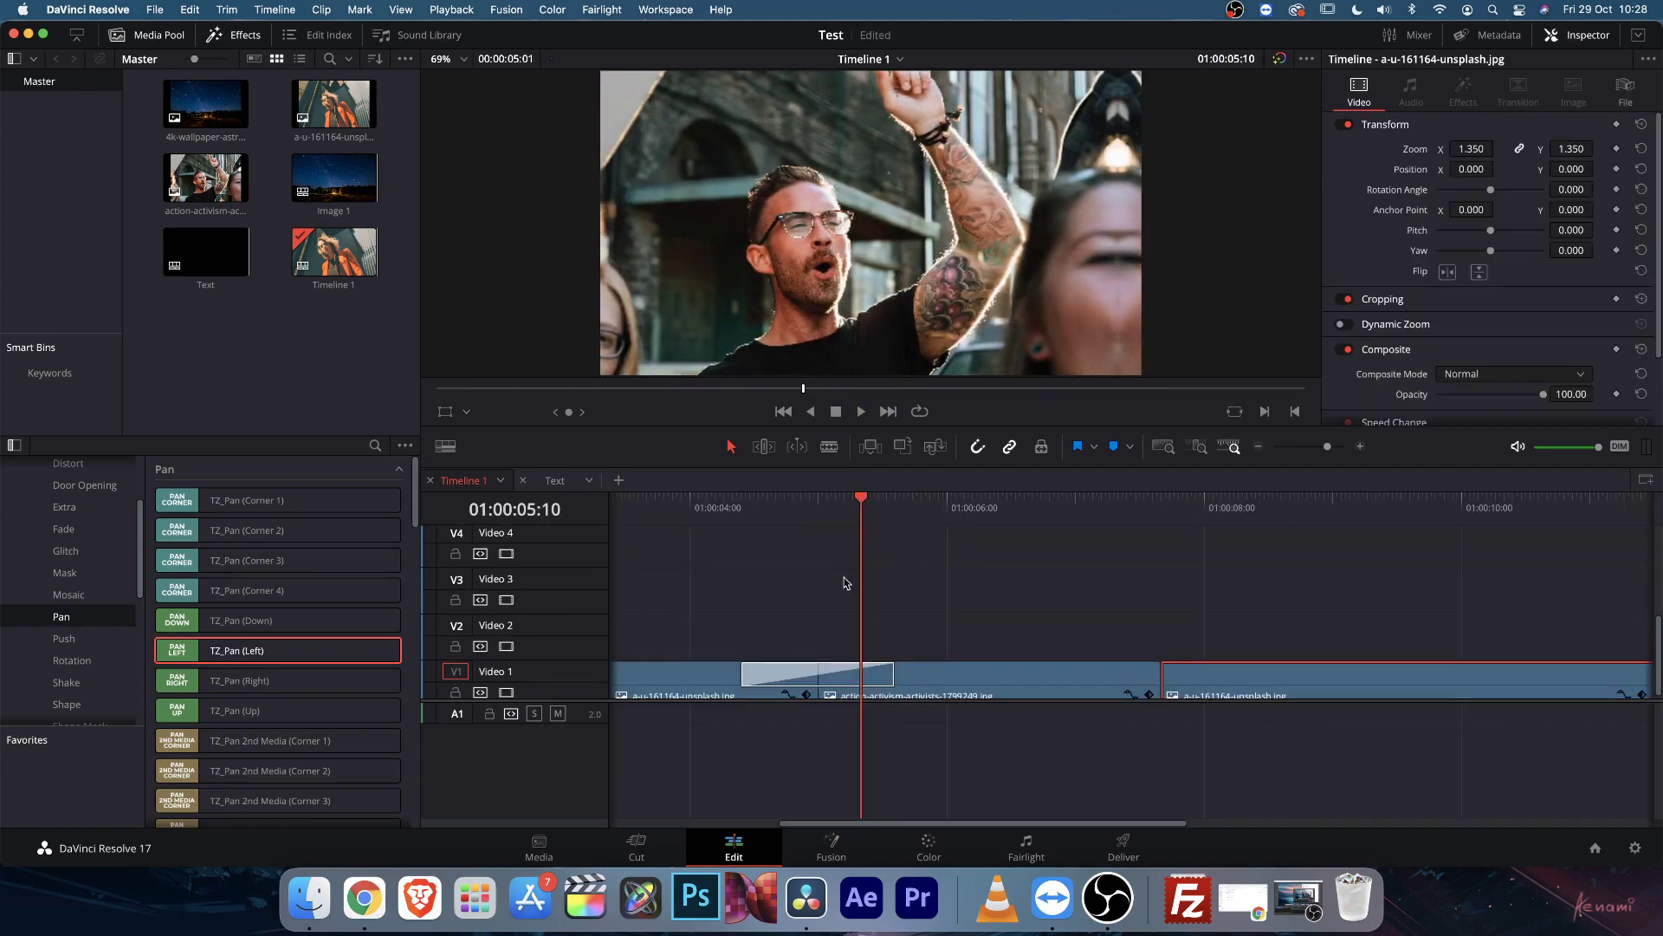
pyautogui.moveTo(747, 499); pyautogui.dragTo(843, 502)
pyautogui.press('space')
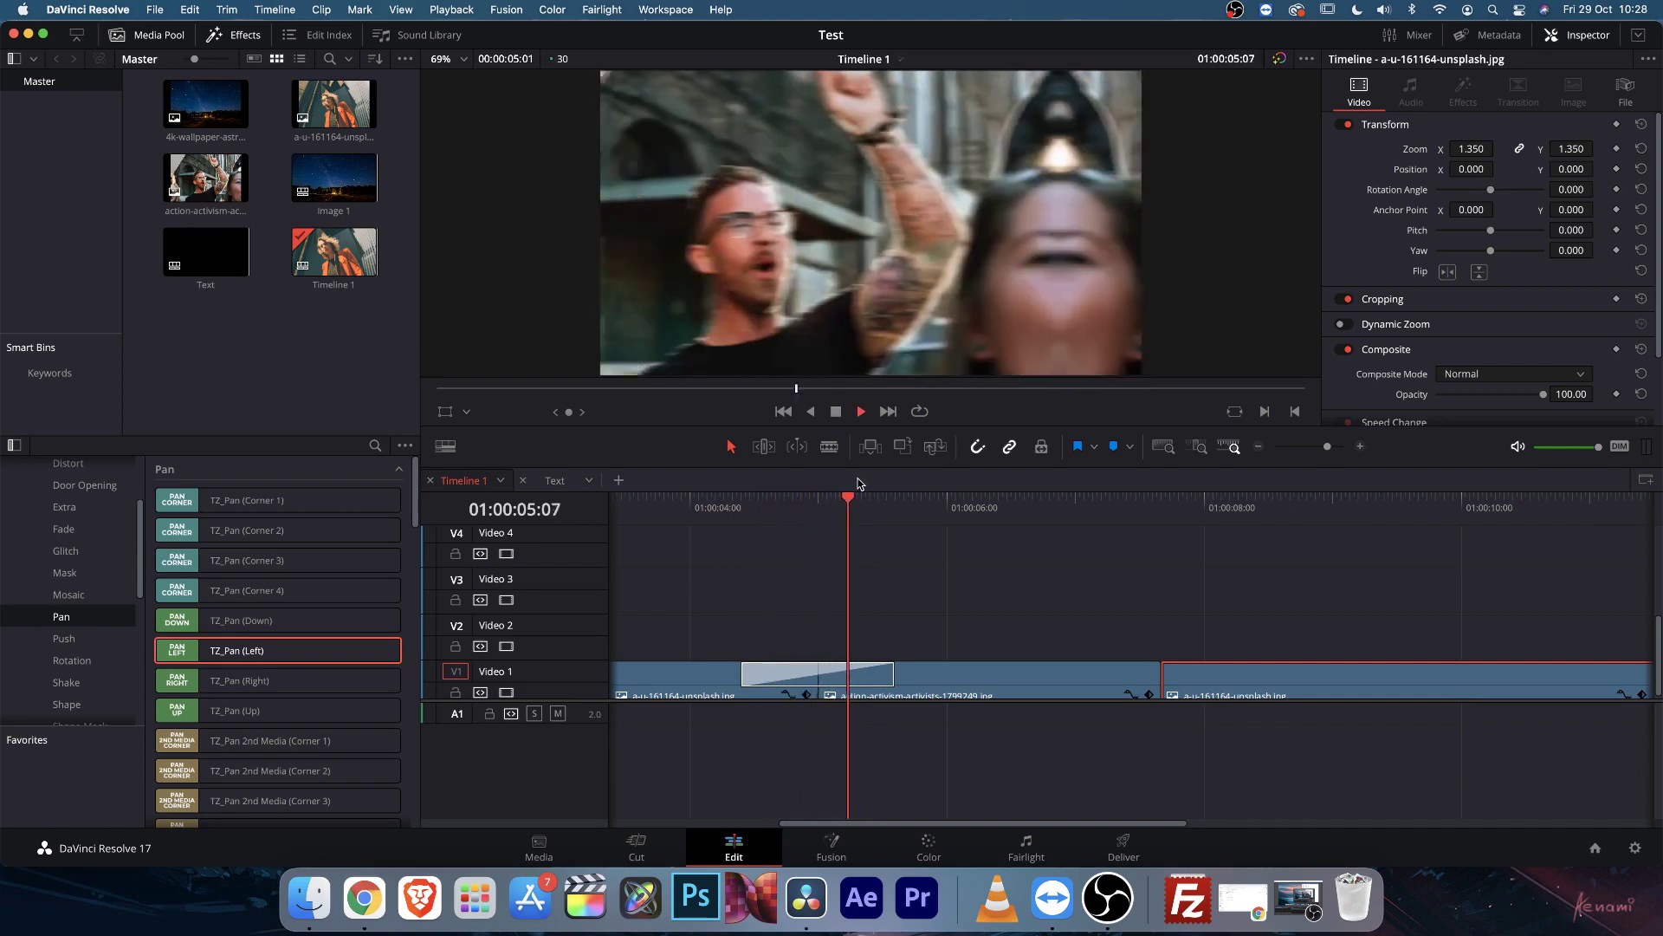
pyautogui.click(773, 506)
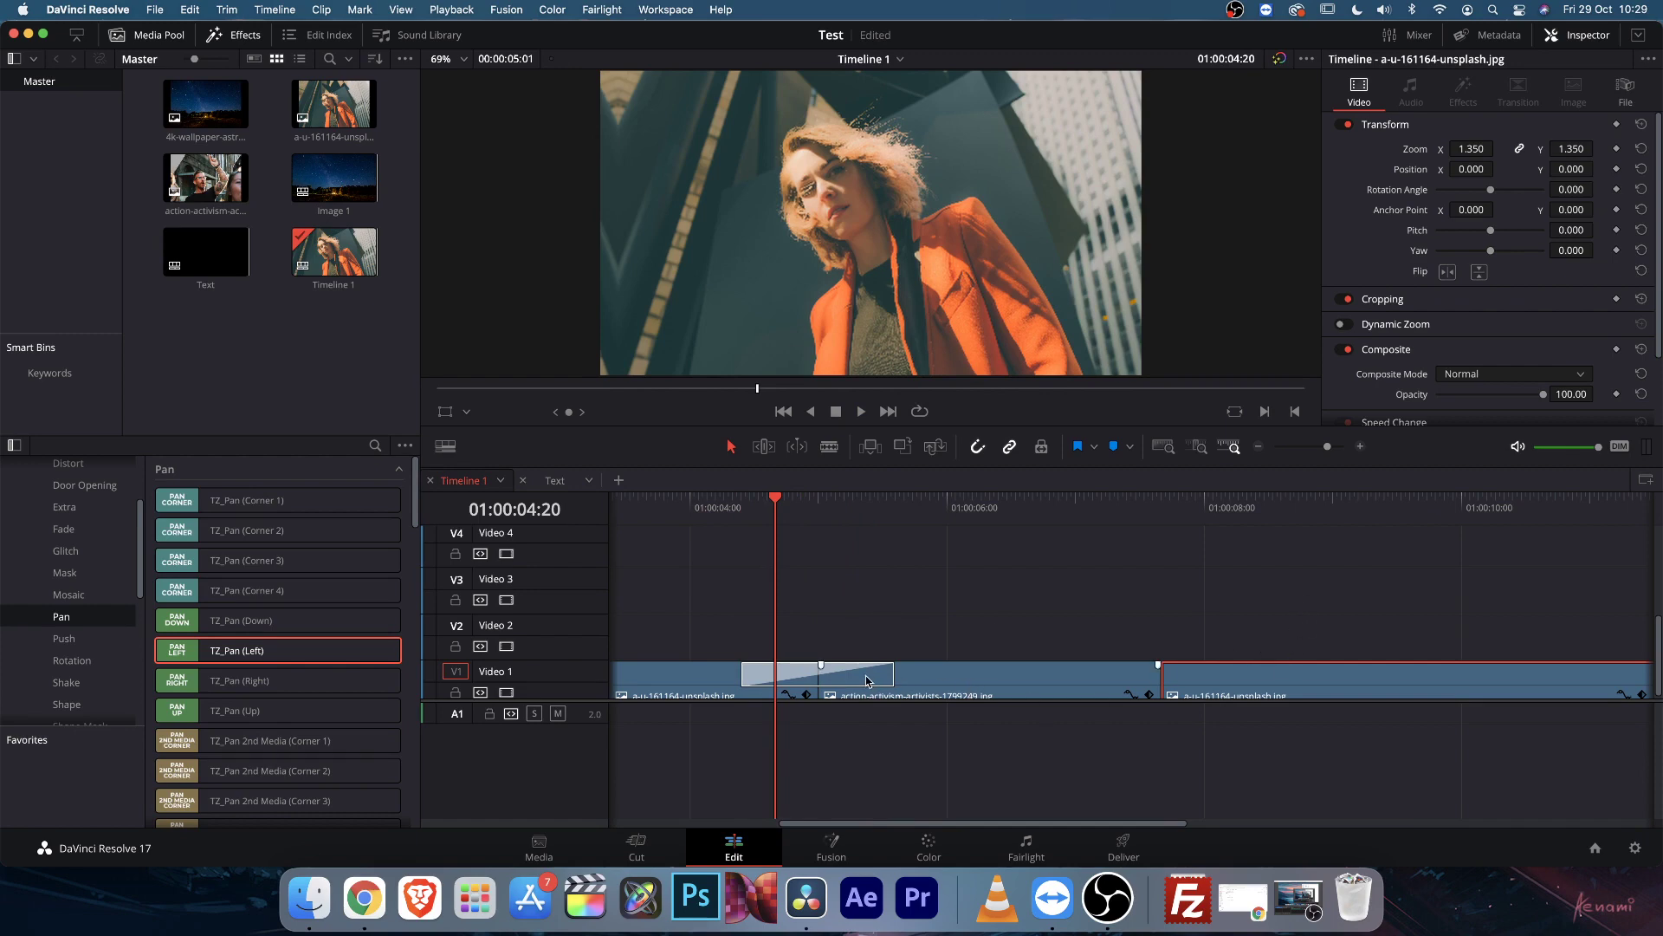
# Copy the TZ_Pan (Left) transition to the next cut on Video 1 and turn on Media 1 Invert and Media 2 Invert for the copy
pyautogui.moveTo(865, 674); pyautogui.dragTo(1165, 676)
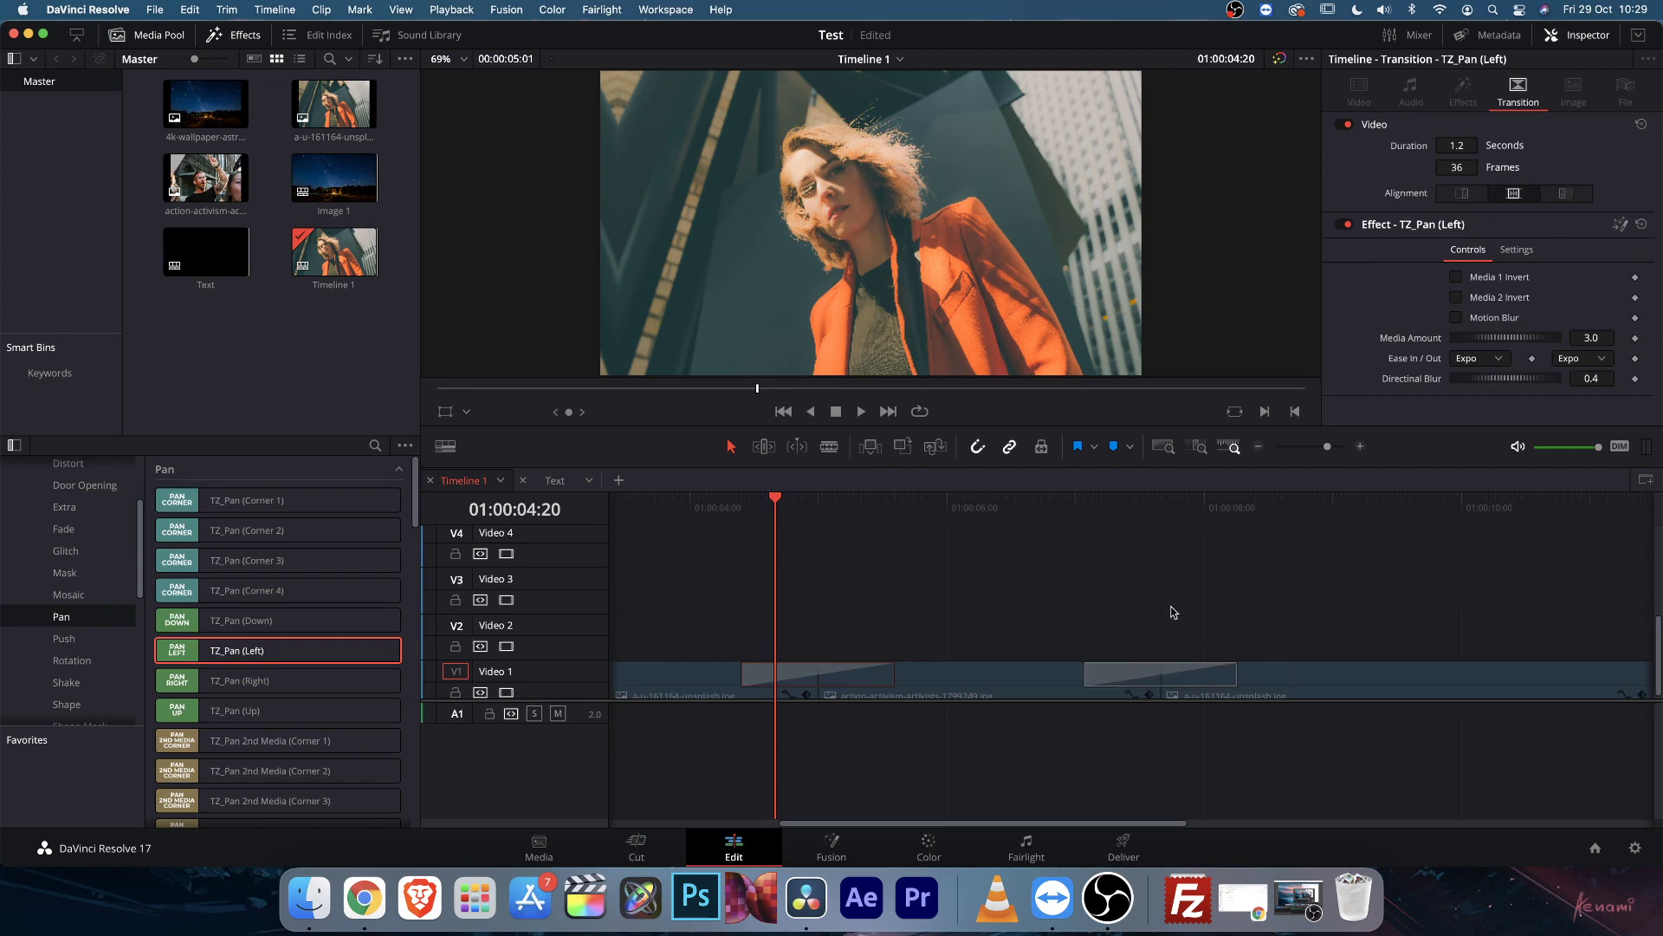
pyautogui.click(1136, 503)
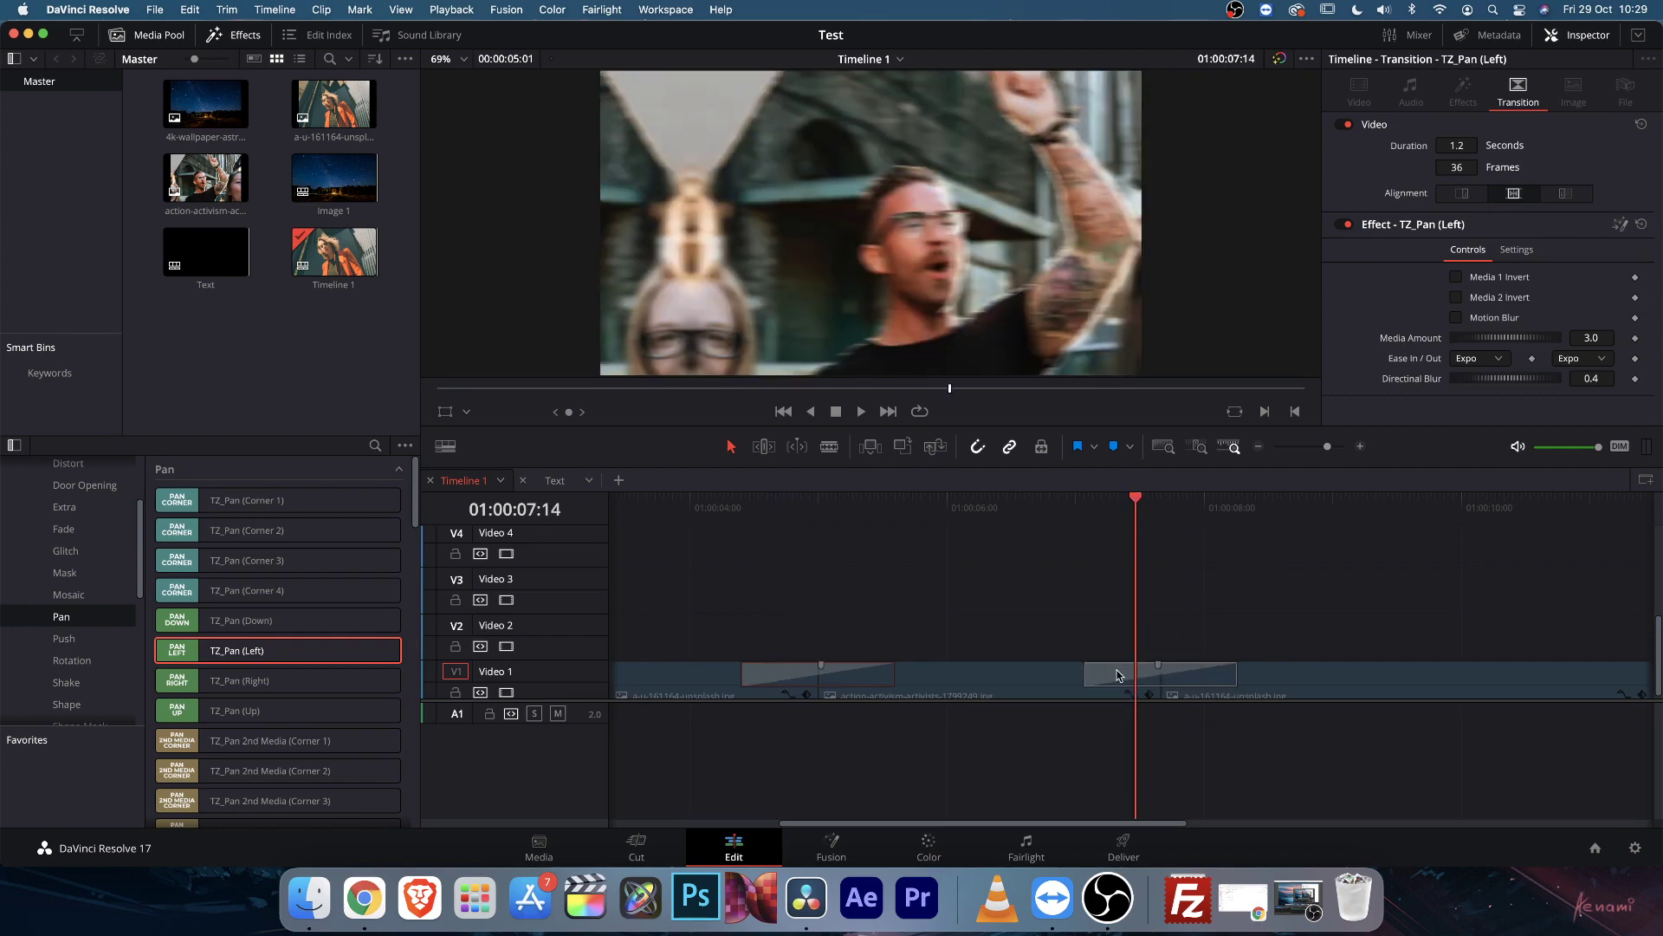
pyautogui.click(1457, 278)
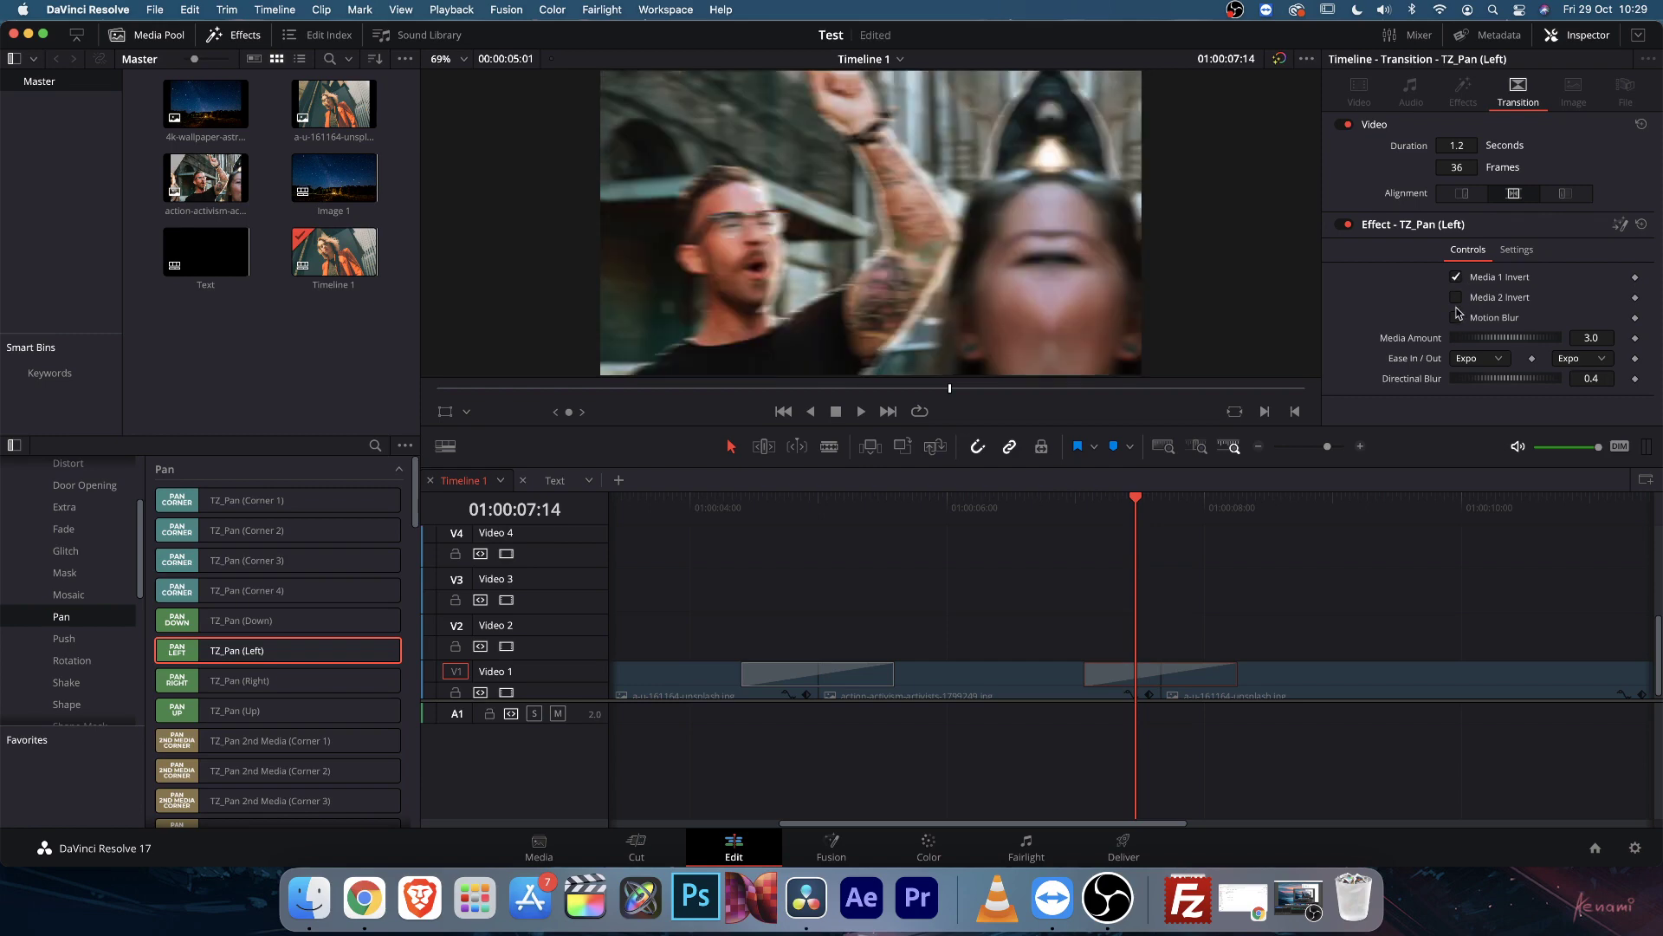
# Scrub through both TZ_Pan (Left) transitions on Video 1 to compare their pan directions
pyautogui.click(767, 503)
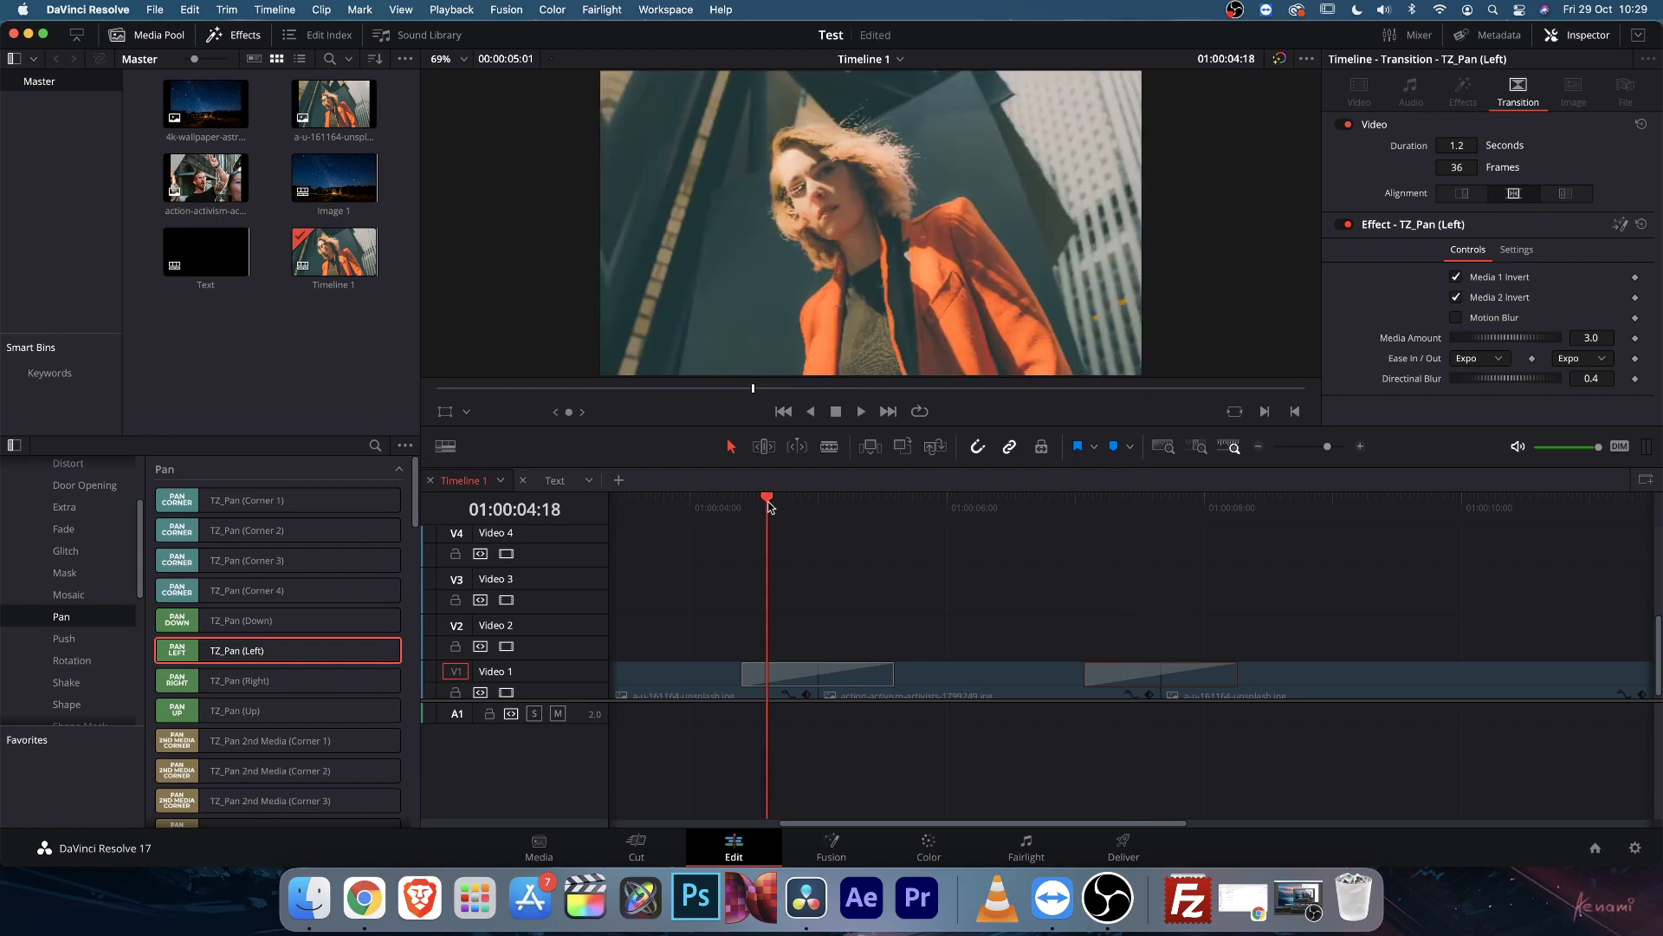
pyautogui.moveTo(770, 507); pyautogui.dragTo(1016, 518)
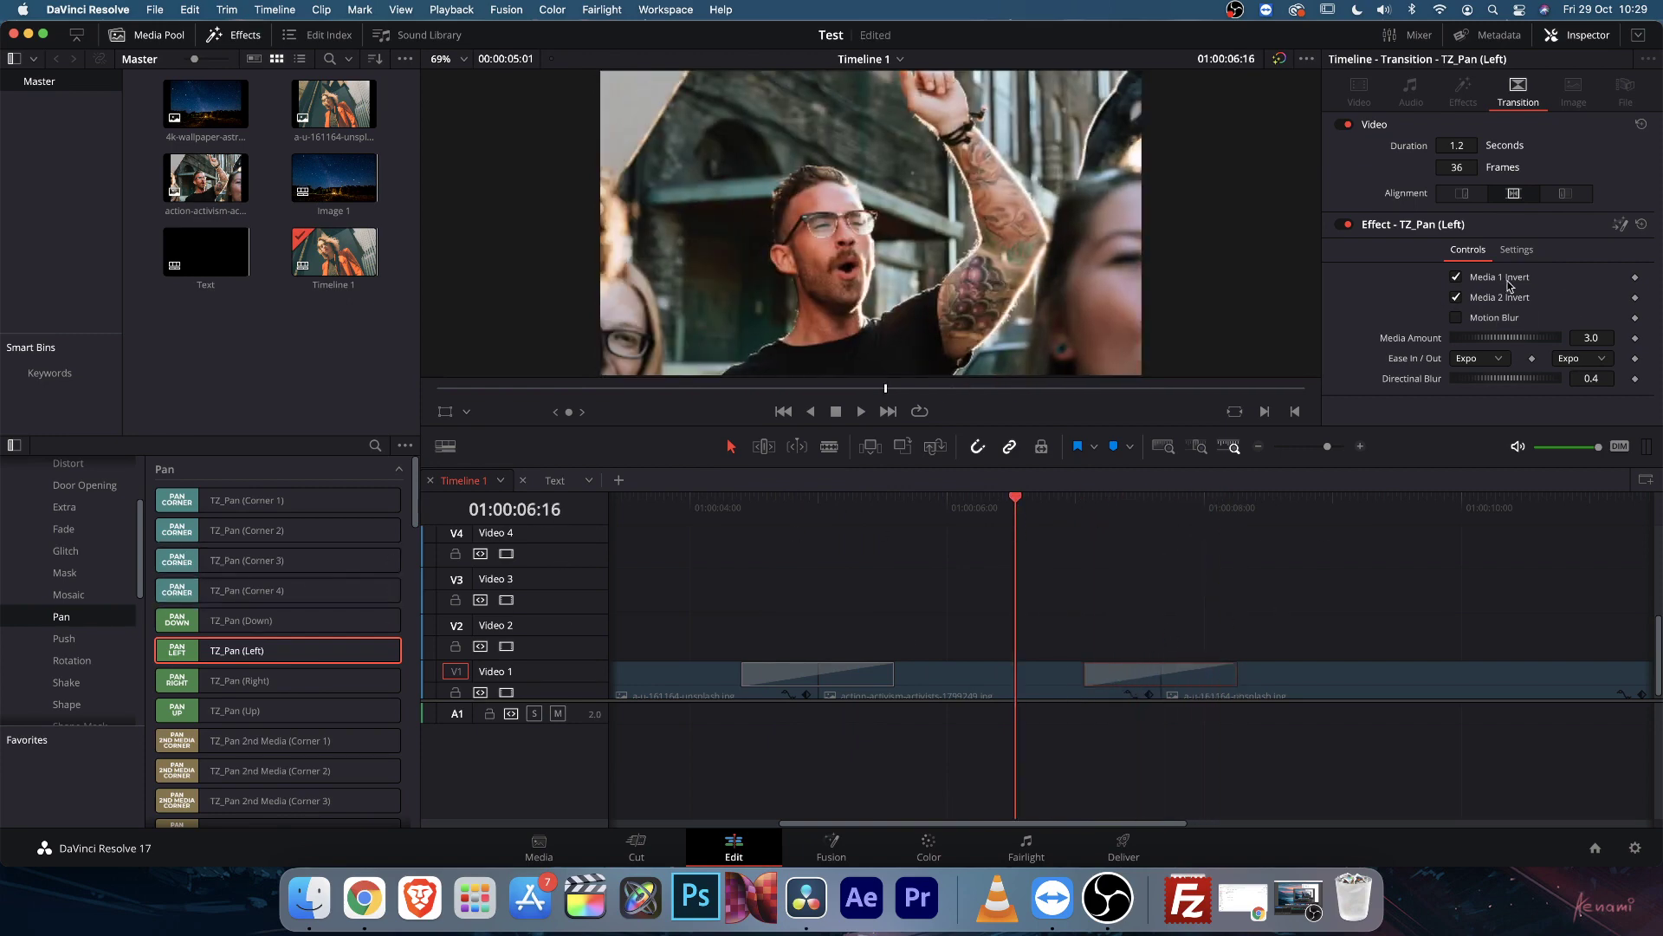
pyautogui.click(1123, 513)
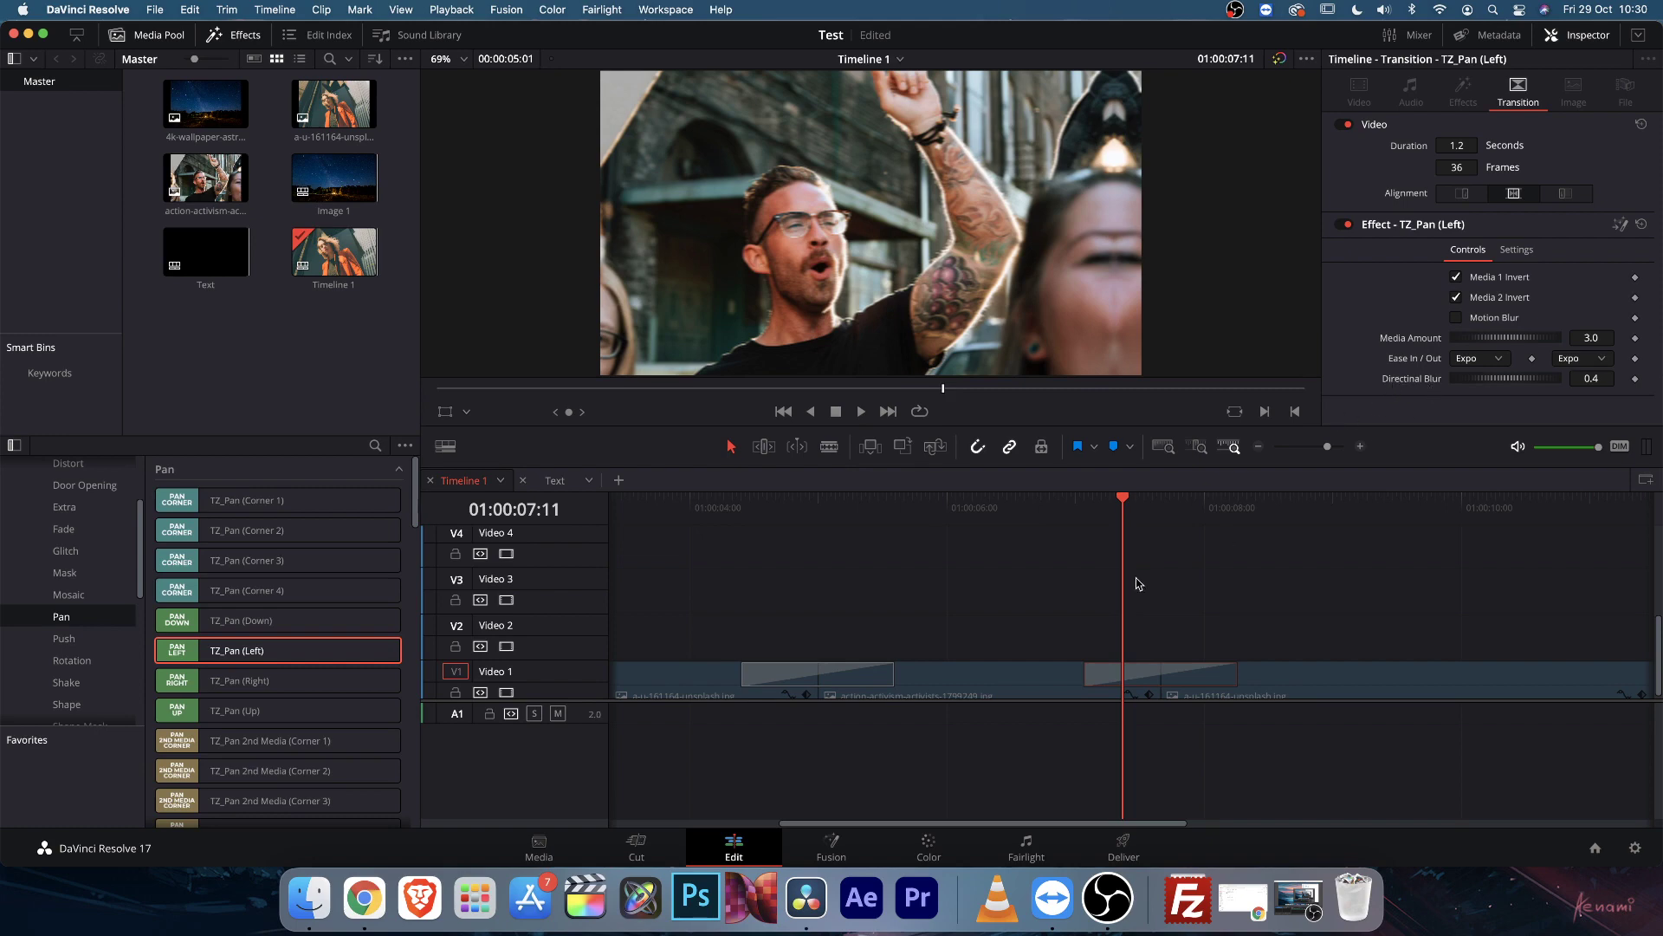
pyautogui.moveTo(1120, 511)
pyautogui.mouseDown()
pyautogui.moveTo(1173, 520)
pyautogui.moveTo(1148, 528)
pyautogui.mouseUp()
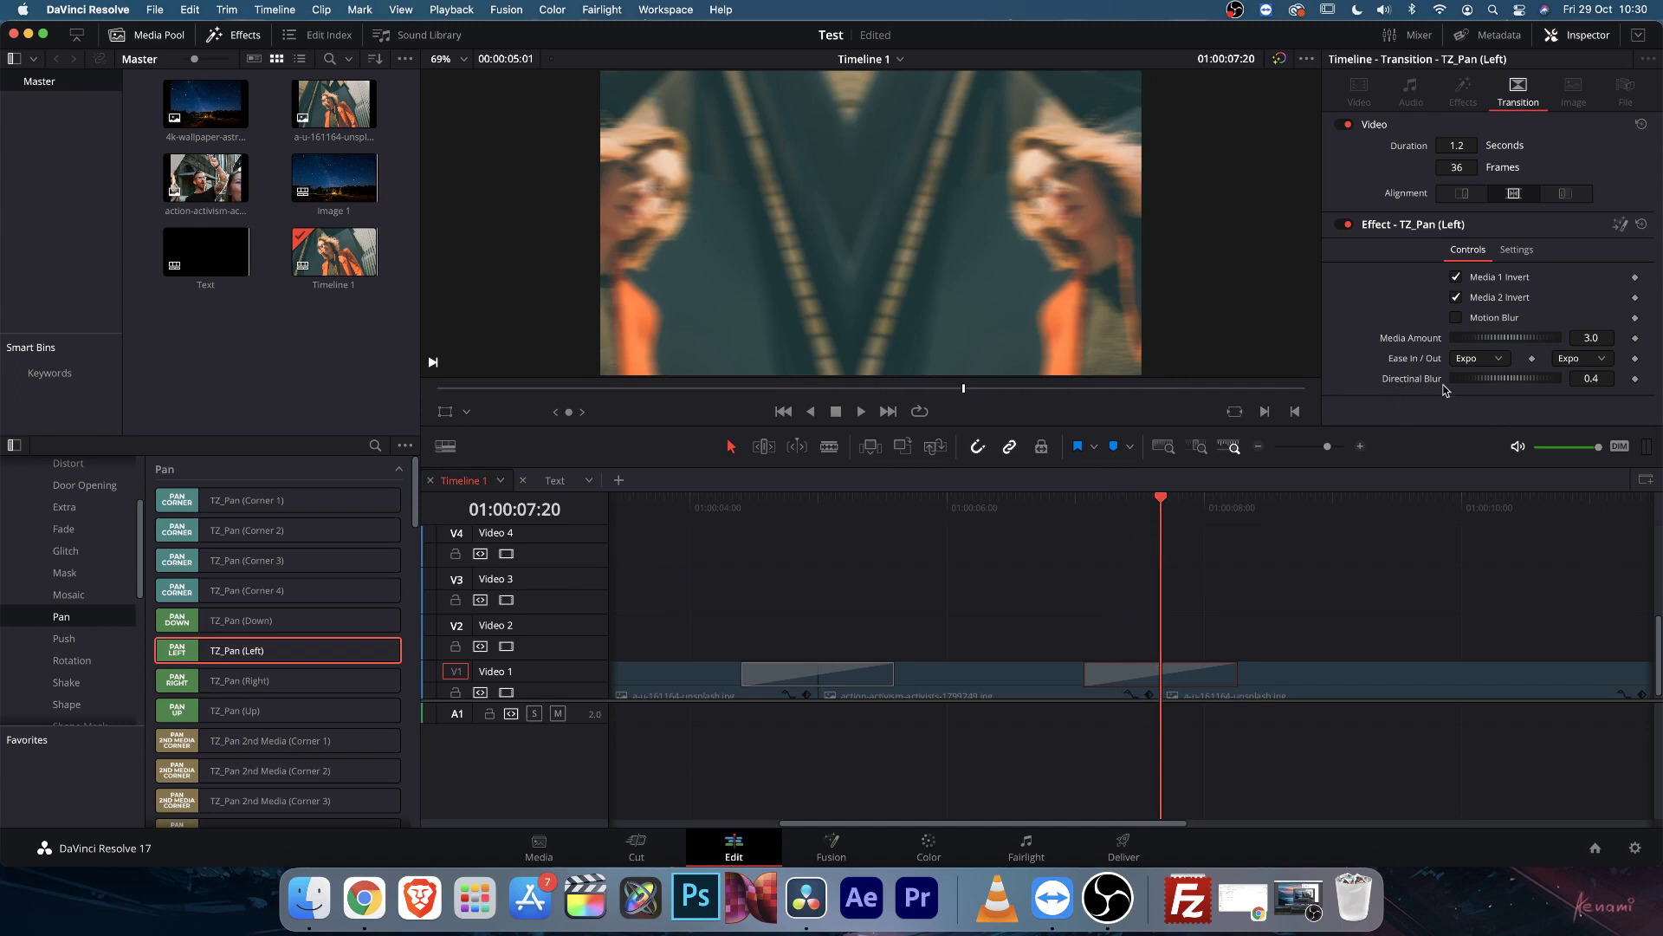
# Set Directional Blur to 0 and turn on Motion Blur for the second TZ_Pan (Left) transition, saving the project
pyautogui.click(1594, 377)
pyautogui.write('0')
pyautogui.press('Tab')
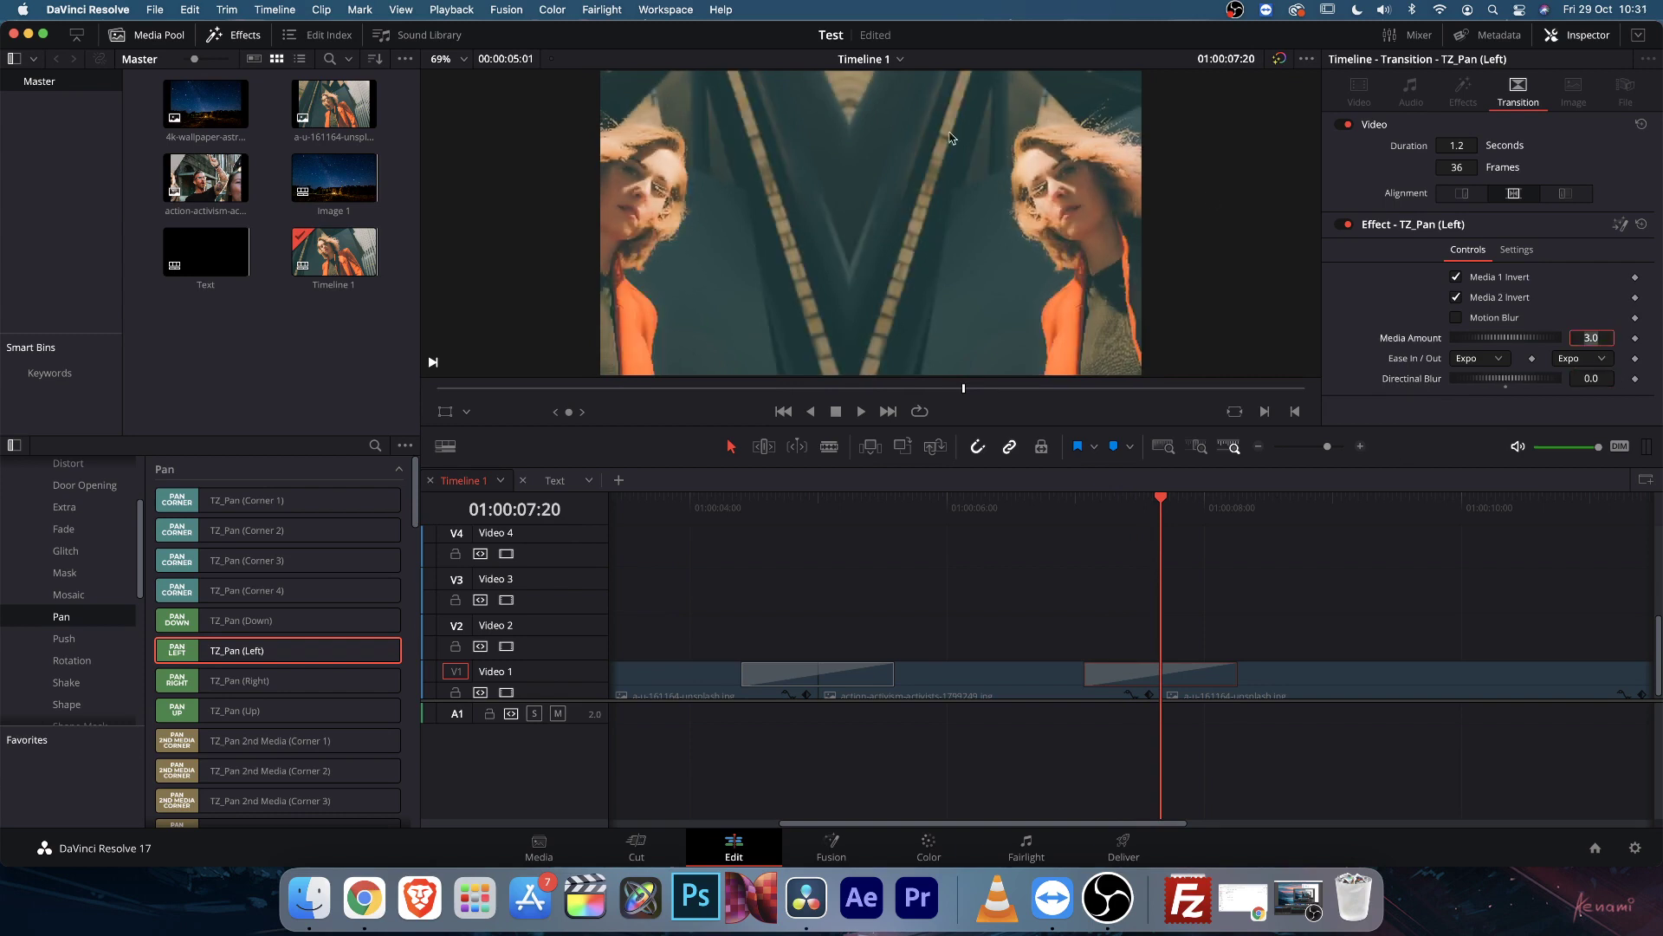
pyautogui.press('super+s')
pyautogui.click(1458, 318)
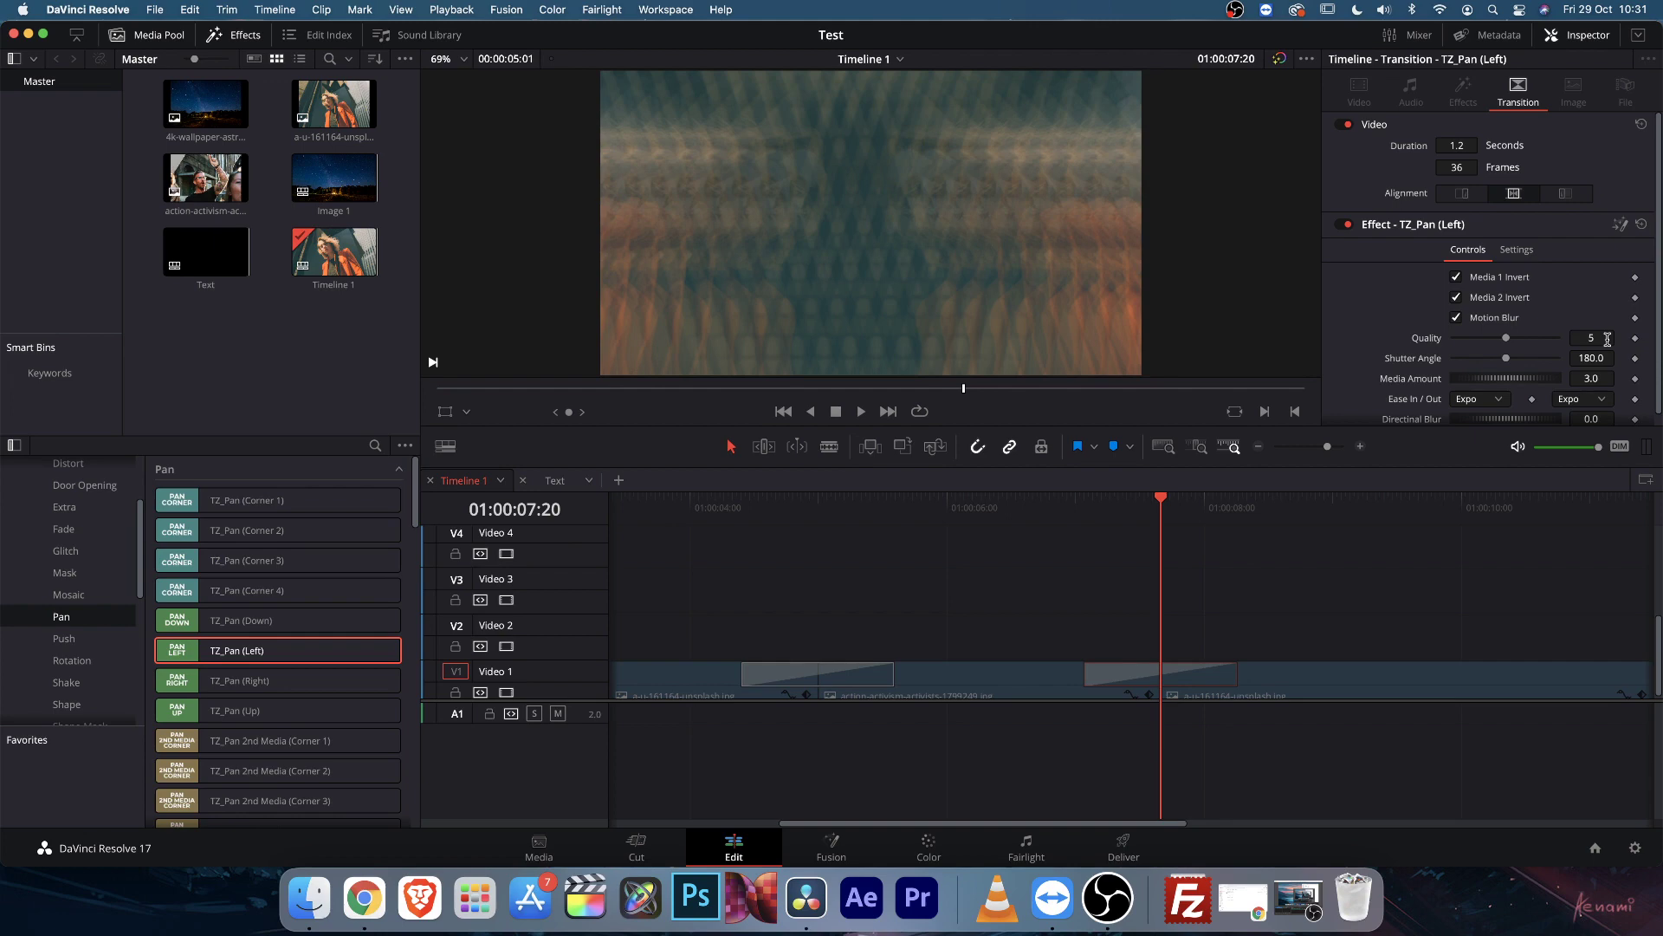
# Play and scrub through the second TZ_Pan (Left) transition to examine its motion blur and blur controls
pyautogui.click(1115, 515)
pyautogui.press('space')
pyautogui.click(1116, 513)
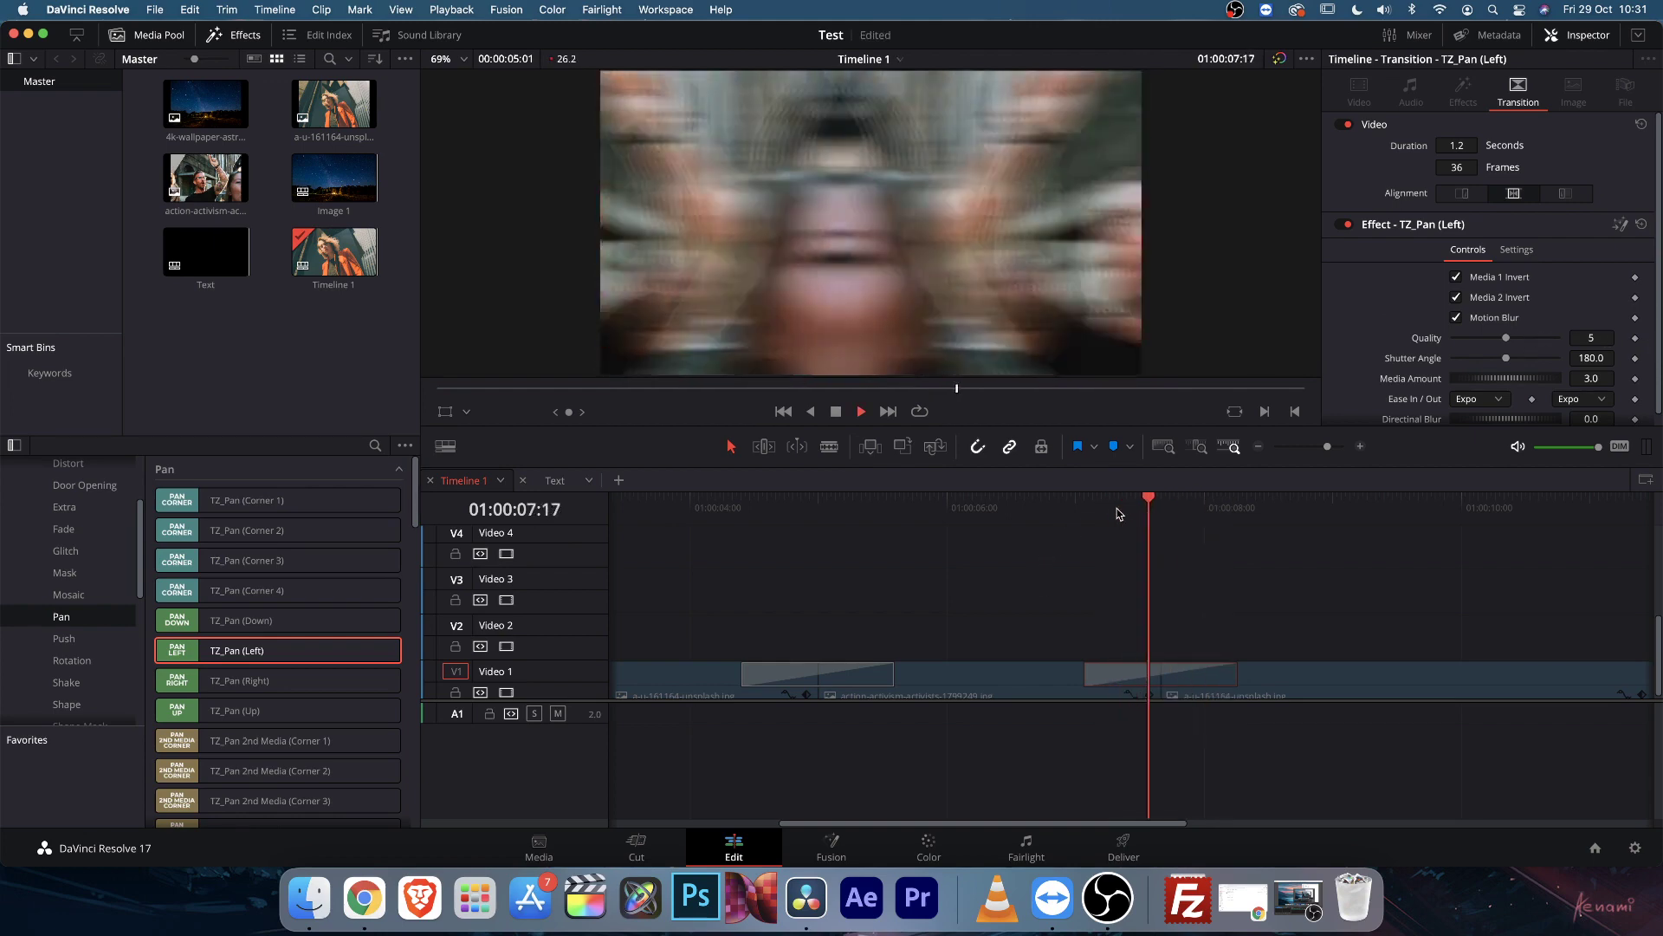
pyautogui.click(1140, 512)
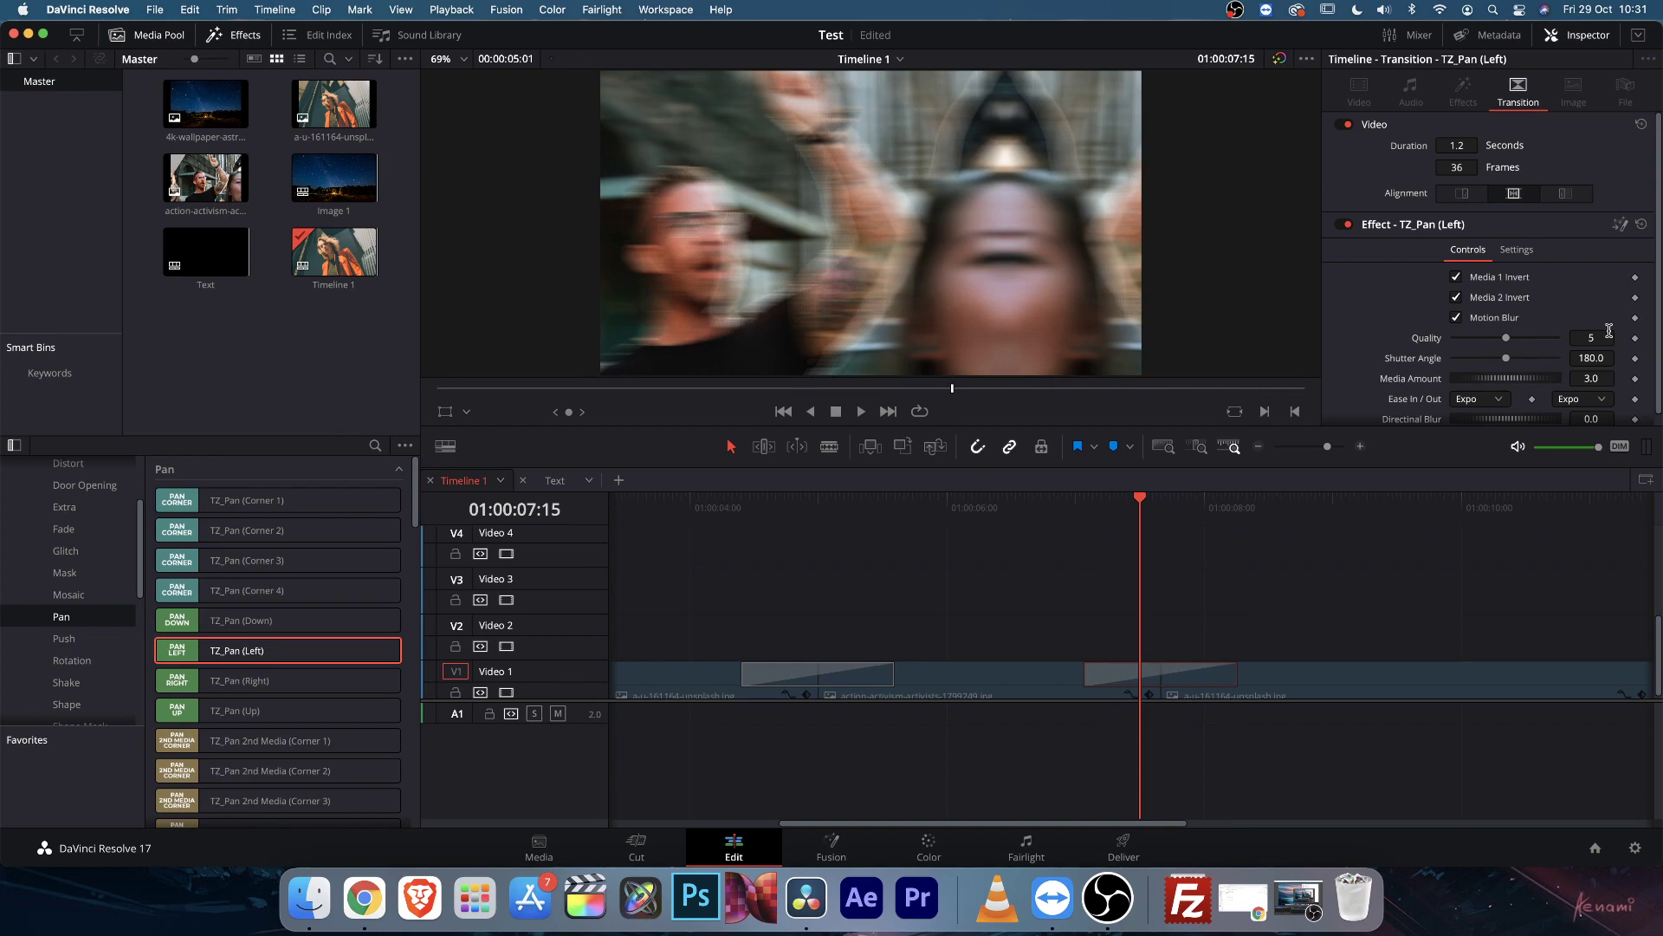
pyautogui.scroll(-1, 1372, 356)
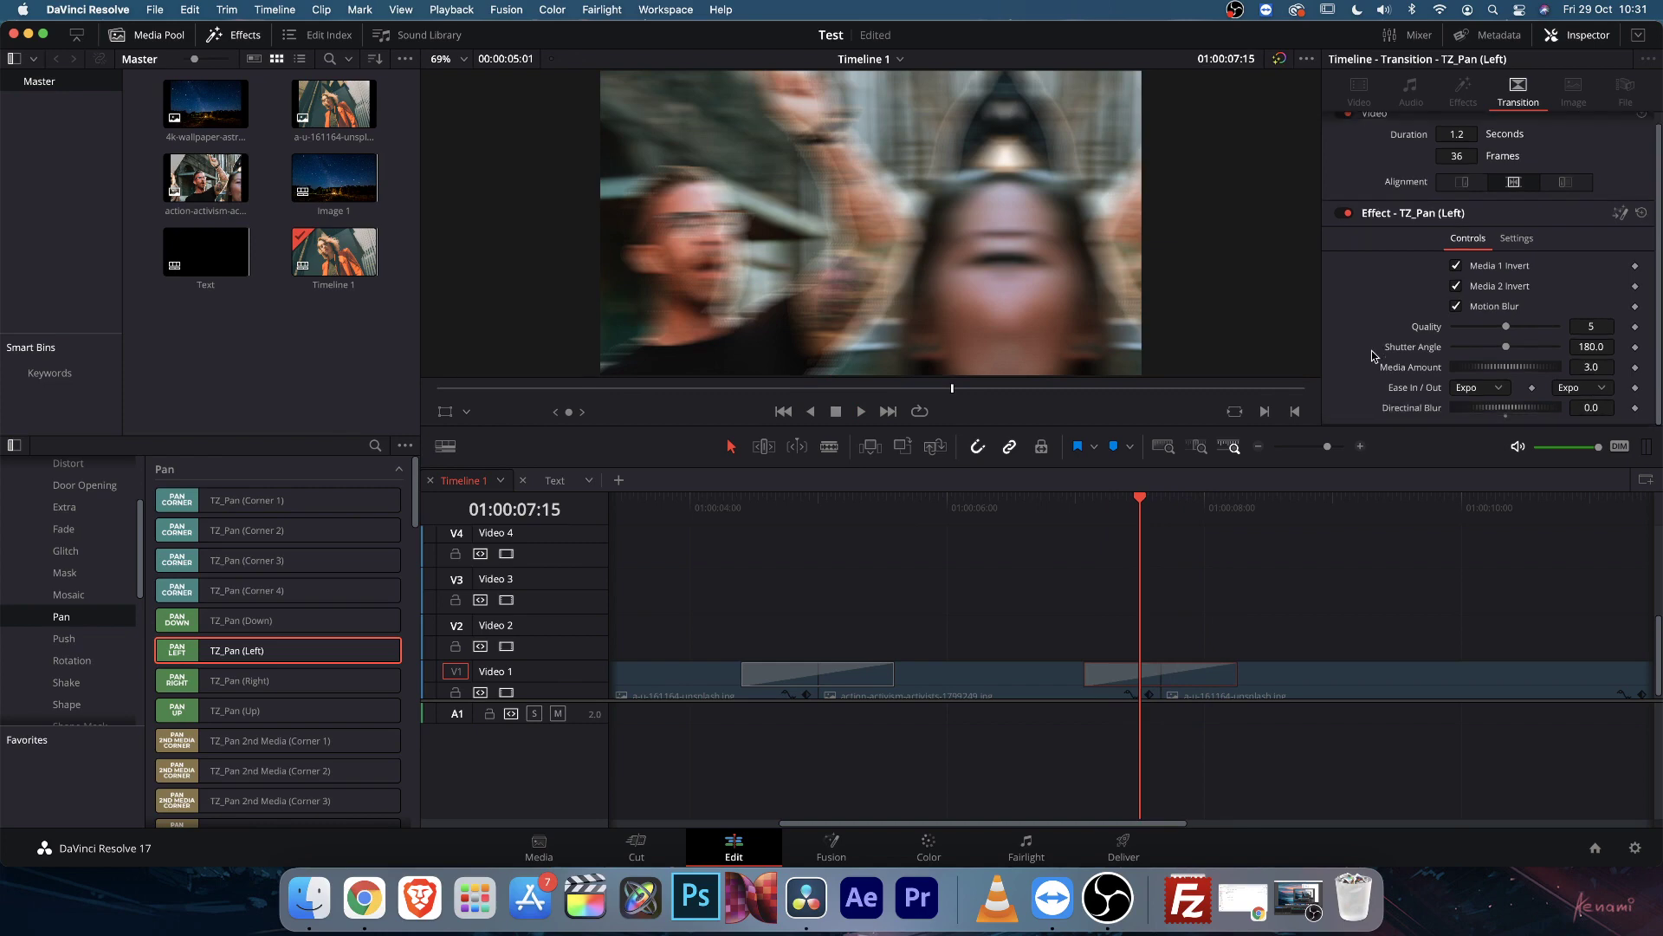
pyautogui.moveTo(1144, 503); pyautogui.dragTo(1136, 503)
# Set the second TZ_Pan (Left) transition's ease in to None and ease out to Bounce
pyautogui.click(1474, 388)
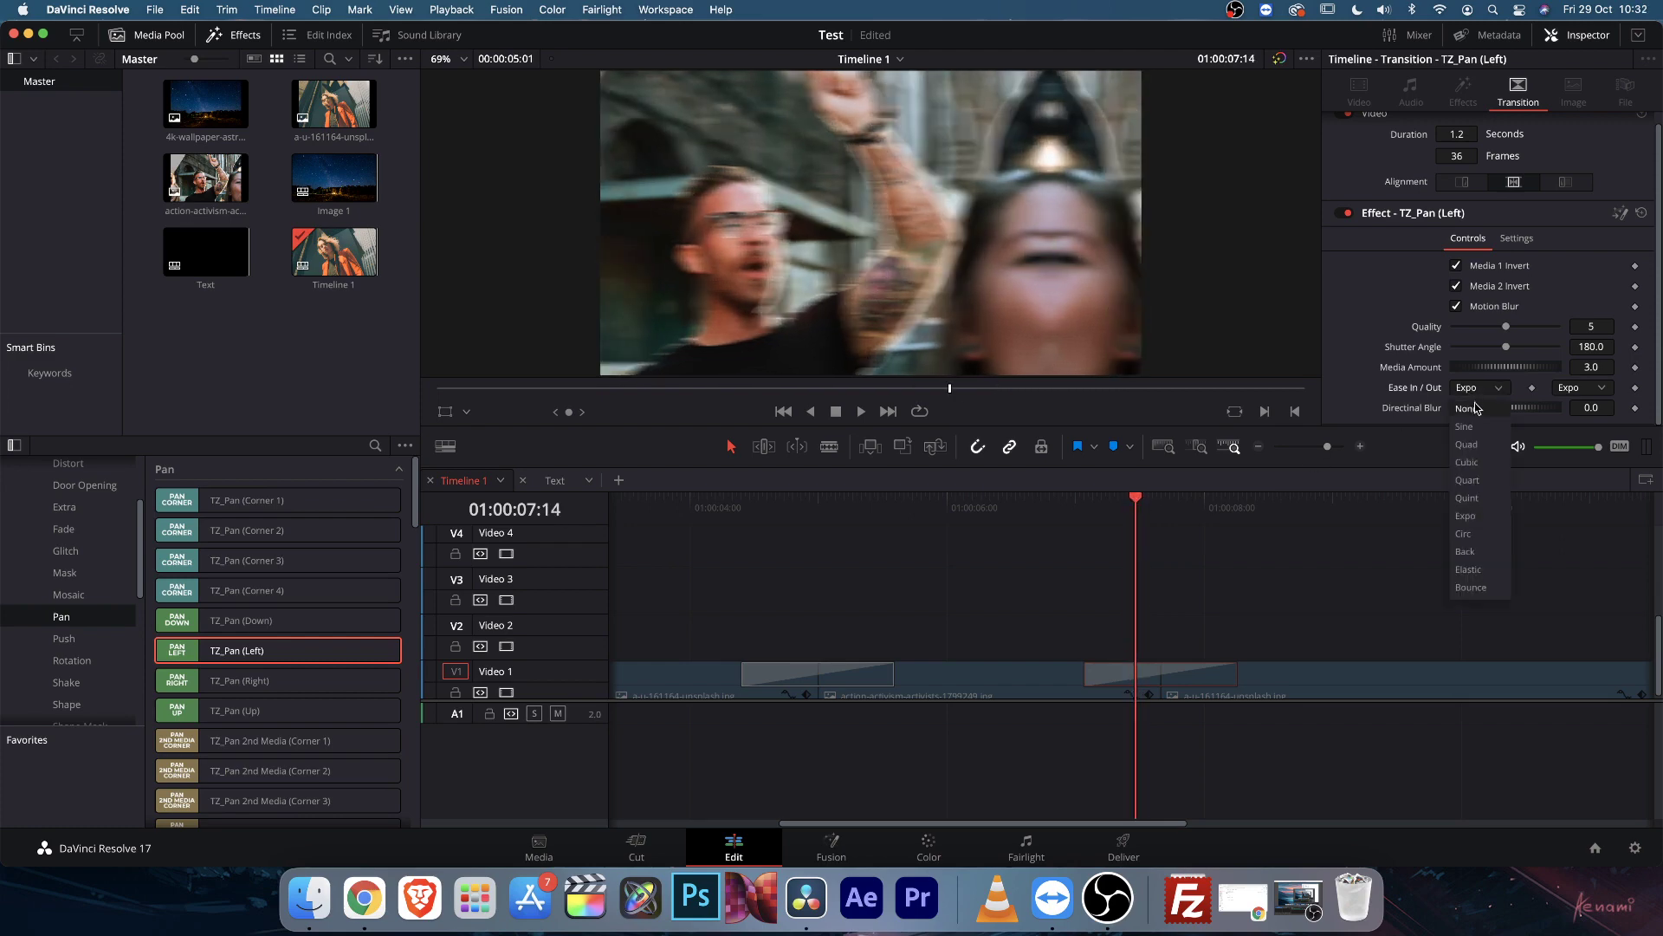
pyautogui.click(1467, 408)
pyautogui.click(1585, 388)
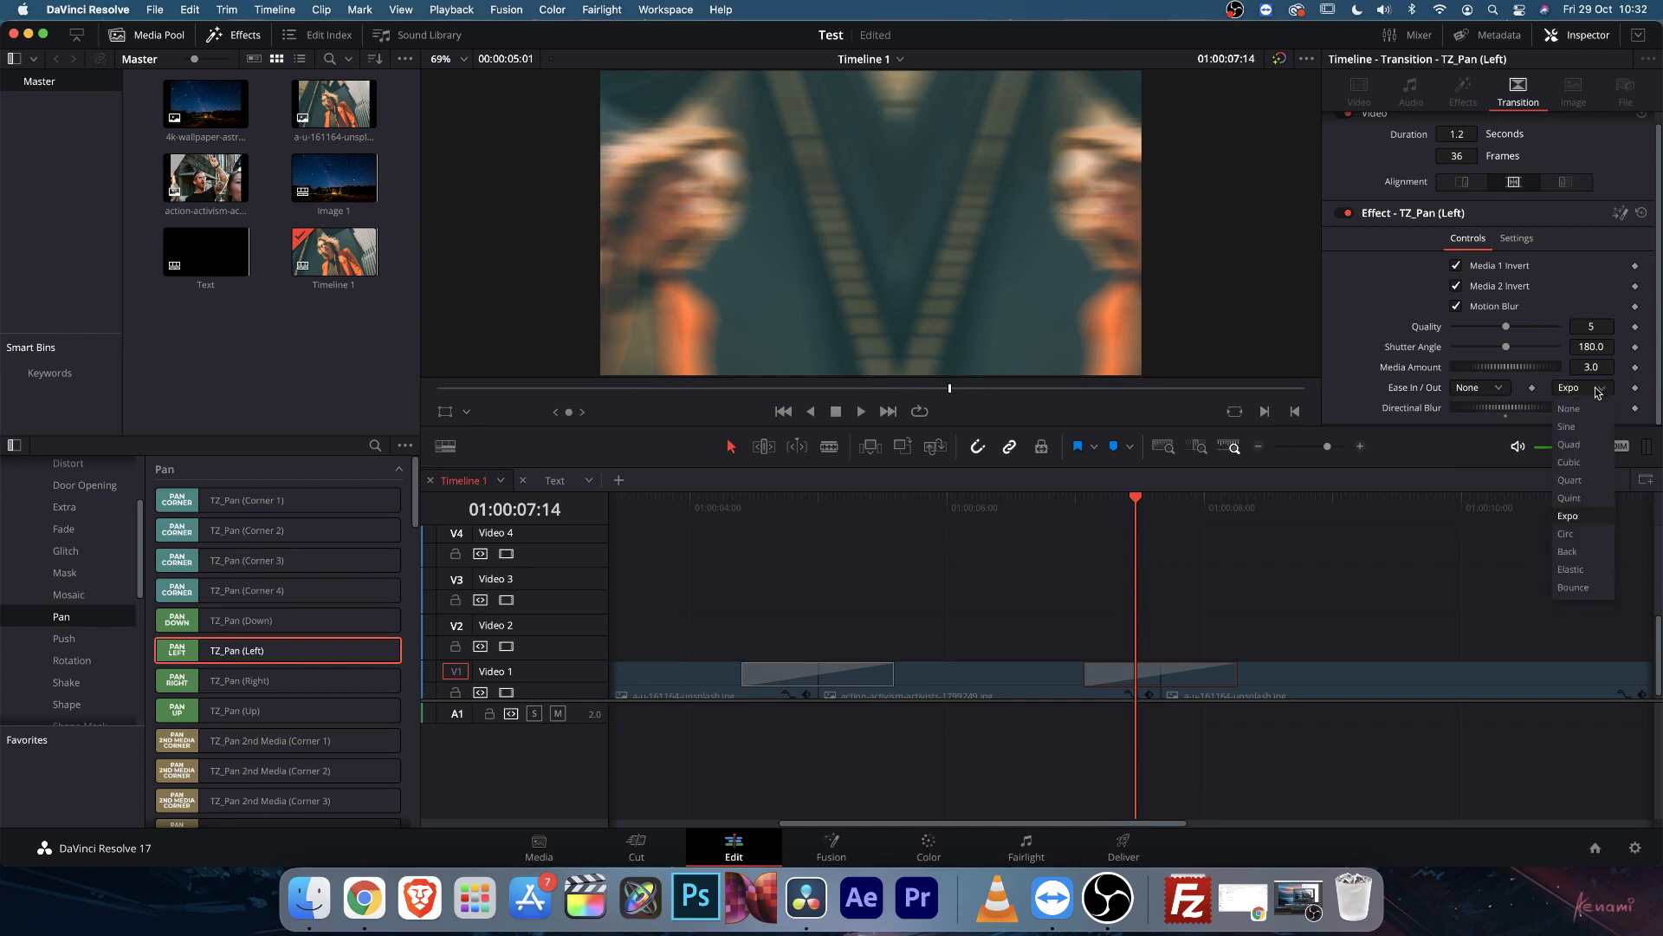
pyautogui.click(1581, 587)
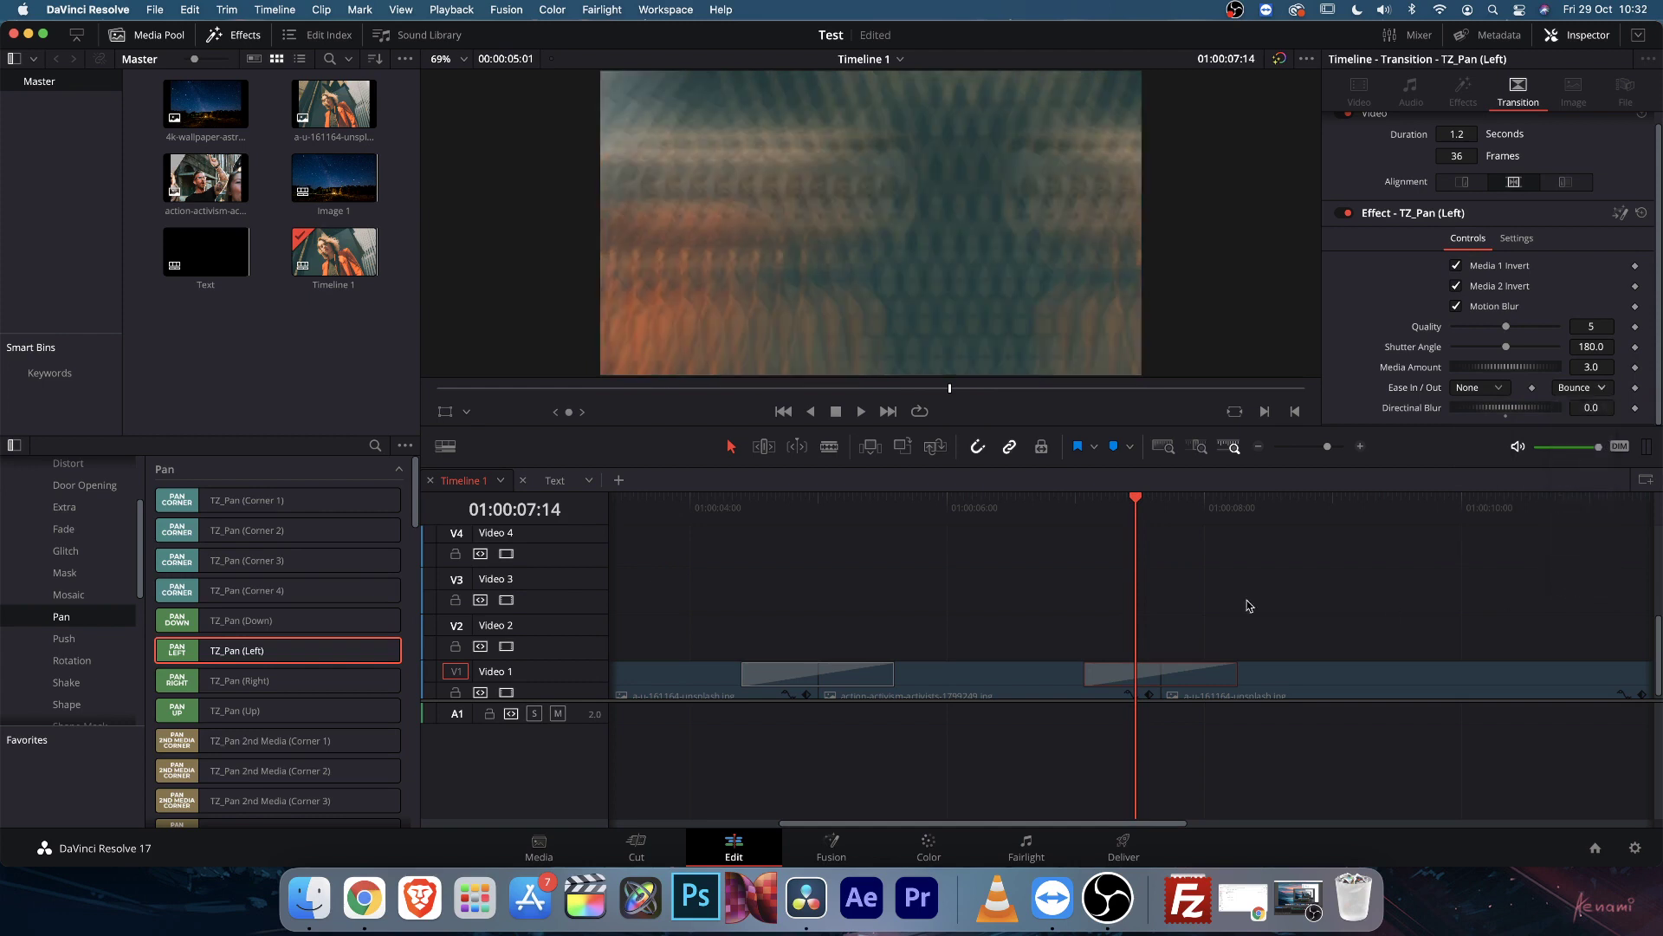
# Turn off Motion Blur and set Directional Blur to 0.4 for the second TZ_Pan (Left) transition
pyautogui.click(1116, 511)
pyautogui.click(1457, 305)
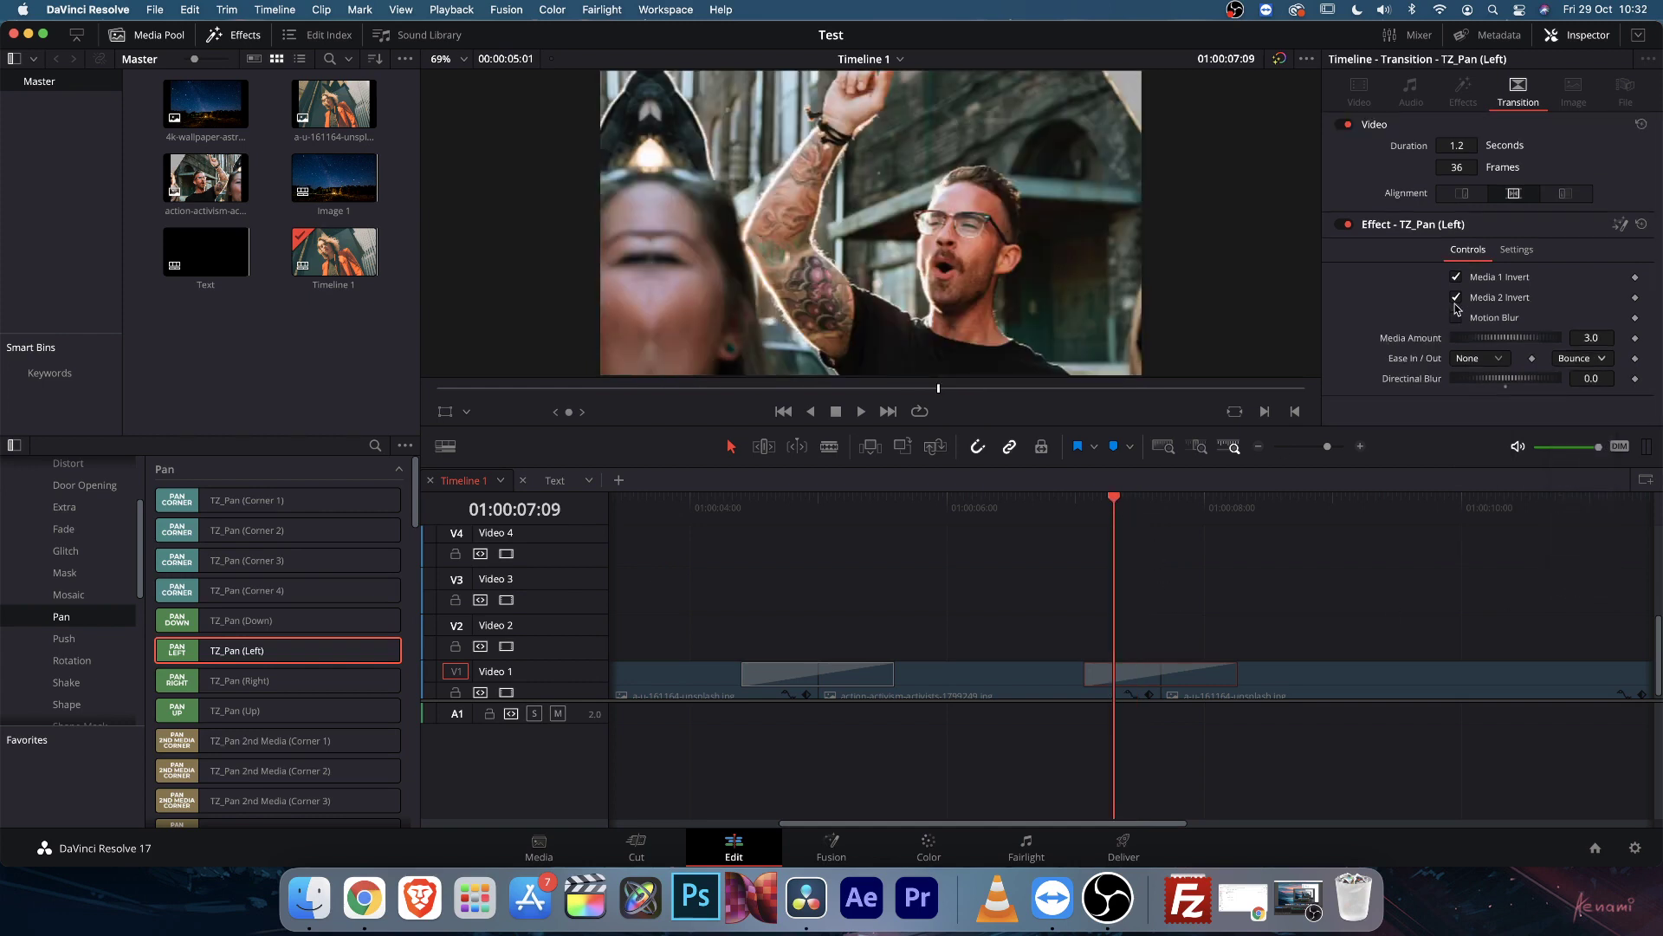
pyautogui.click(1084, 500)
pyautogui.click(1609, 375)
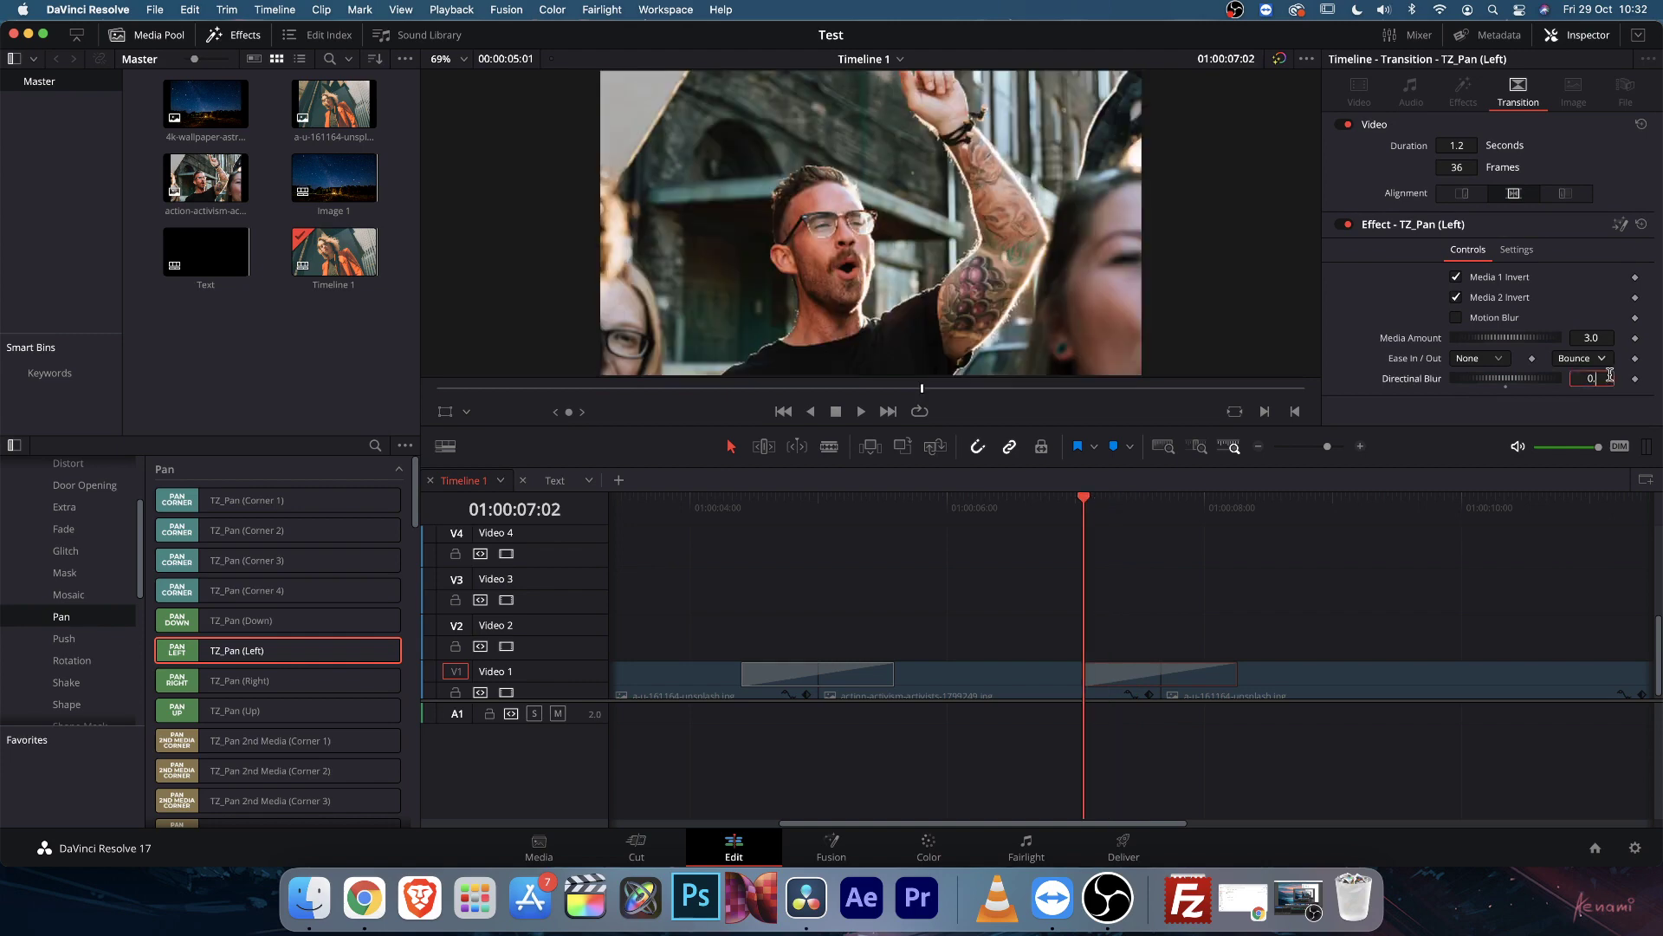
pyautogui.write('4')
pyautogui.press('Return')
# Play back the second TZ_Pan (Left) transition to check its bounce easing, and delete it from Video 1
pyautogui.press('space')
pyautogui.click(1112, 503)
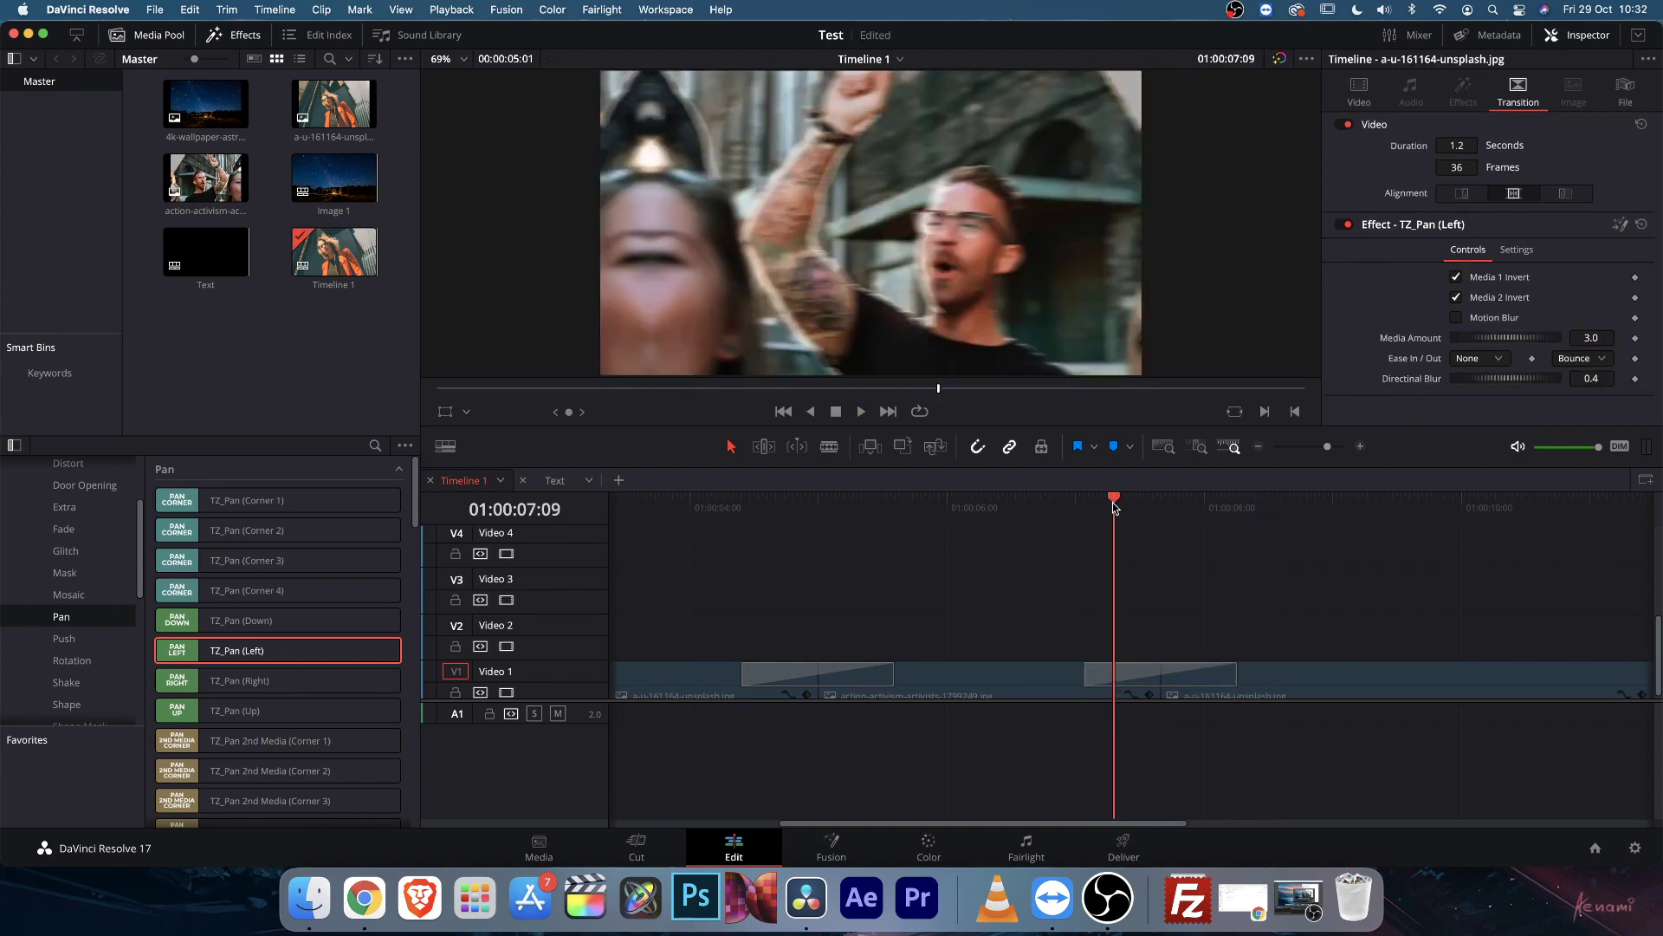
pyautogui.click(1112, 504)
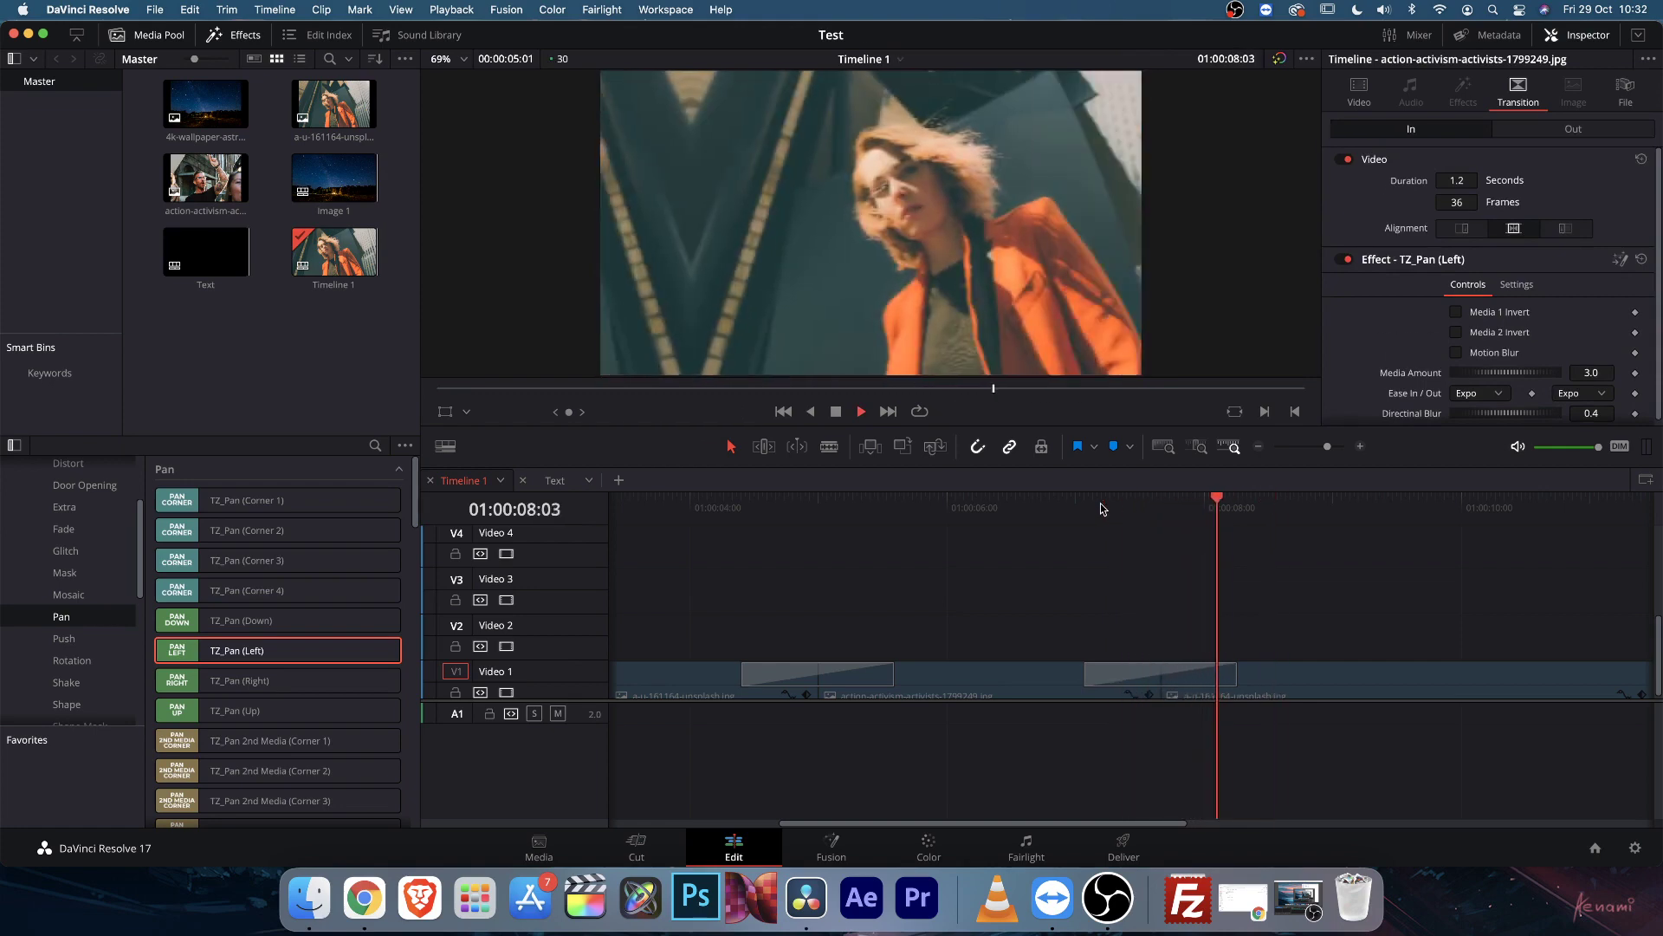
pyautogui.press('space')
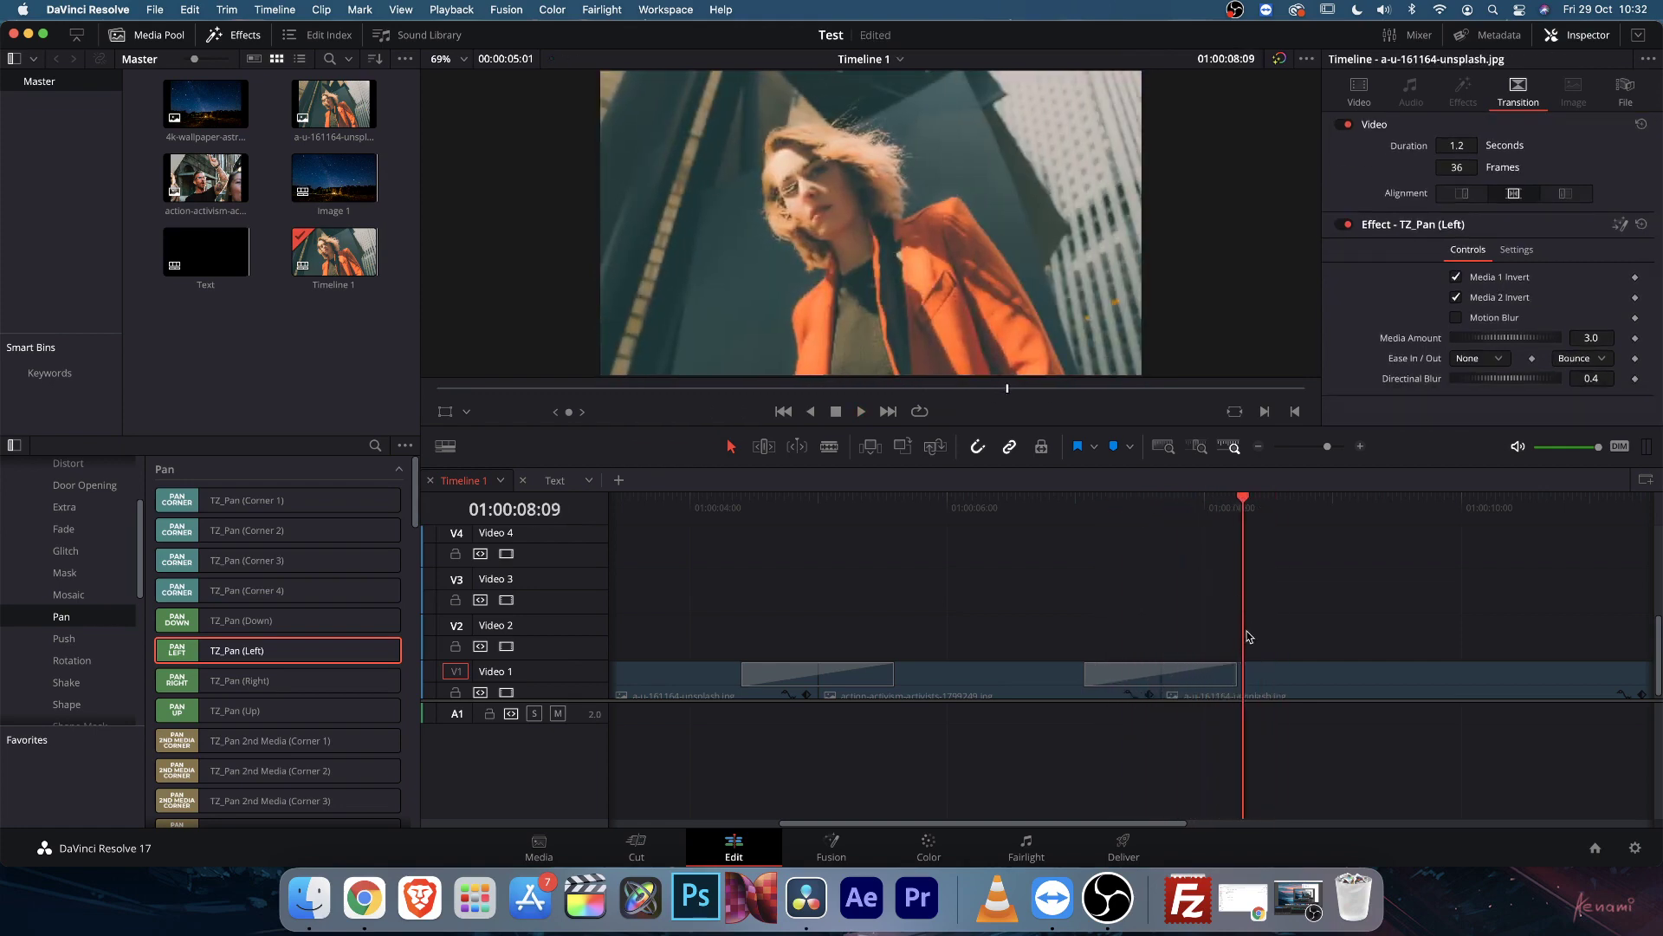
pyautogui.click(1140, 678)
pyautogui.press('Delete')
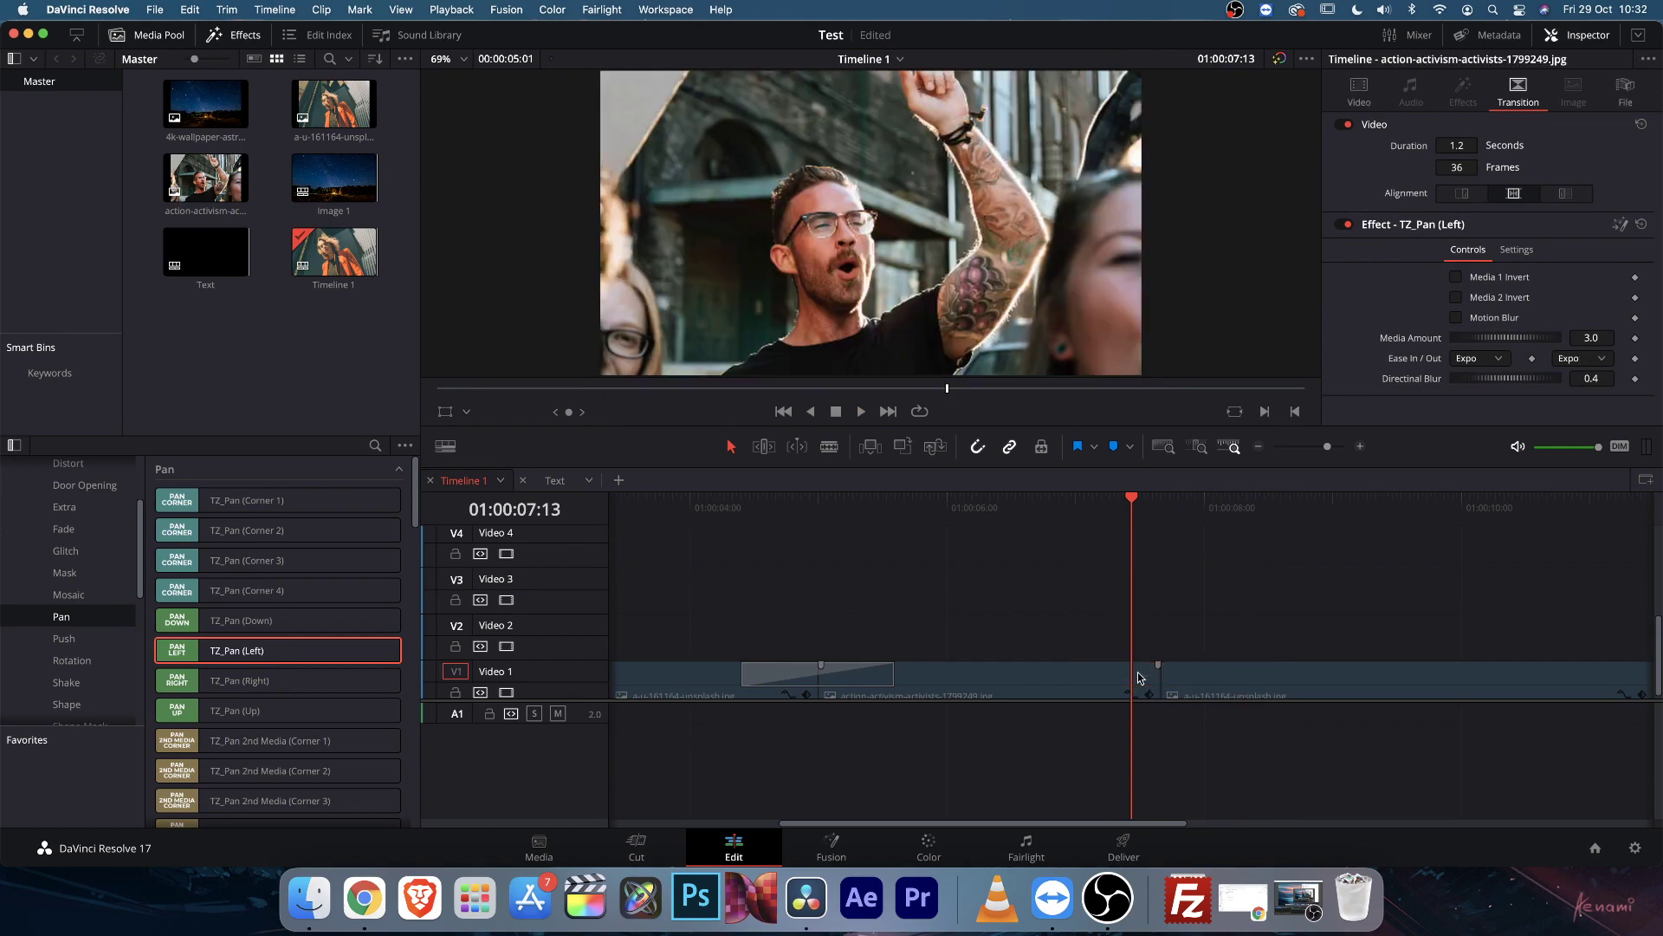
# Apply the TZ_Pan 2nd Media (Left) transition to the second cut on Video 1
pyautogui.scroll(-5, 273, 658)
pyautogui.scroll(2, 269, 653)
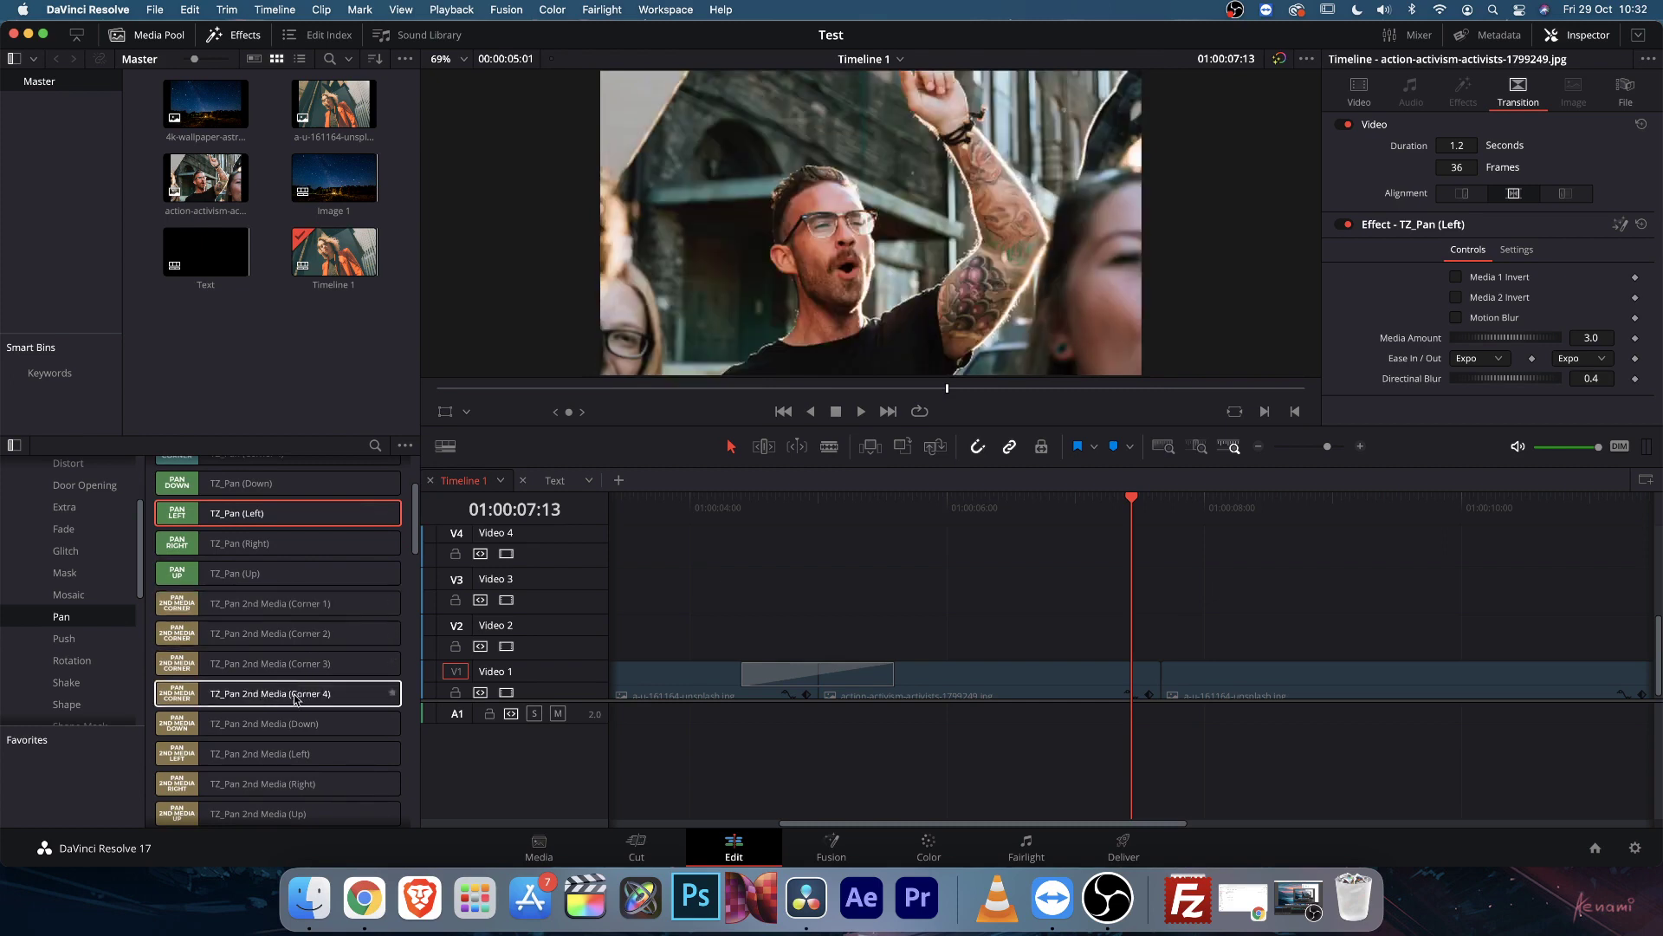
pyautogui.scroll(-3, 276, 654)
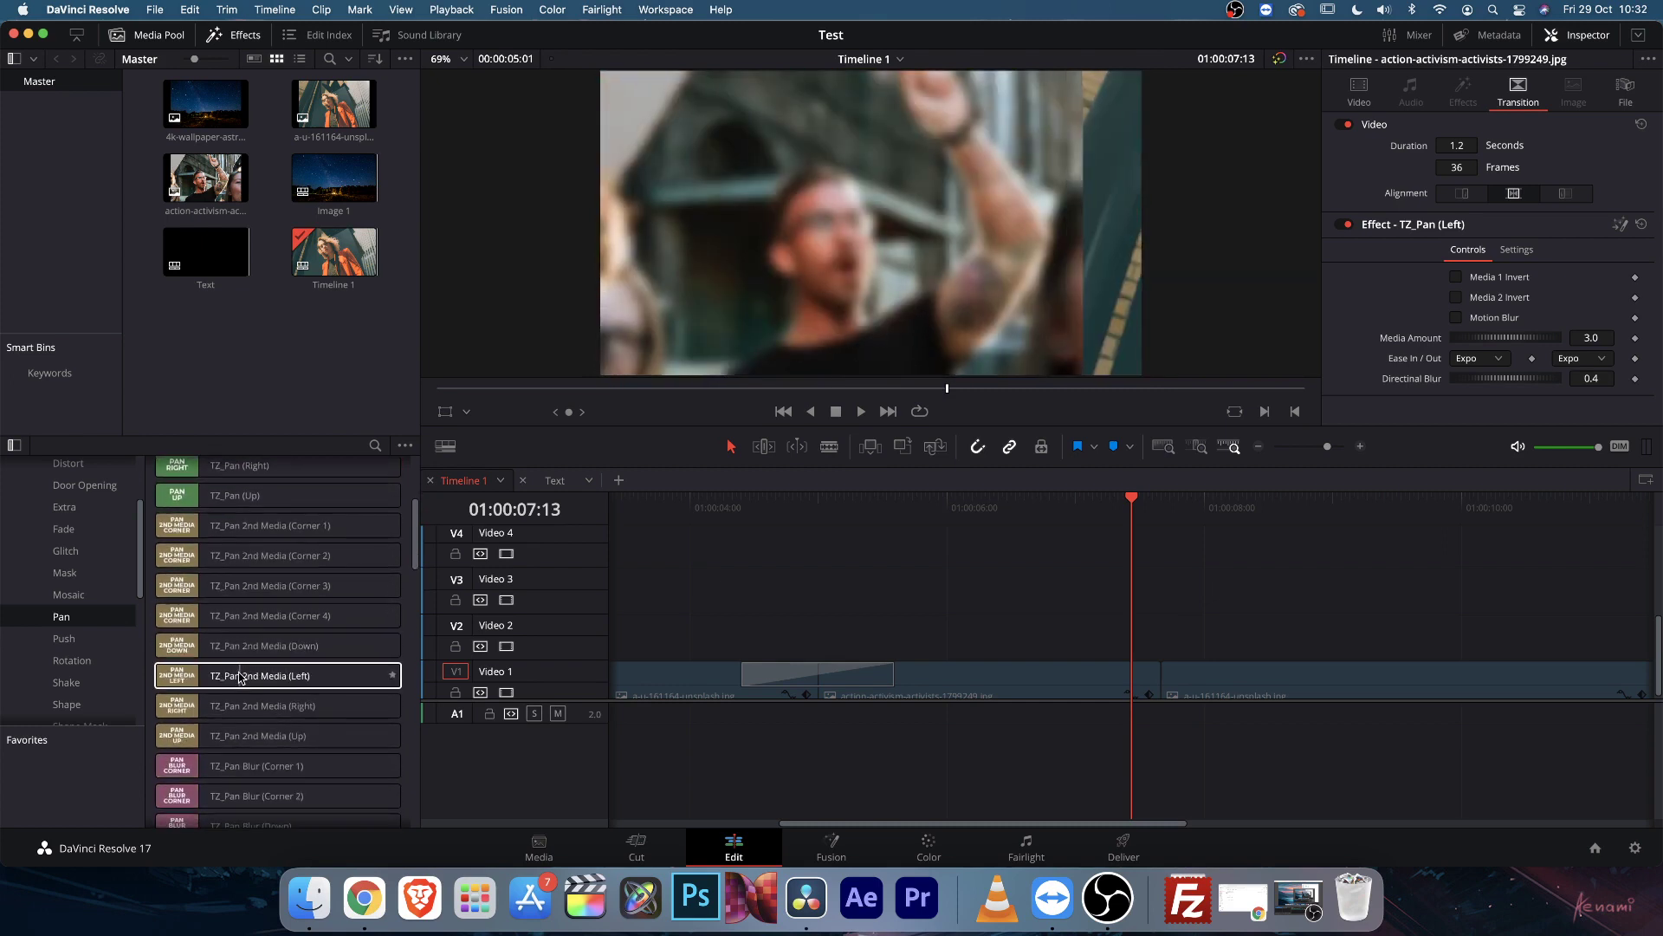
pyautogui.moveTo(244, 668); pyautogui.dragTo(1159, 676)
# Play back the TZ_Pan 2nd Media (Left) transition, turn off its Invert Transform option, and scrub through it
pyautogui.press('space')
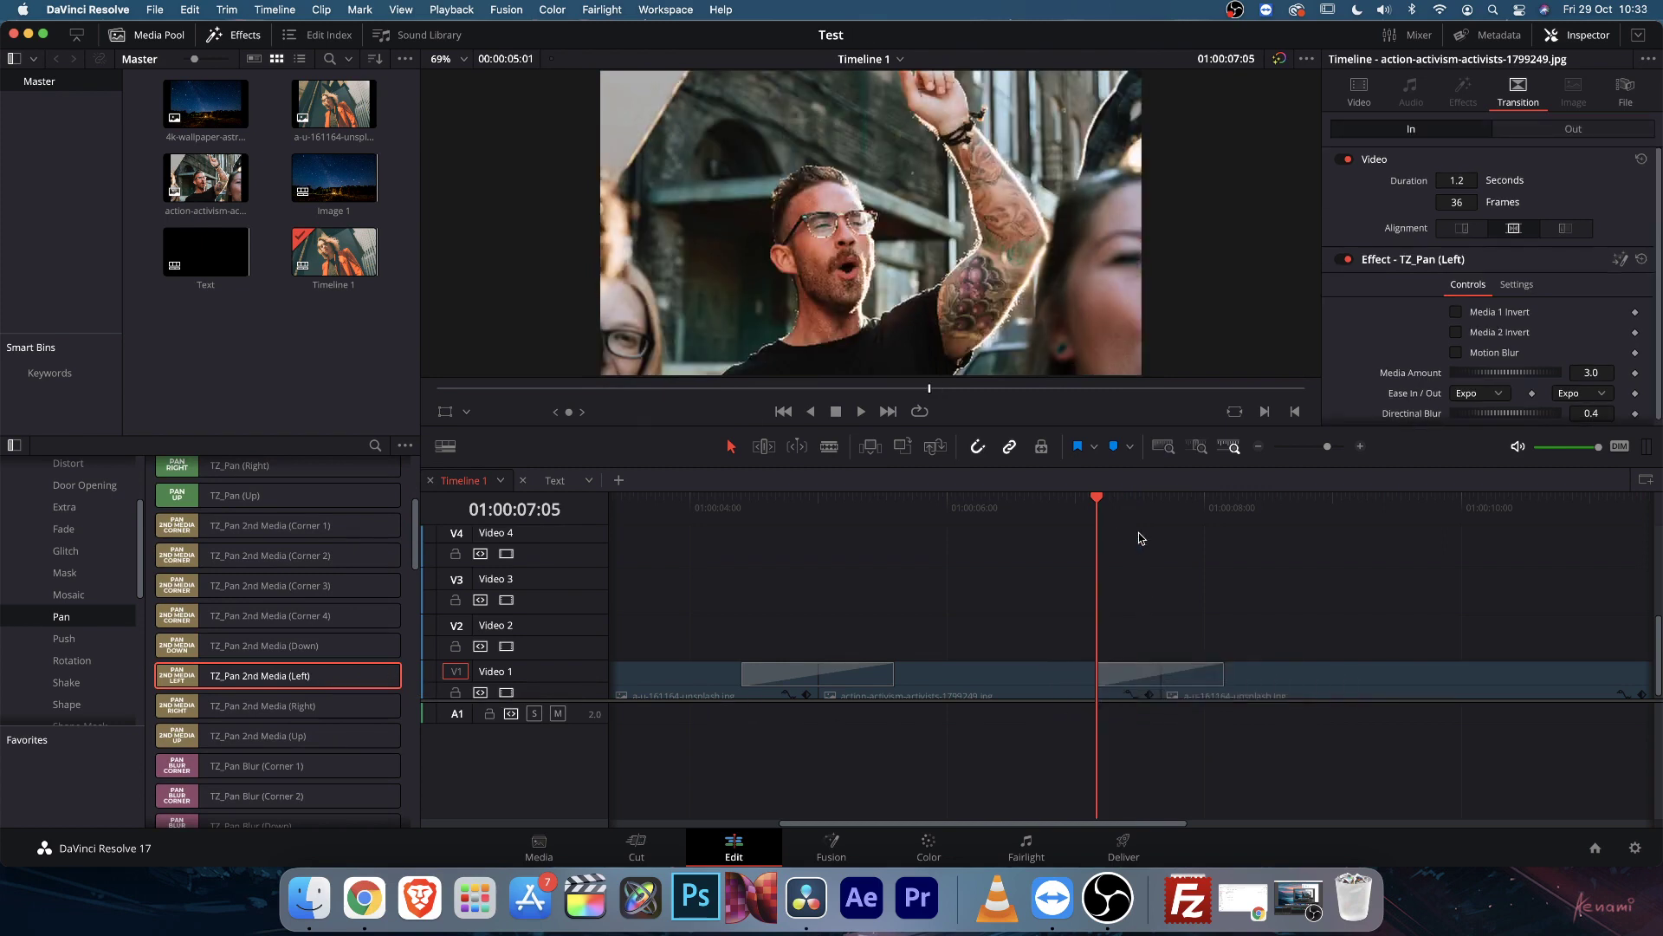
pyautogui.click(1128, 512)
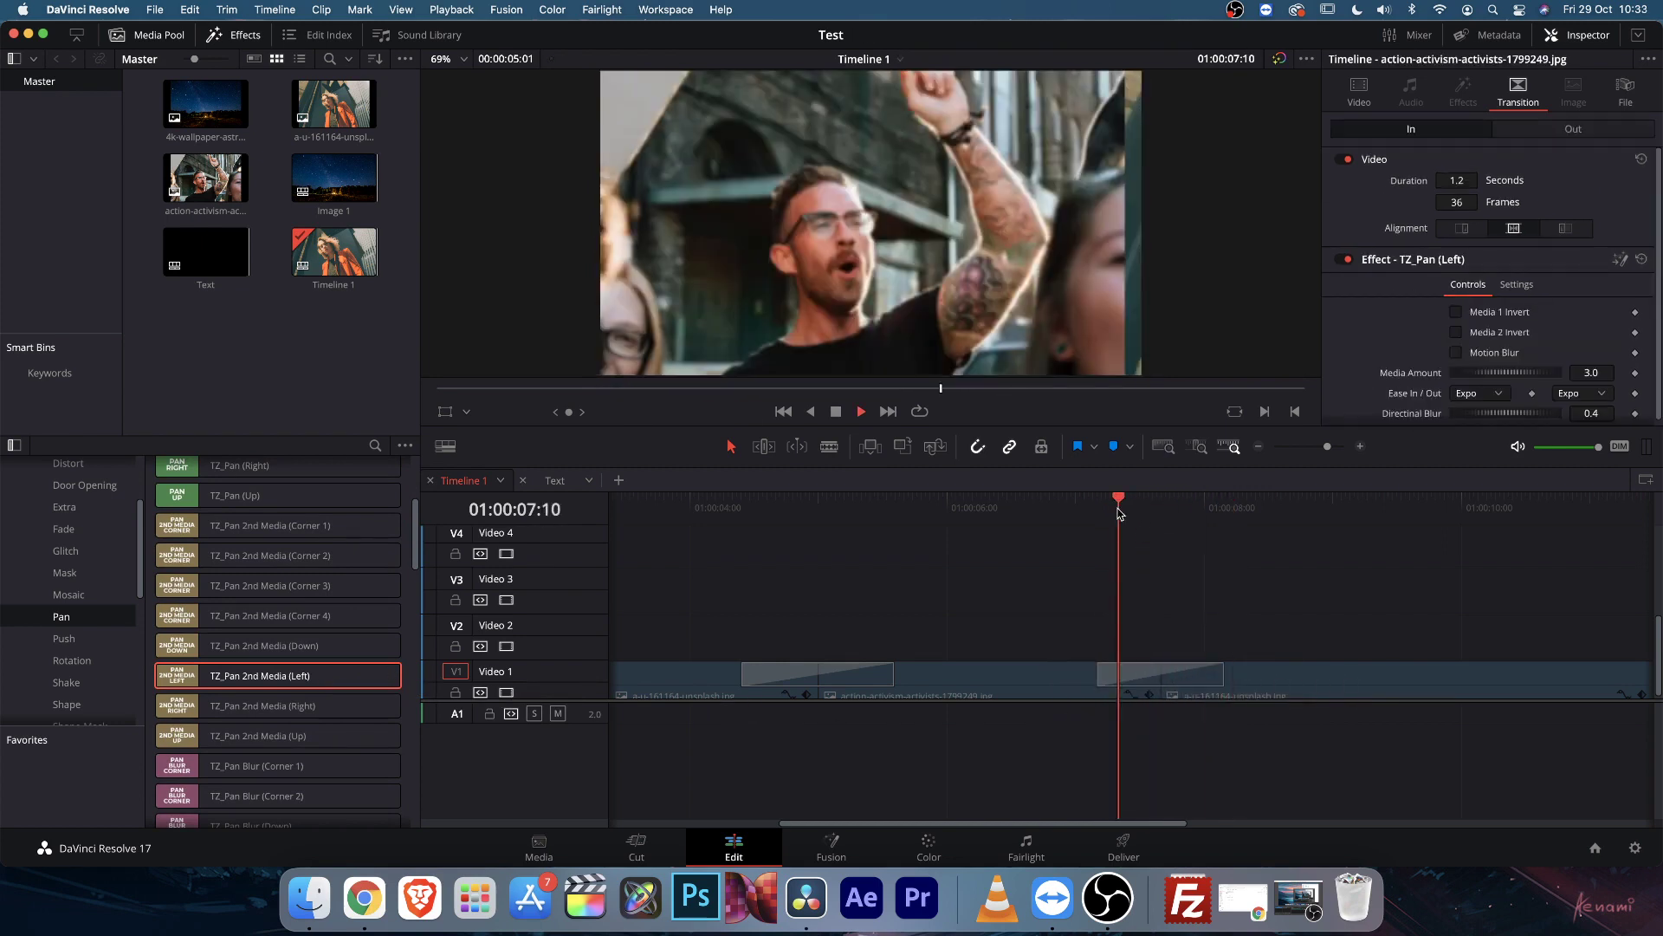
pyautogui.press('space')
pyautogui.click(1141, 665)
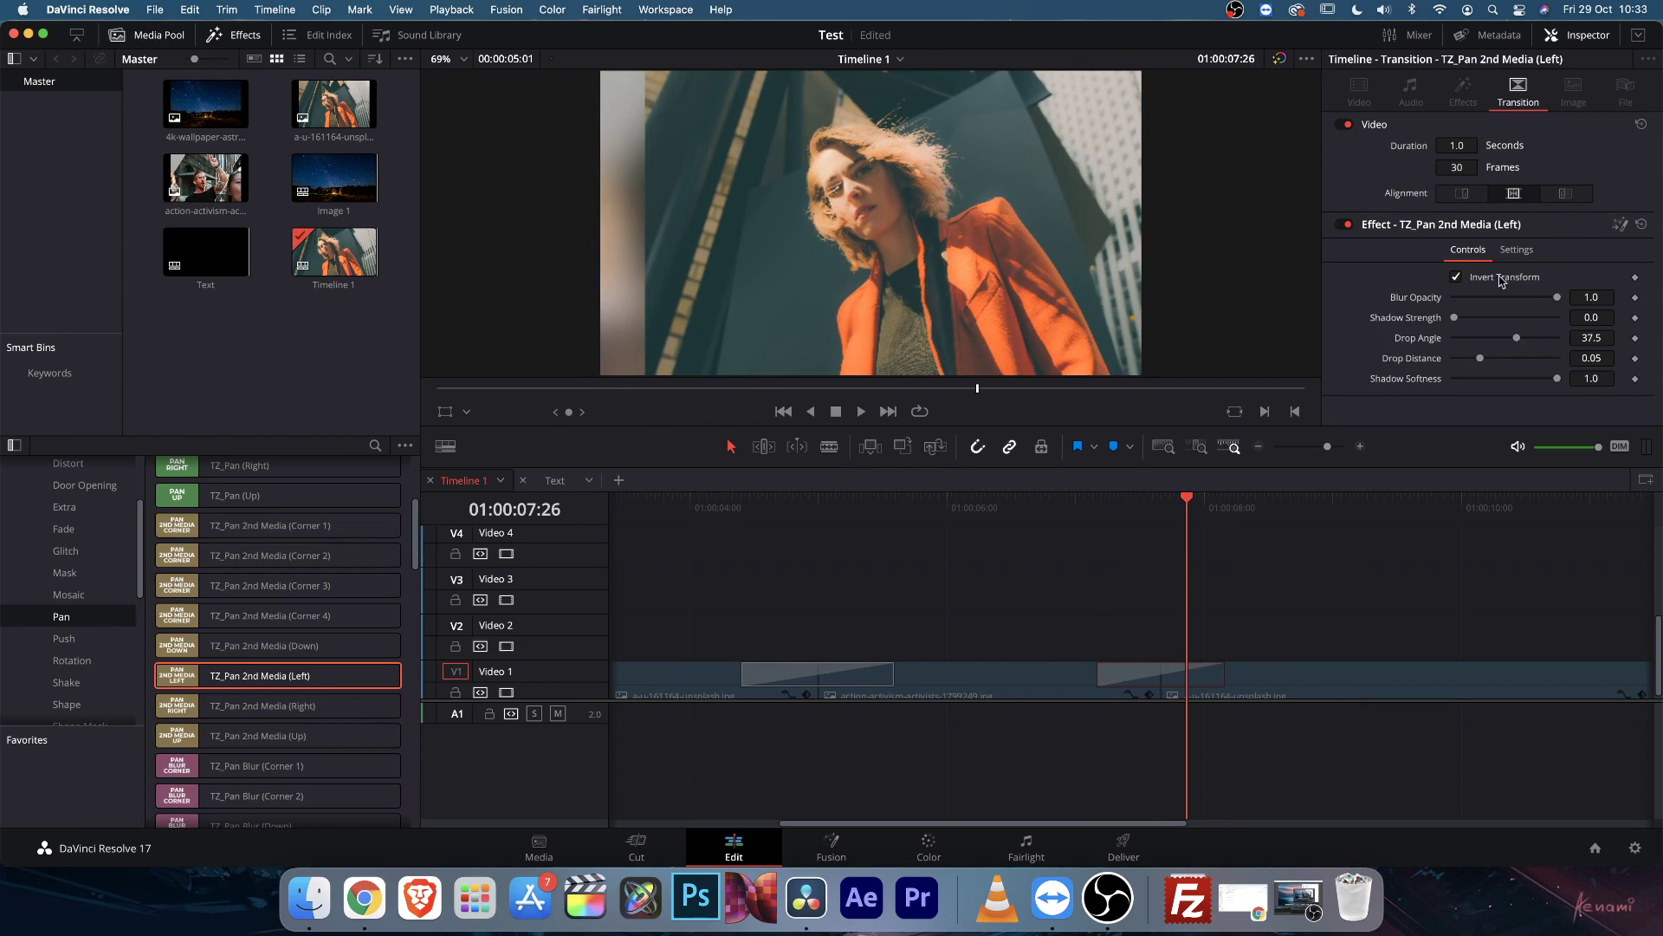
pyautogui.moveTo(1095, 508); pyautogui.dragTo(1160, 509)
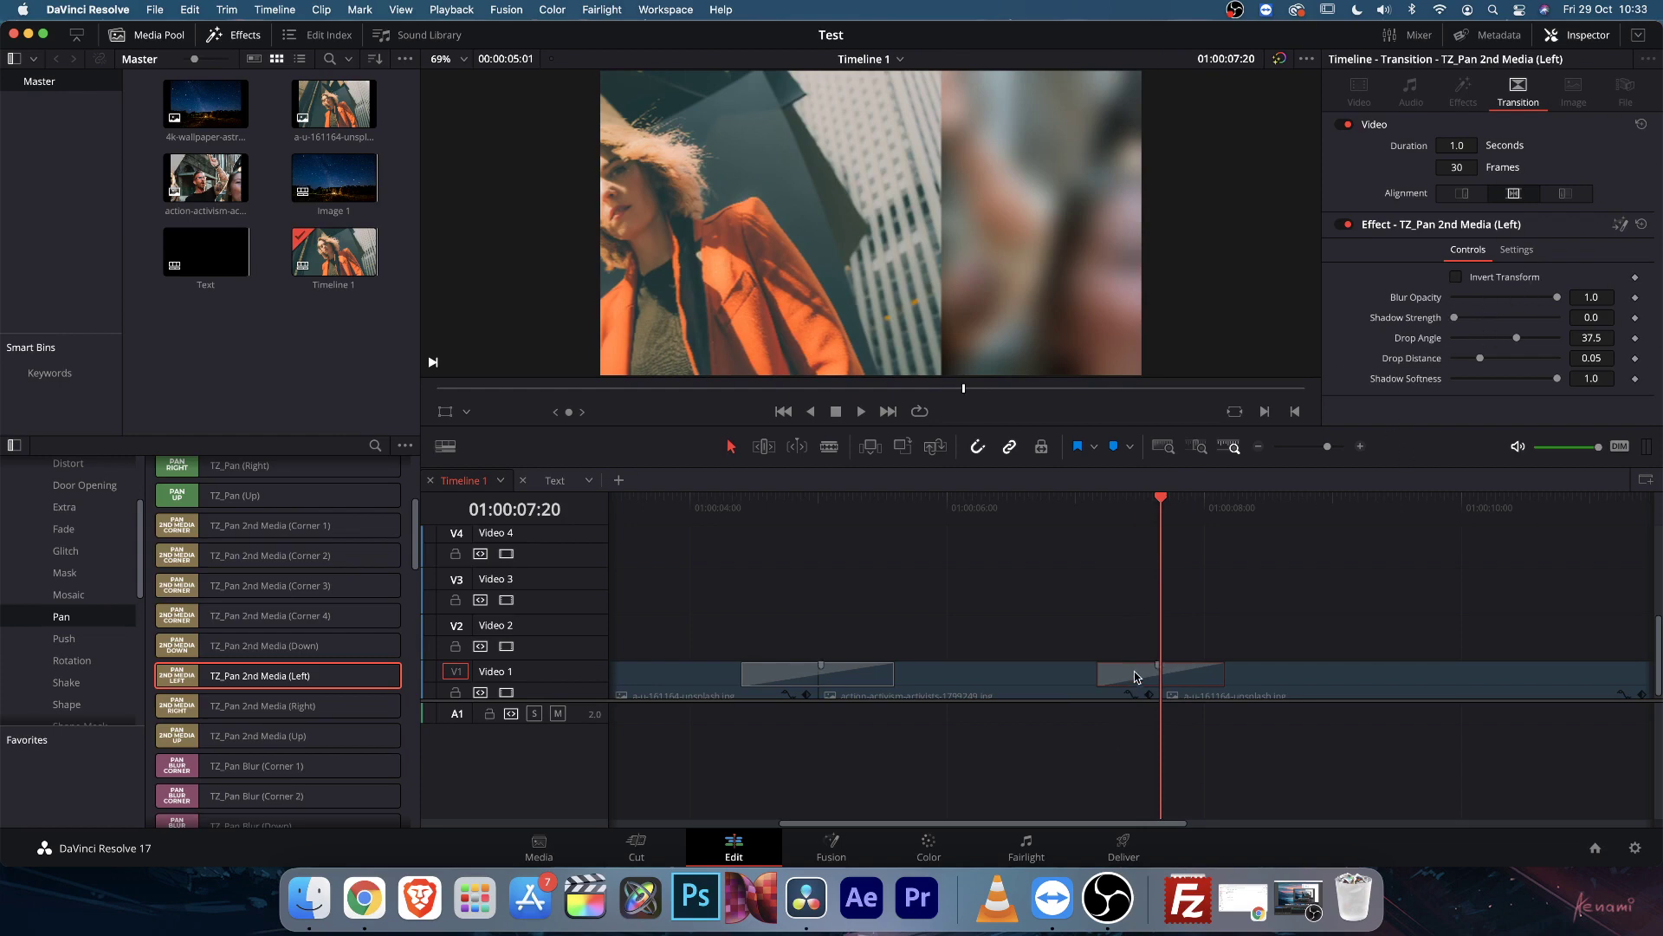
# Replace the TZ_Pan 2nd Media (Left) transition at the second Video 1 cut with TZ_Pan Hit (Down)
pyautogui.press('Delete')
pyautogui.scroll(-2, 410, 642)
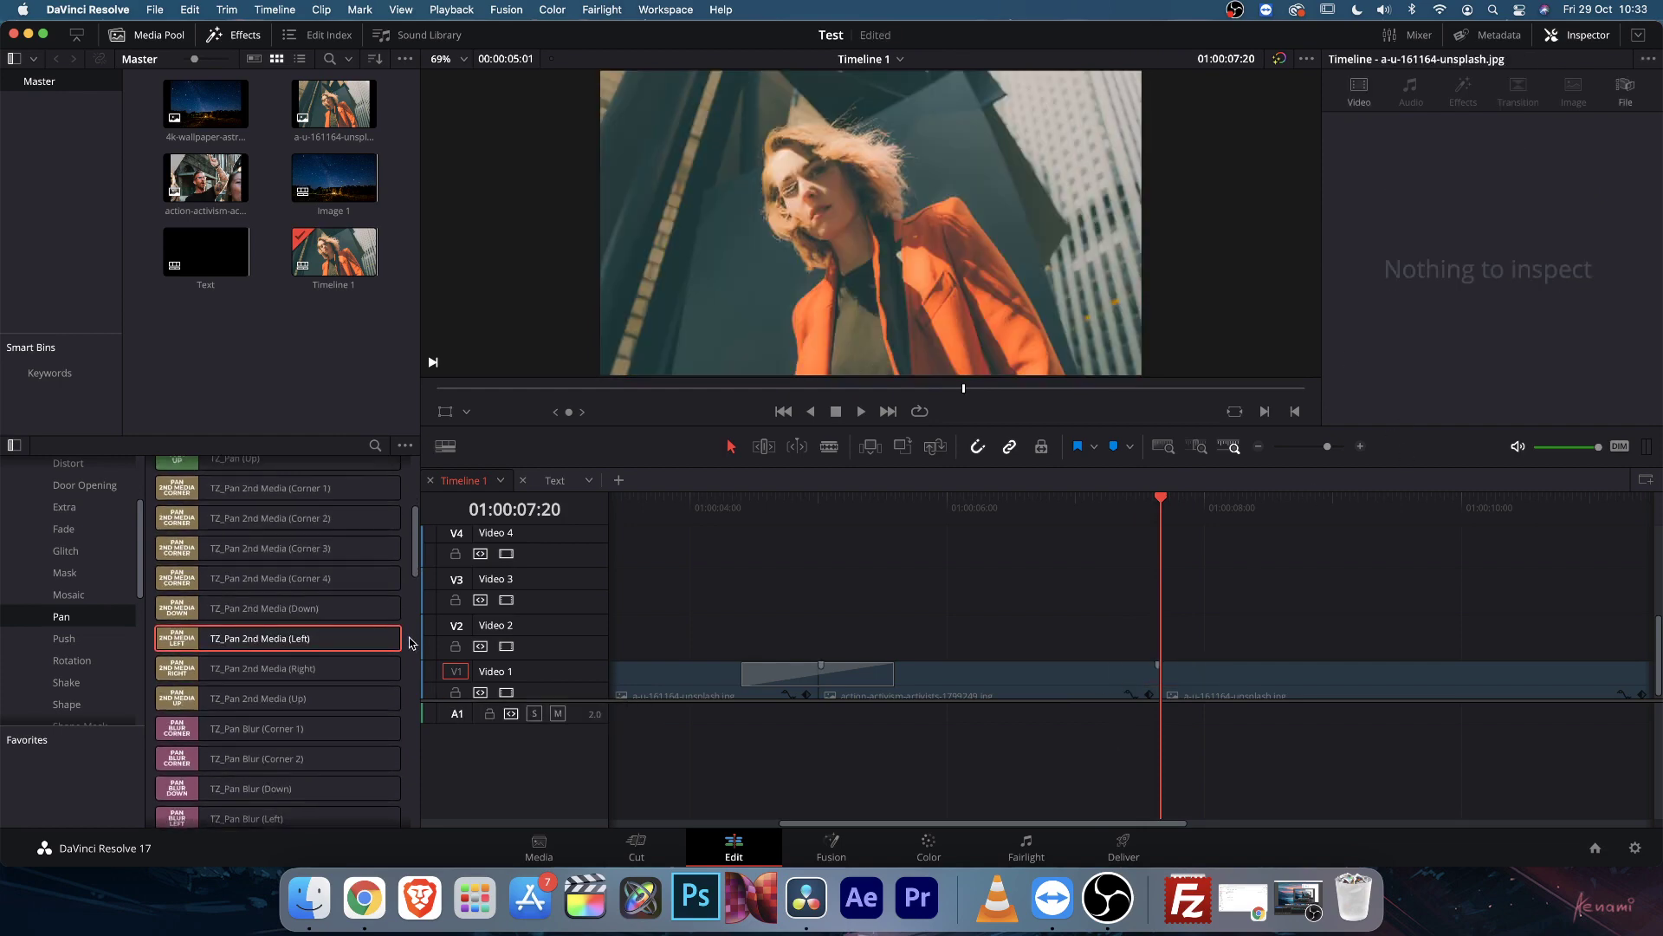
pyautogui.scroll(1, 410, 642)
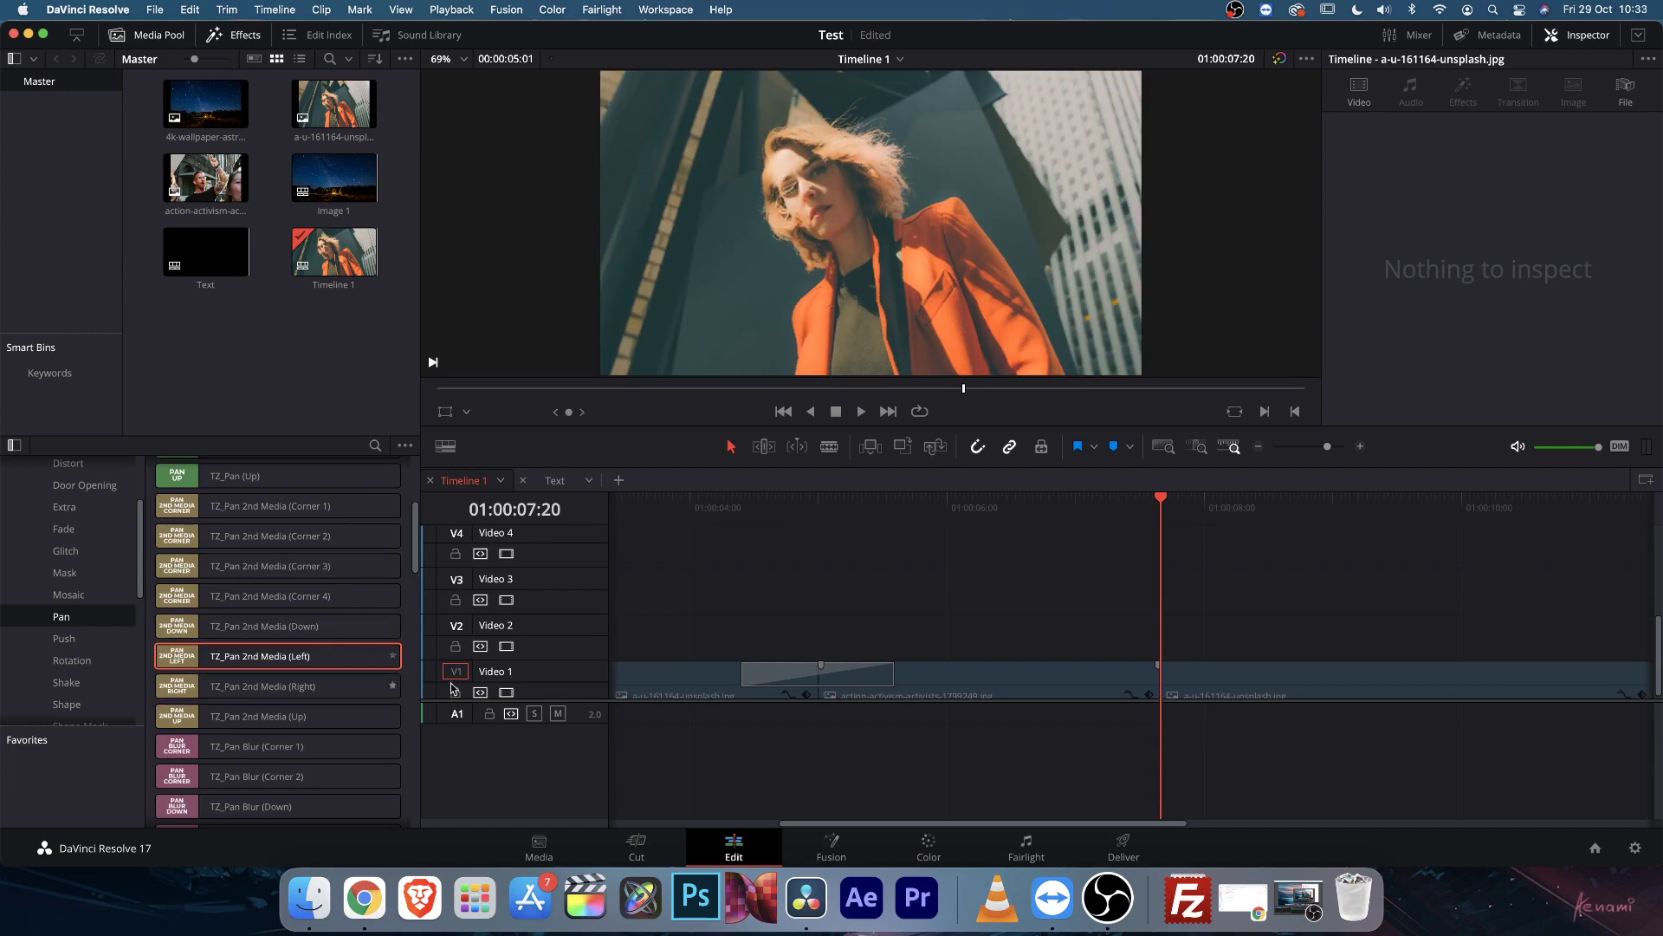
pyautogui.scroll(-6, 218, 617)
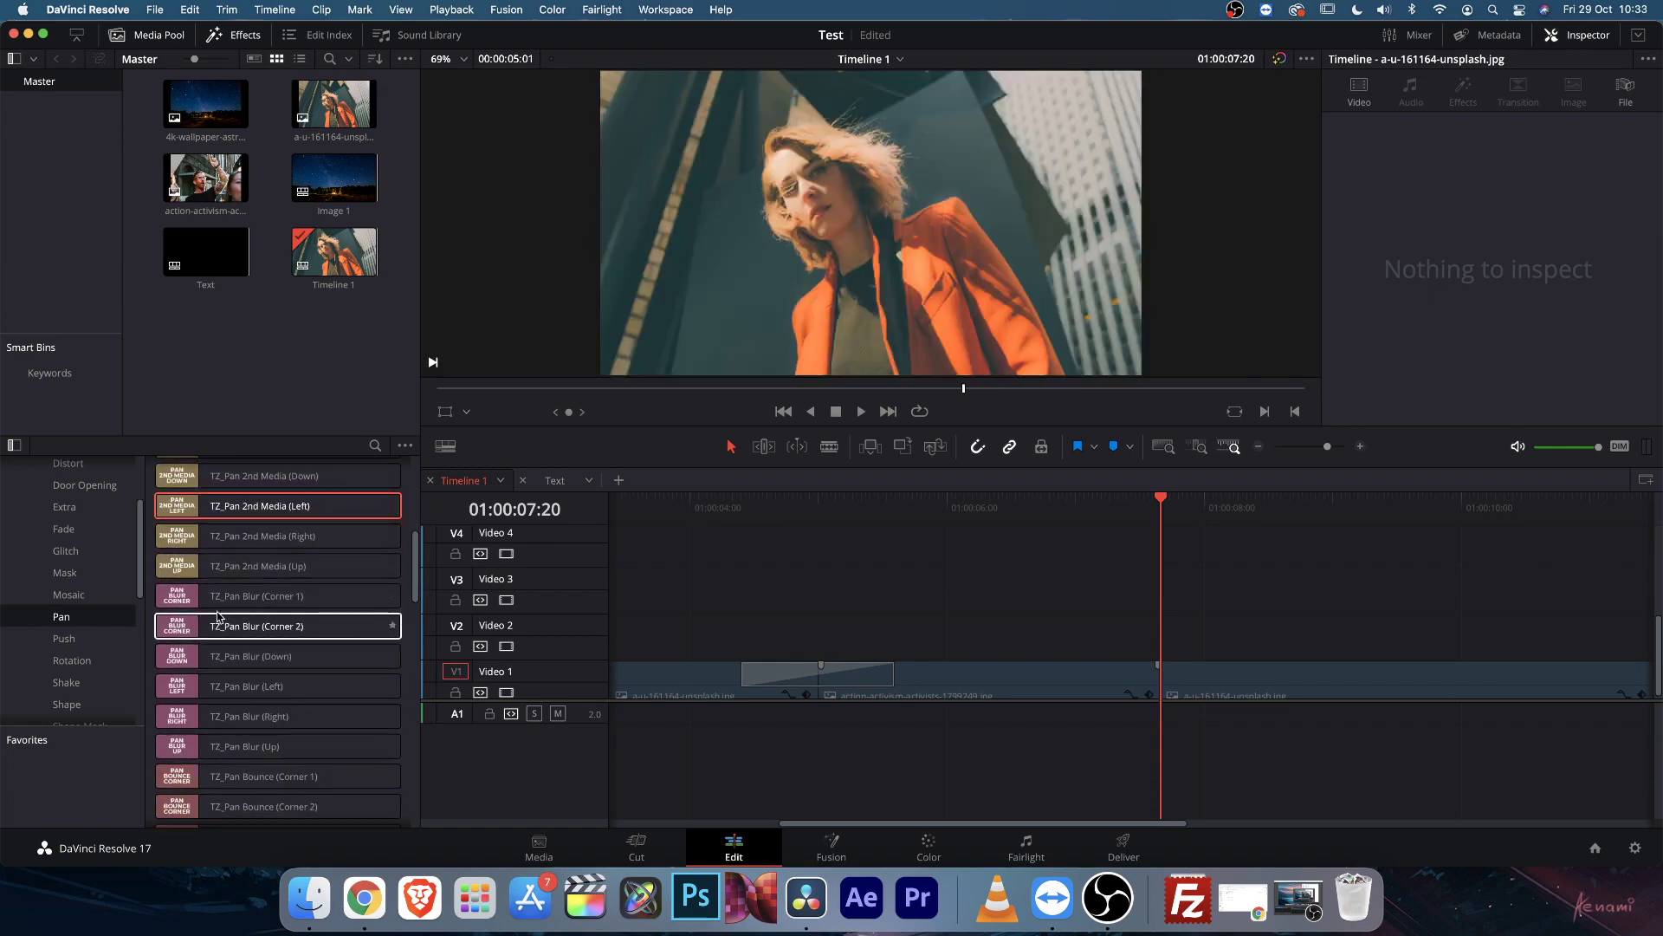
pyautogui.scroll(-2, 288, 598)
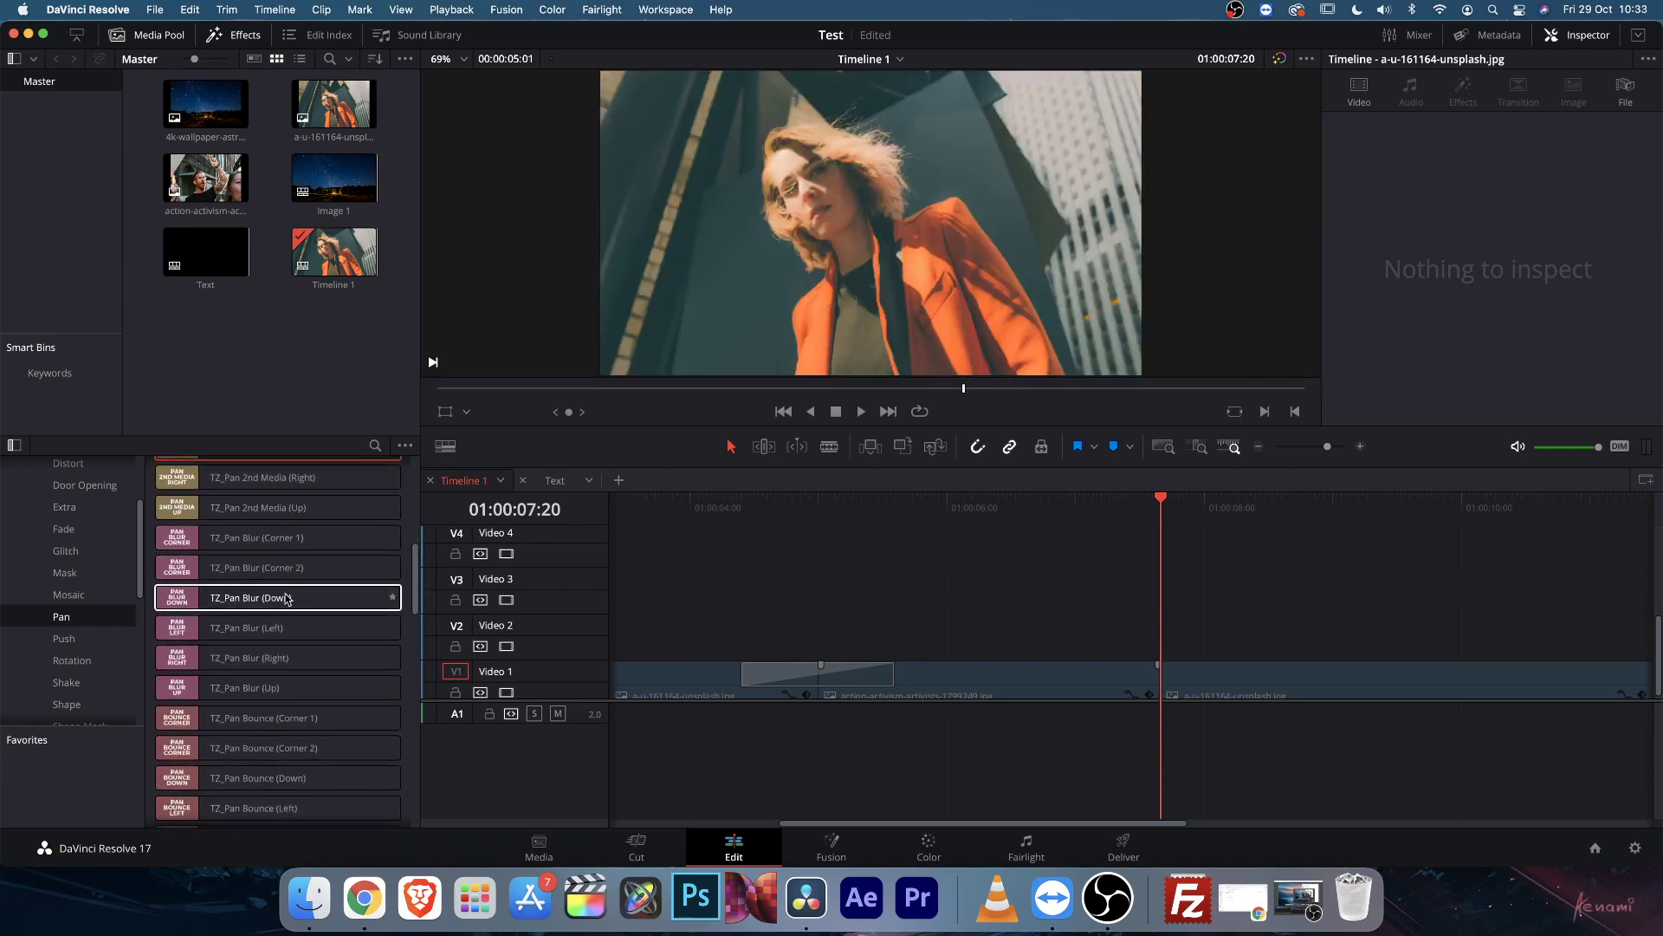
pyautogui.scroll(-4, 303, 597)
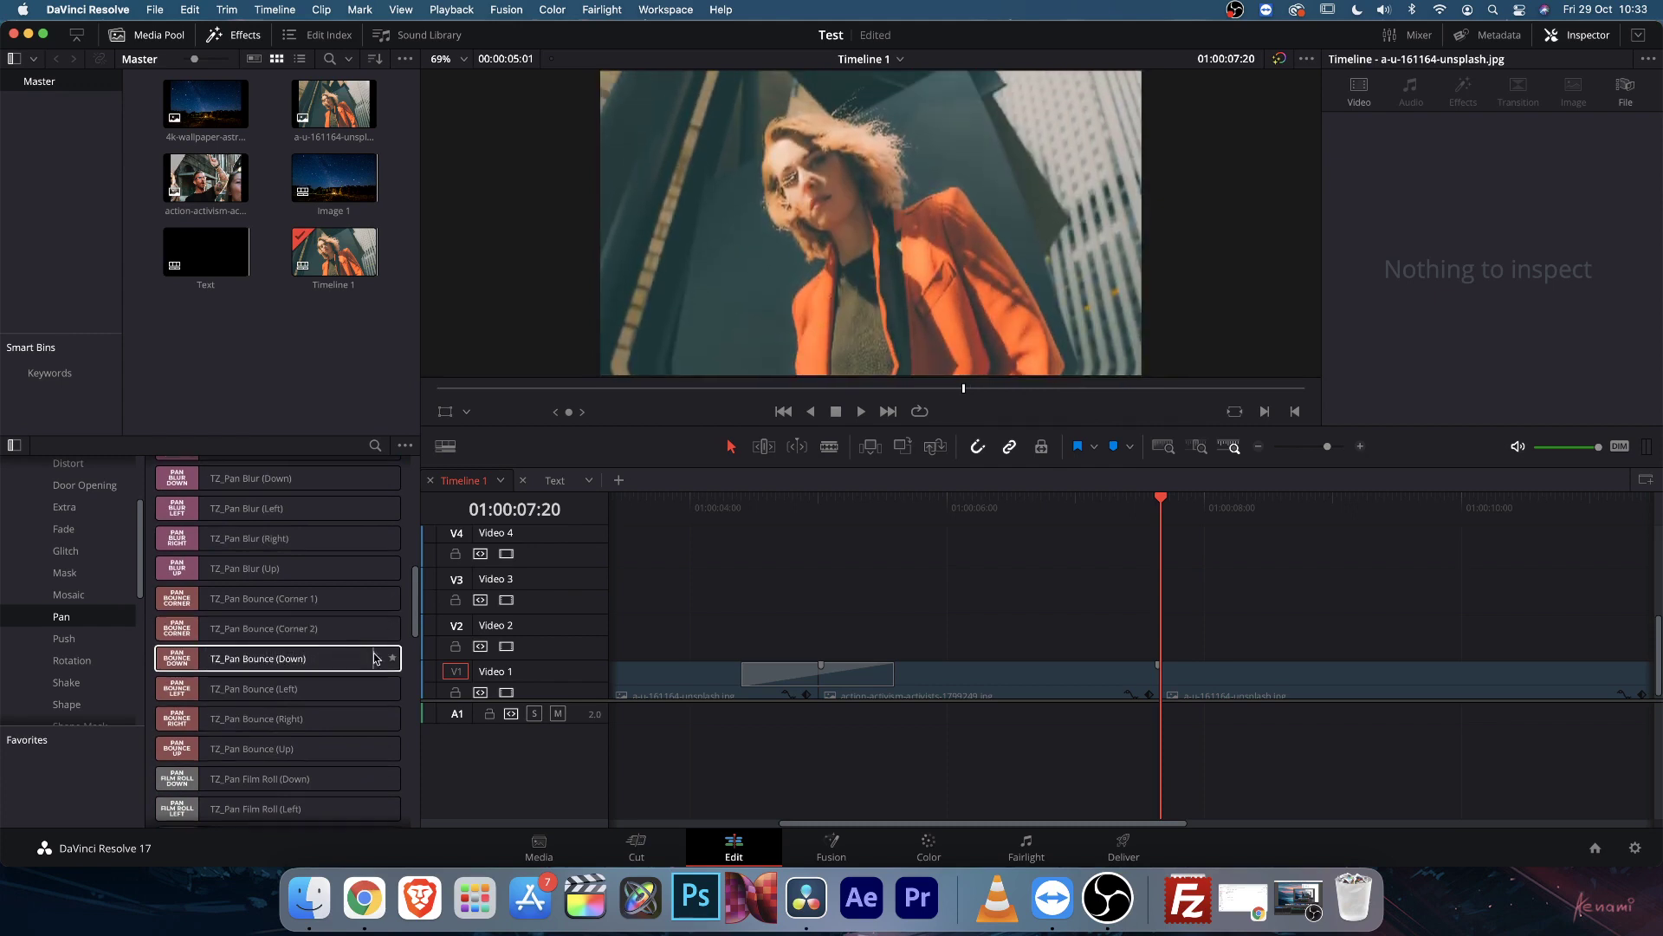
pyautogui.scroll(-5, 355, 655)
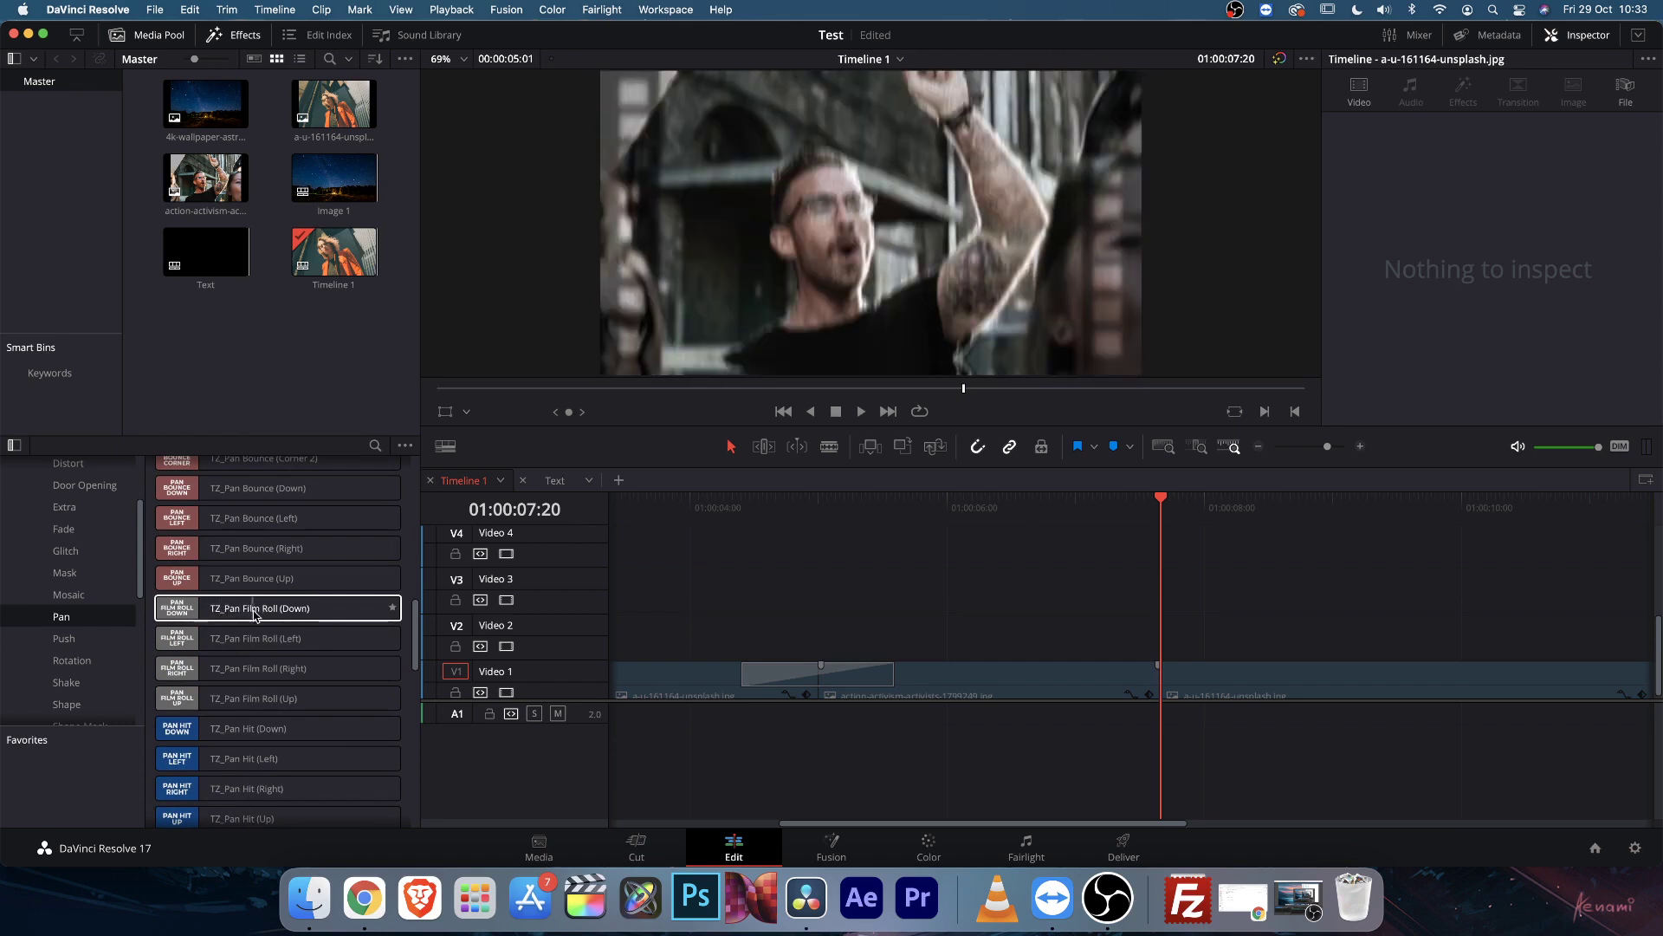
pyautogui.scroll(-4, 303, 617)
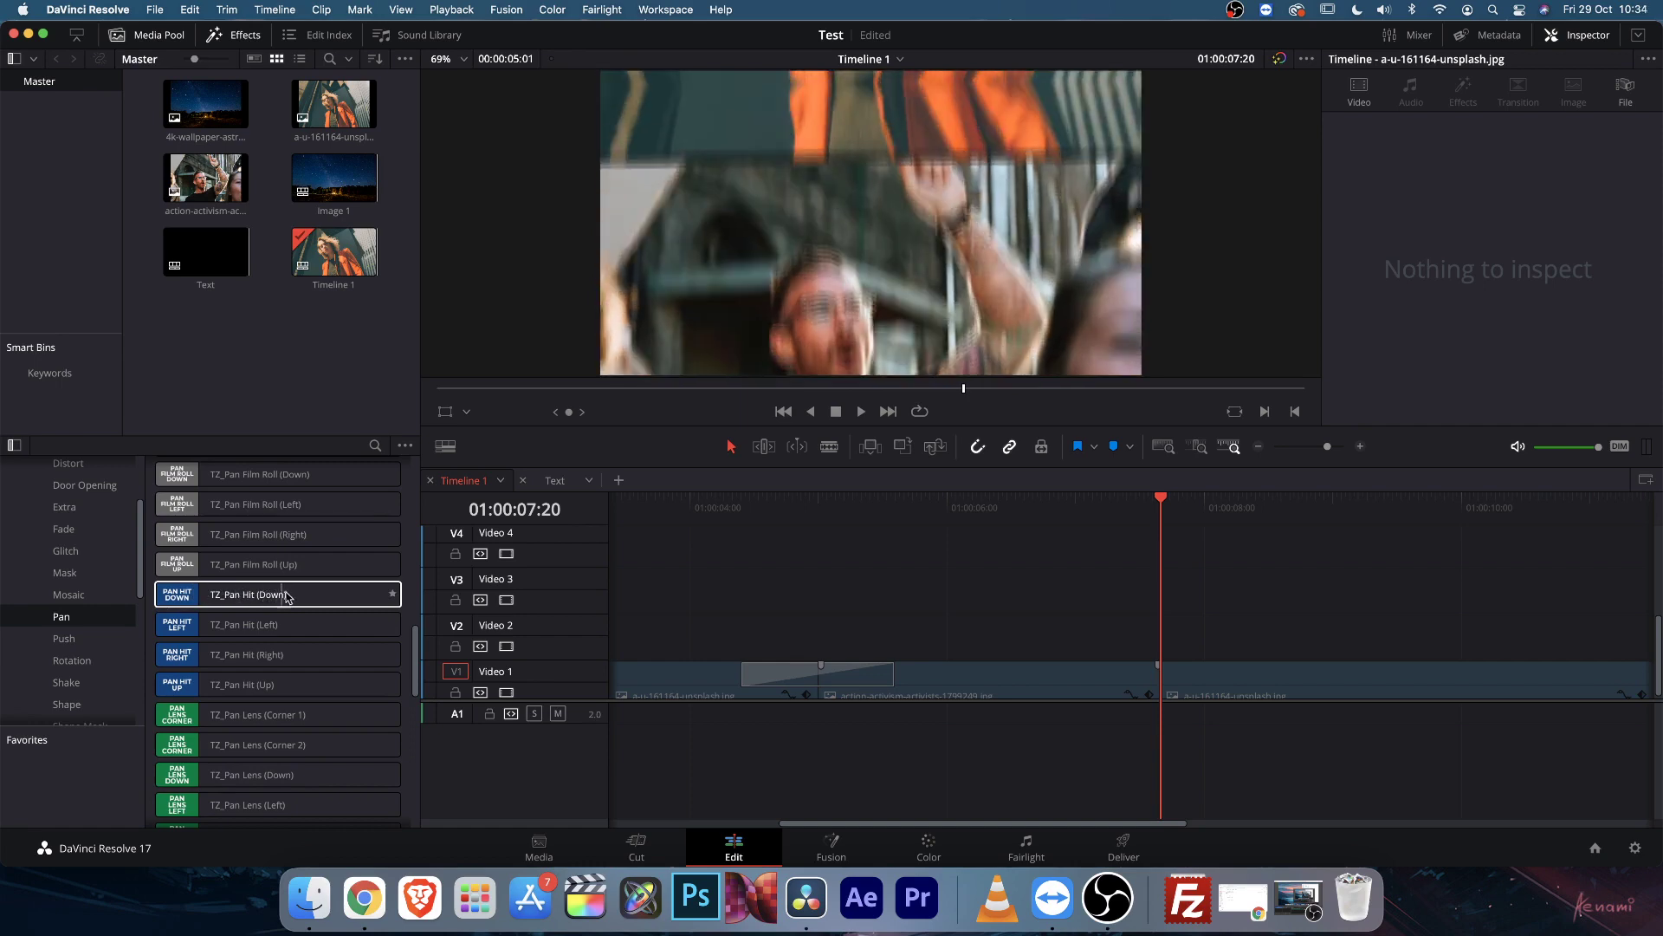
pyautogui.click(282, 603)
pyautogui.moveTo(282, 603); pyautogui.dragTo(1159, 677)
# Play and scrub through the TZ_Pan Hit (Down) transition from its start to examine how the clips move
pyautogui.click(1104, 497)
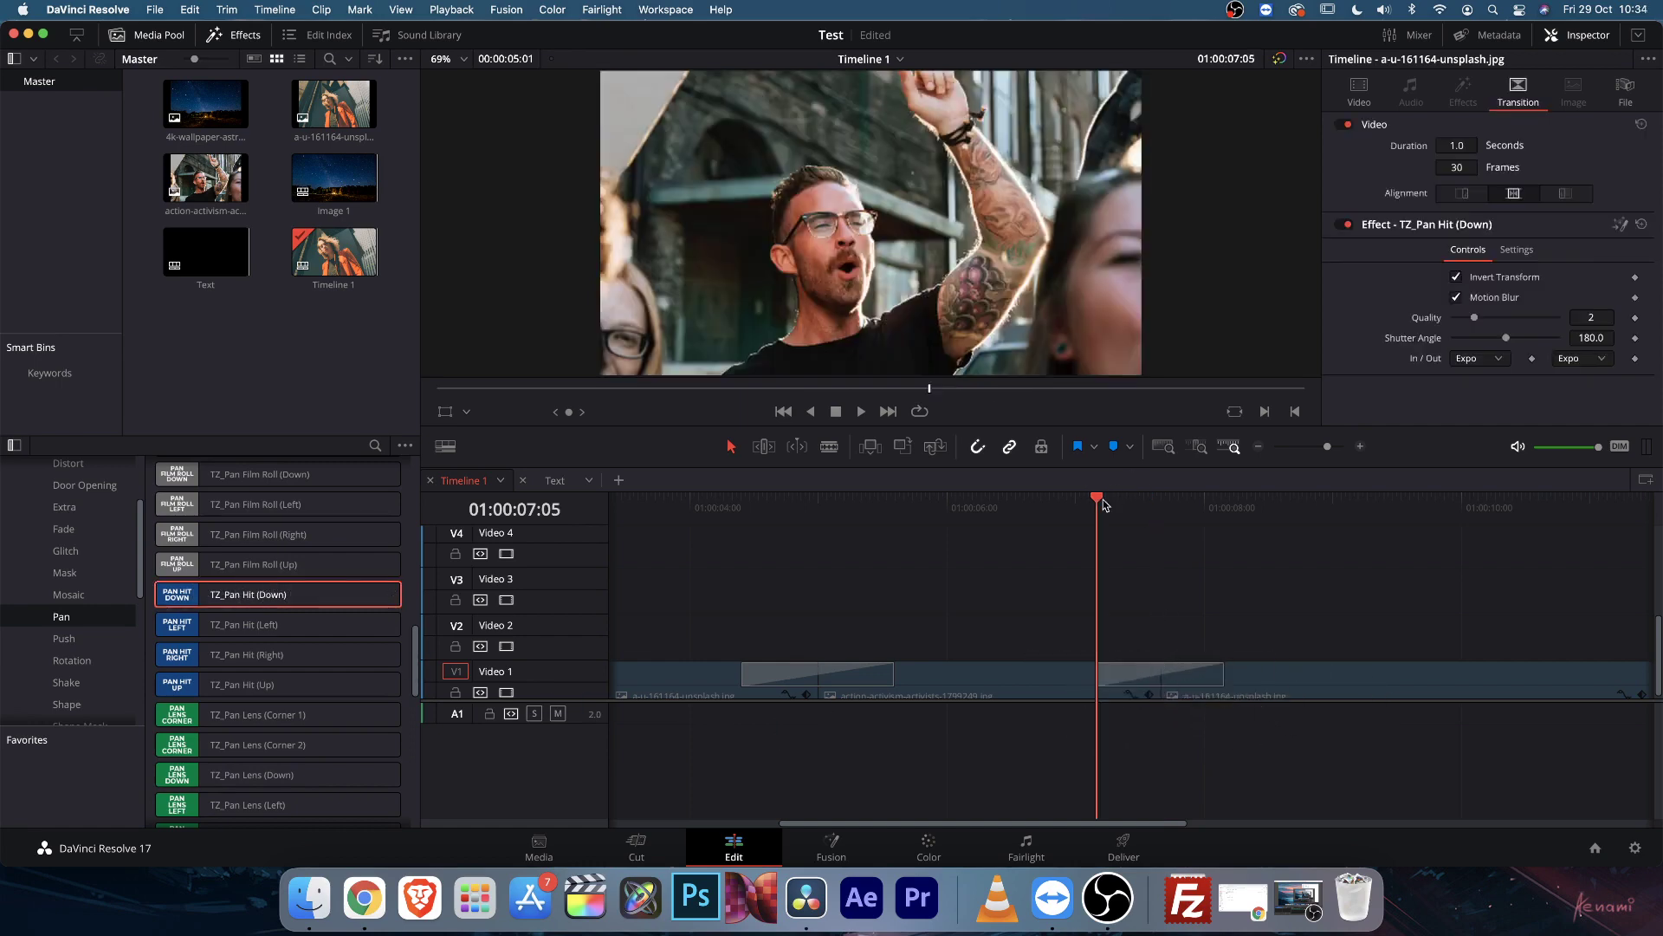
pyautogui.moveTo(1140, 499)
pyautogui.mouseDown()
pyautogui.moveTo(1218, 500)
pyautogui.moveTo(1115, 510)
pyautogui.mouseUp()
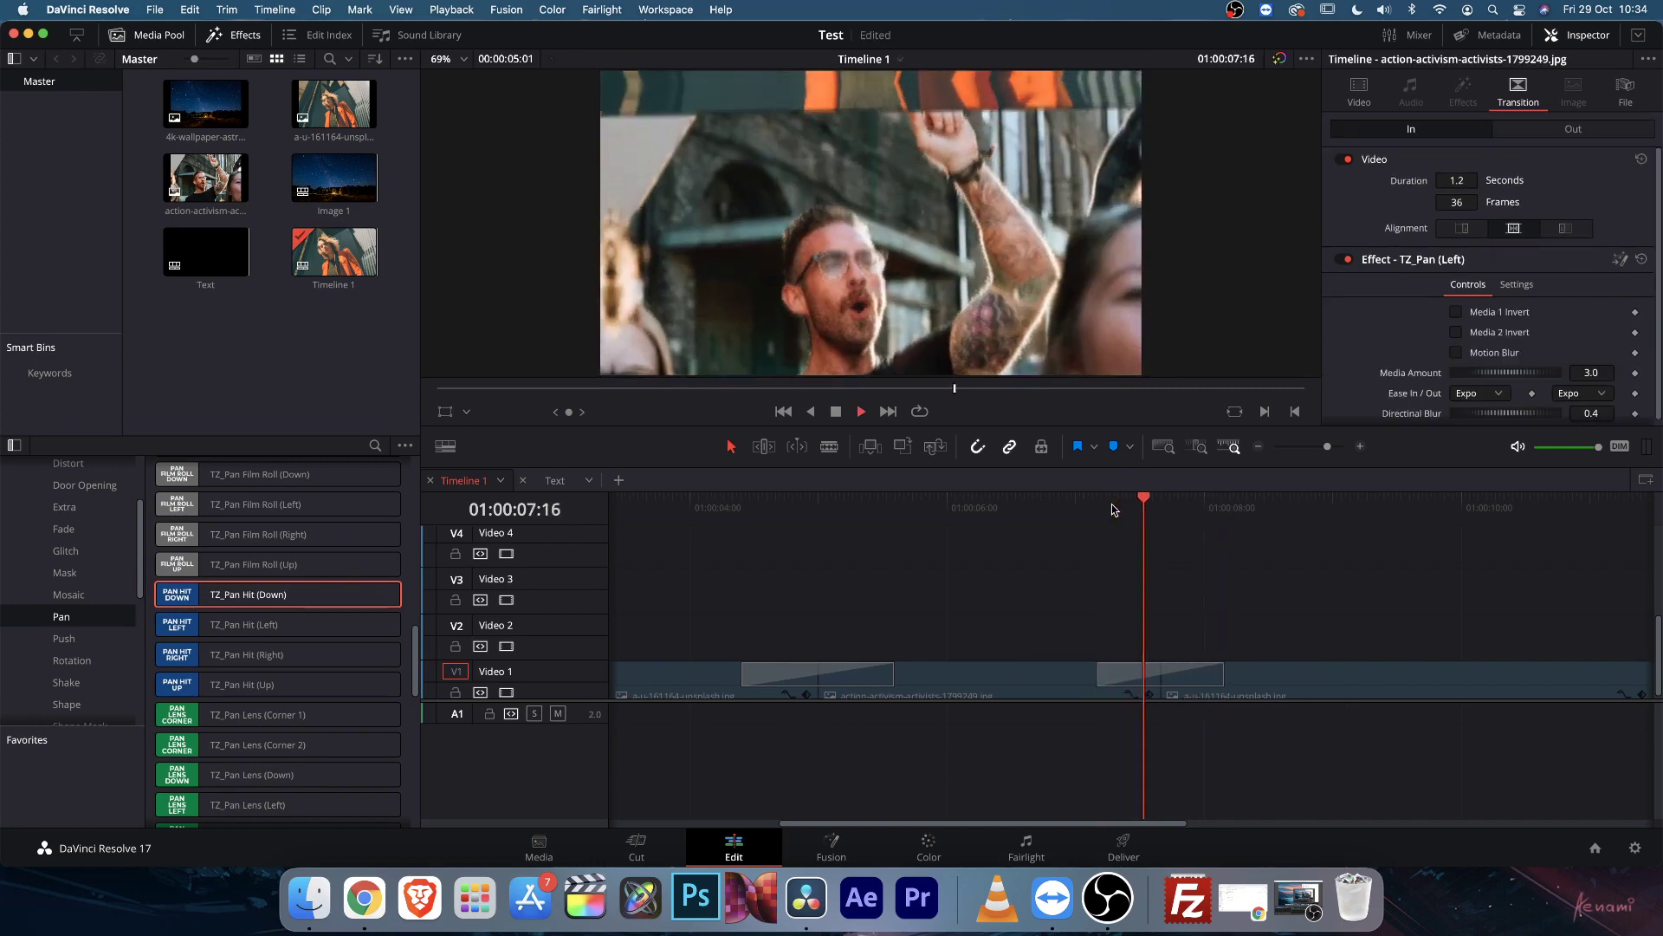
pyautogui.click(1113, 511)
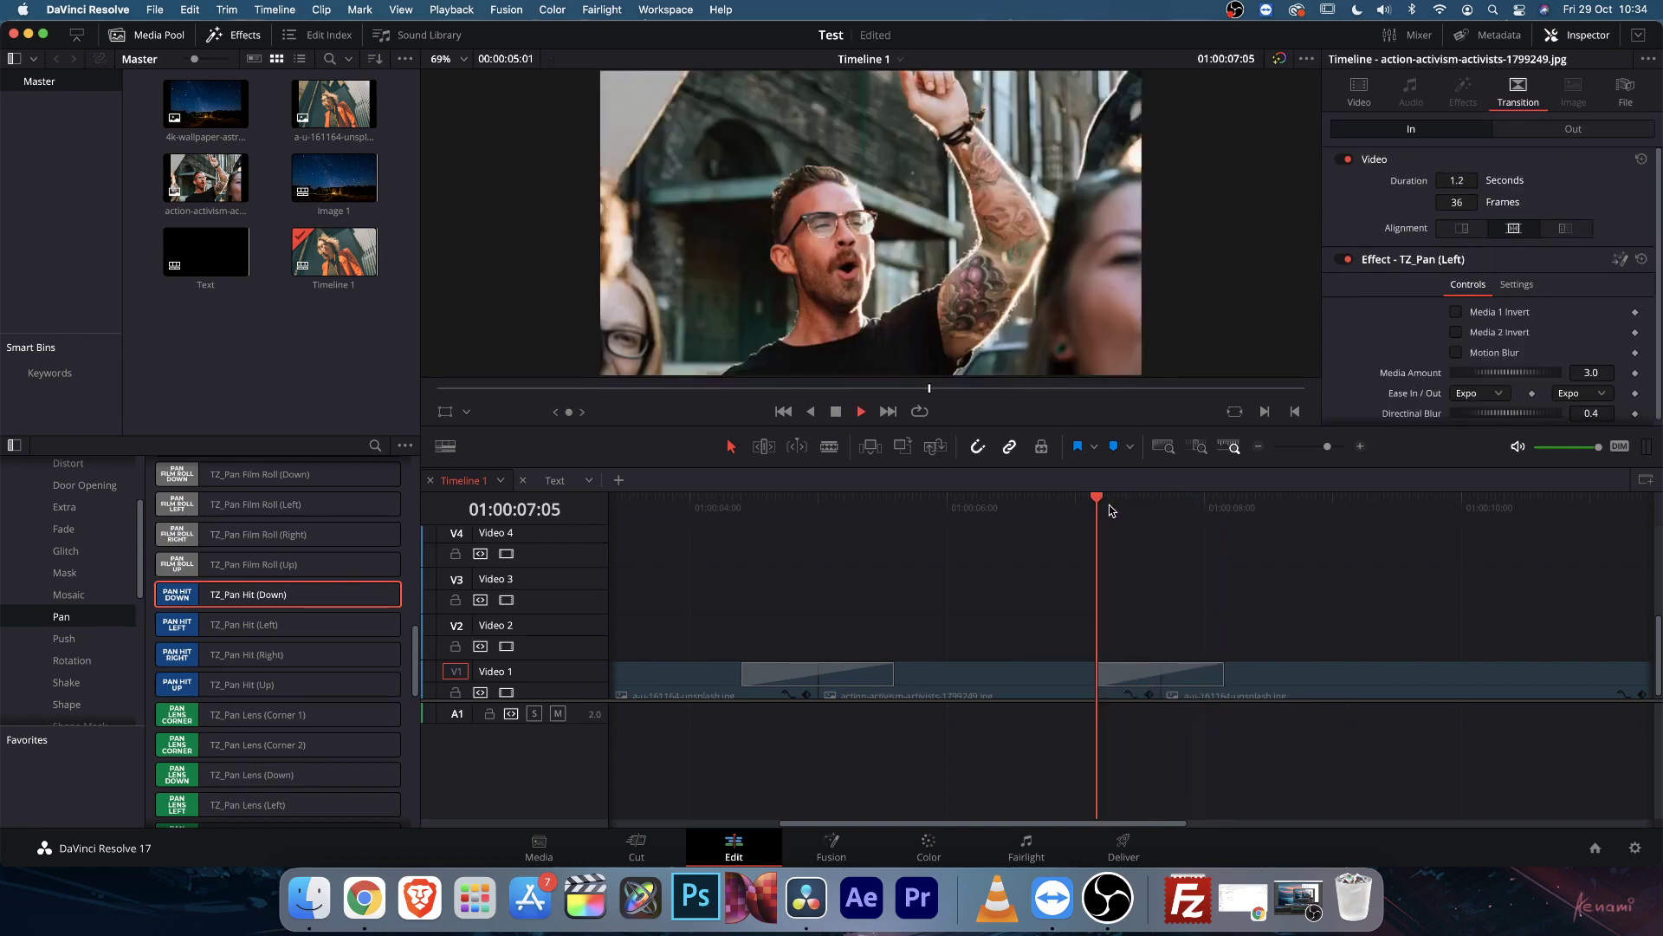
pyautogui.click(1111, 510)
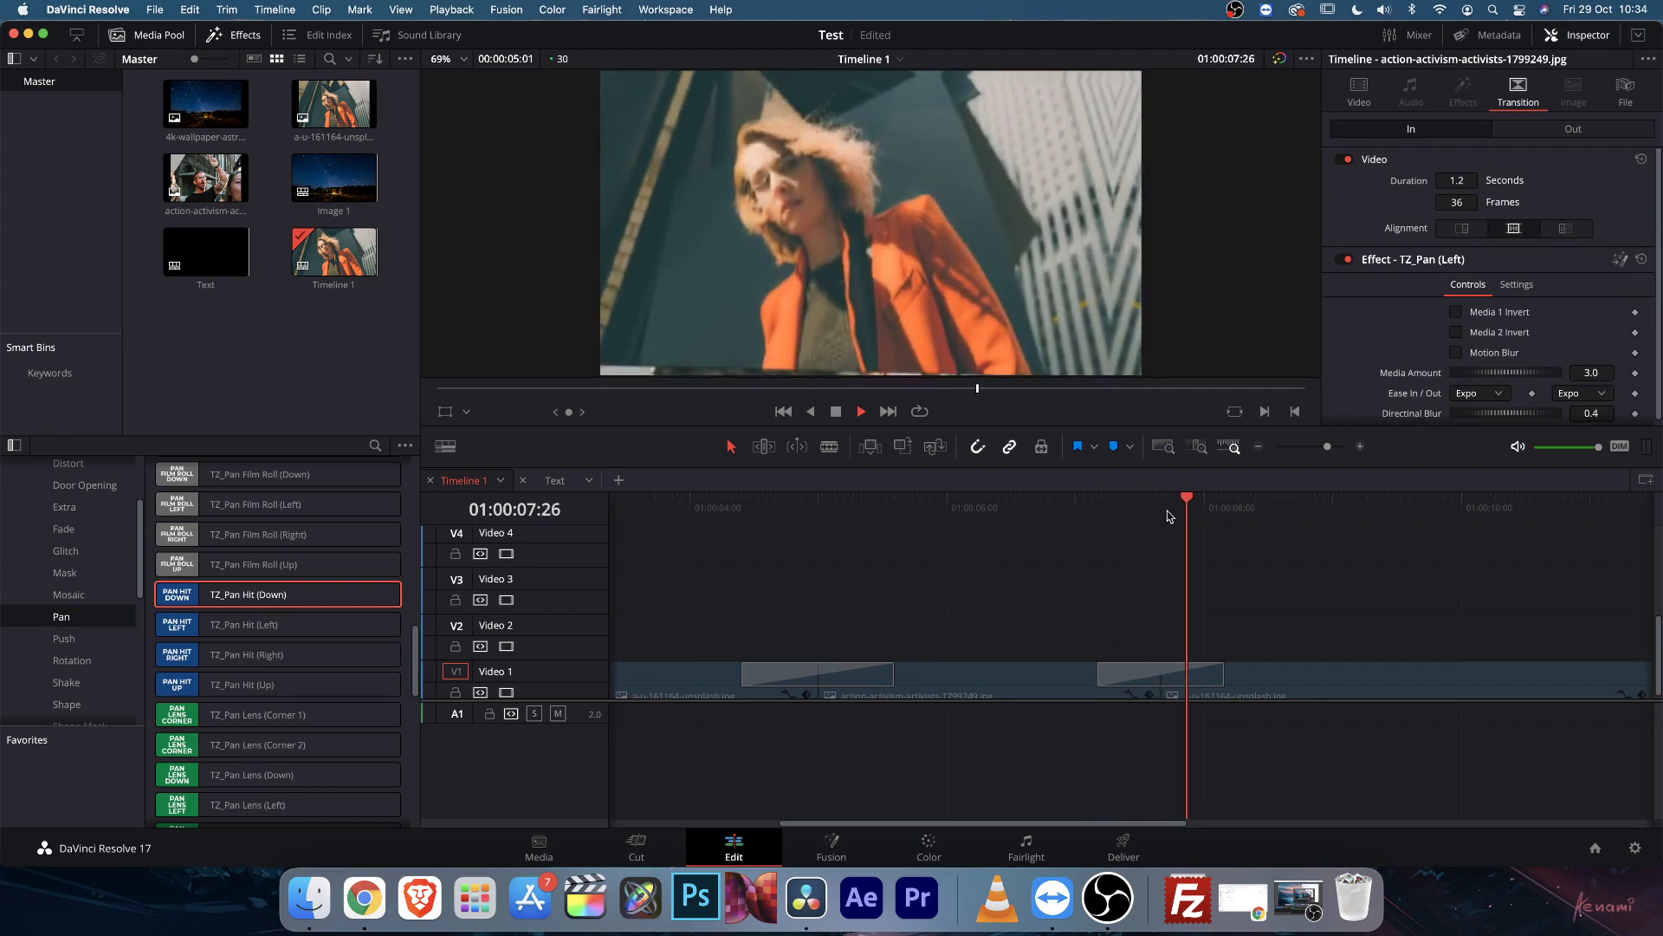
pyautogui.click(1167, 517)
pyautogui.click(1152, 624)
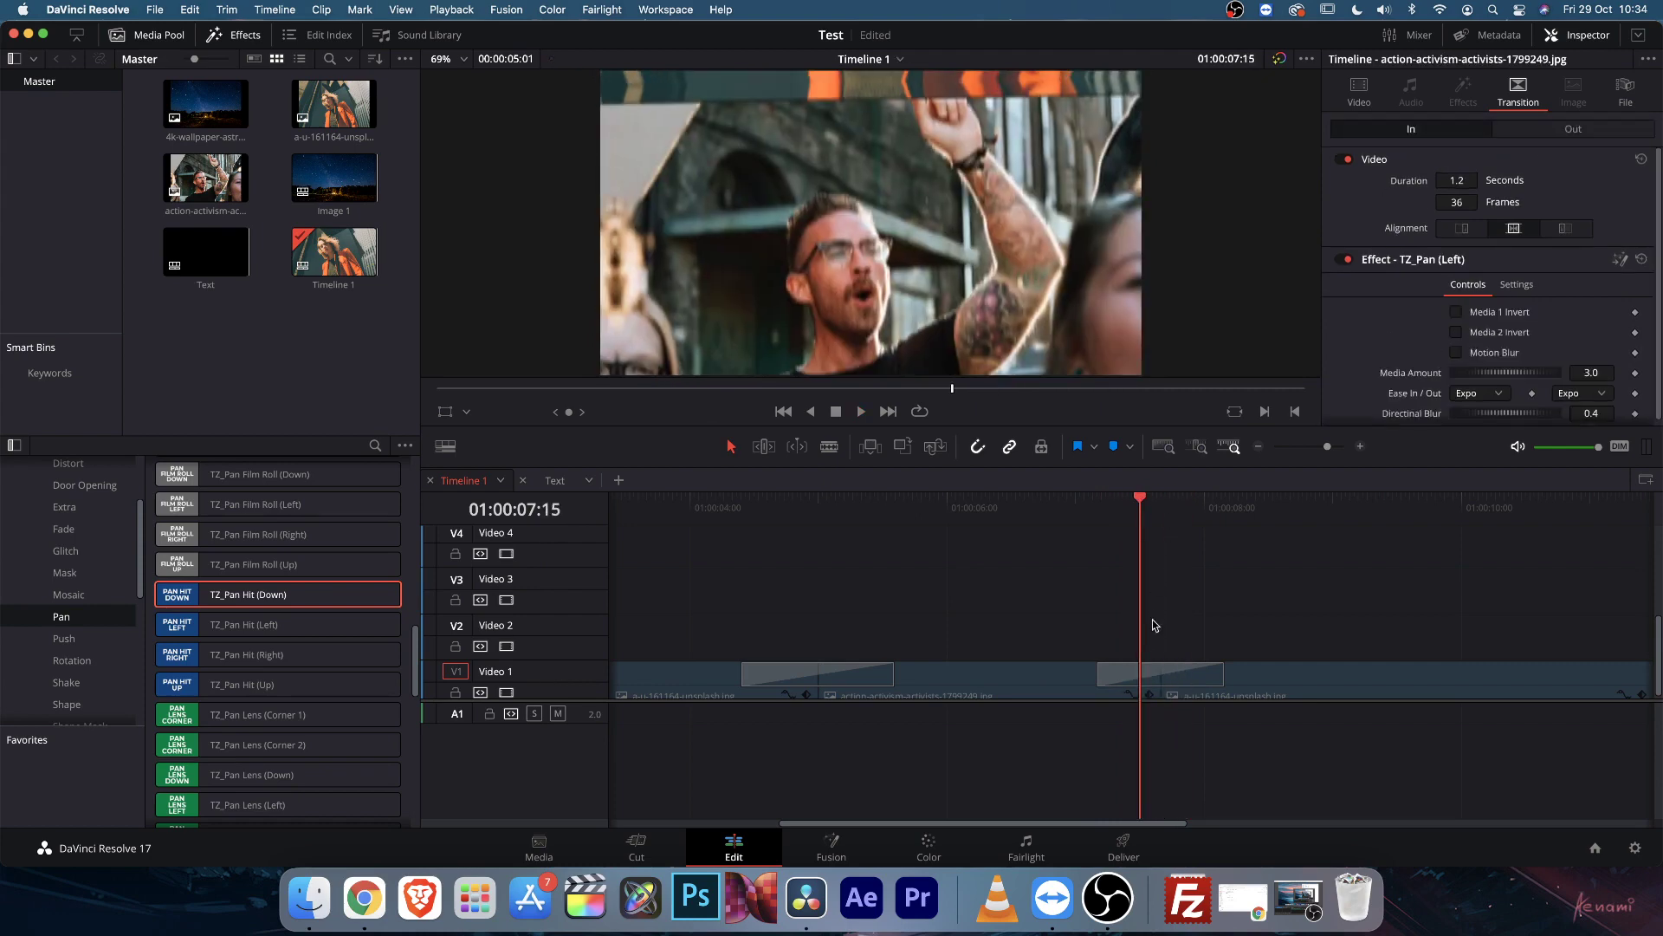
# Remove the TZ_Pan Hit (Down) transition from the second Video 1 cut and browse the Pan Lens and Pan Panaromic transitions
pyautogui.click(1135, 674)
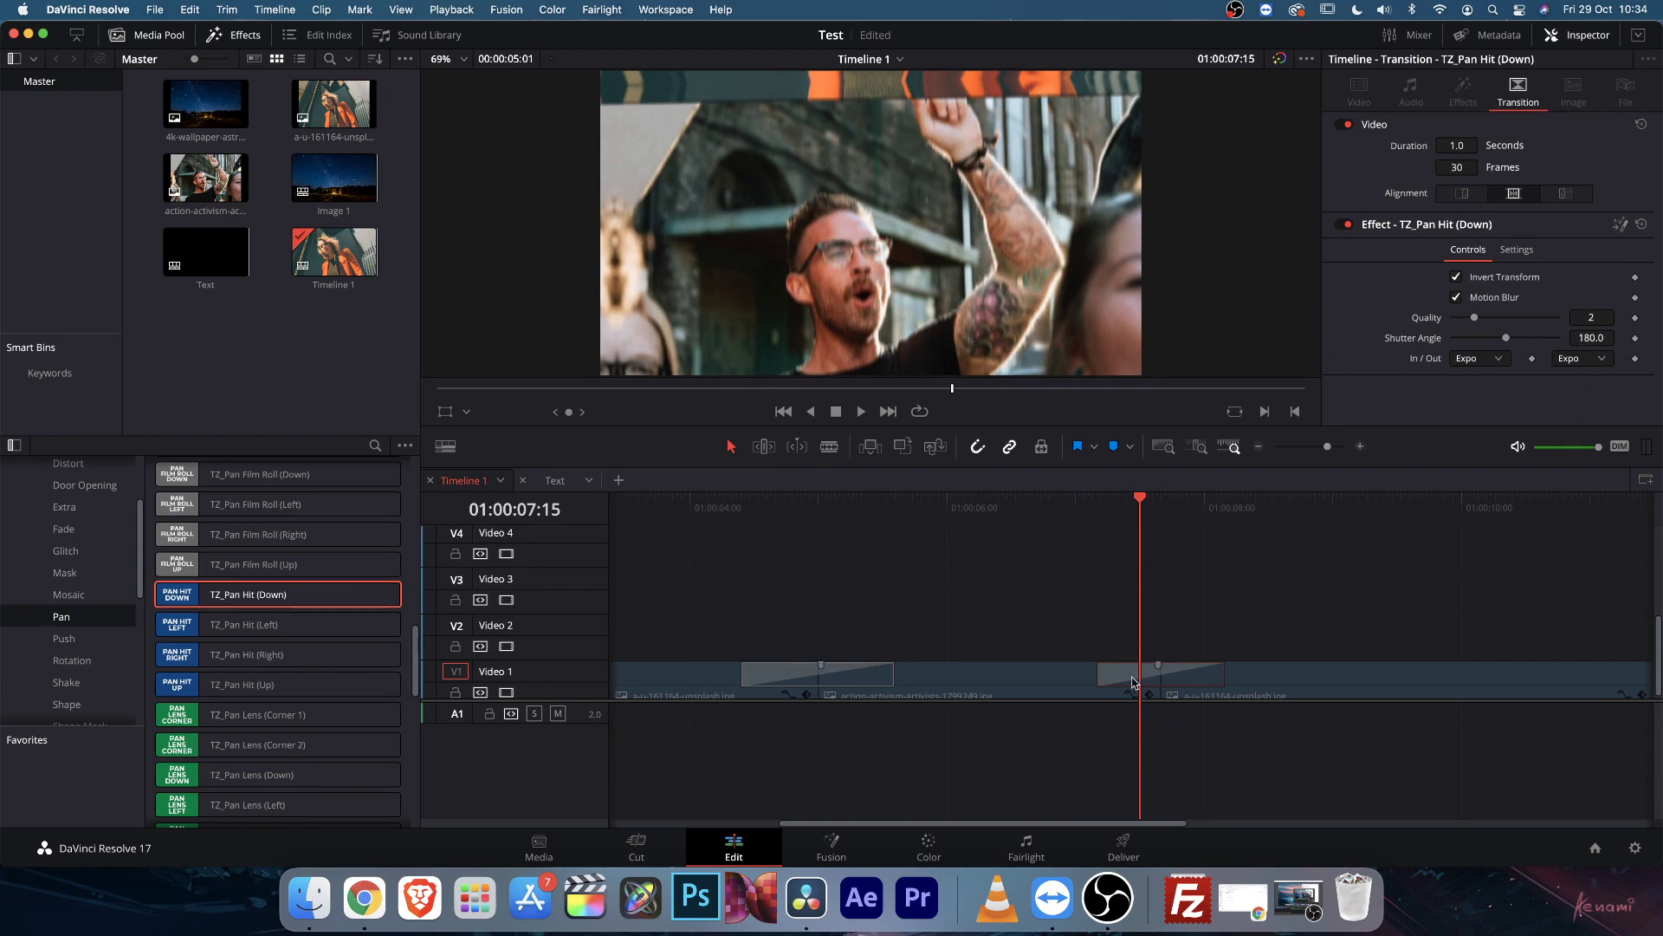
pyautogui.press('super+z')
pyautogui.scroll(-2, 286, 641)
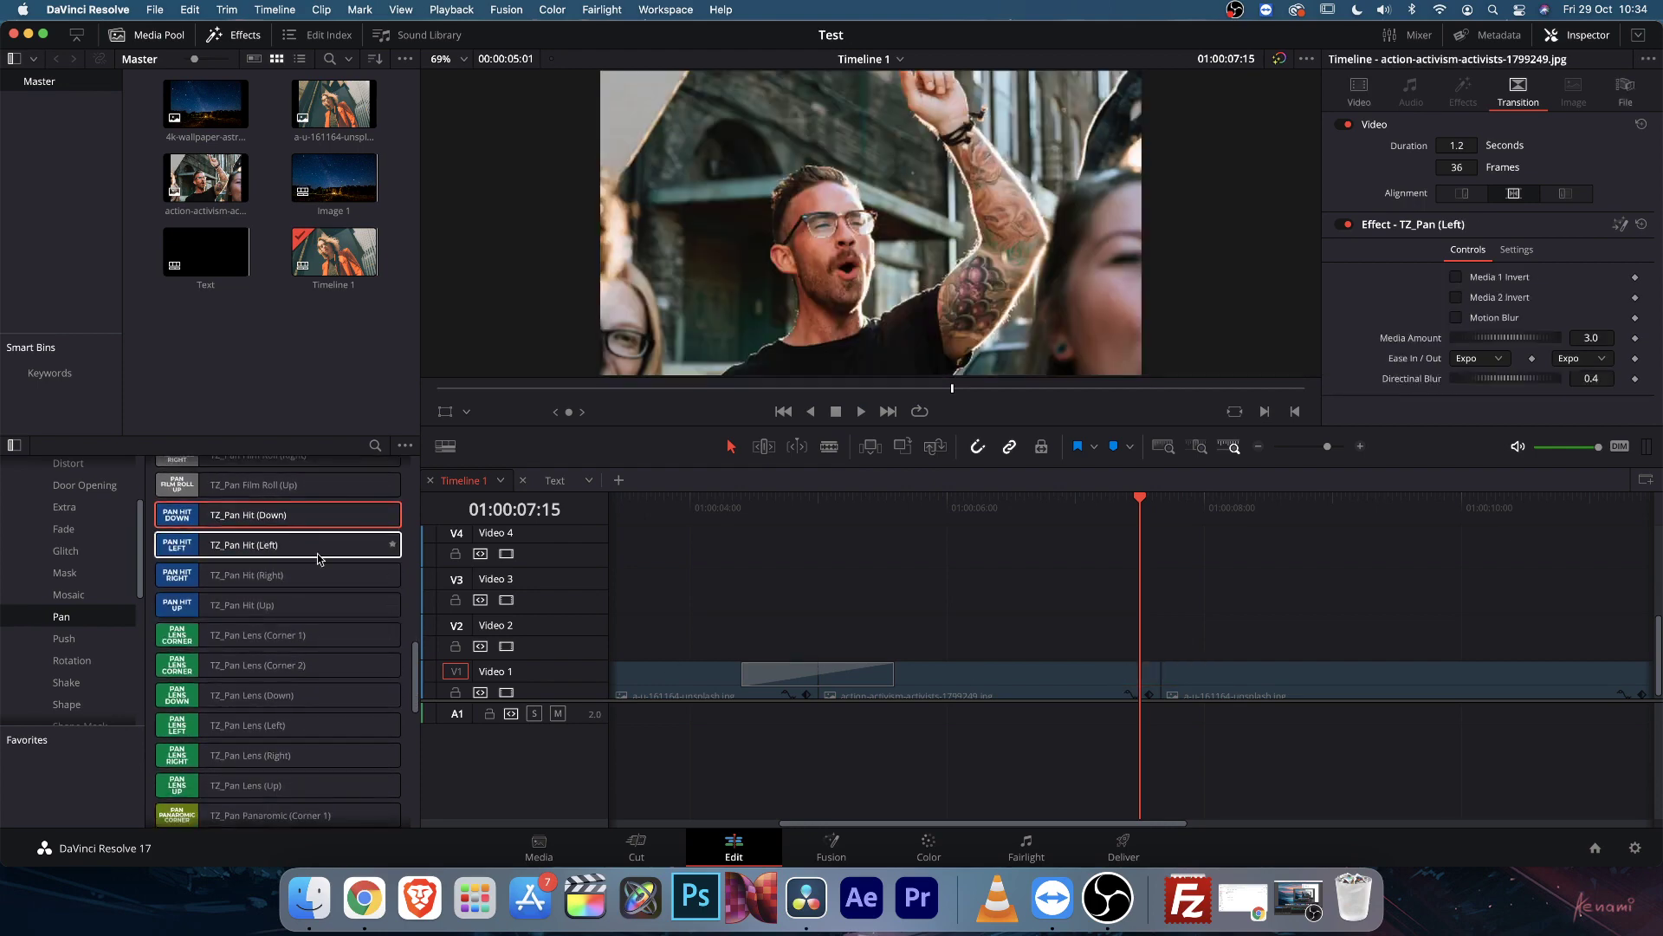
pyautogui.scroll(-1, 294, 606)
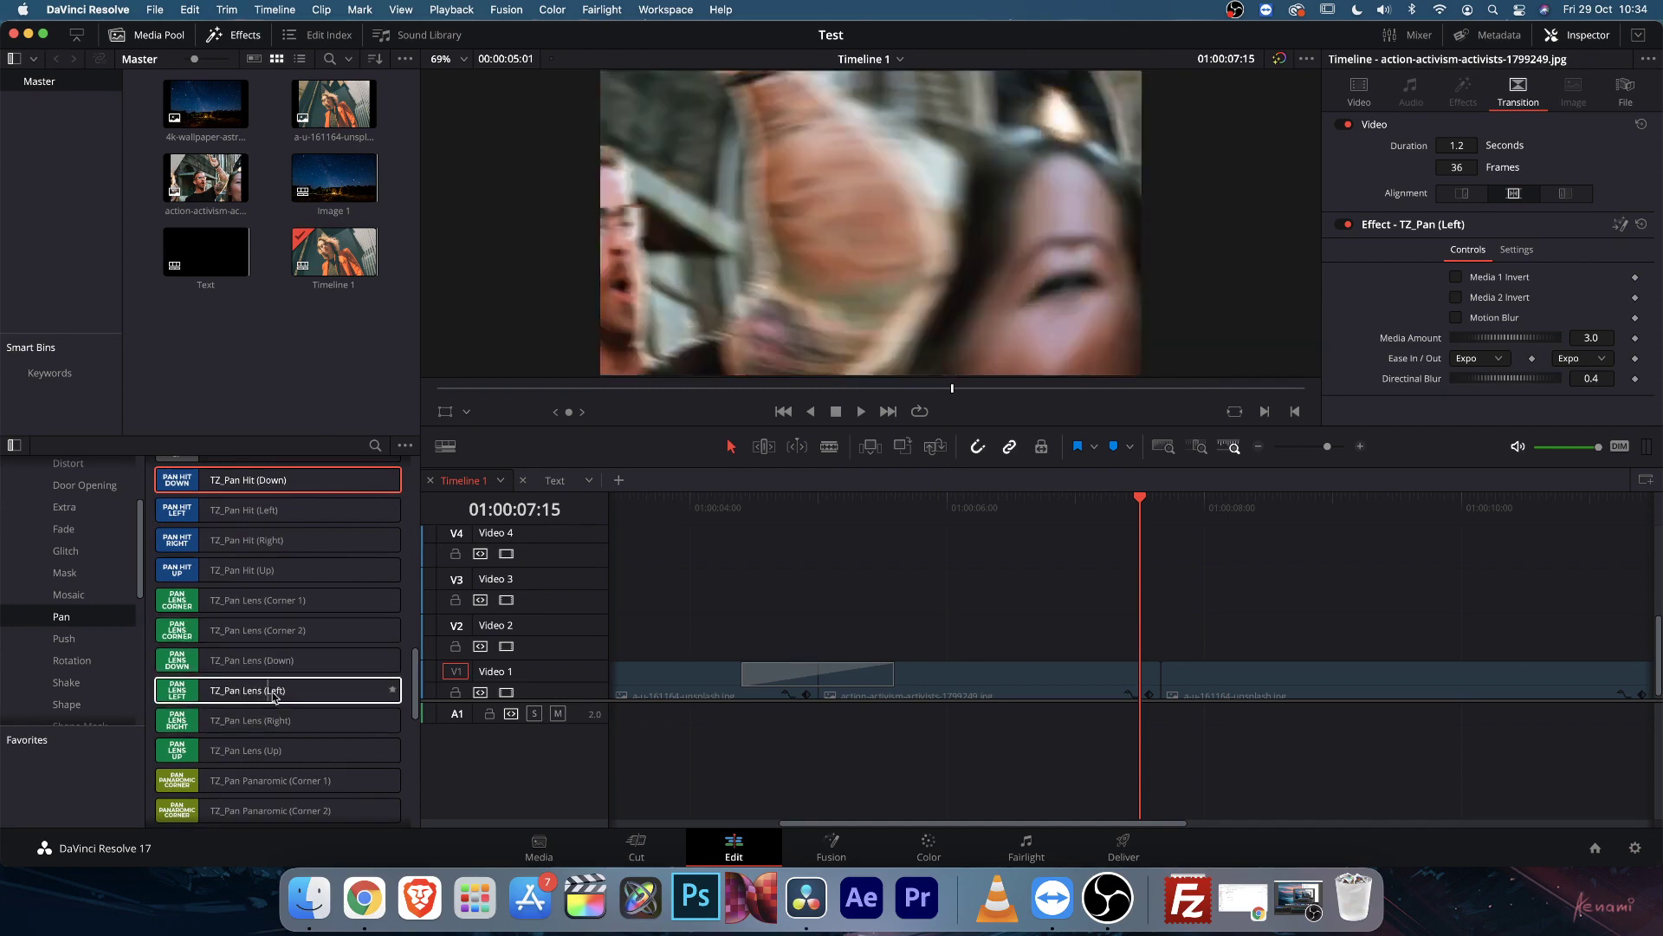
pyautogui.scroll(-3, 288, 720)
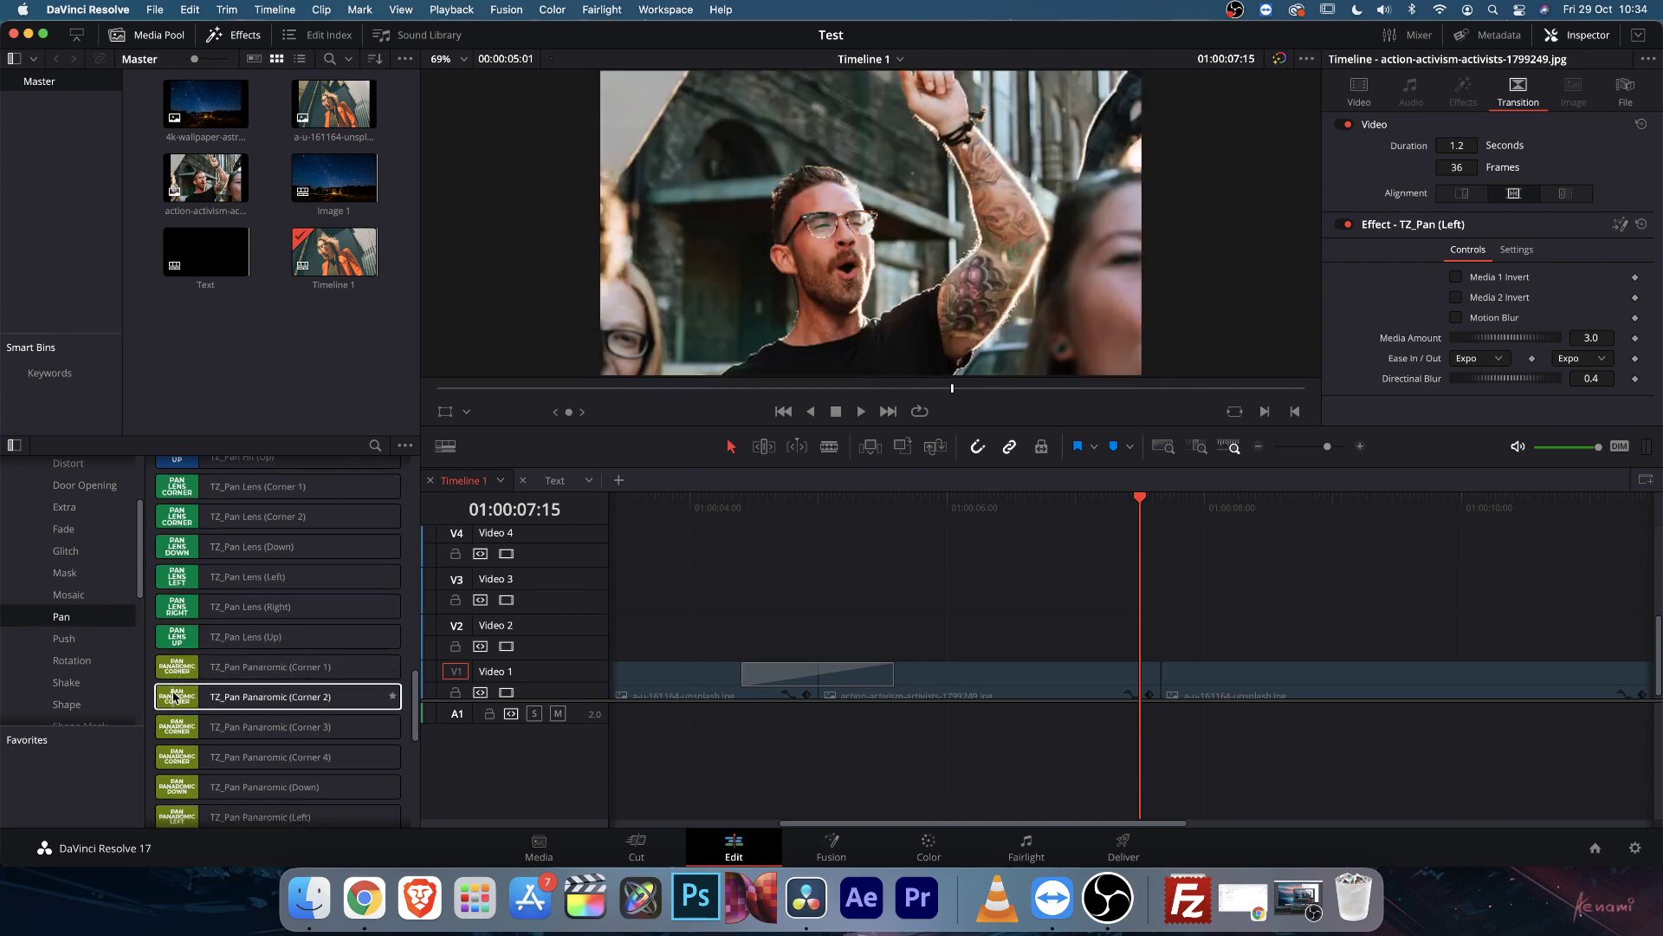
pyautogui.scroll(-2, 261, 701)
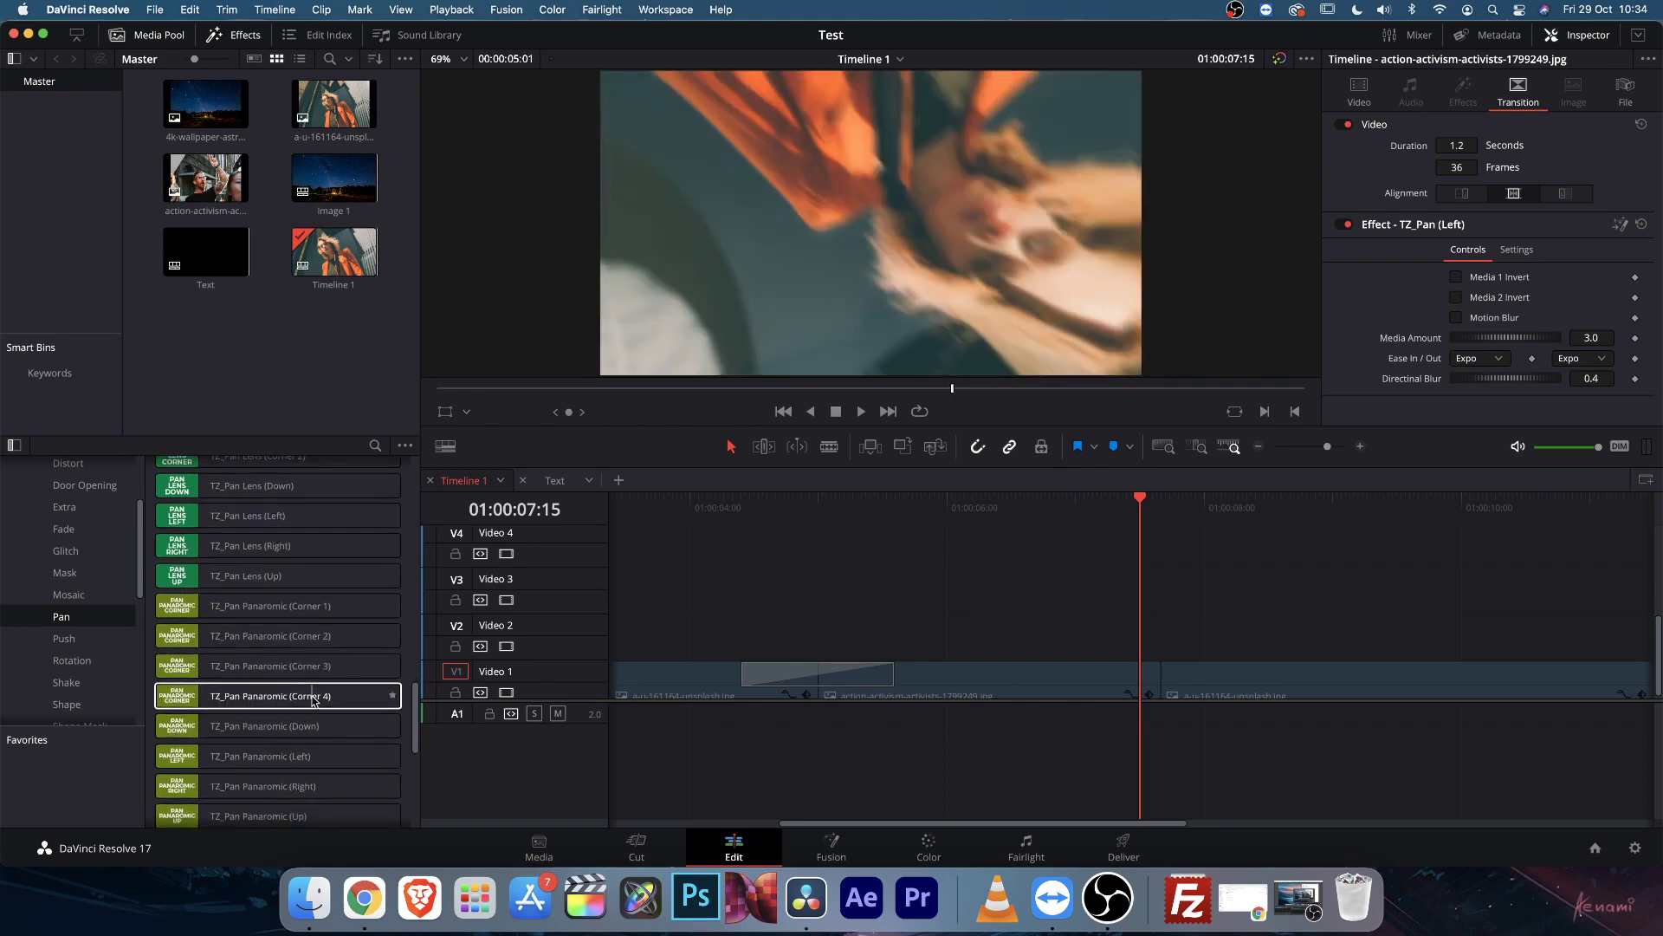
pyautogui.scroll(-3, 310, 648)
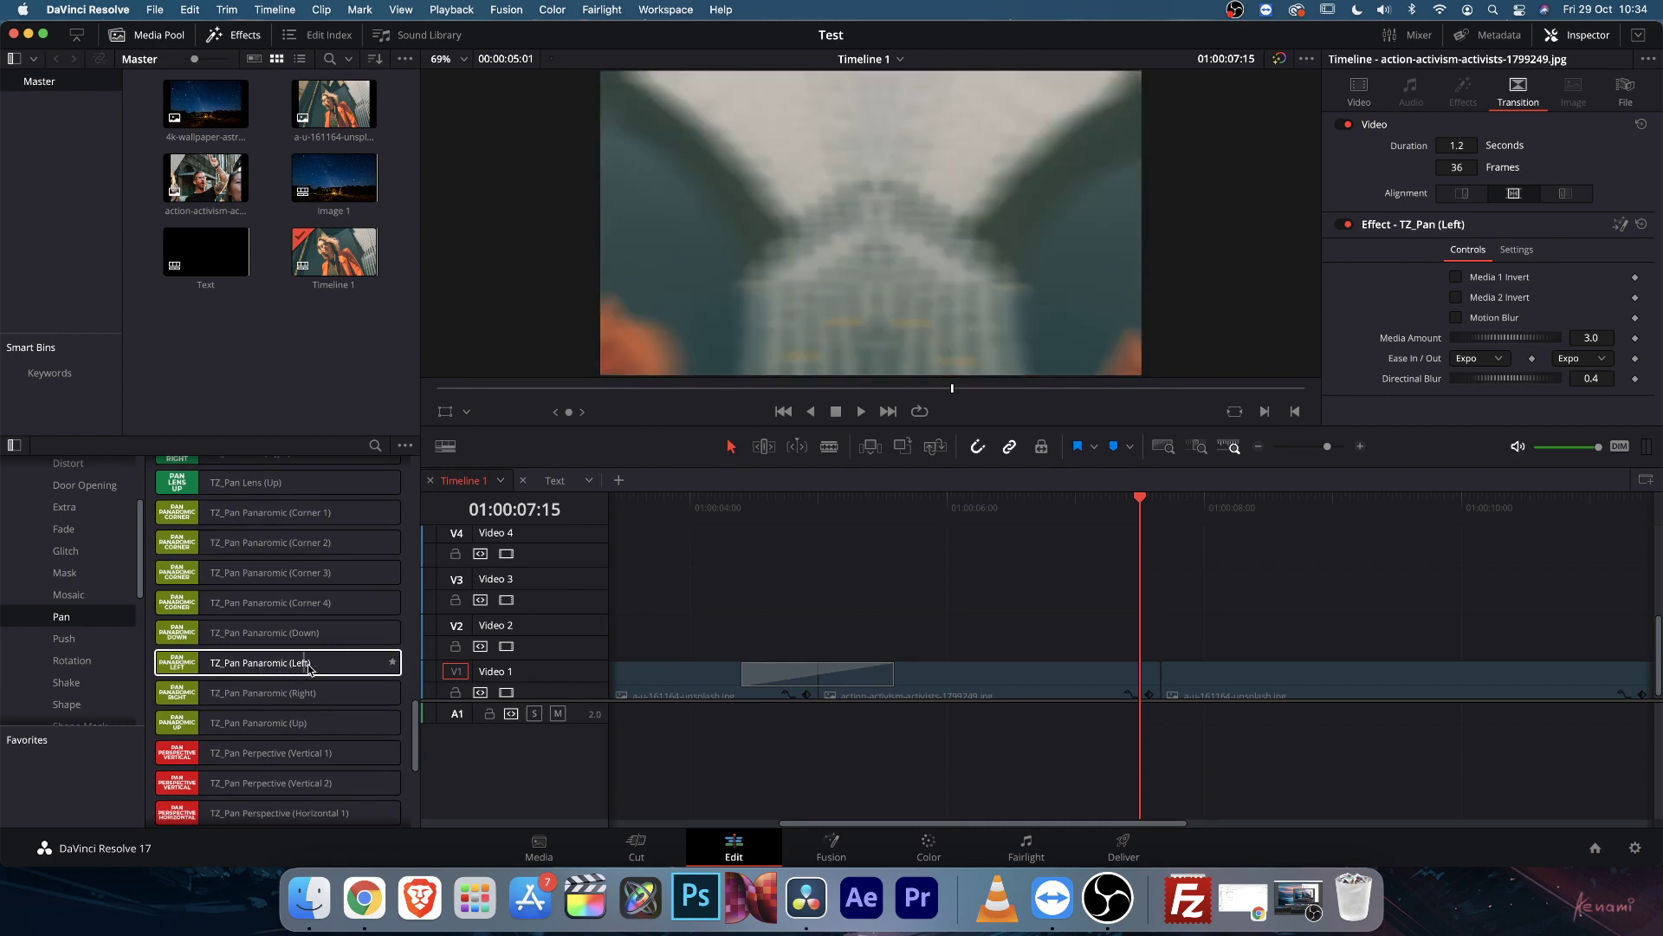
pyautogui.scroll(-3, 357, 665)
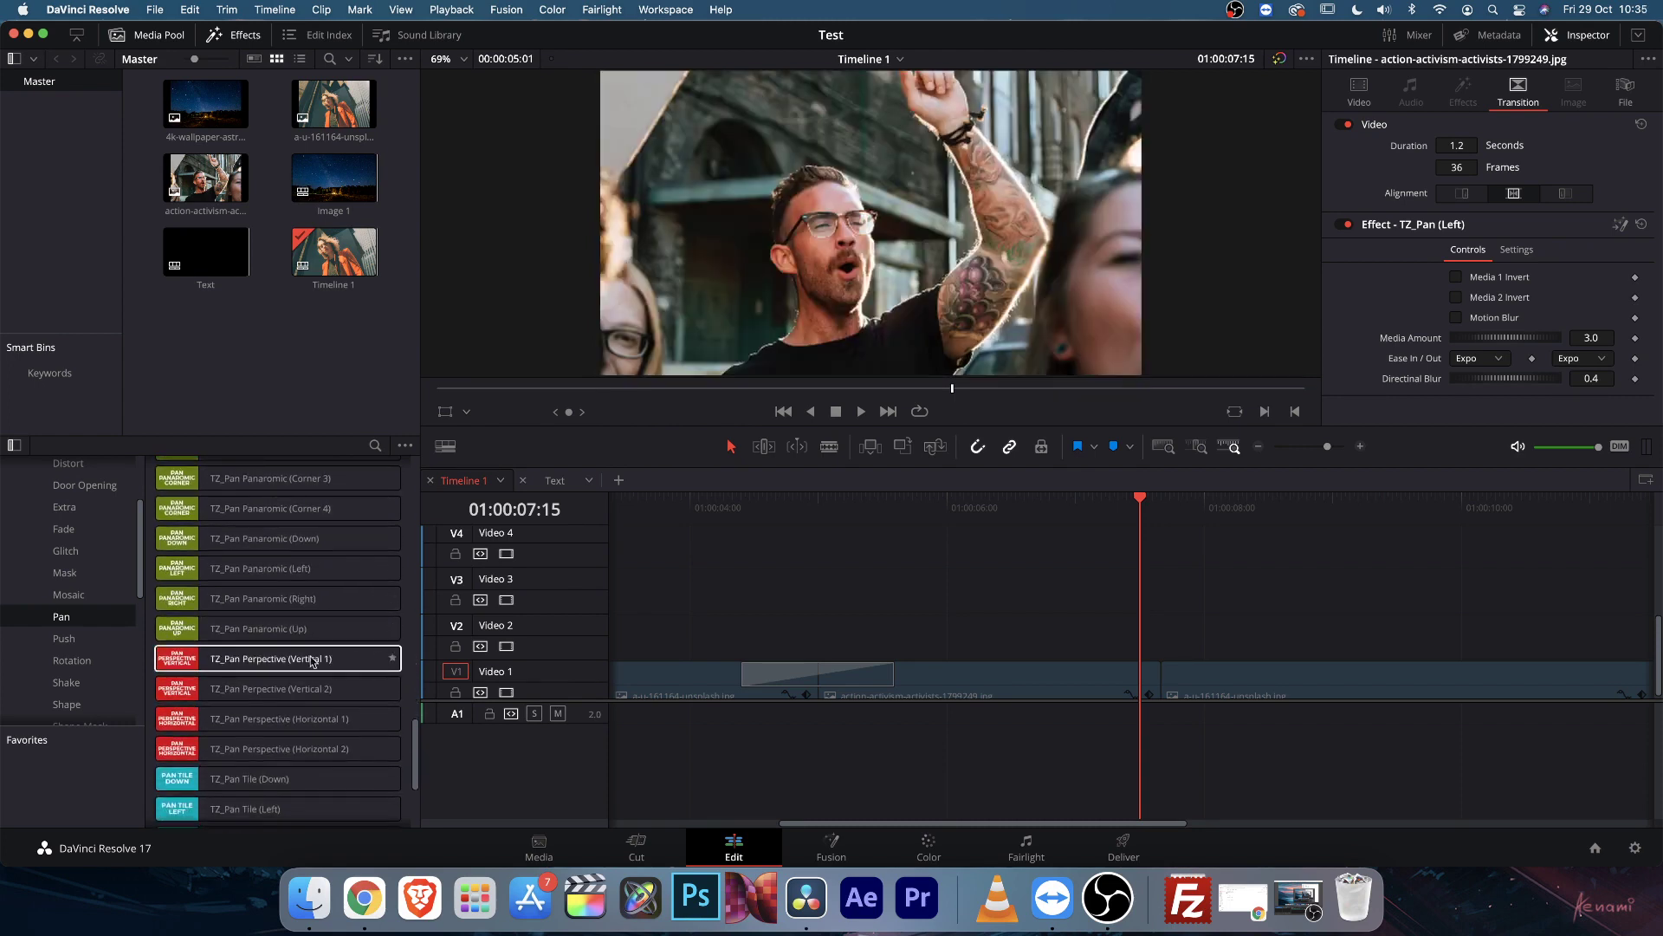
# Apply the TZ_Pan Perpective (Vertical 1) transition to the second Video 1 cut and play it from its start
pyautogui.moveTo(297, 662); pyautogui.dragTo(1228, 680)
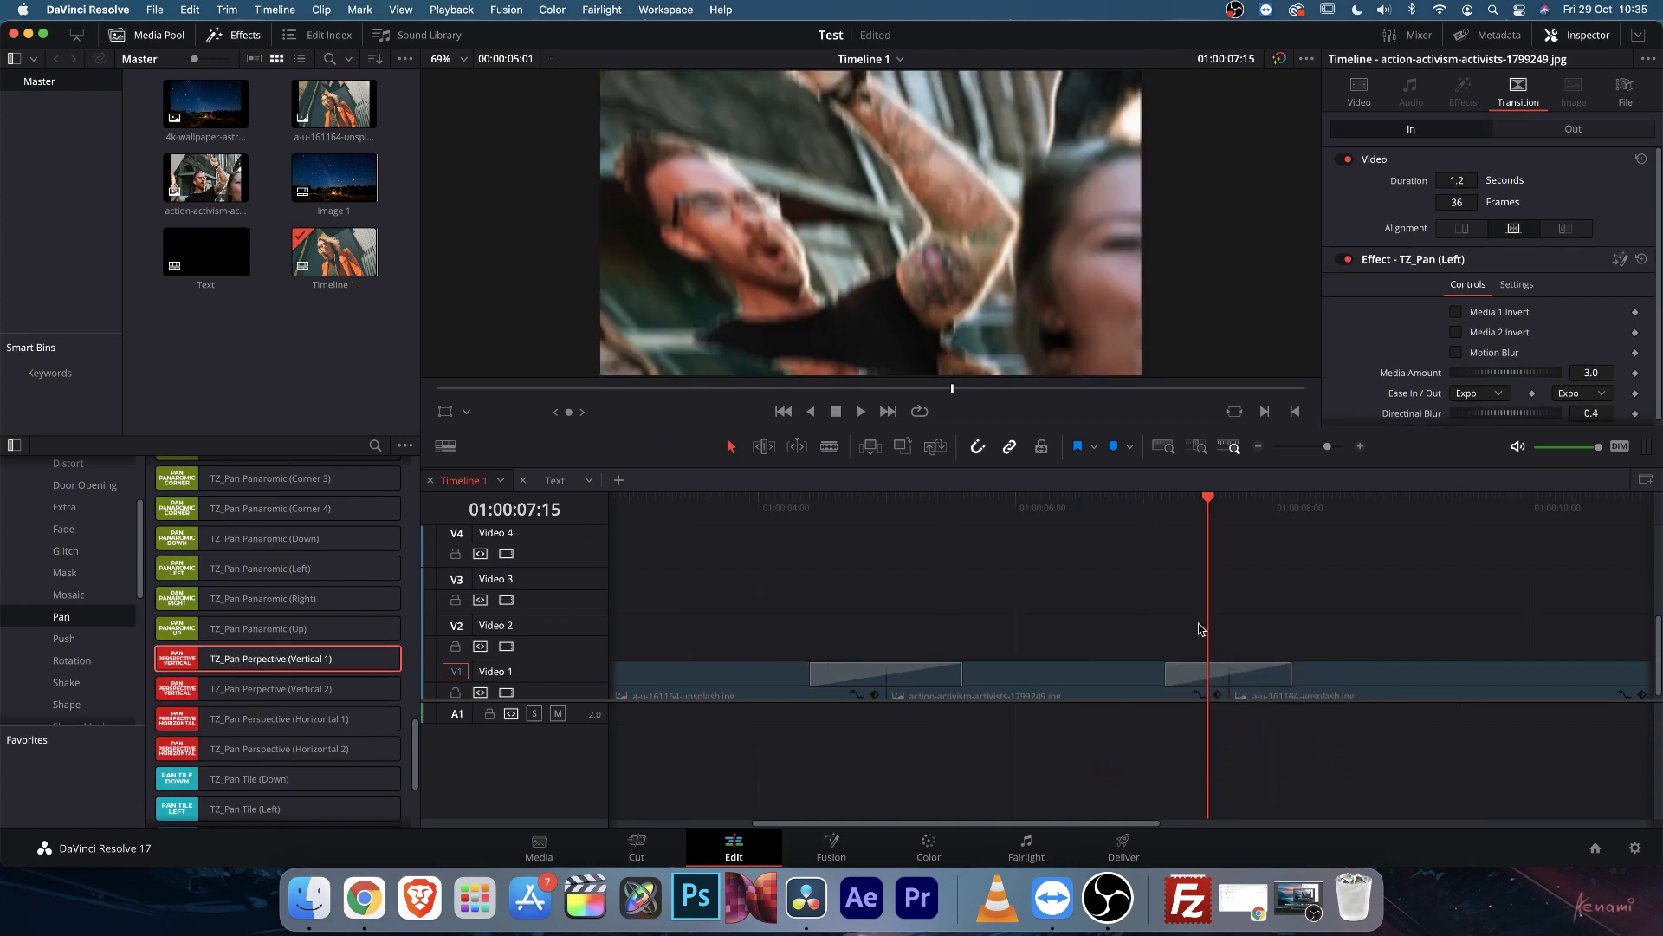
pyautogui.click(1166, 499)
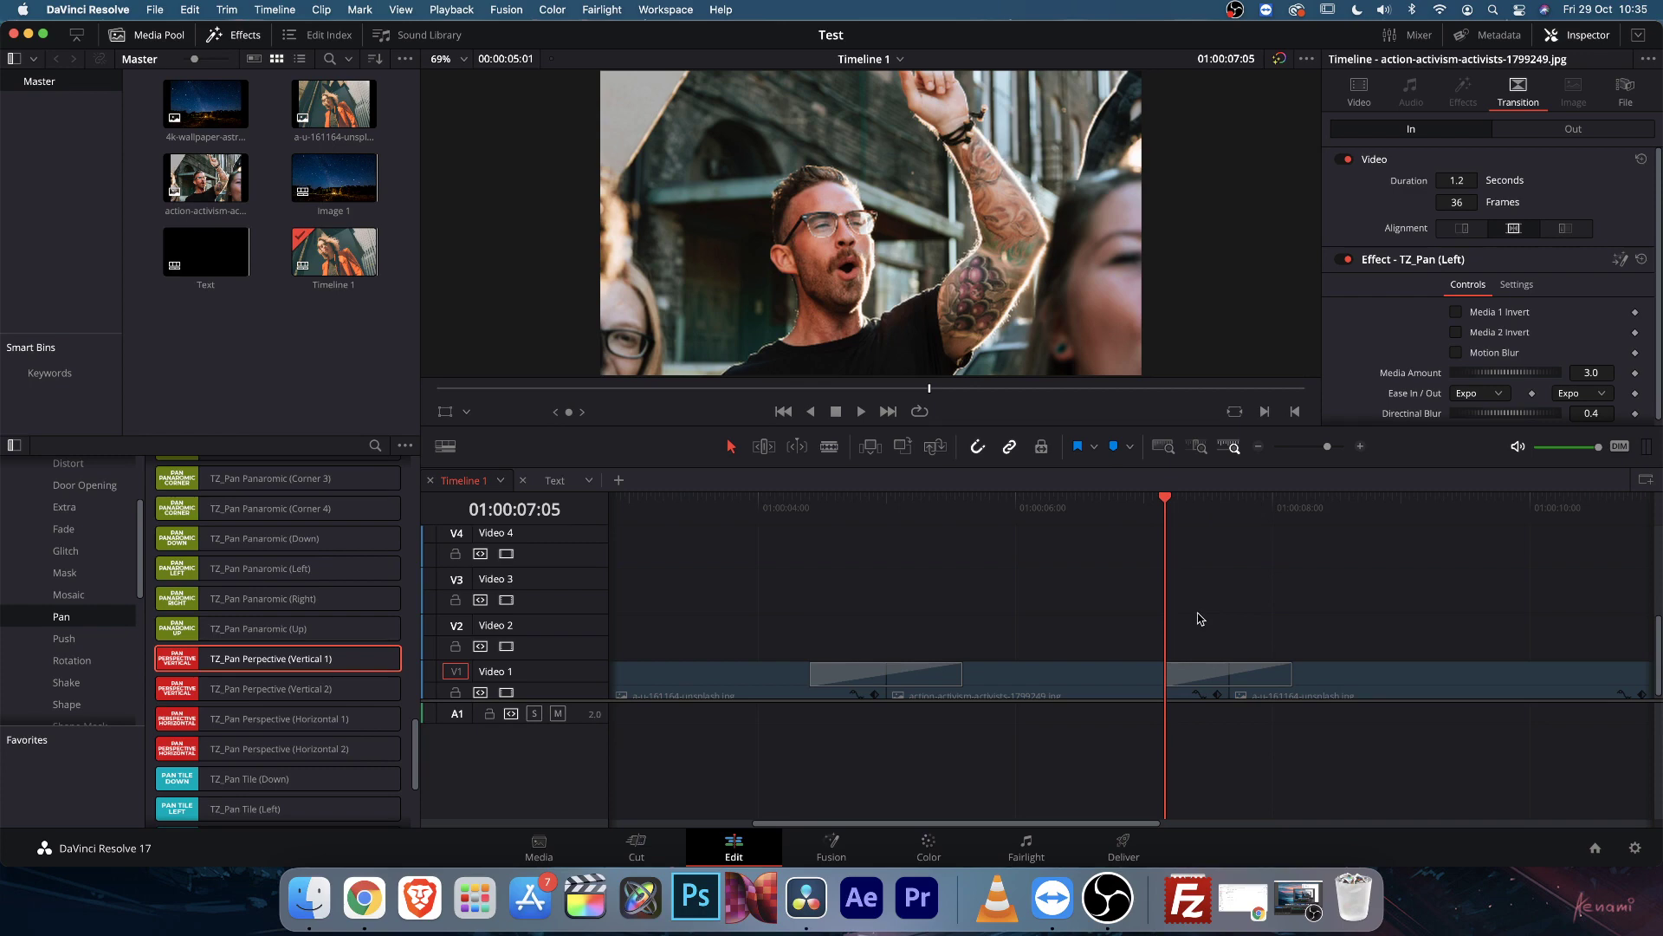
pyautogui.press('space')
pyautogui.click(1186, 507)
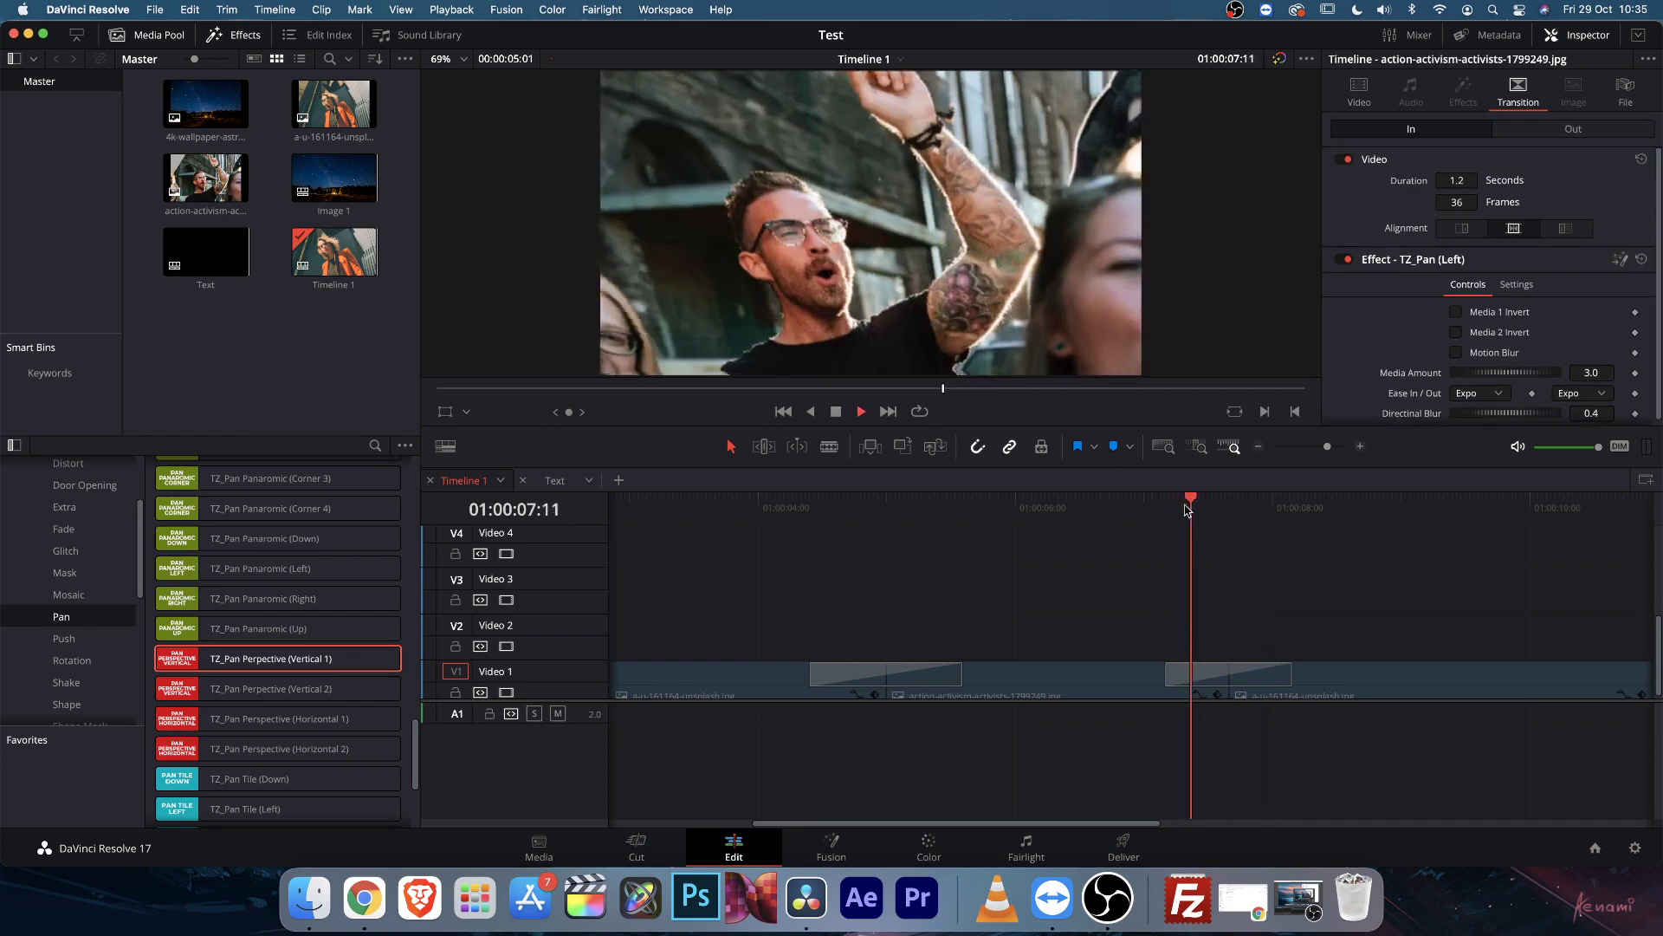
pyautogui.moveTo(1192, 509); pyautogui.dragTo(1165, 511)
pyautogui.press('space')
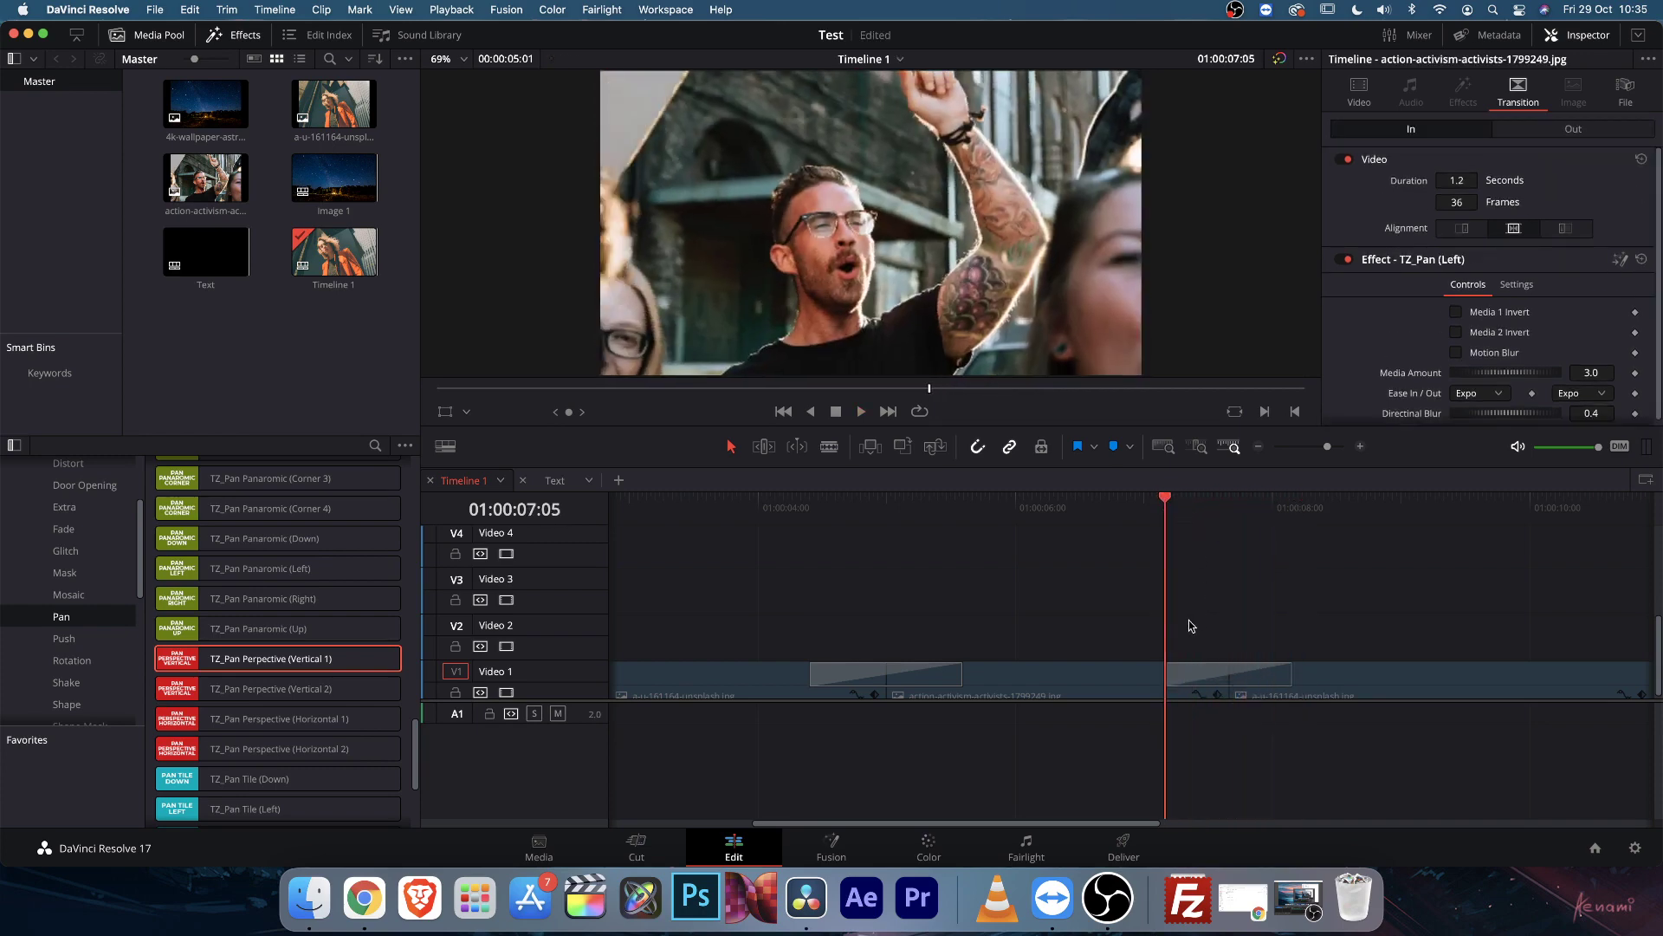
# Lengthen the TZ_Pan Perpective (Vertical 1) transition to 1.7 seconds (52 frames) and play it back repeatedly
pyautogui.moveTo(1166, 670); pyautogui.dragTo(1137, 670)
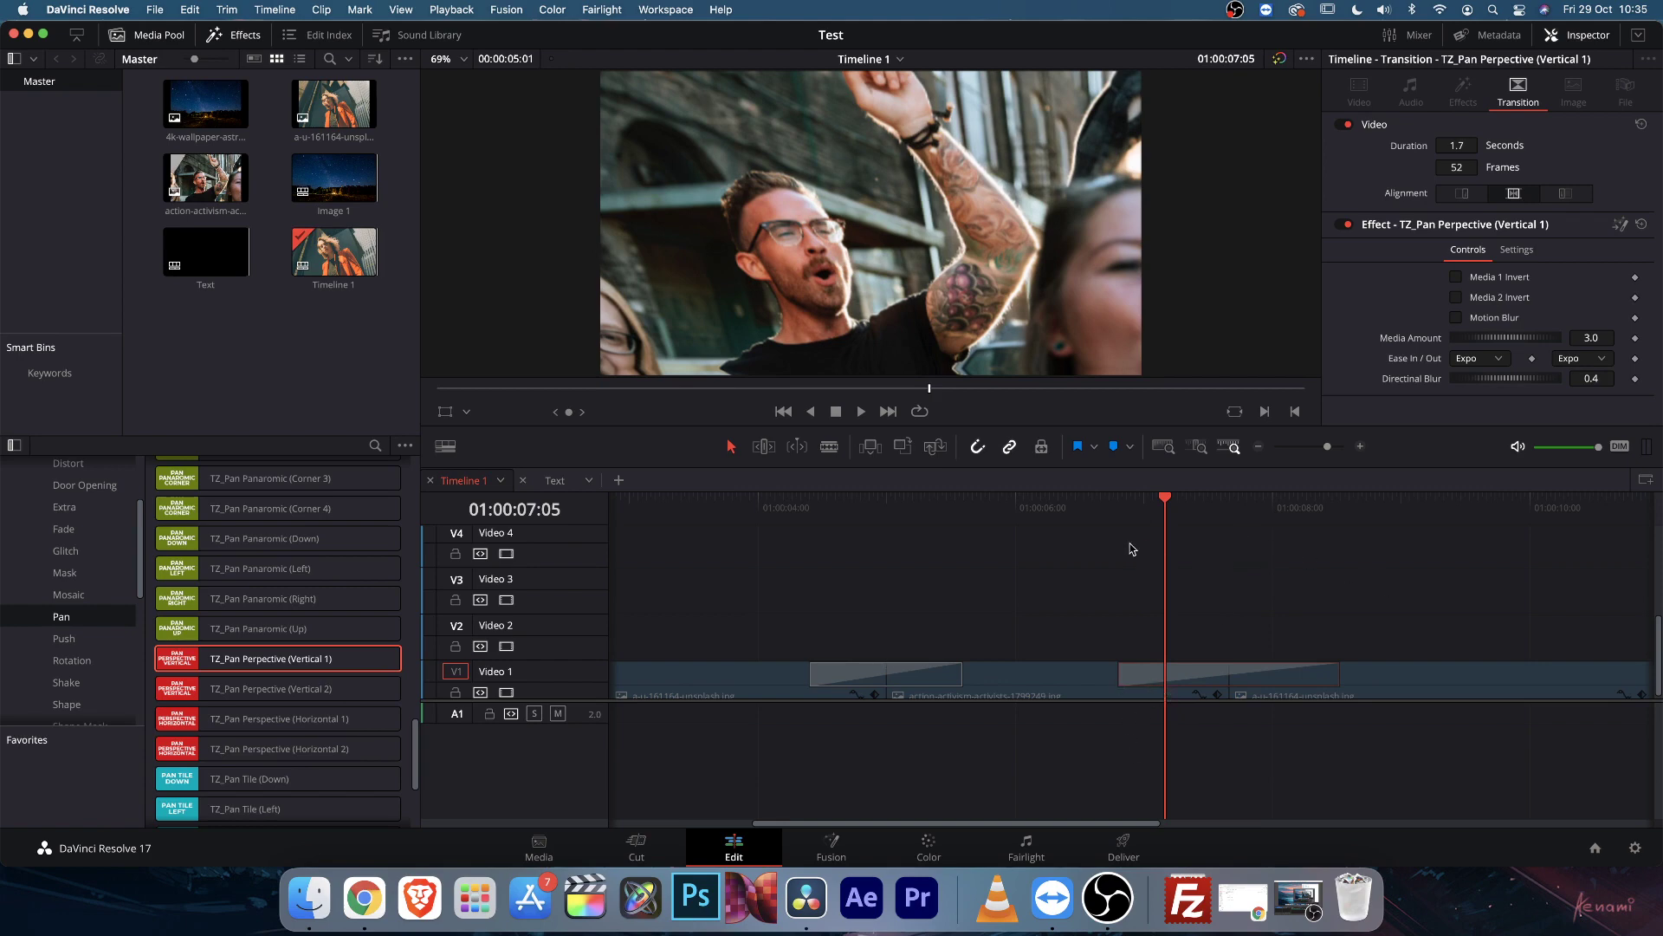
pyautogui.press('space')
pyautogui.click(1140, 510)
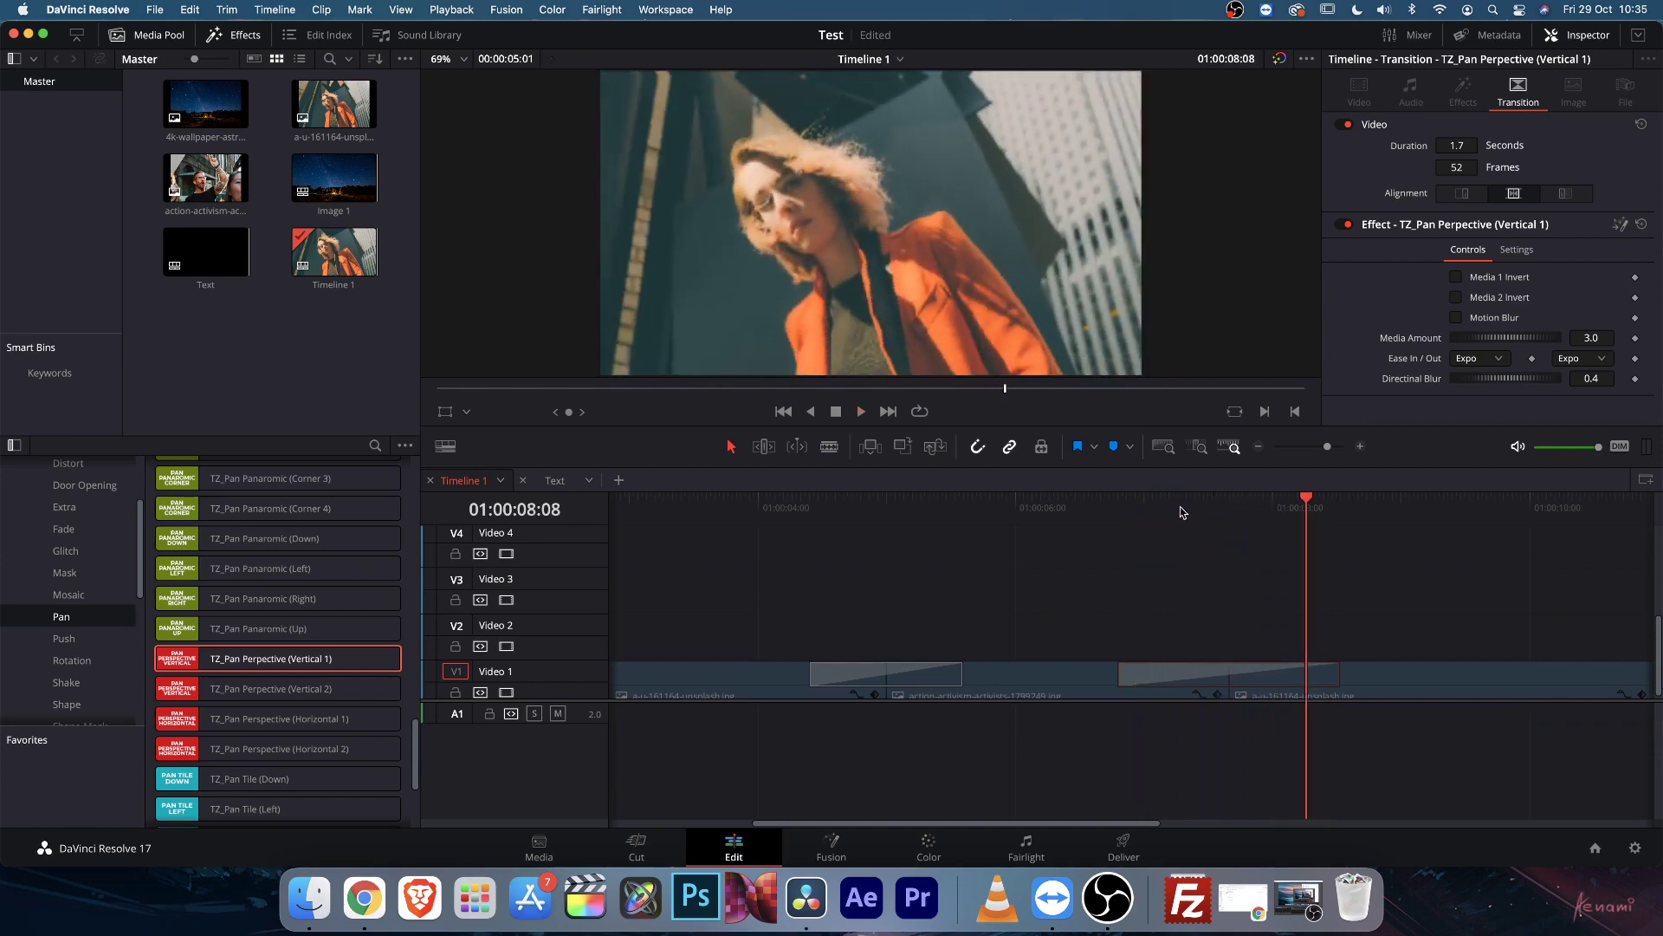
pyautogui.click(1170, 509)
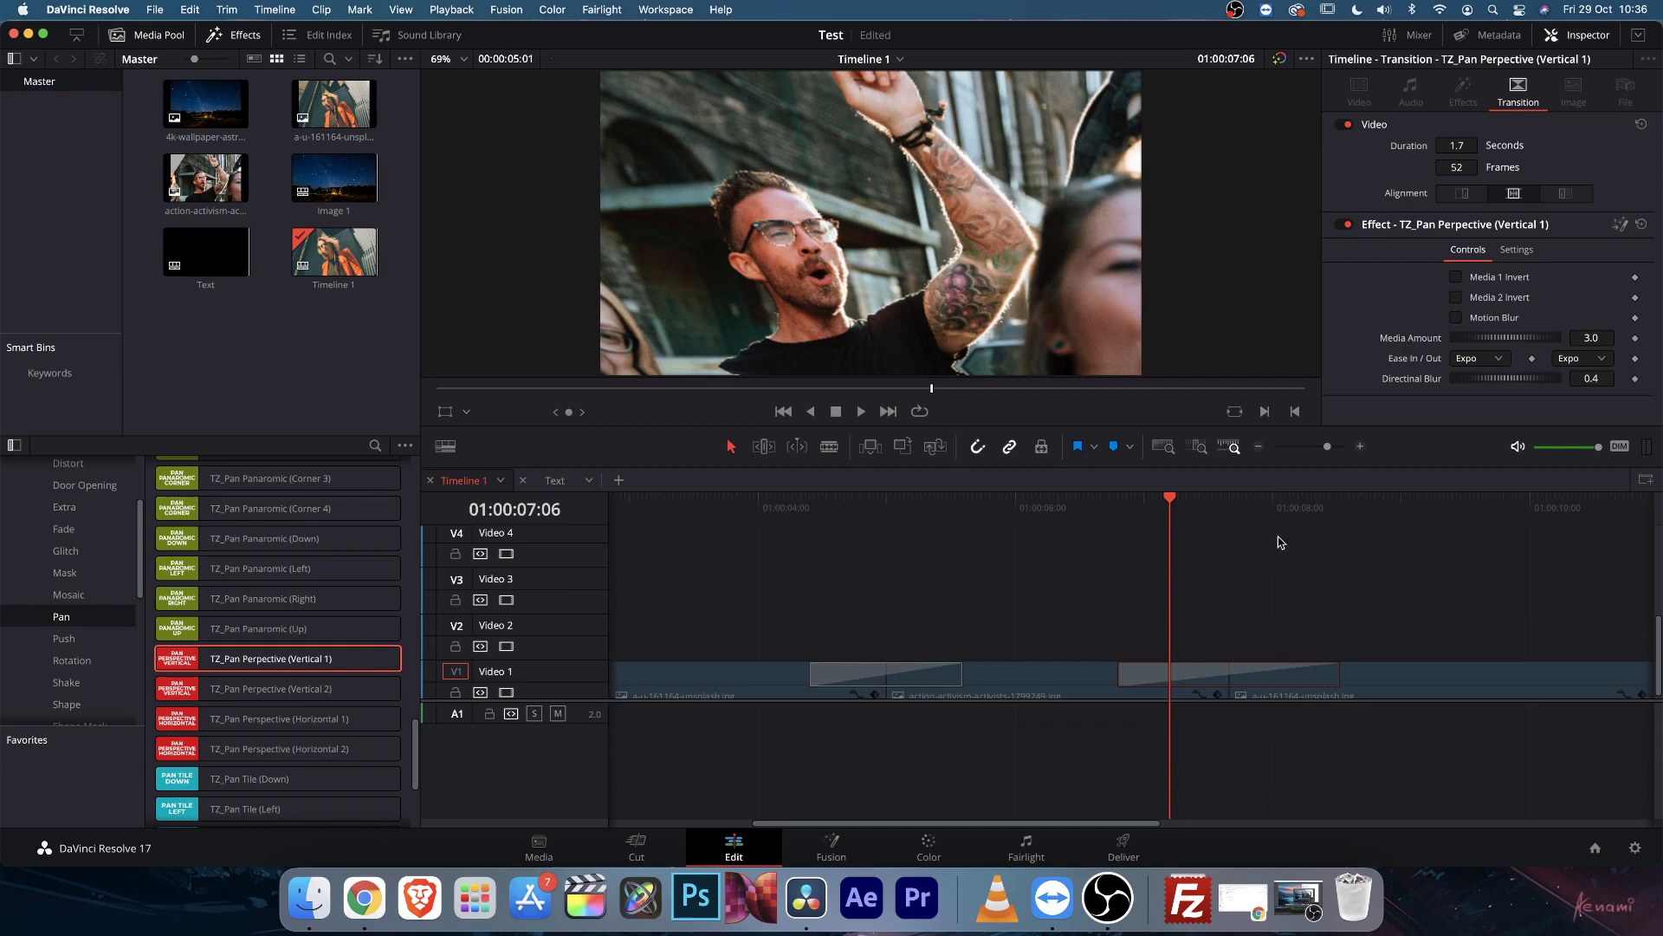
pyautogui.click(1148, 512)
pyautogui.press('space')
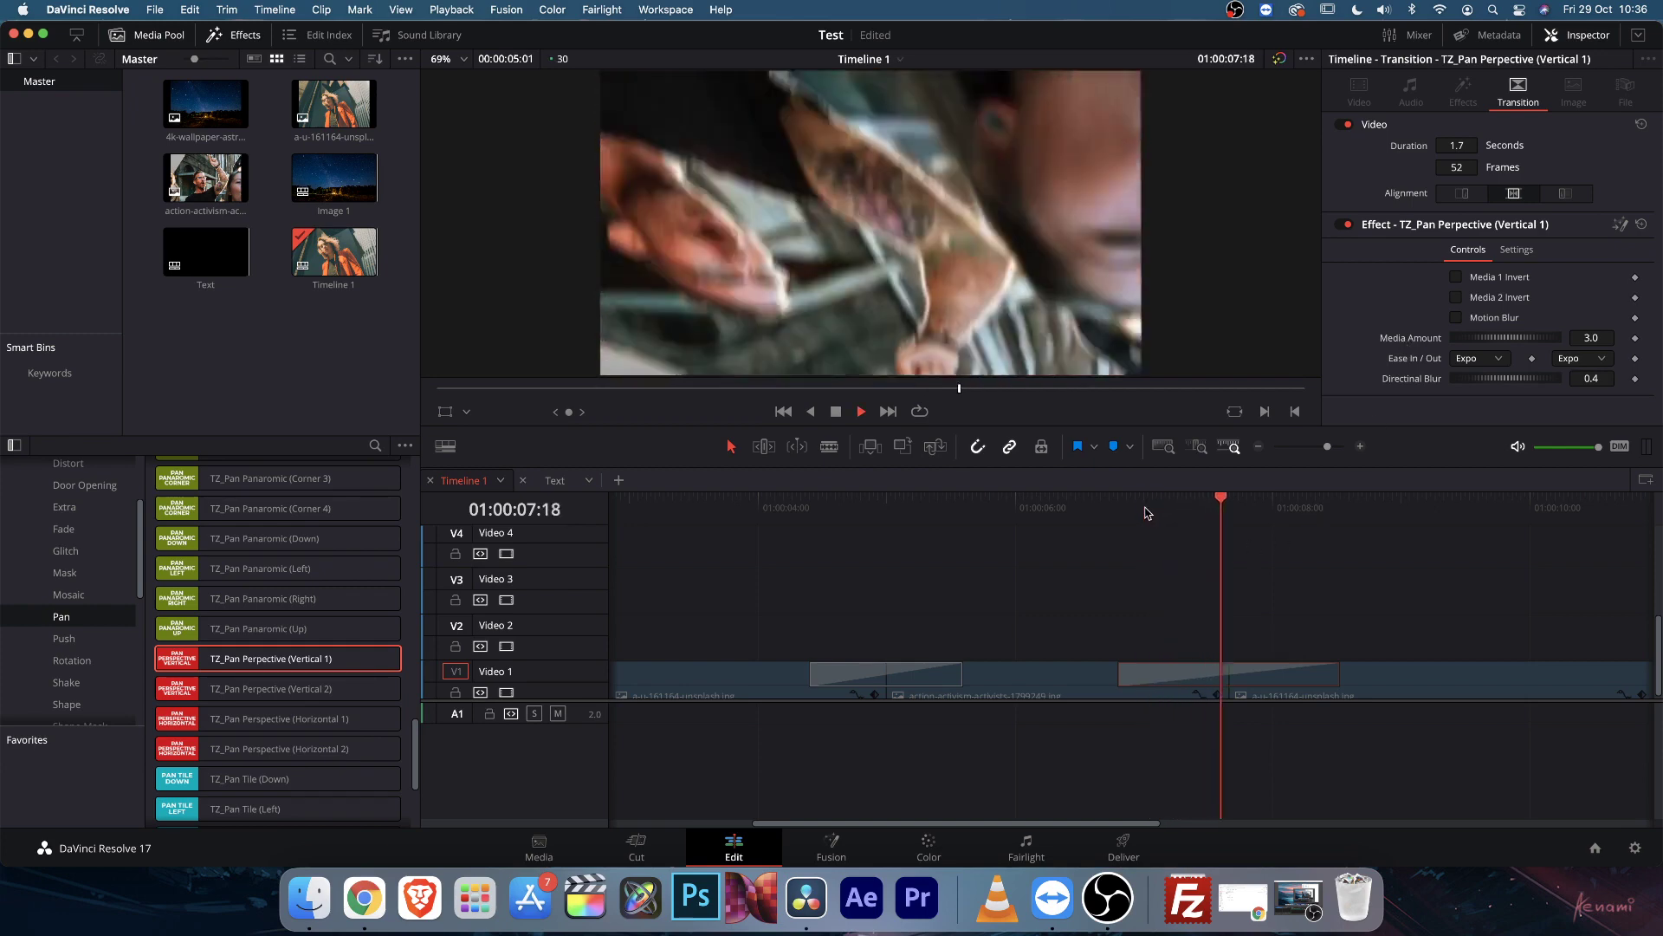
pyautogui.press('space')
pyautogui.moveTo(1198, 504); pyautogui.dragTo(1161, 503)
# Set the TZ_Pan Perpective (Vertical 1) transition's Media Amount to 8.0 and extend its duration to 2.1 seconds (62 frames)
pyautogui.click(1598, 338)
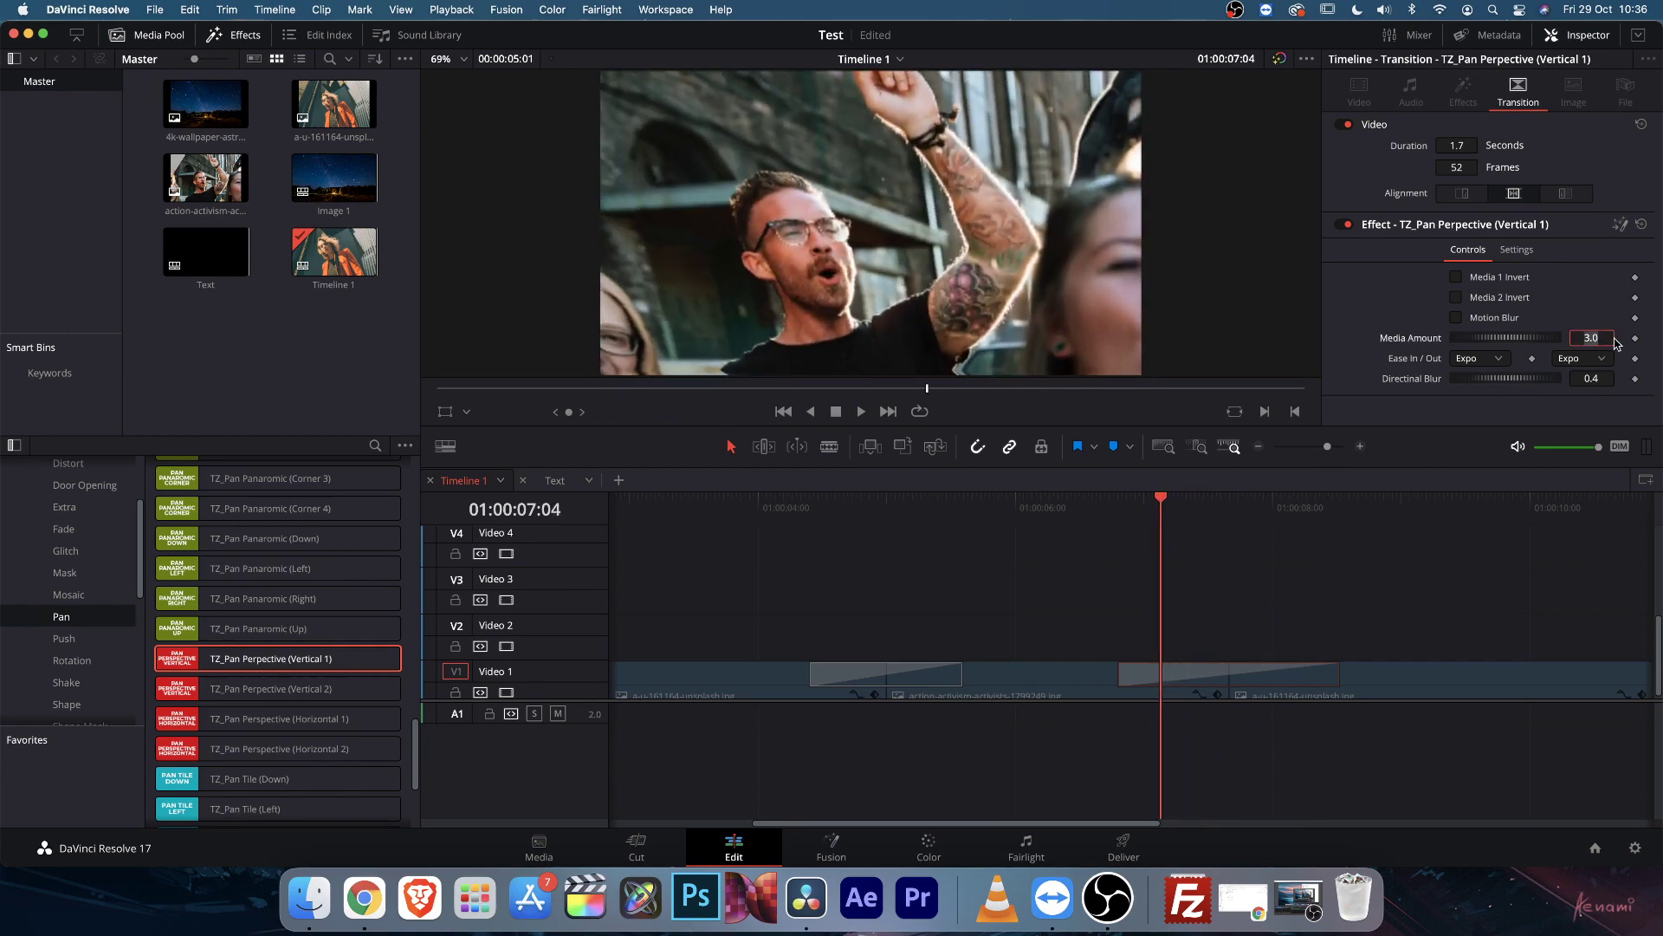
pyautogui.write('8')
pyautogui.press('Tab')
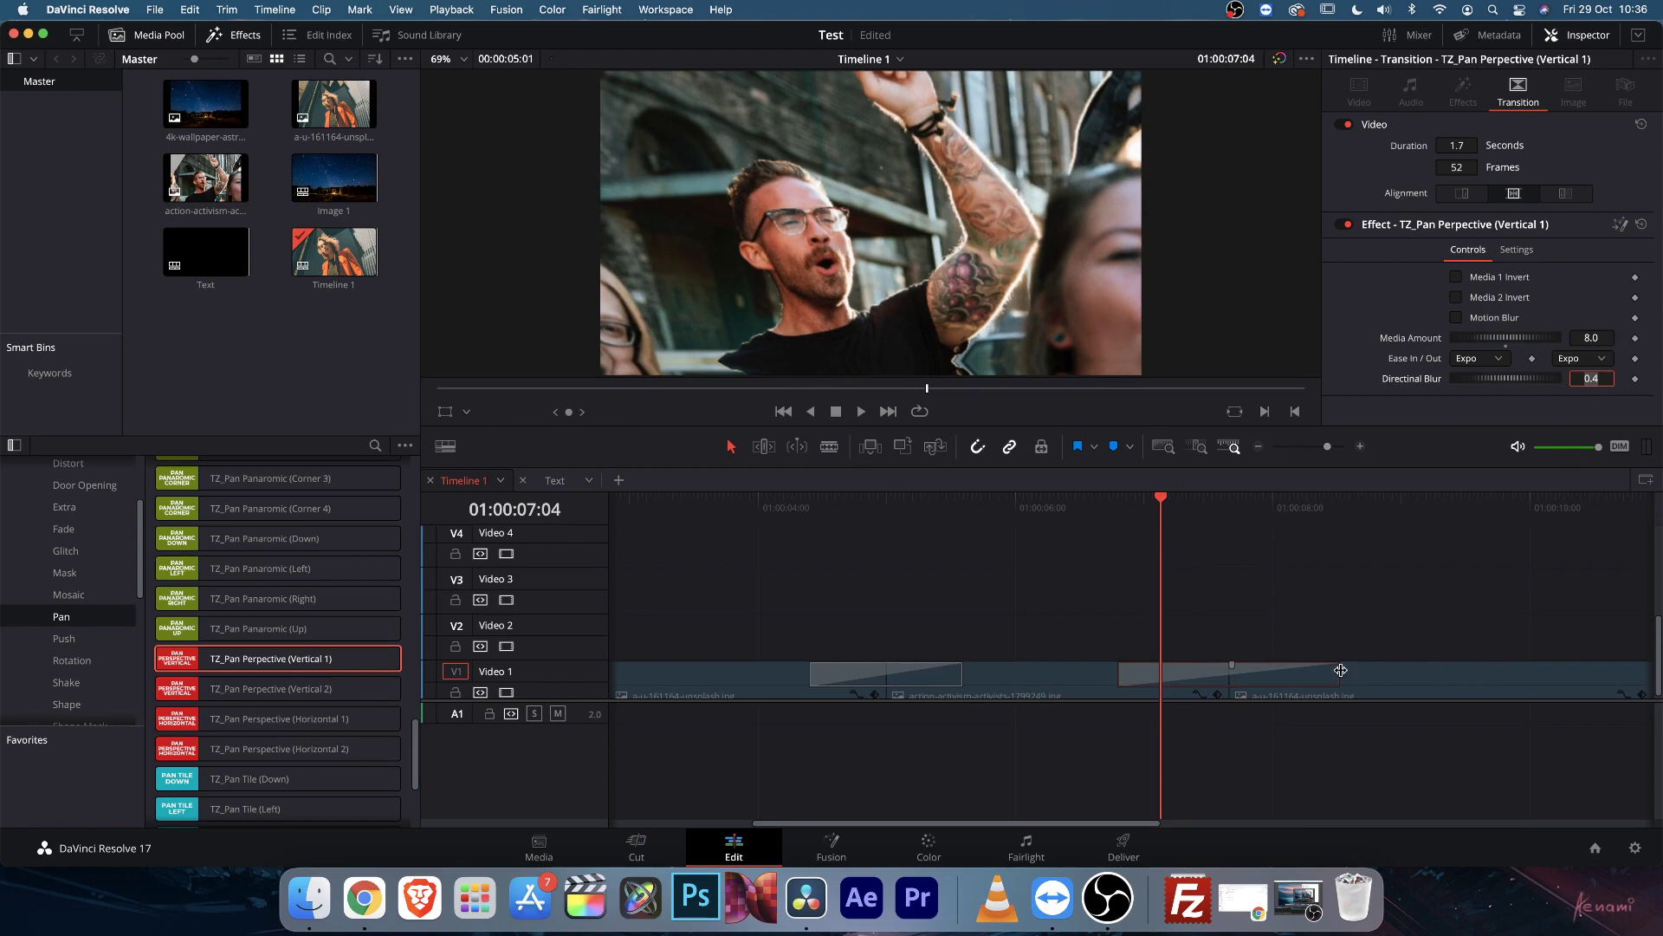
pyautogui.moveTo(1341, 670); pyautogui.dragTo(1362, 670)
# Play and scrub through the adjusted TZ_Pan Perpective (Vertical 1) transition, and undo its placement at the second cut
pyautogui.click(1118, 505)
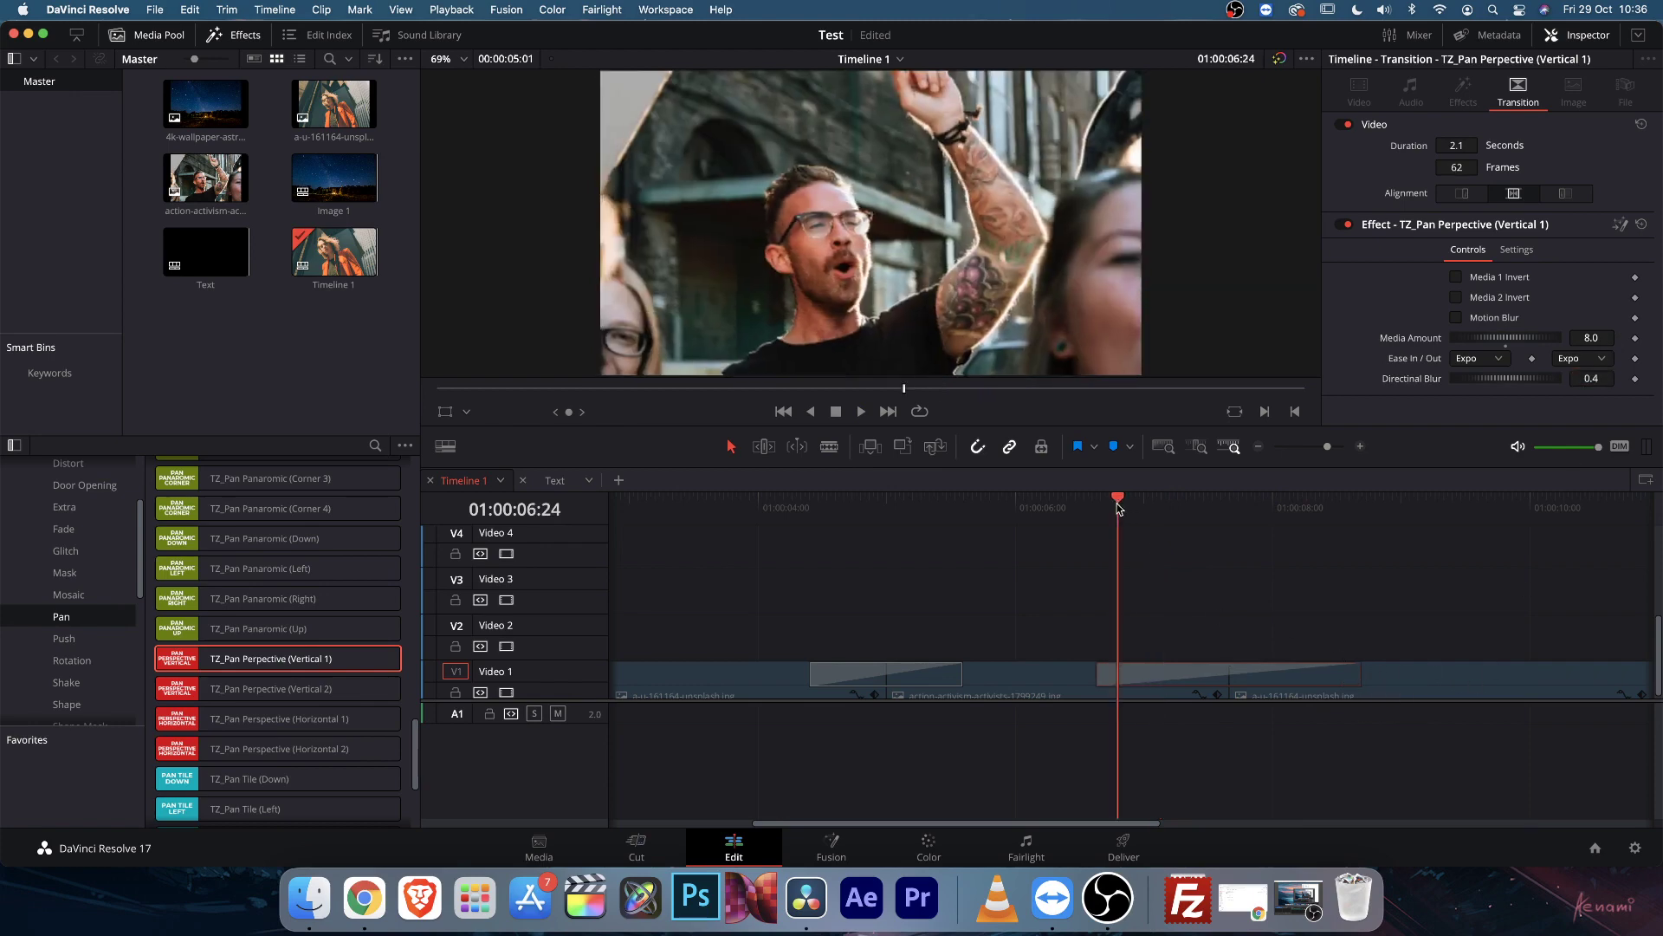
pyautogui.click(1097, 506)
pyautogui.click(1117, 507)
pyautogui.click(1096, 511)
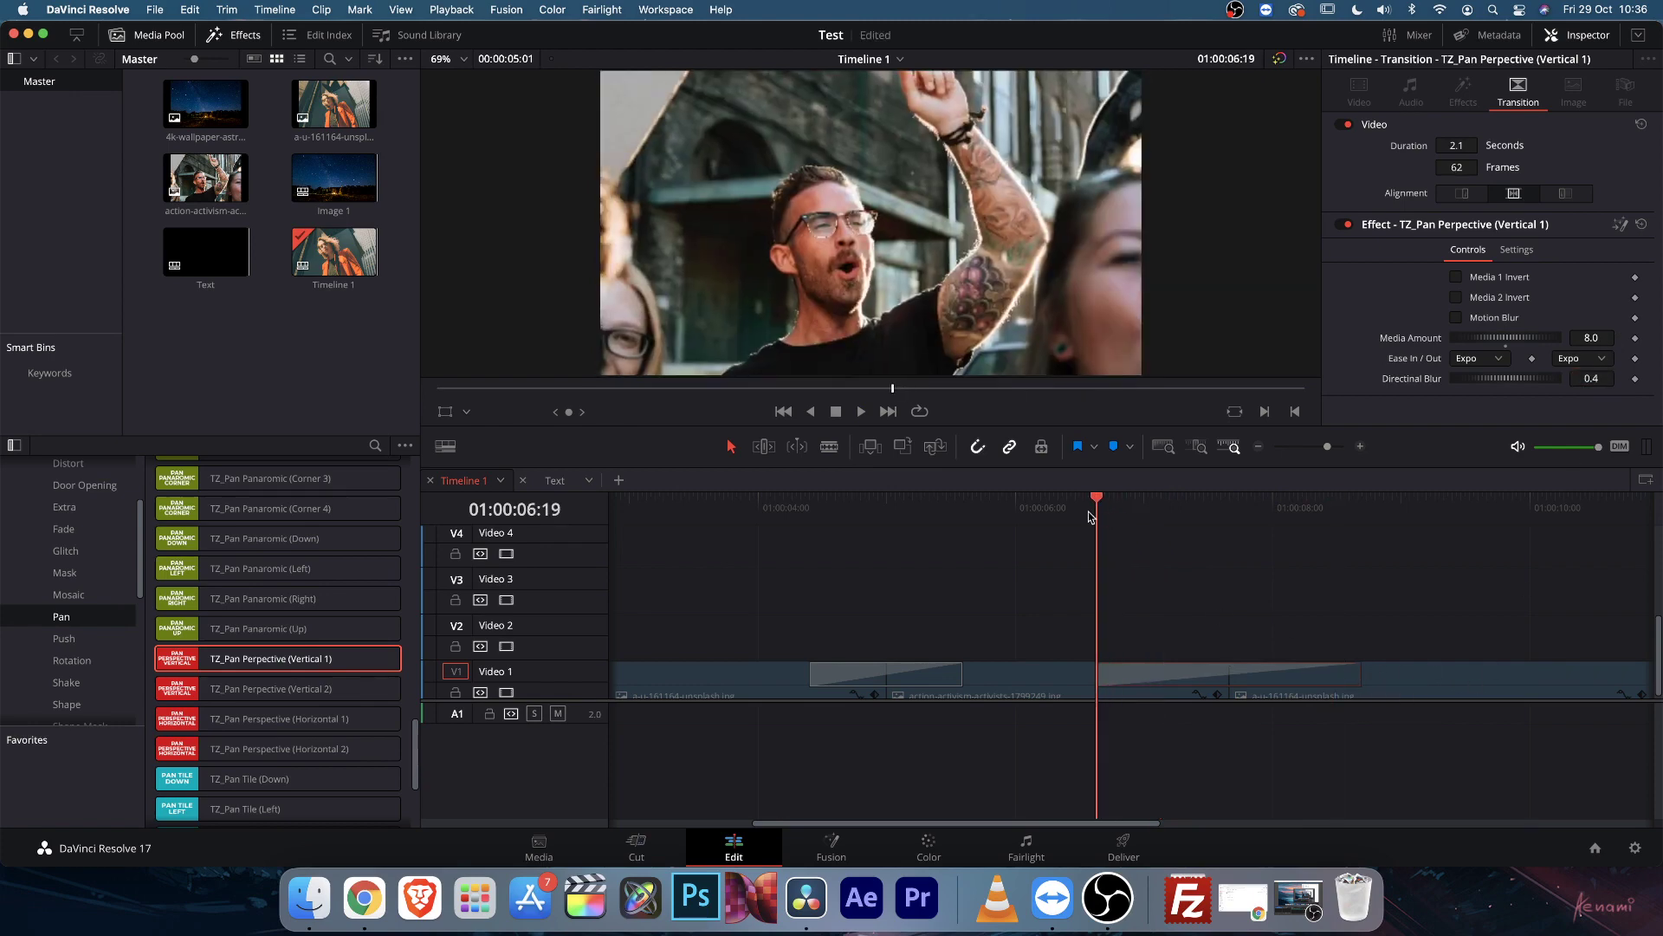
pyautogui.press('space')
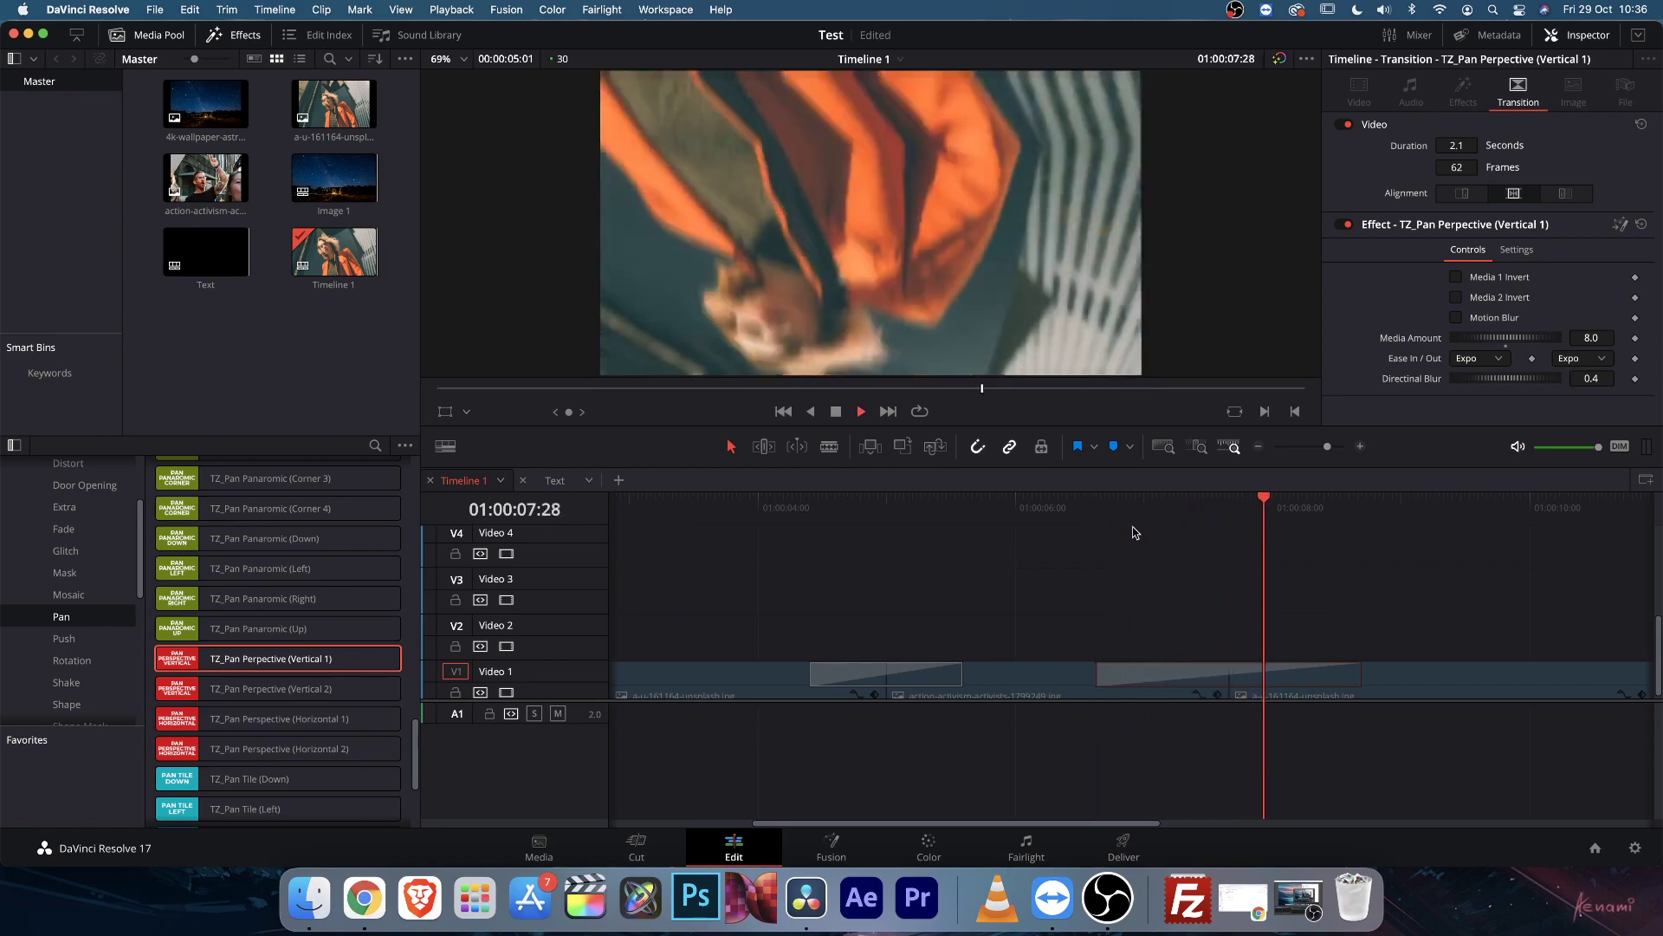
pyautogui.moveTo(1178, 507); pyautogui.dragTo(1298, 509)
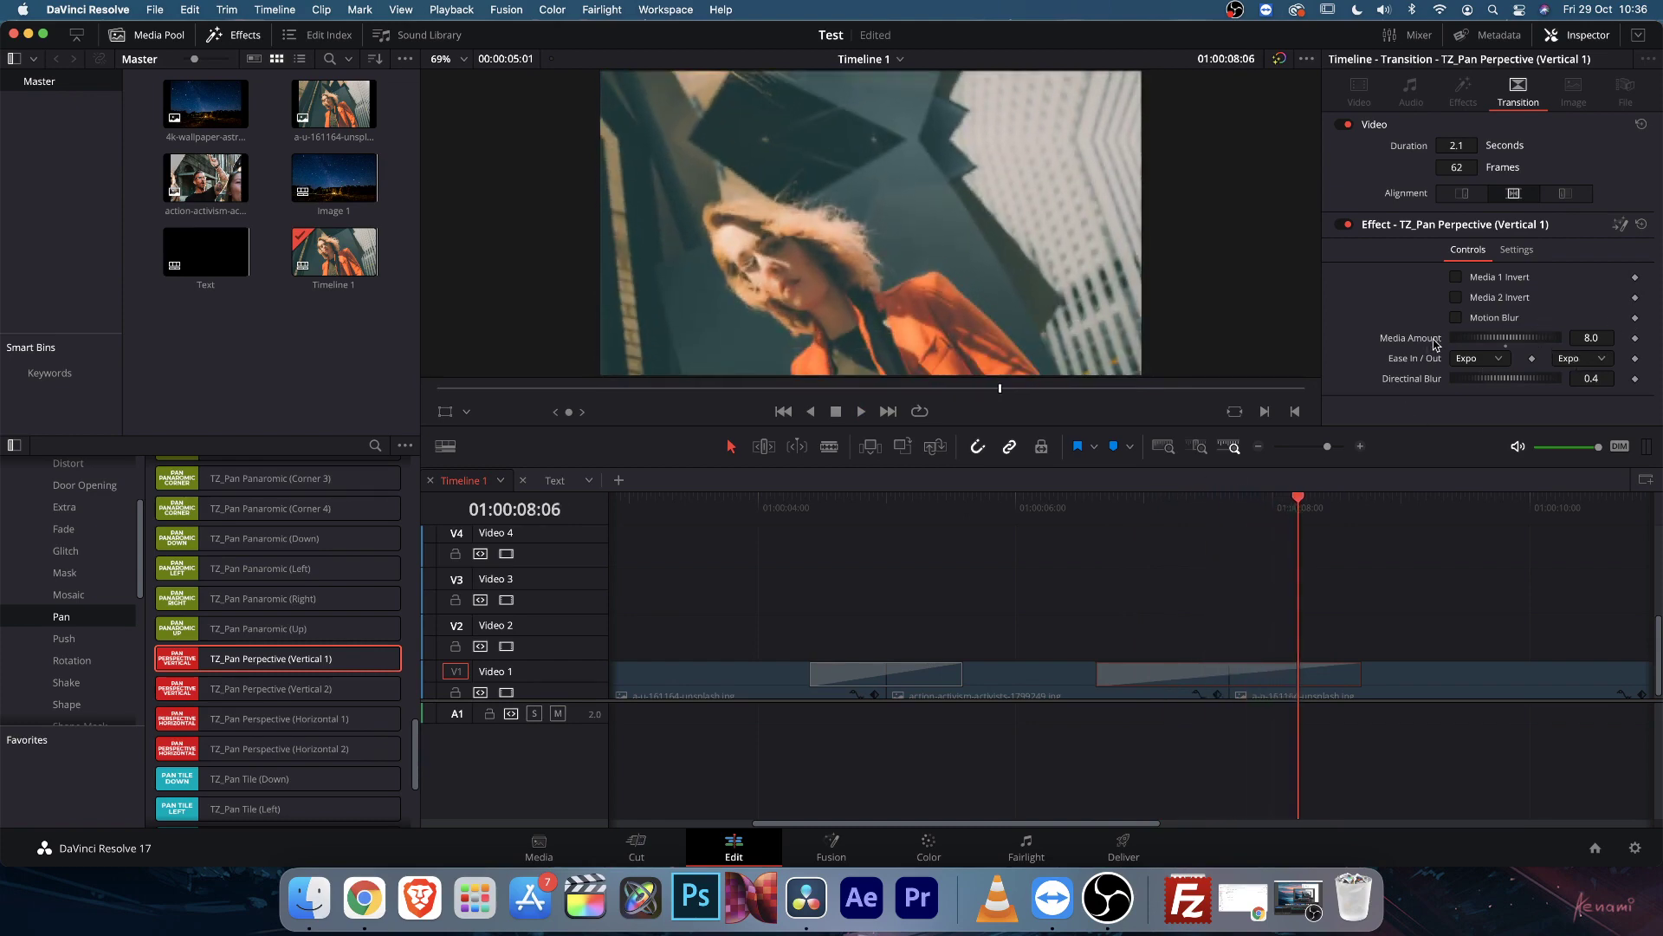
pyautogui.click(1181, 507)
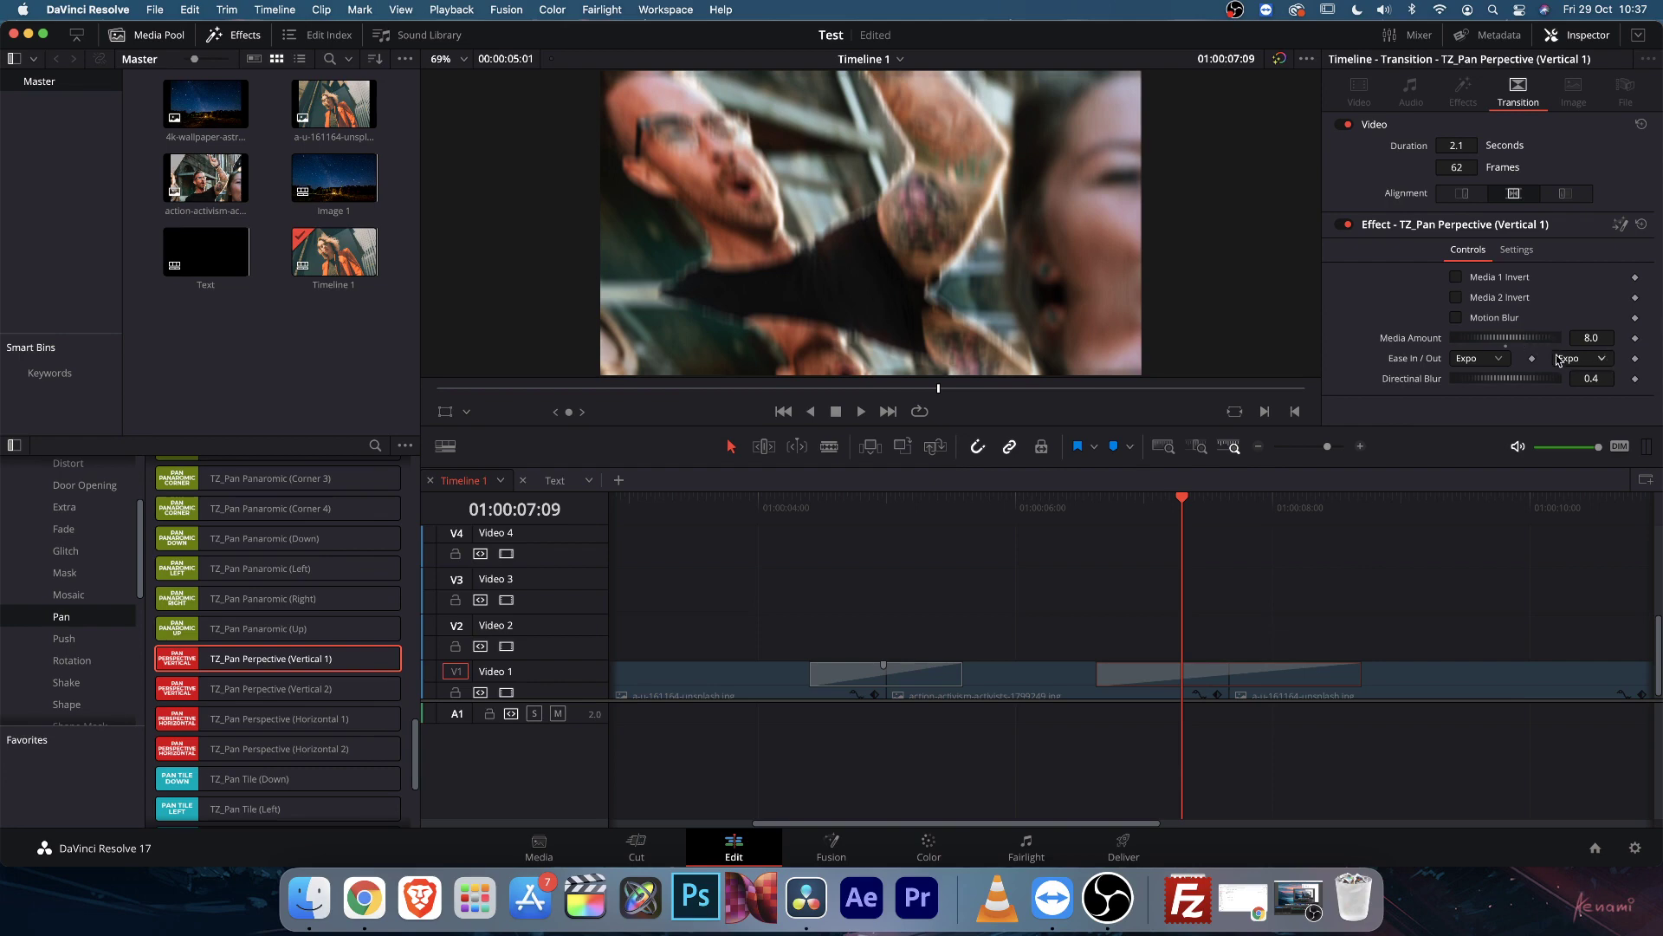
pyautogui.press('super+z')
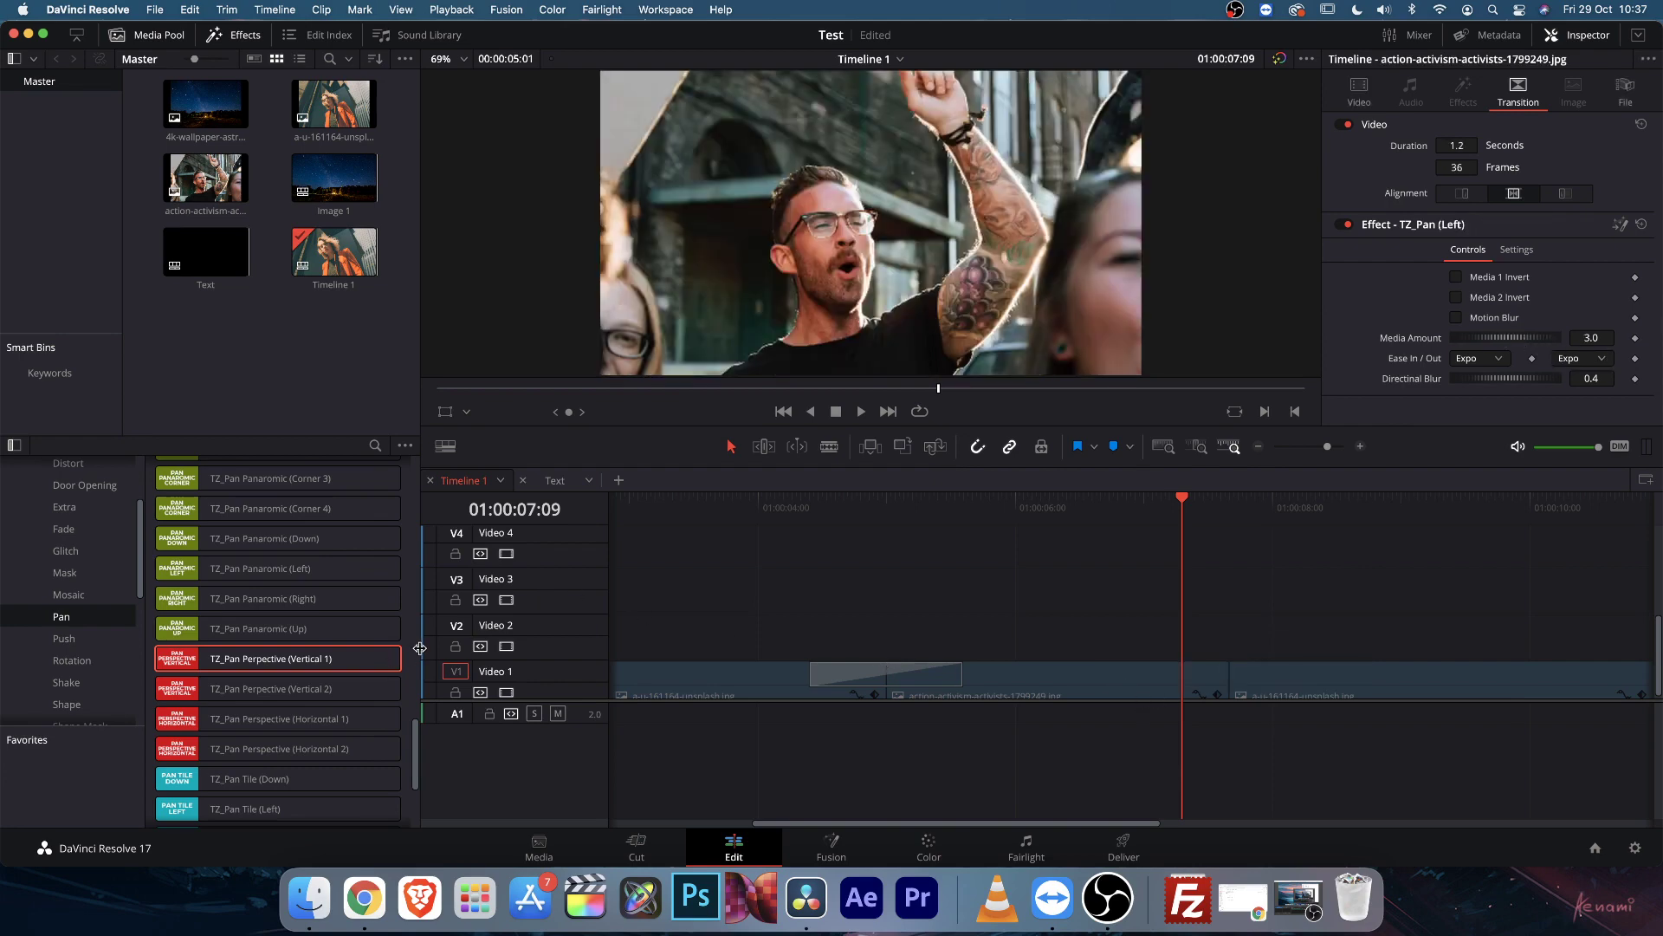
# Preview the remaining Pan transitions in the list, covering the Perspective, Tile and Vintage variants
pyautogui.scroll(-2, 225, 628)
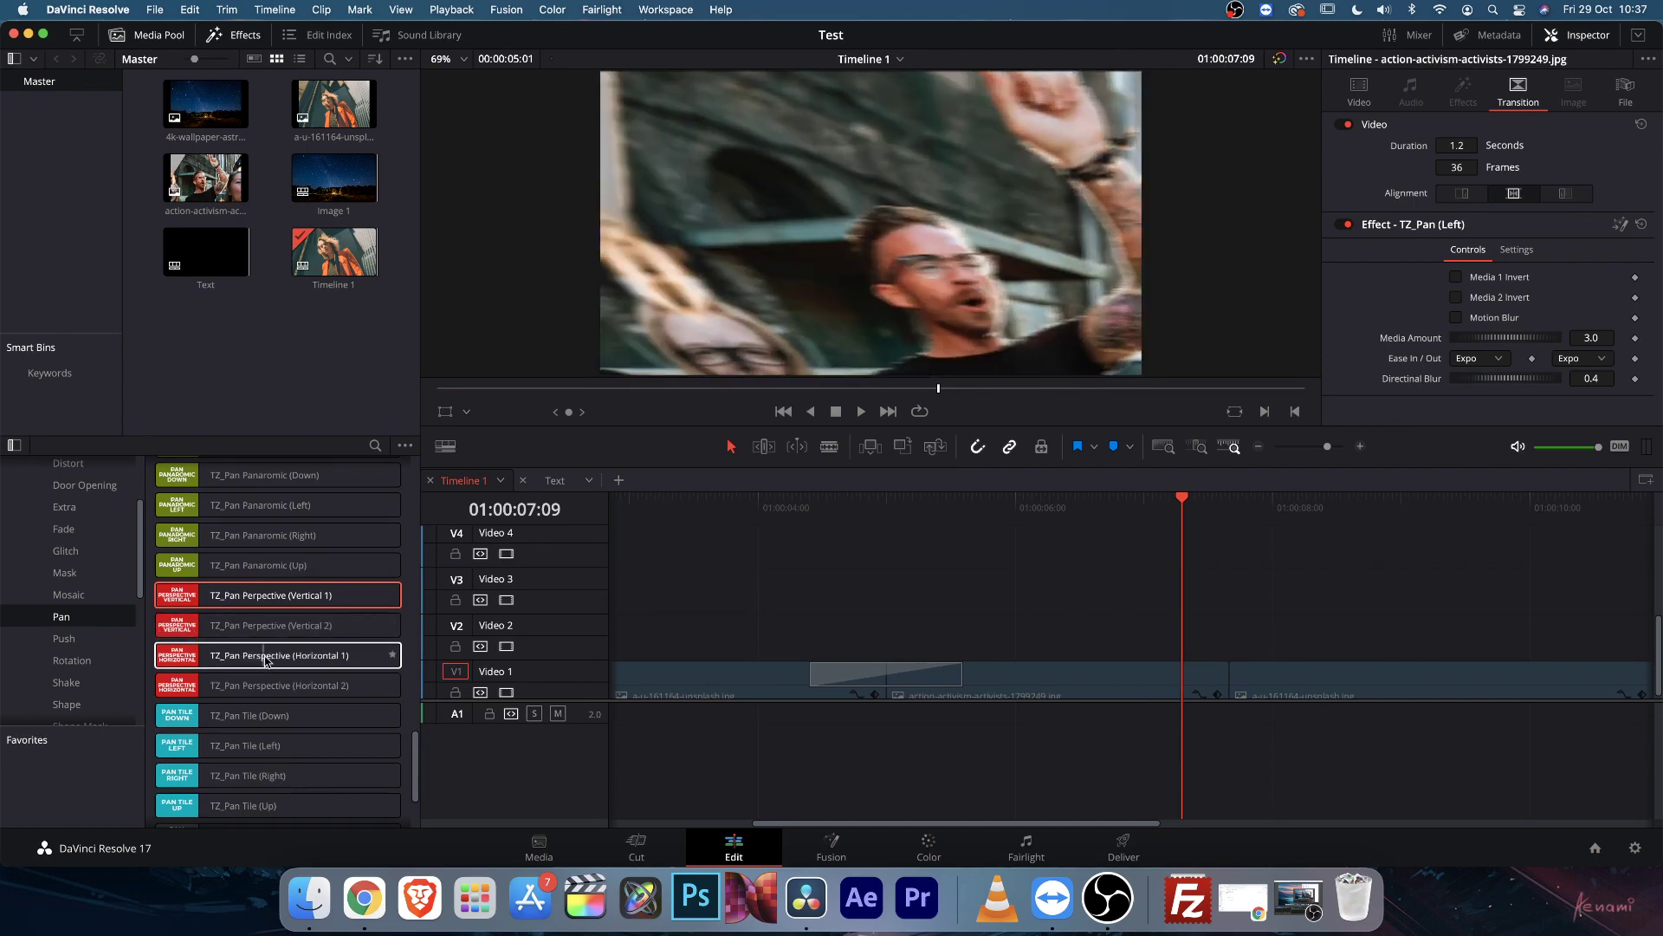
pyautogui.scroll(-2, 208, 652)
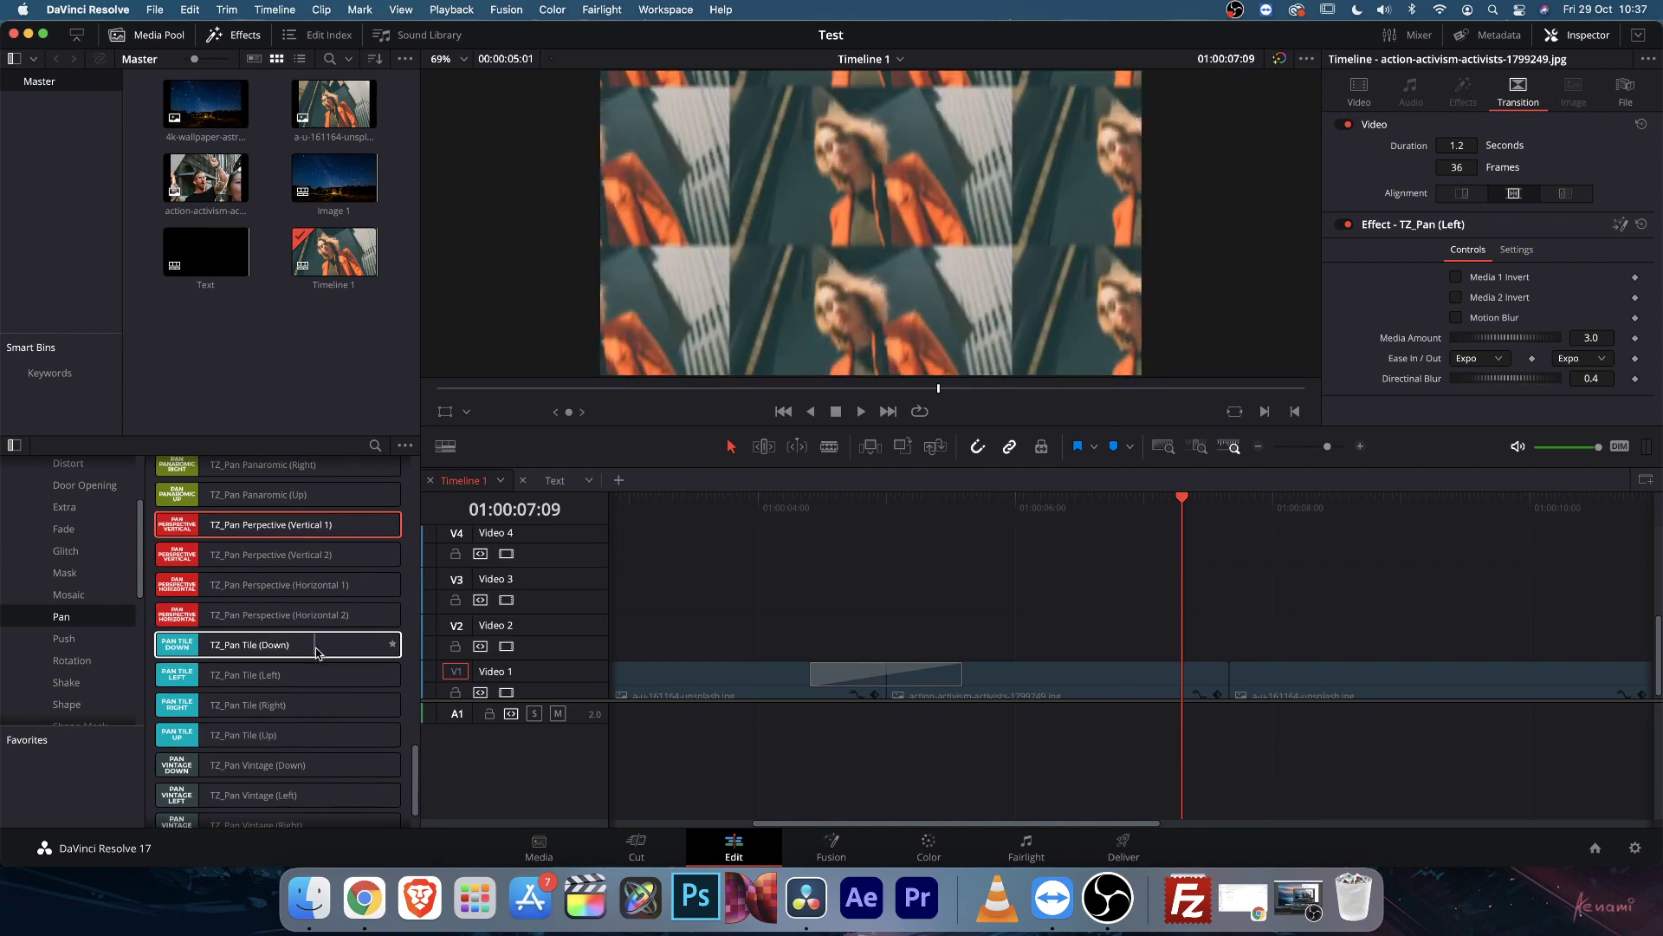
pyautogui.scroll(-2, 317, 675)
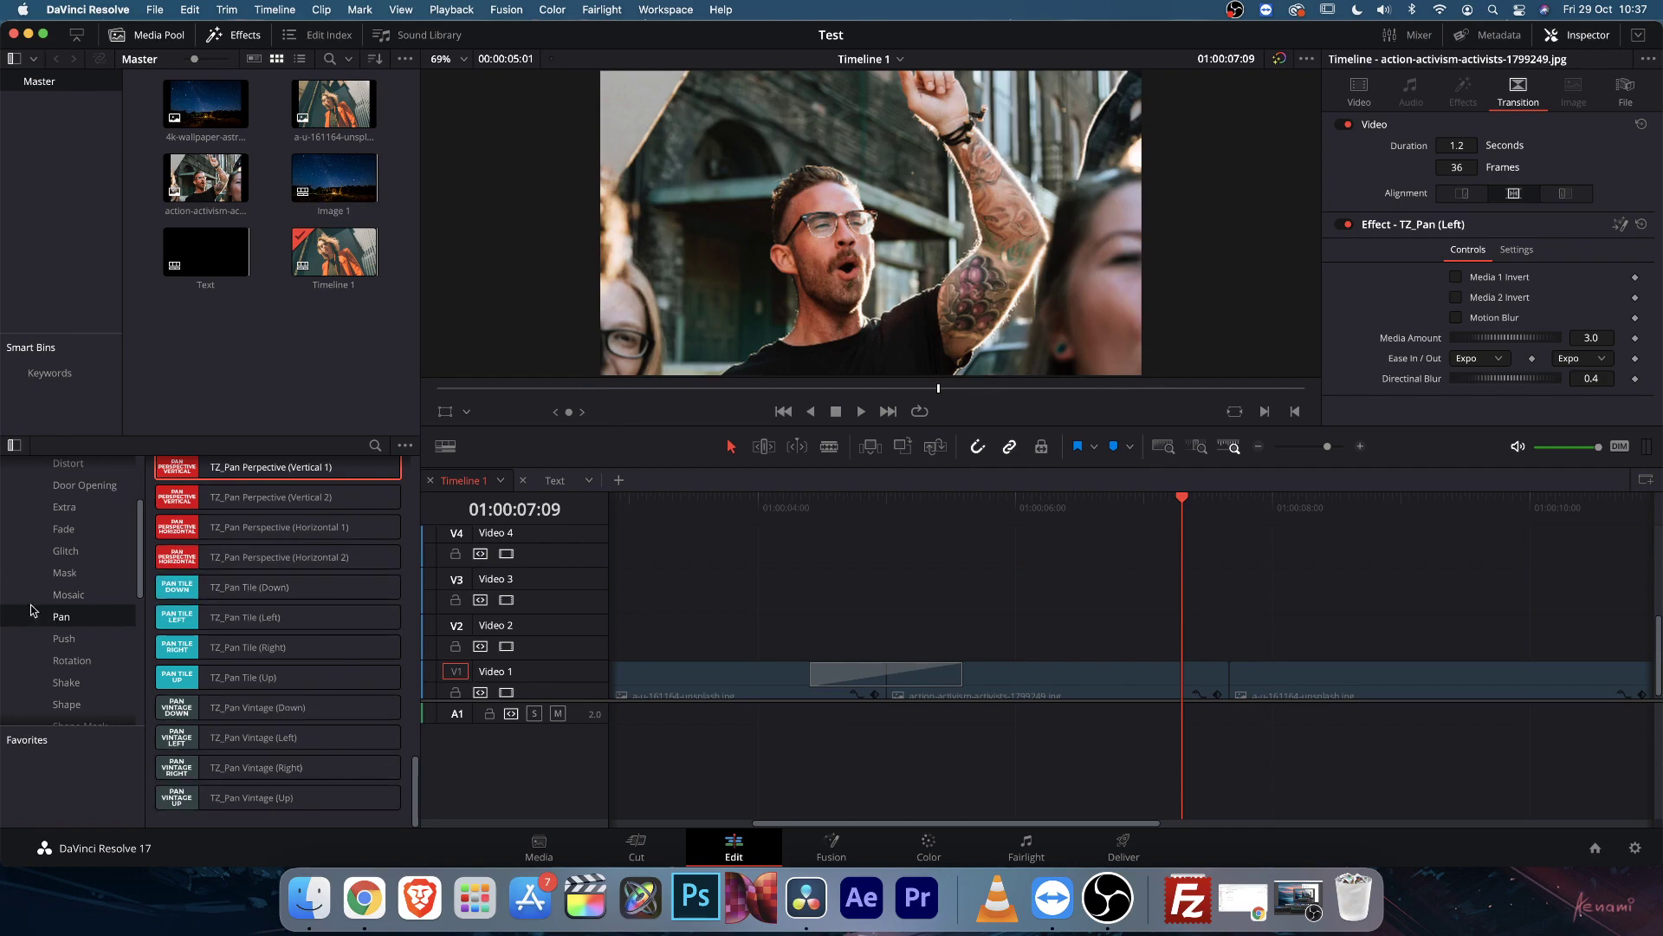
# Expand the Card Flip category of Transitions Zone and preview its Diagonal, Horizontal, Vertical, Bounce and Card Throw transitions
pyautogui.scroll(3, 31, 606)
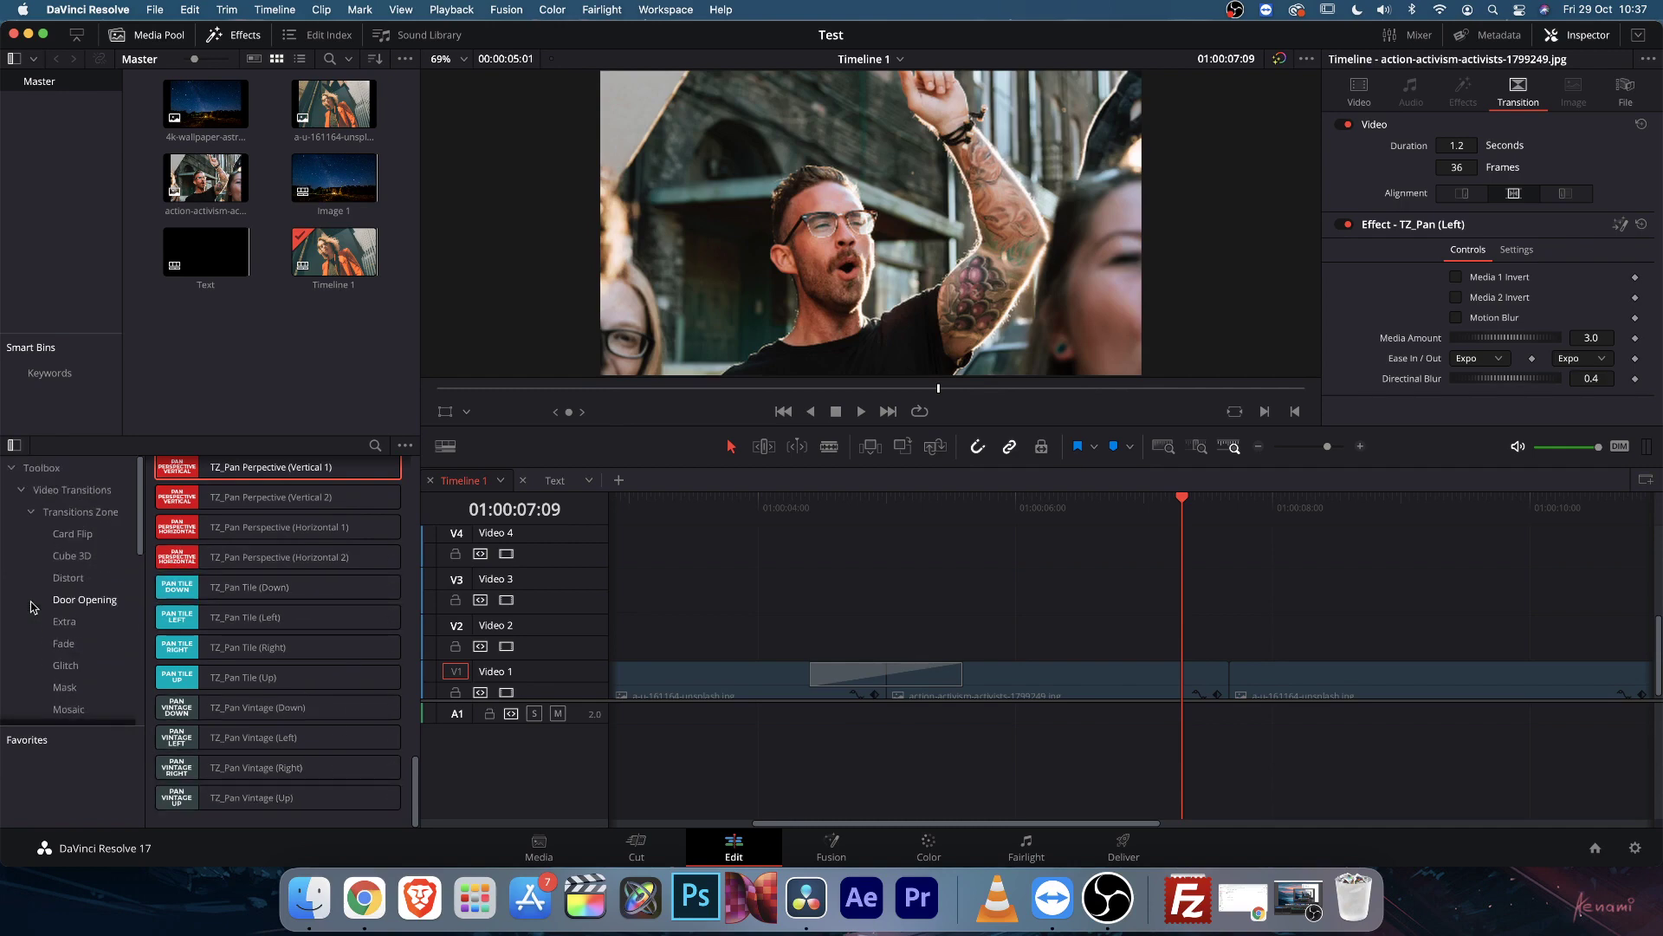
pyautogui.click(66, 536)
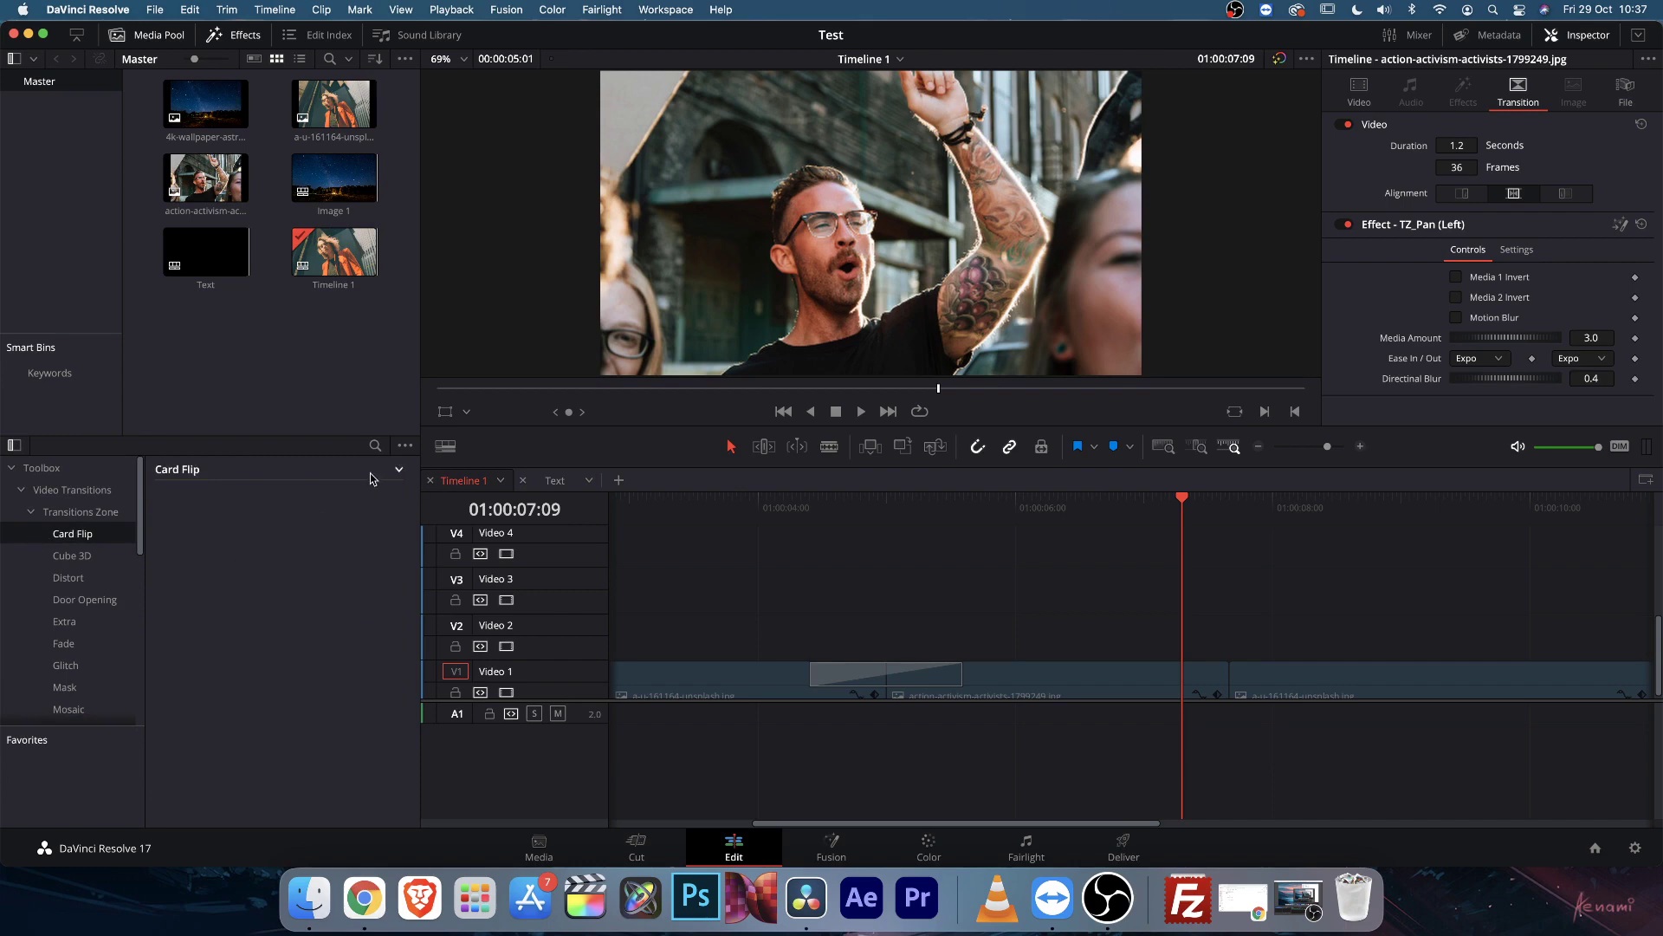
pyautogui.click(400, 472)
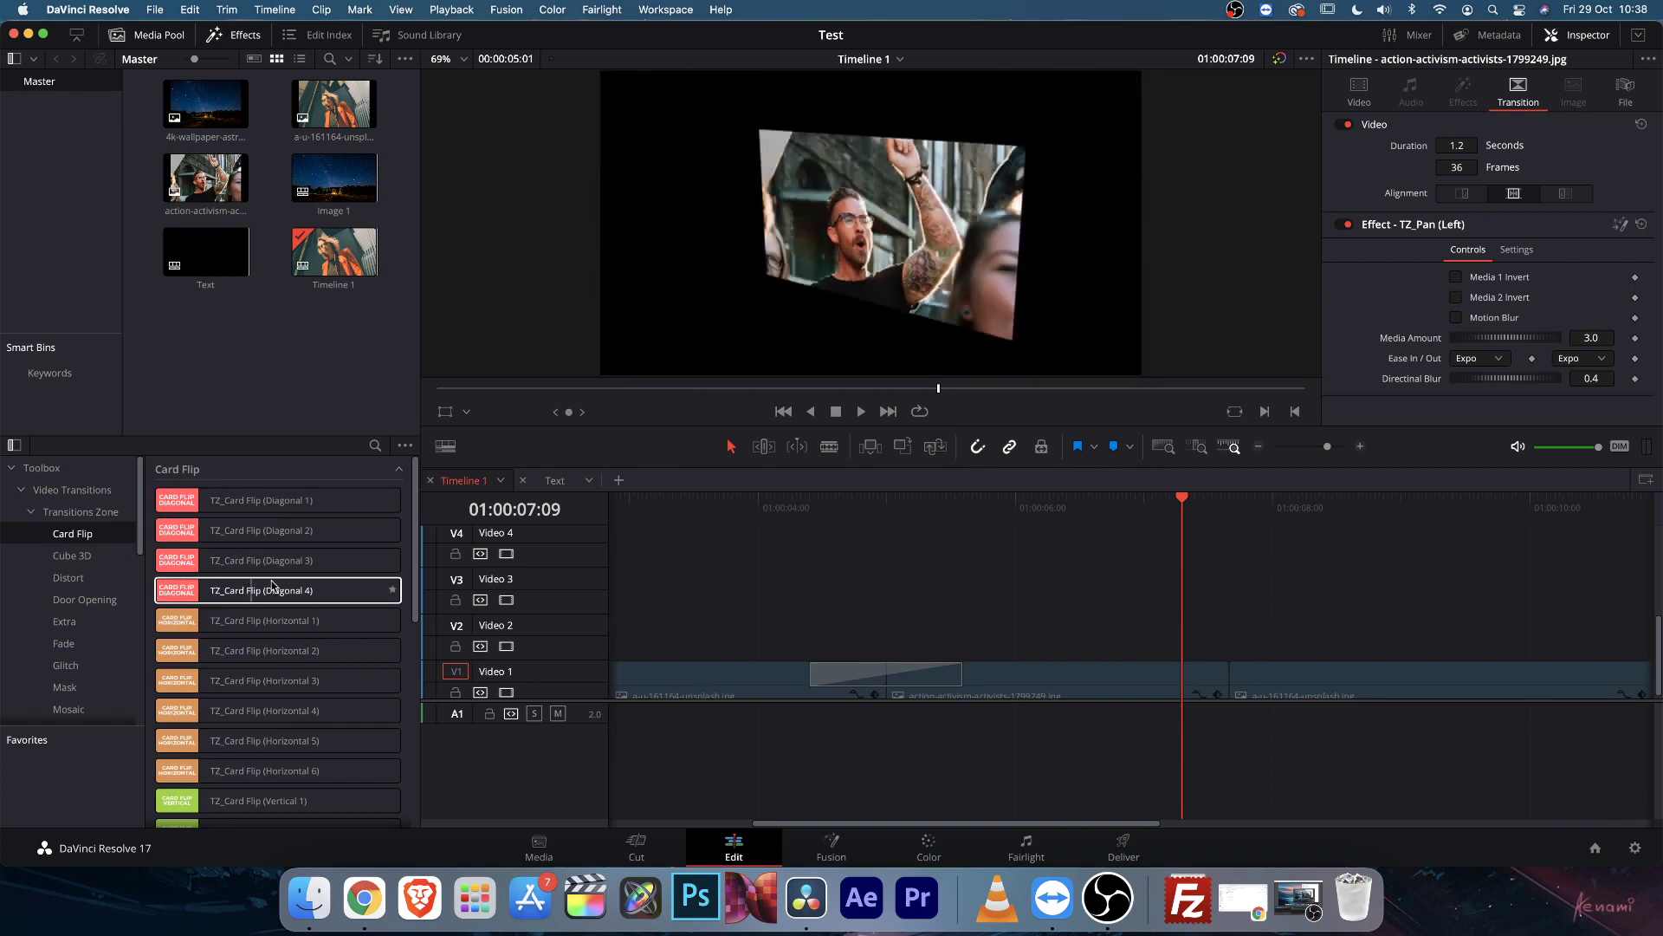
pyautogui.scroll(-1, 196, 578)
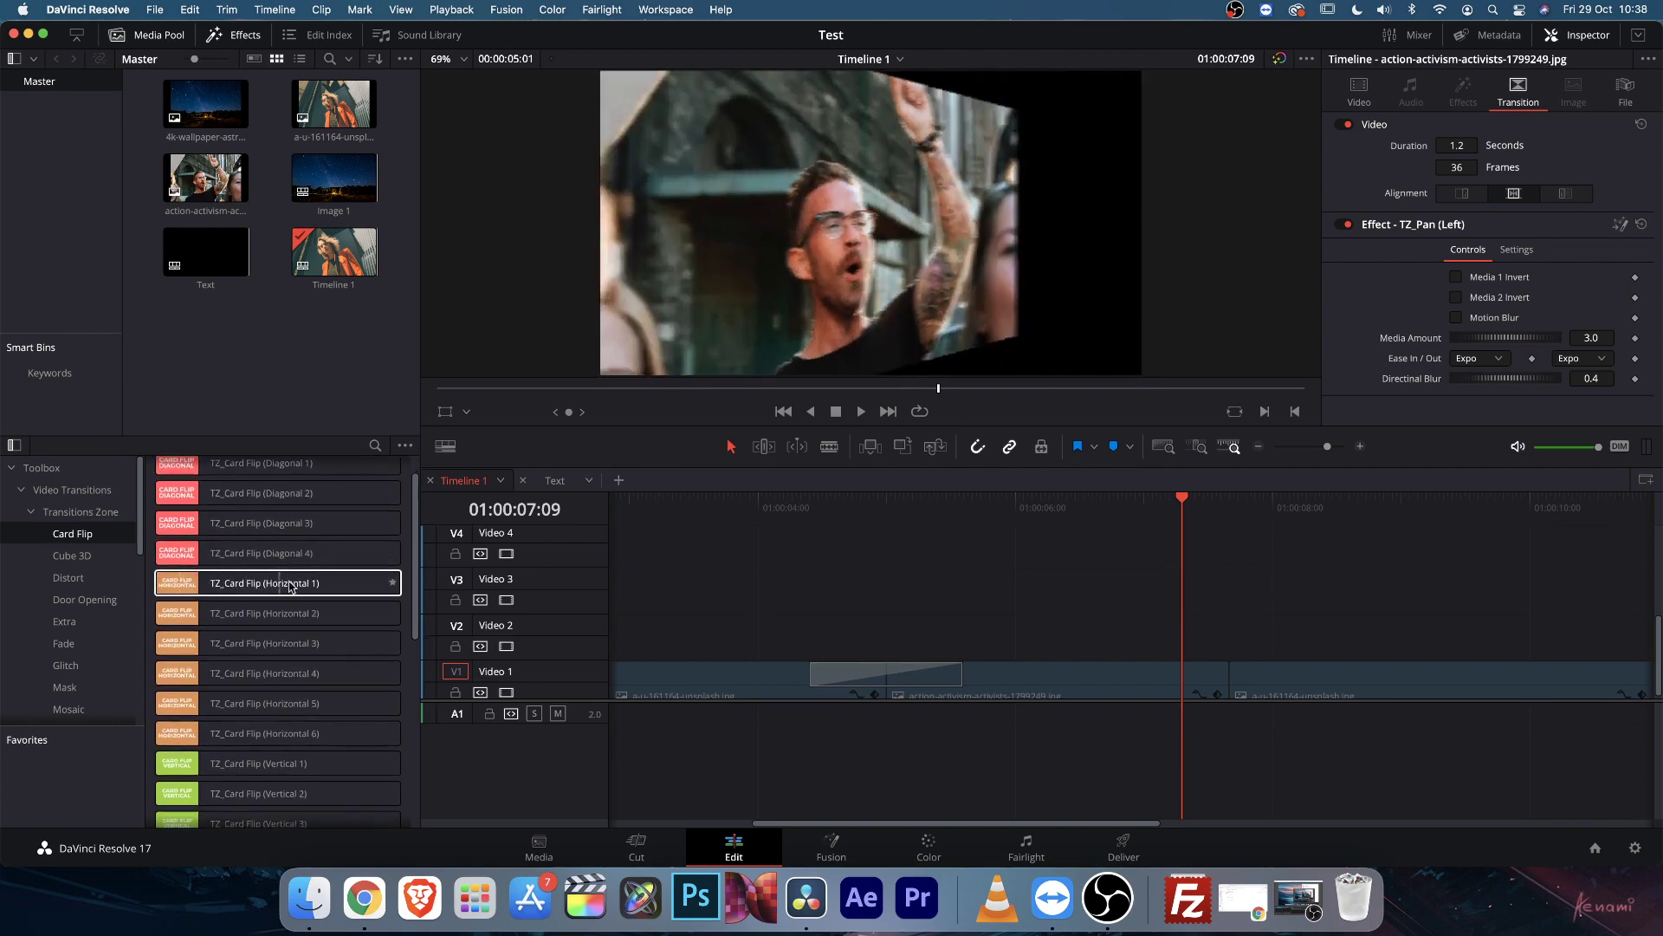
pyautogui.scroll(-10, 410, 539)
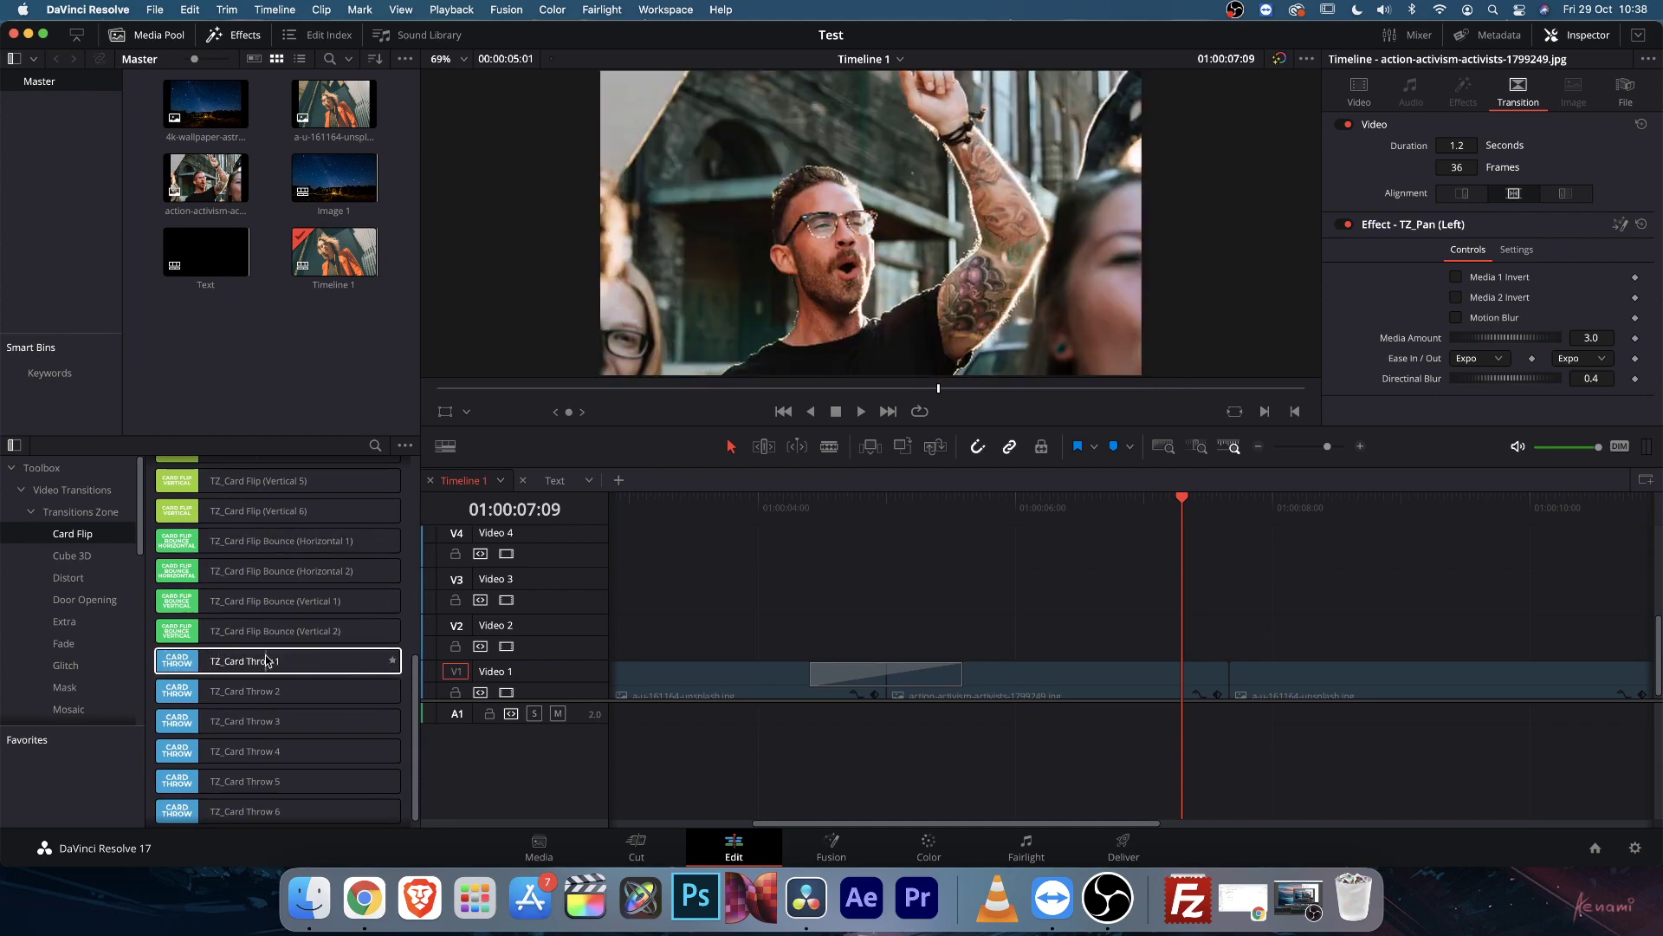
# Try the TZ_Card Throw 1 transition at the second Video 1 cut by playing it back, and delete it
pyautogui.moveTo(264, 663); pyautogui.dragTo(1240, 691)
pyautogui.click(1179, 501)
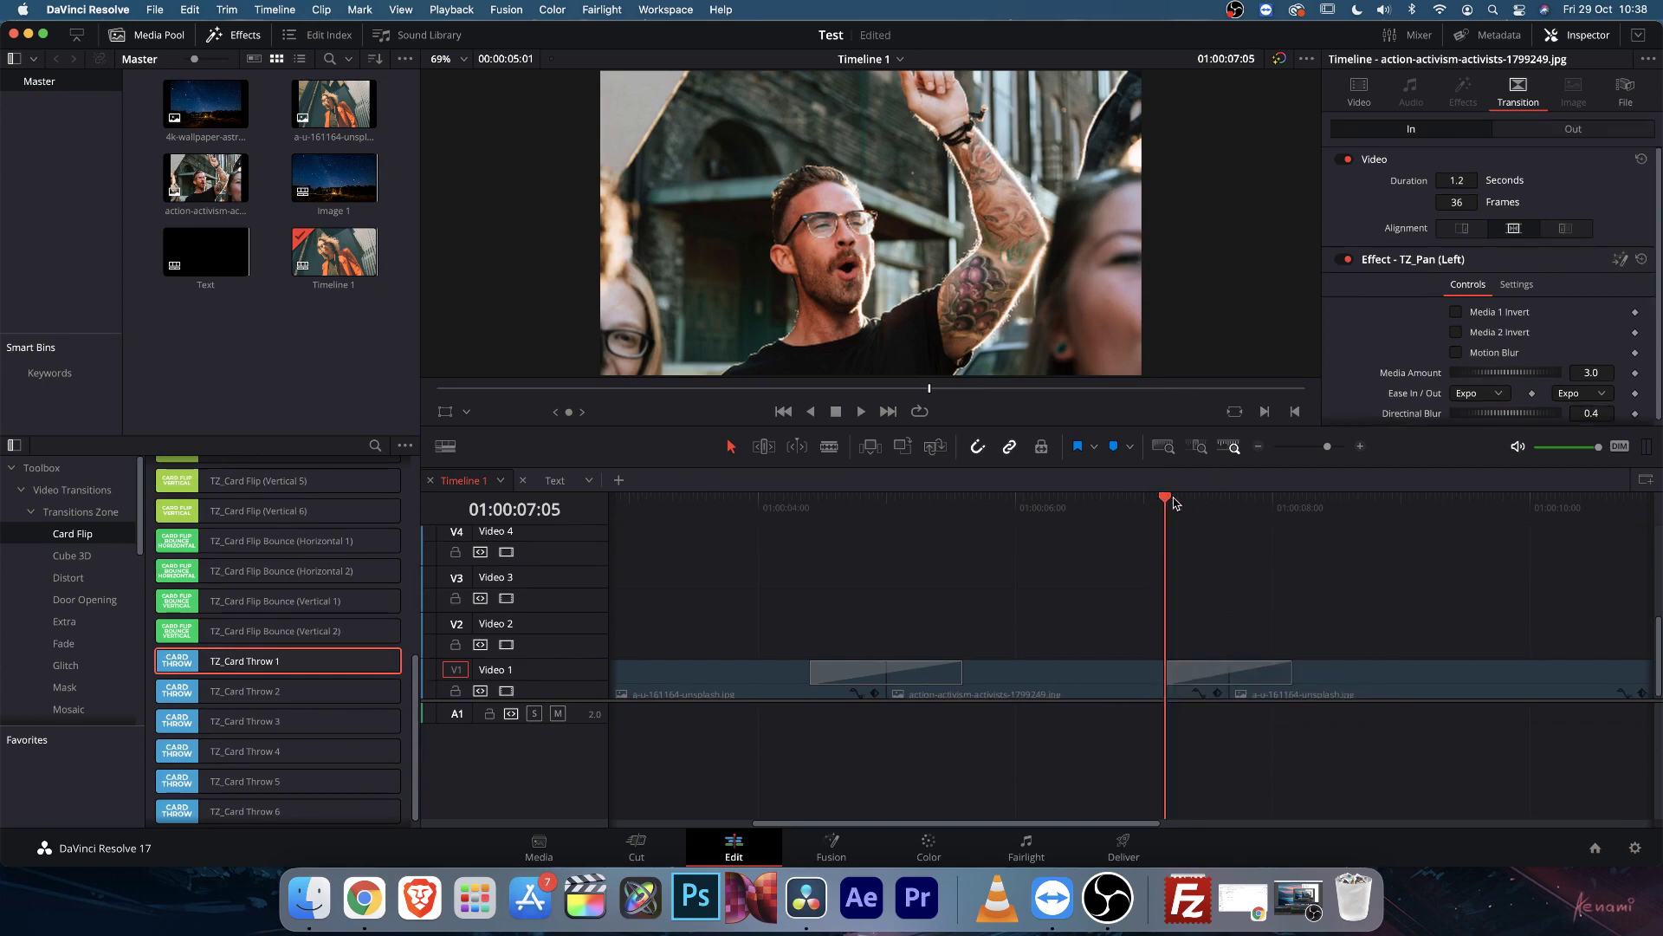
pyautogui.press('space')
pyautogui.click(1174, 516)
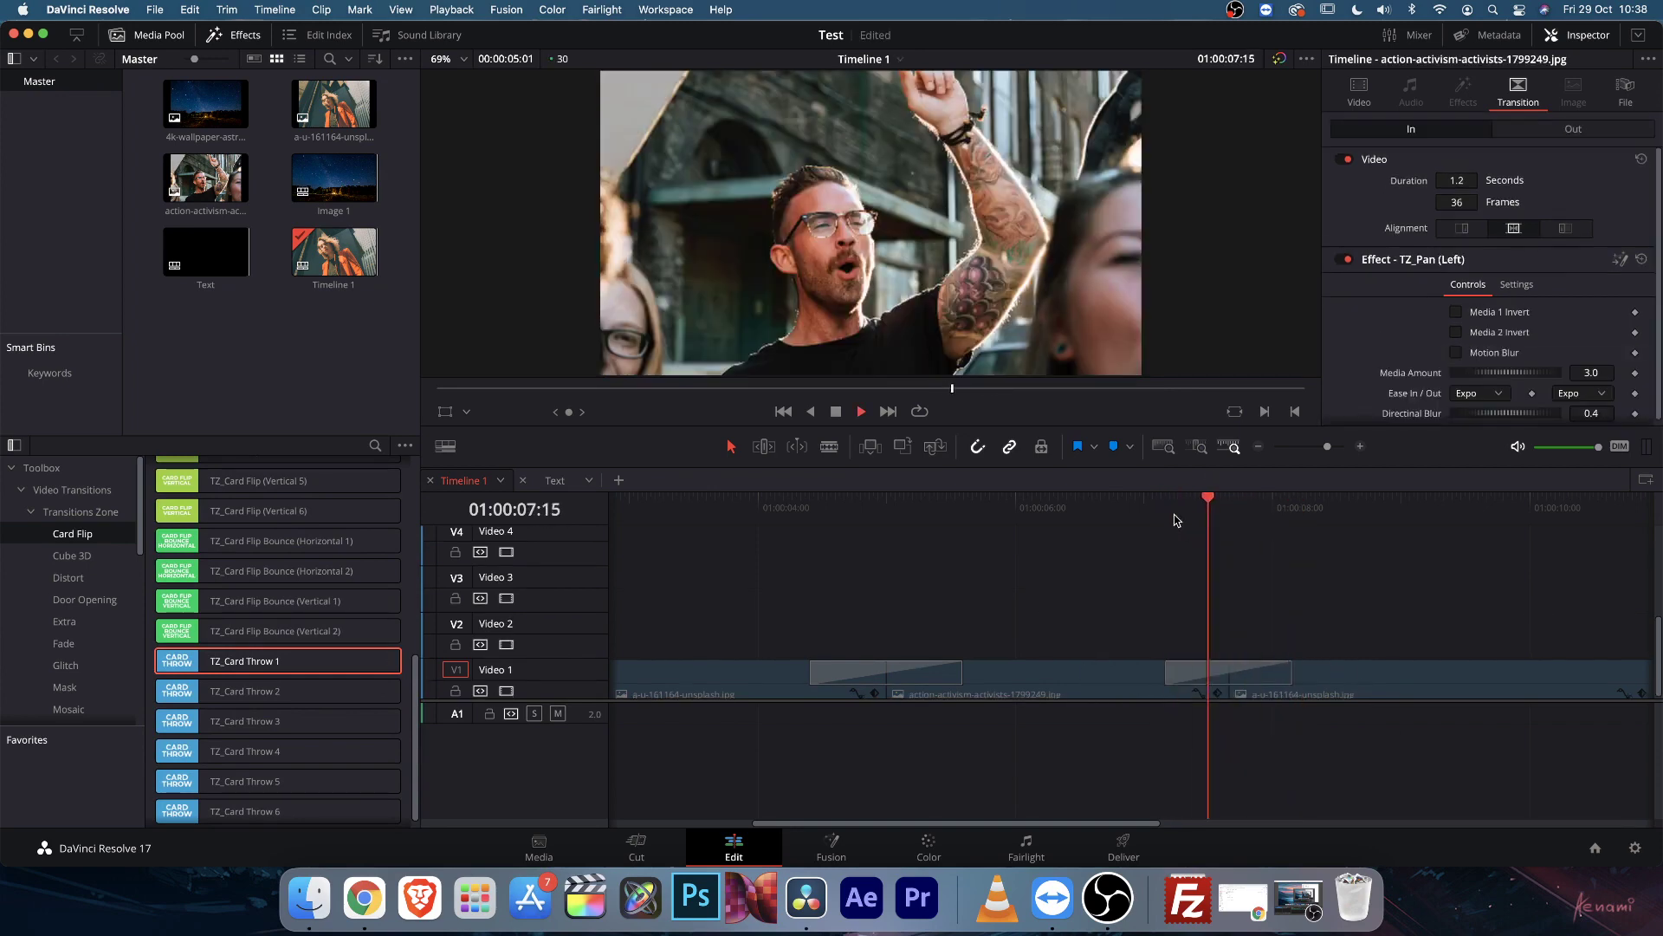
pyautogui.press('space')
pyautogui.press('Delete')
# Expand the Cube 3D category of Transitions Zone and preview its rotating cube transitions
pyautogui.scroll(-1, 371, 679)
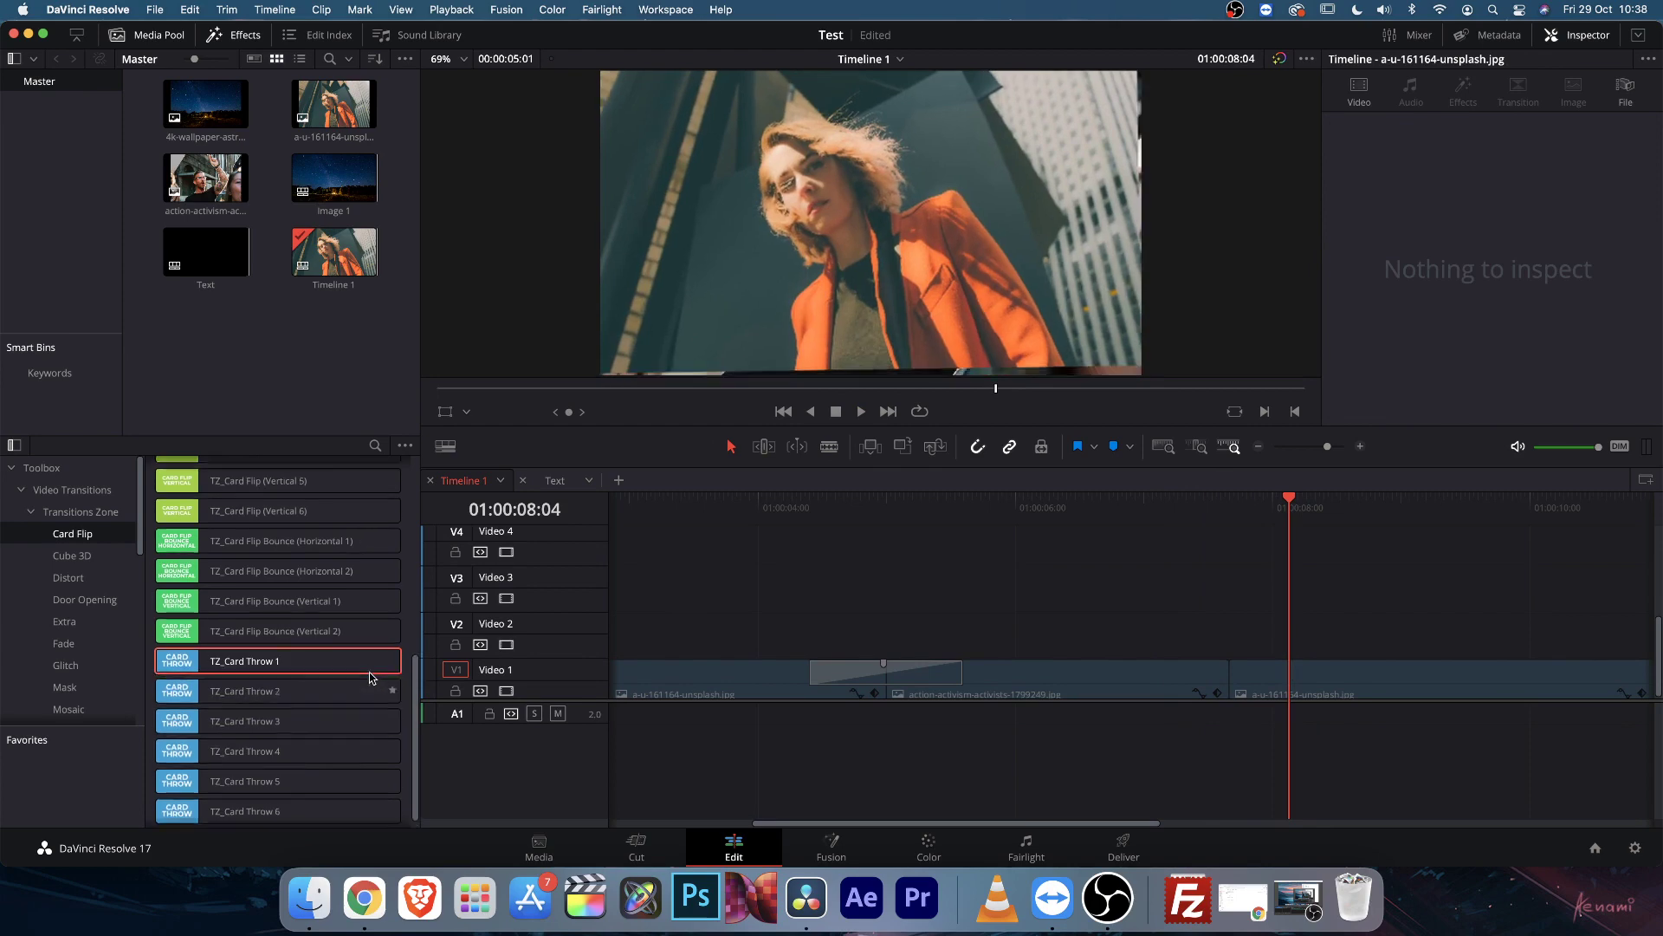
pyautogui.click(66, 557)
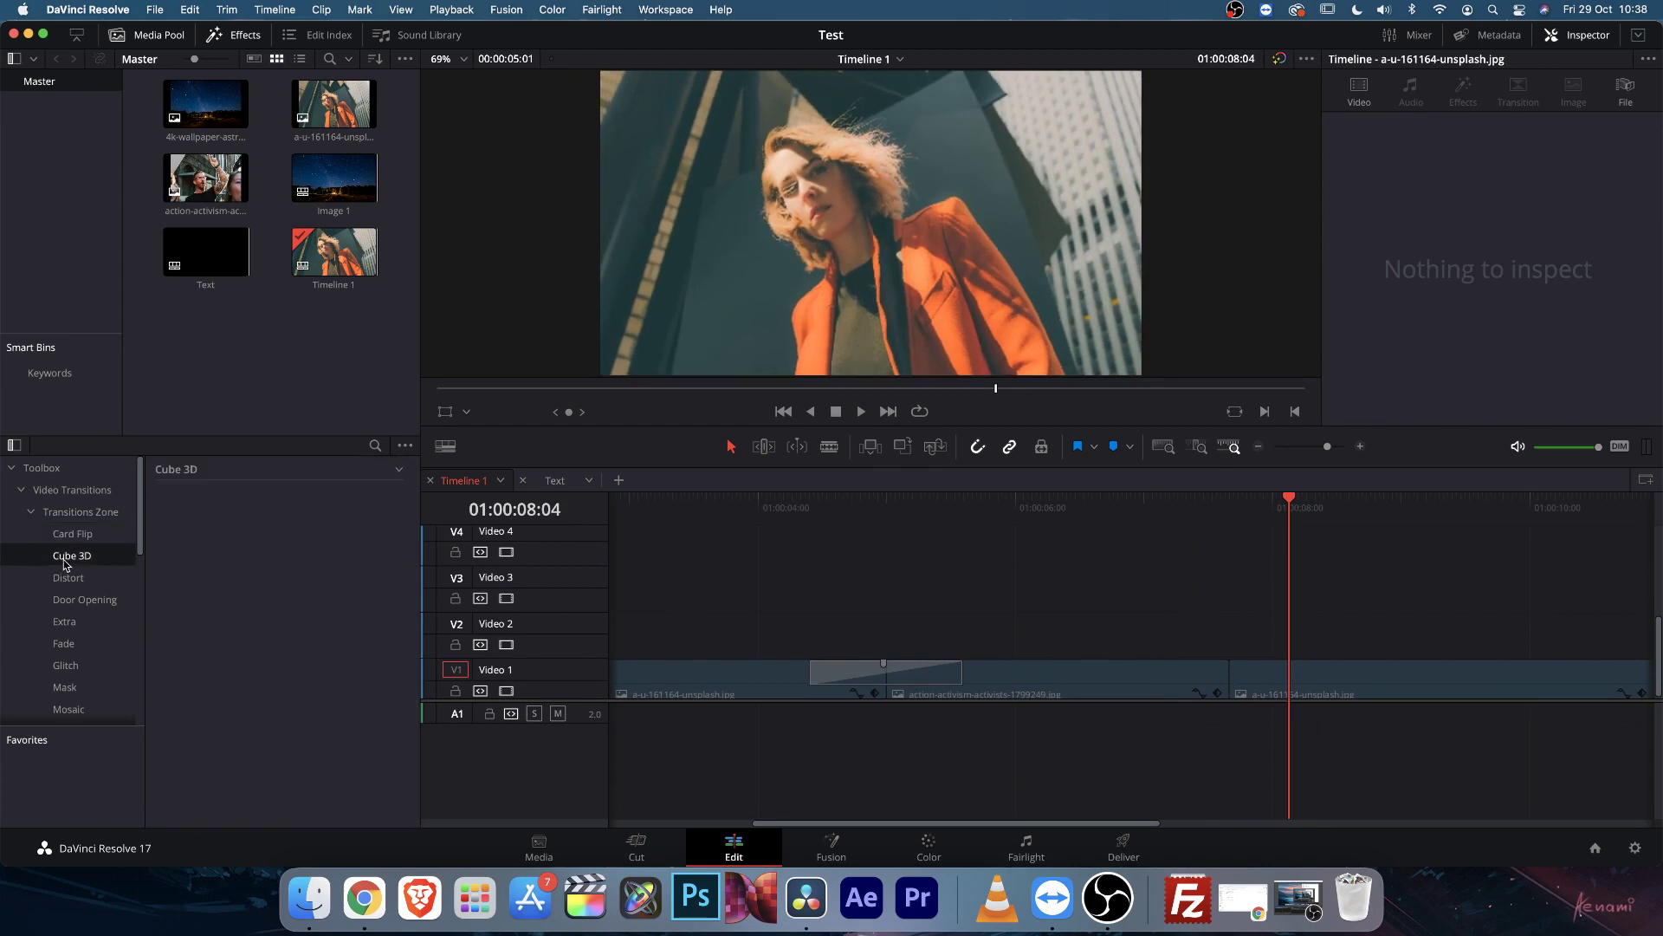
pyautogui.click(400, 470)
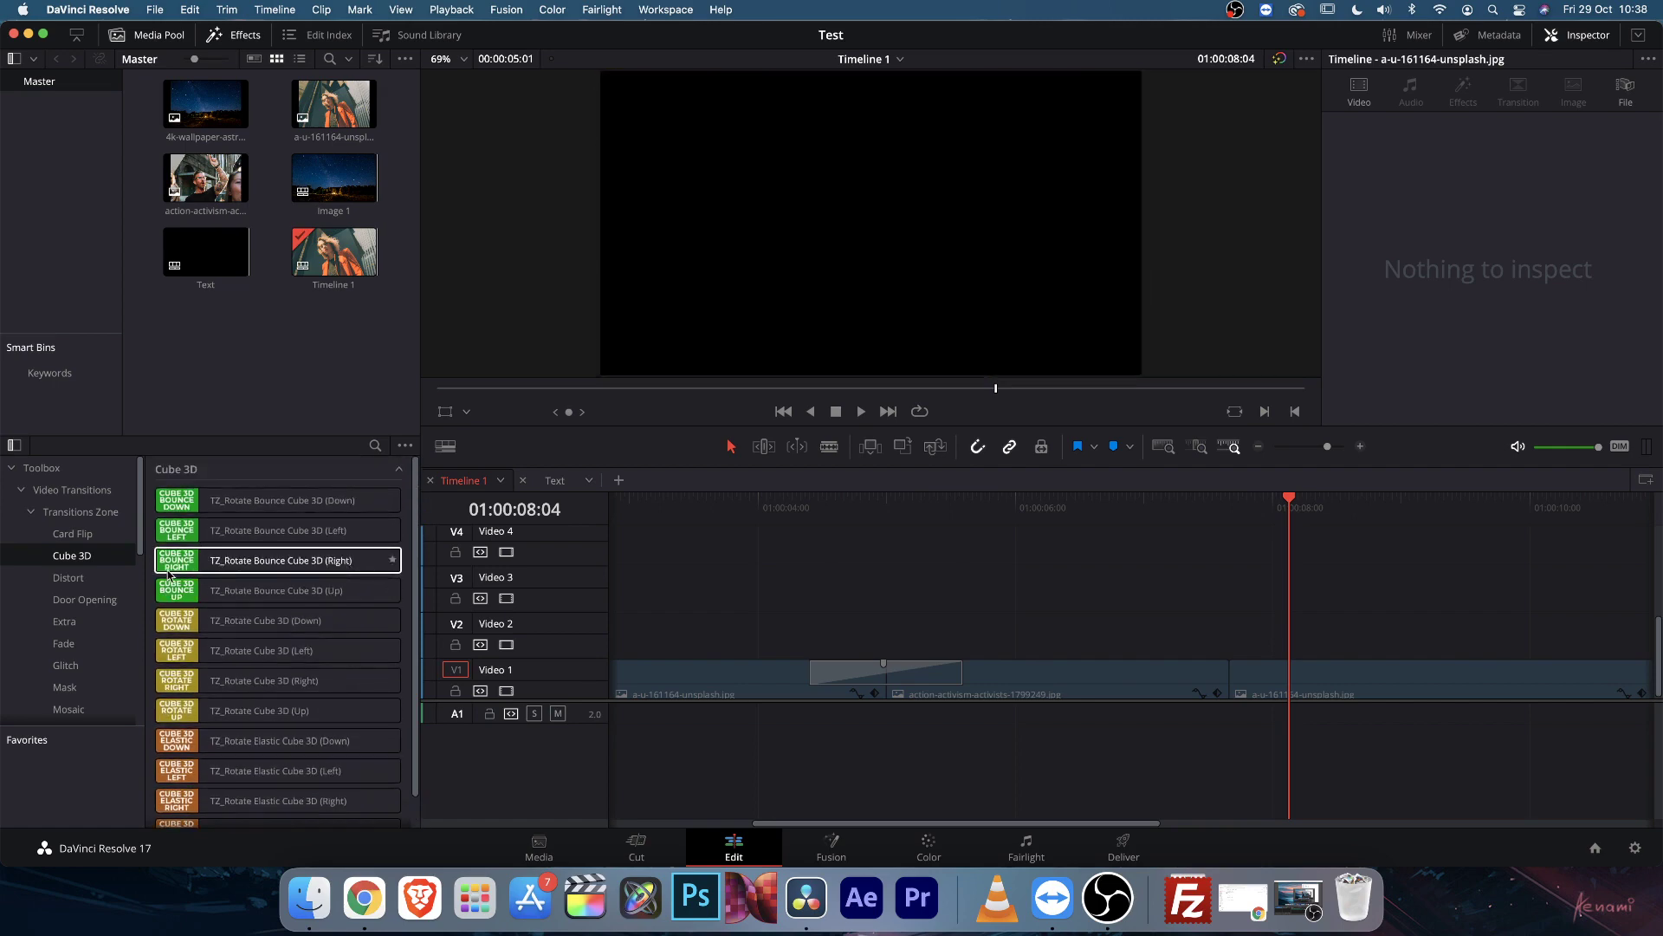
# Try the TZ_Distort 1 transition at the second Video 1 cut with a Scale Strenth of 2.254, and delete it
pyautogui.click(82, 579)
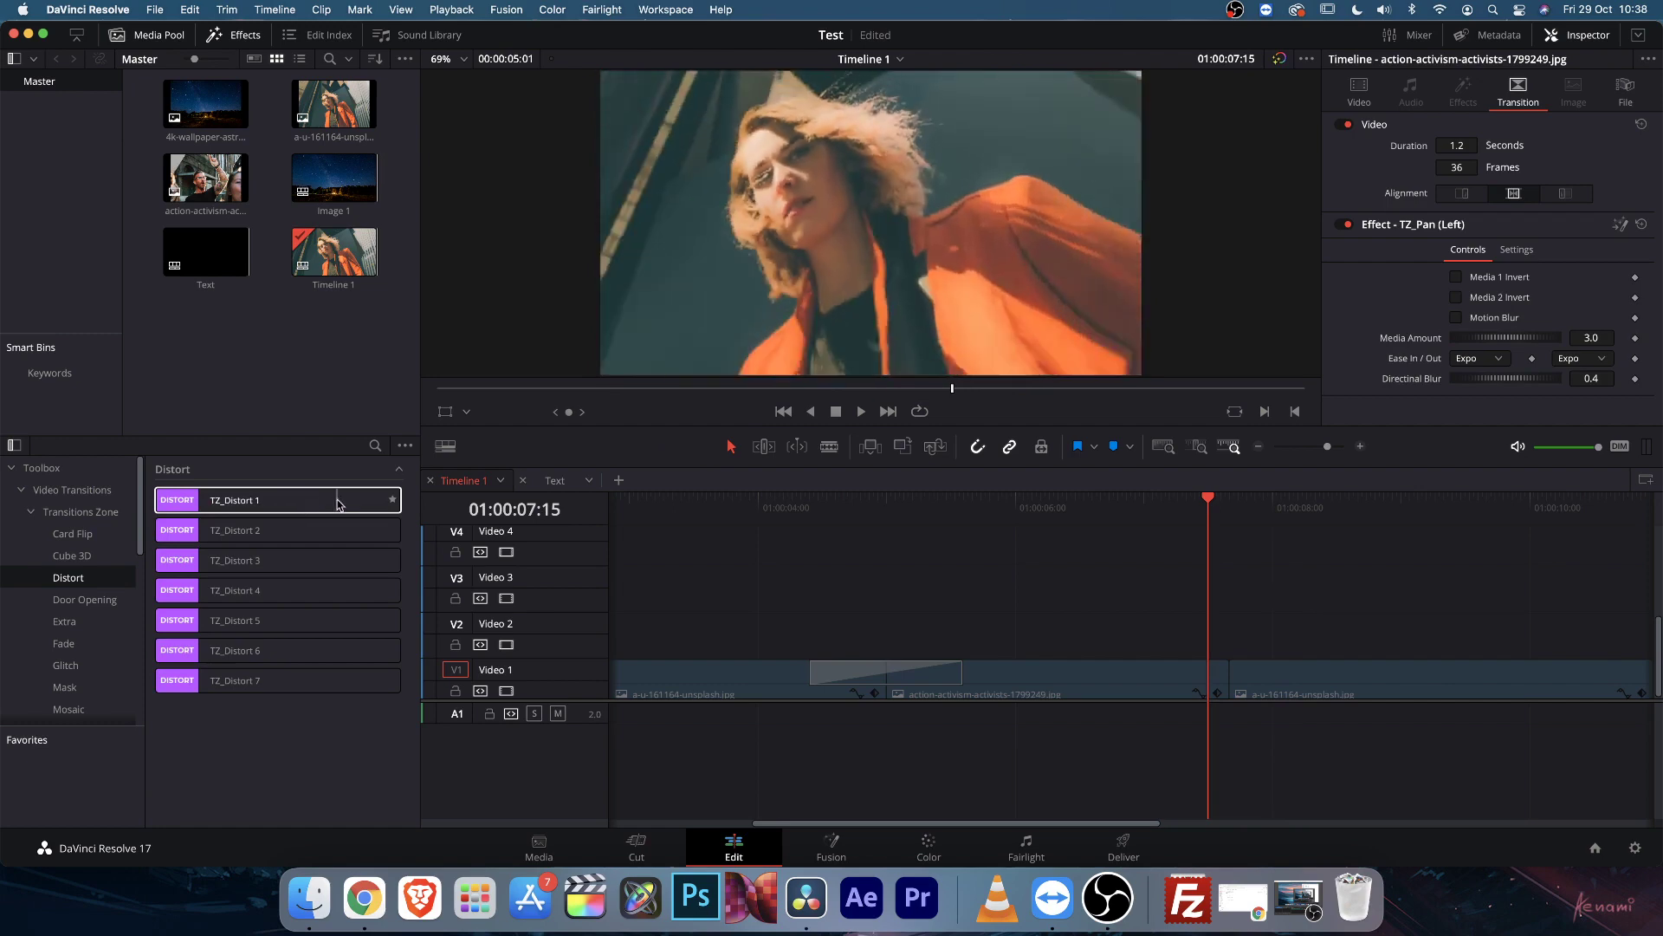
pyautogui.moveTo(296, 505); pyautogui.dragTo(1215, 672)
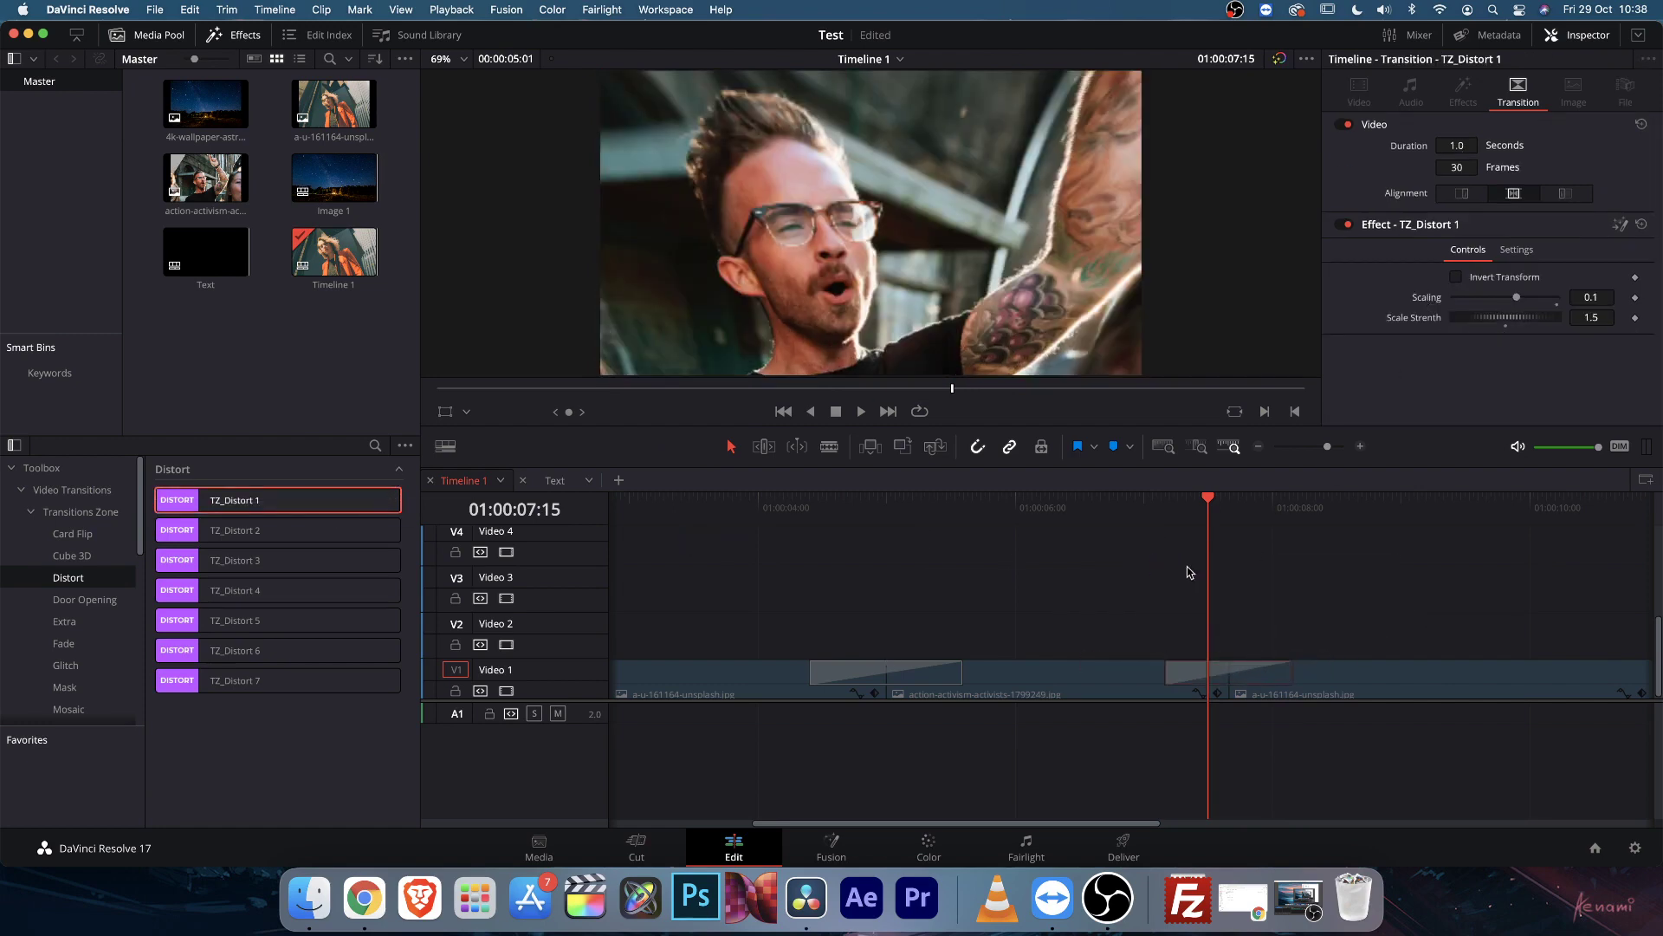
pyautogui.moveTo(1204, 524)
pyautogui.mouseDown()
pyautogui.moveTo(1189, 522)
pyautogui.moveTo(1228, 522)
pyautogui.moveTo(1200, 525)
pyautogui.mouseUp()
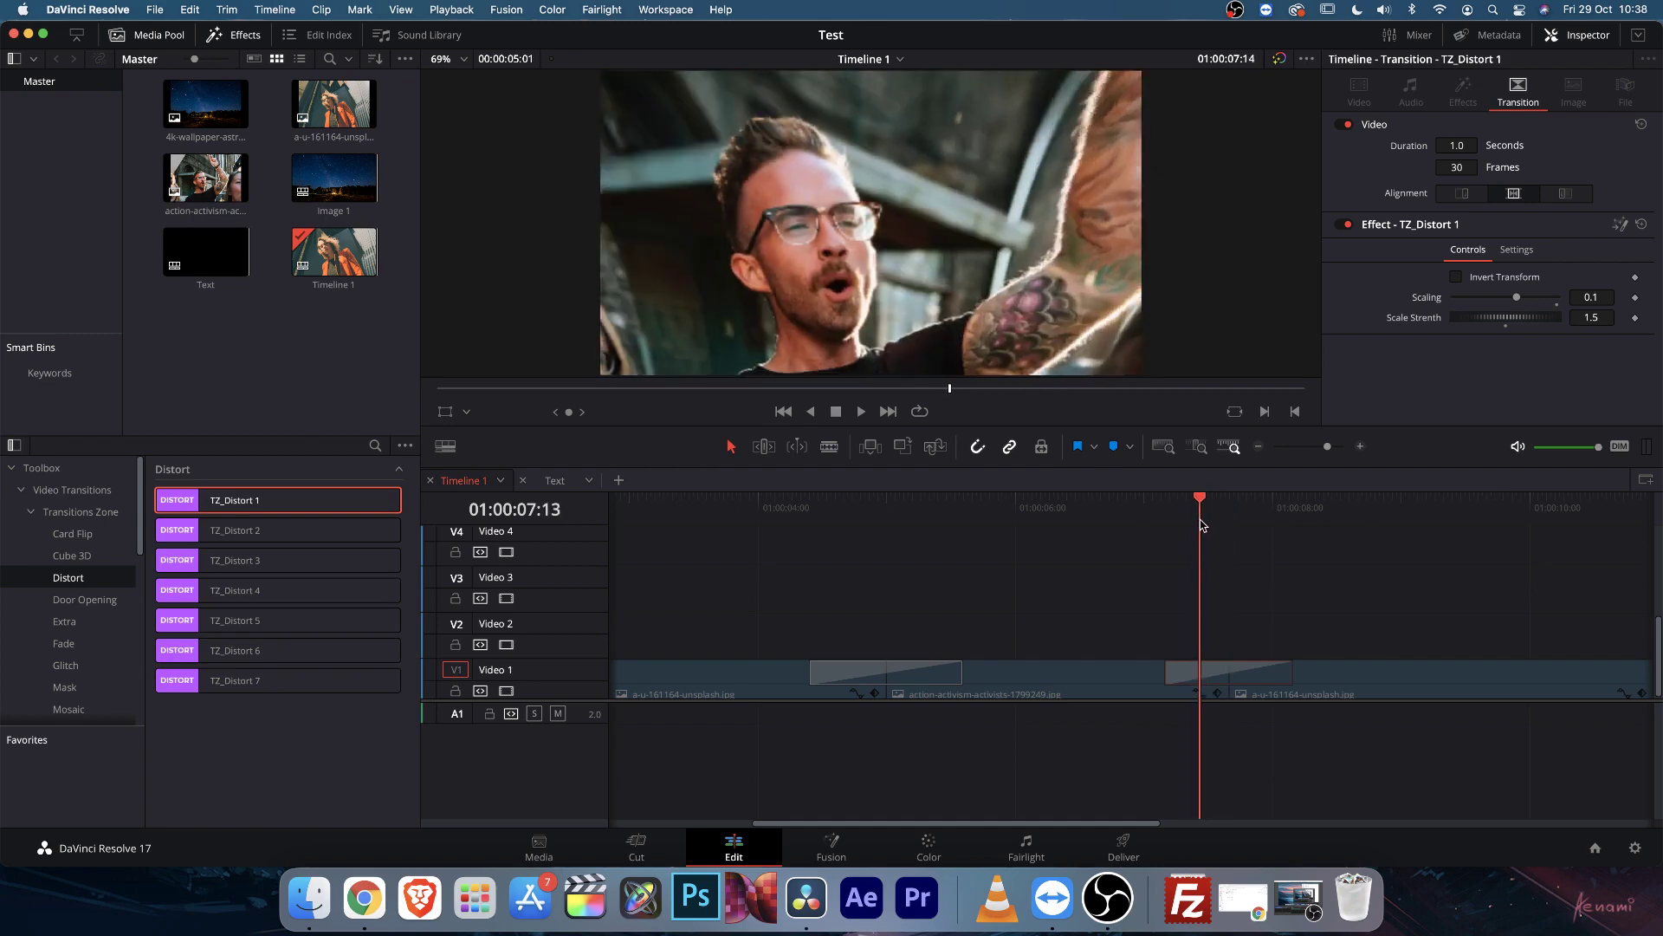
pyautogui.moveTo(1512, 295); pyautogui.dragTo(1527, 324)
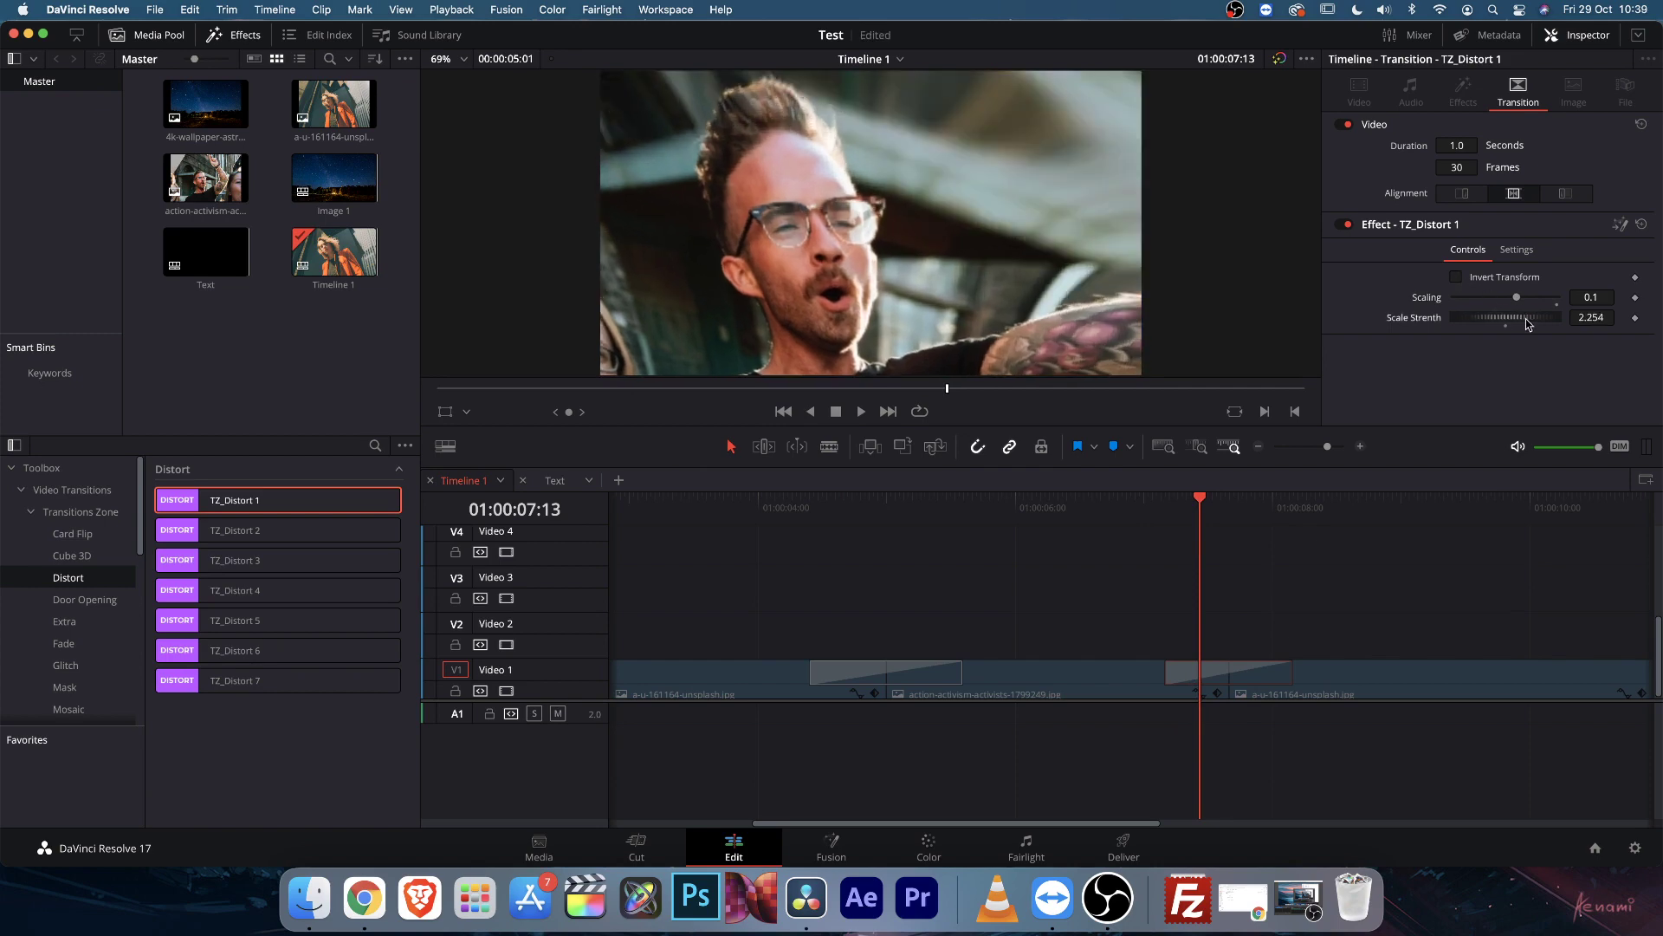
pyautogui.moveTo(1203, 517); pyautogui.dragTo(1252, 513)
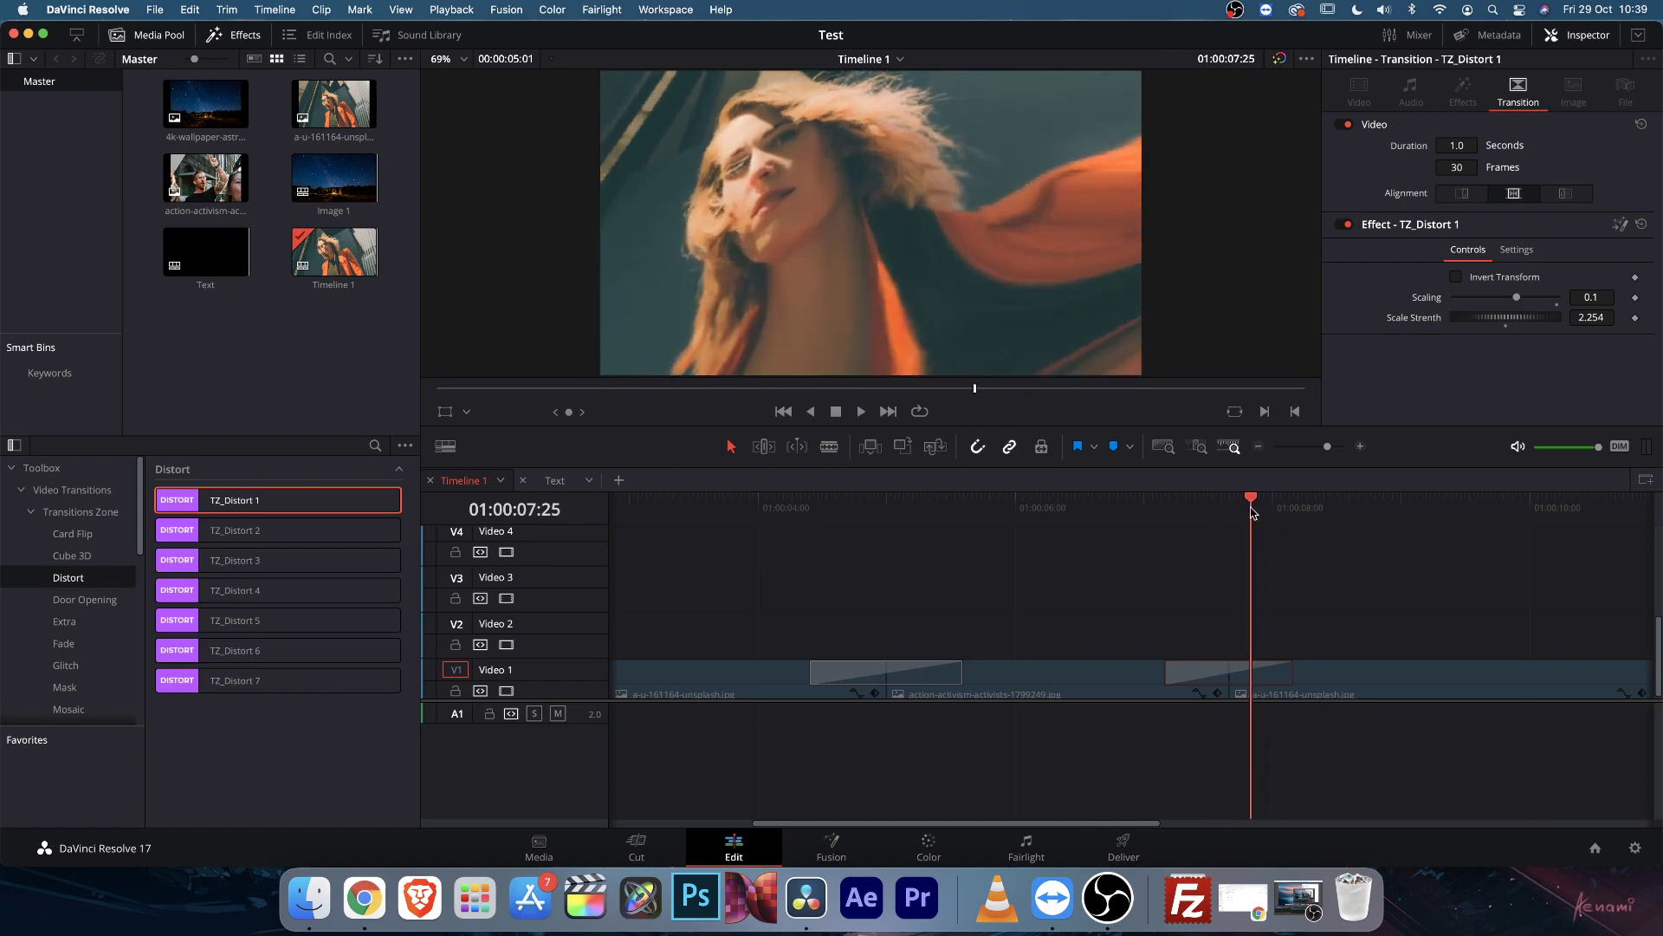
pyautogui.press('Delete')
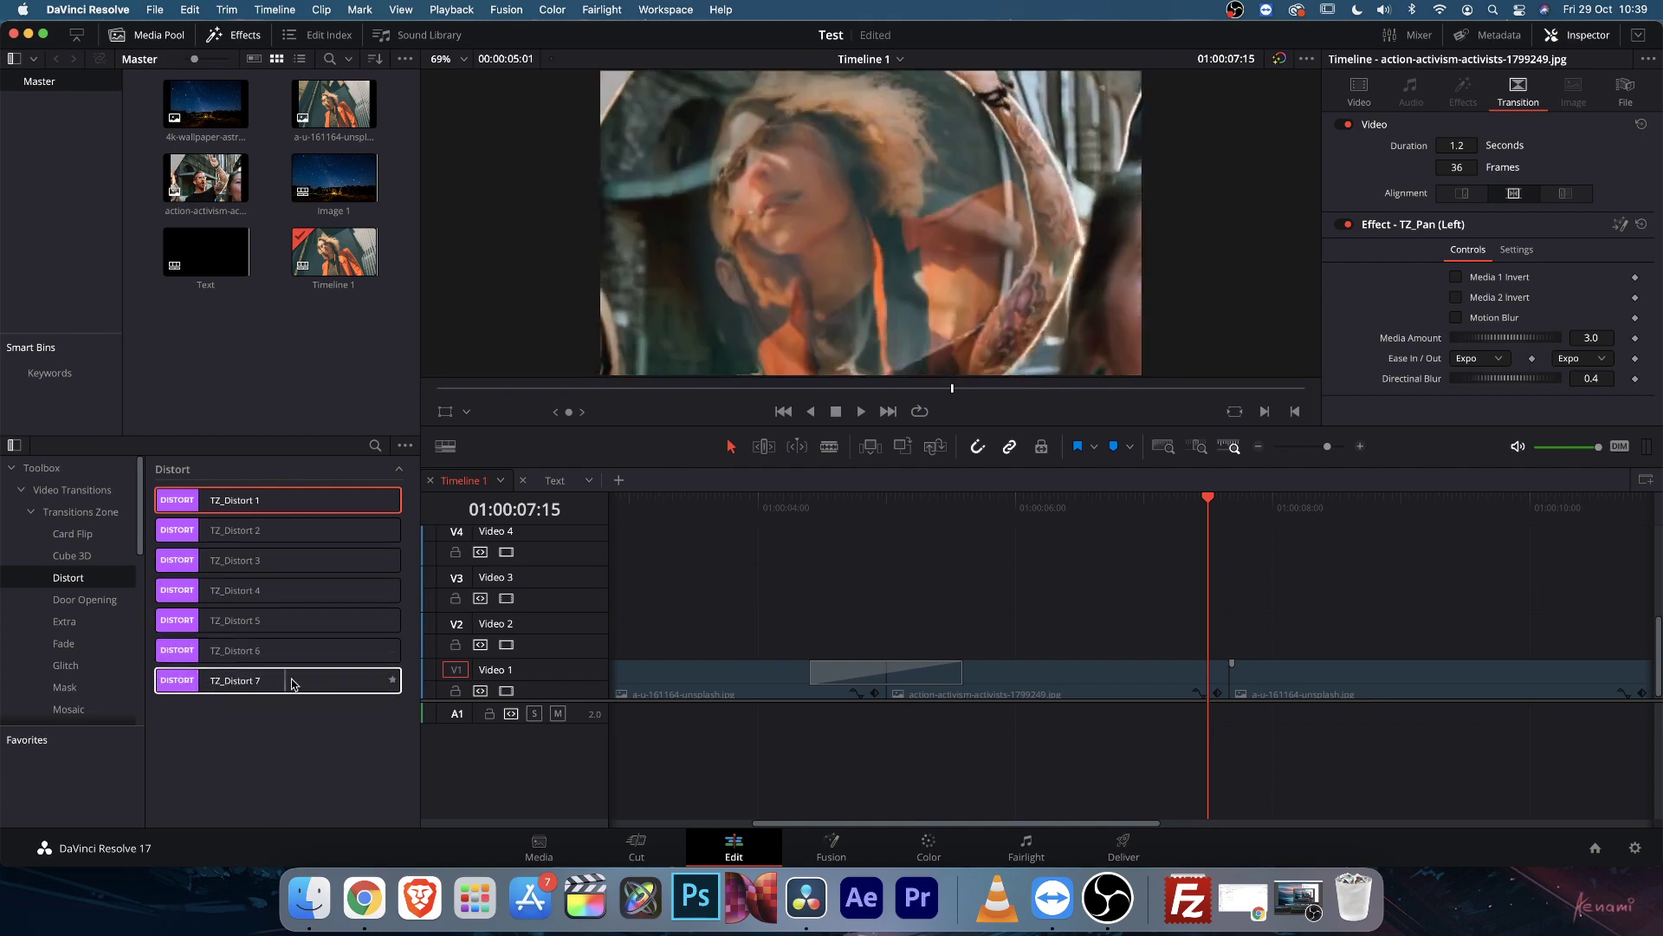
# Expand the Door Opening and Extra categories and preview their transitions, including TZ_Door Opening 2 and TZ_Blur (Zoom)
pyautogui.click(81, 604)
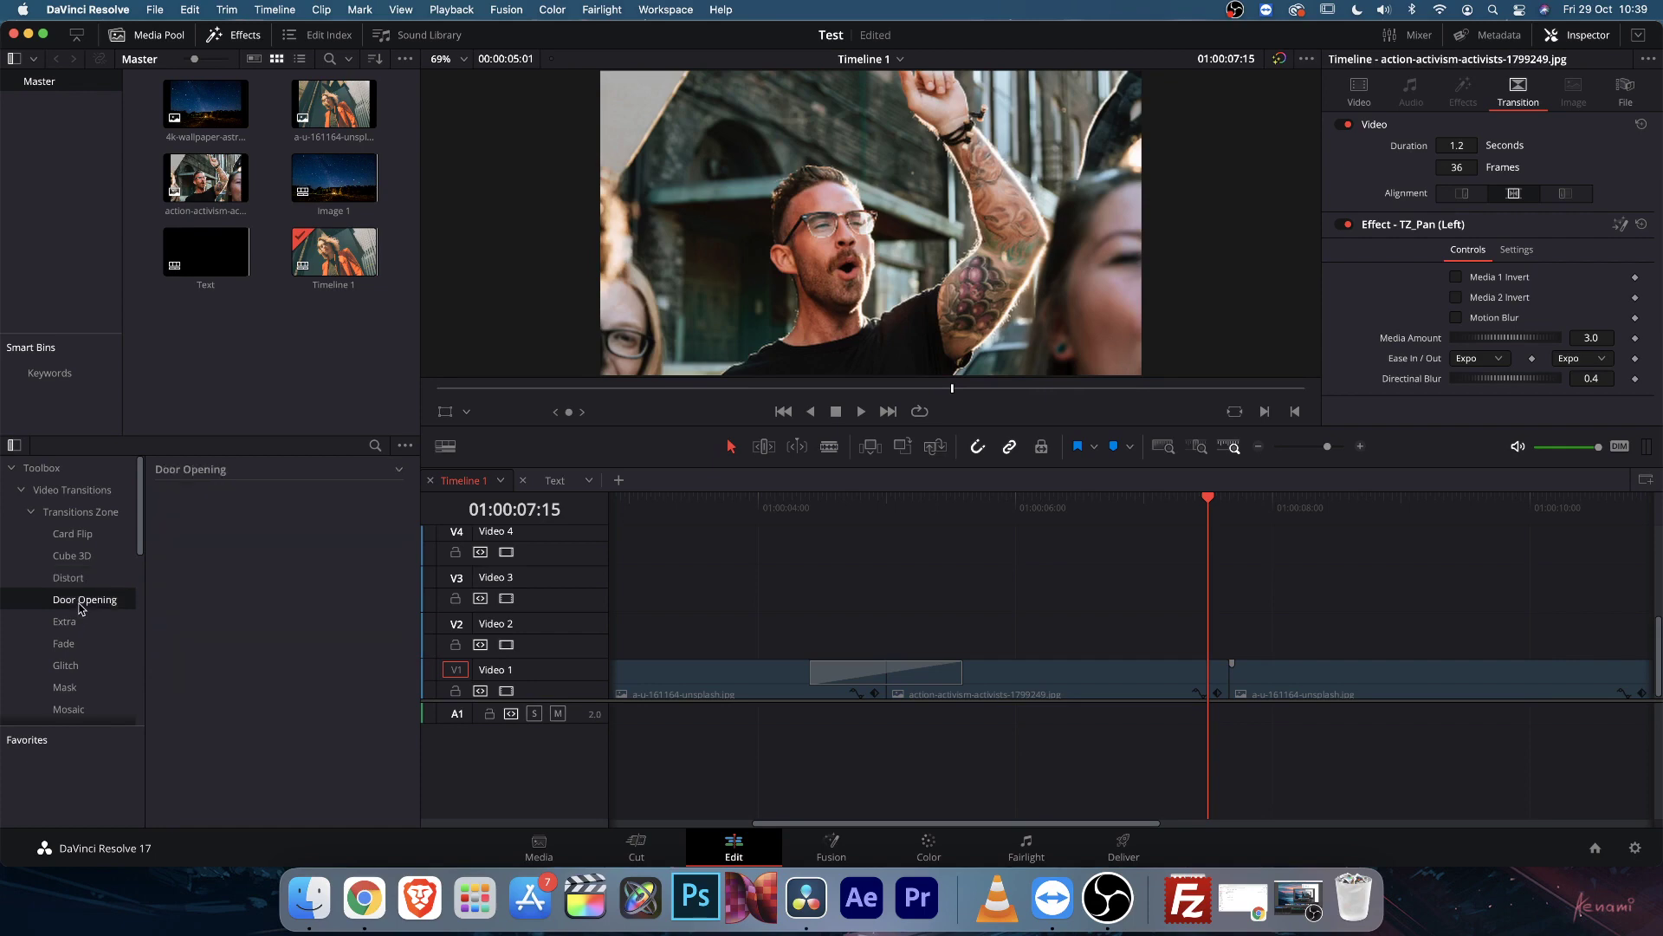
pyautogui.click(398, 470)
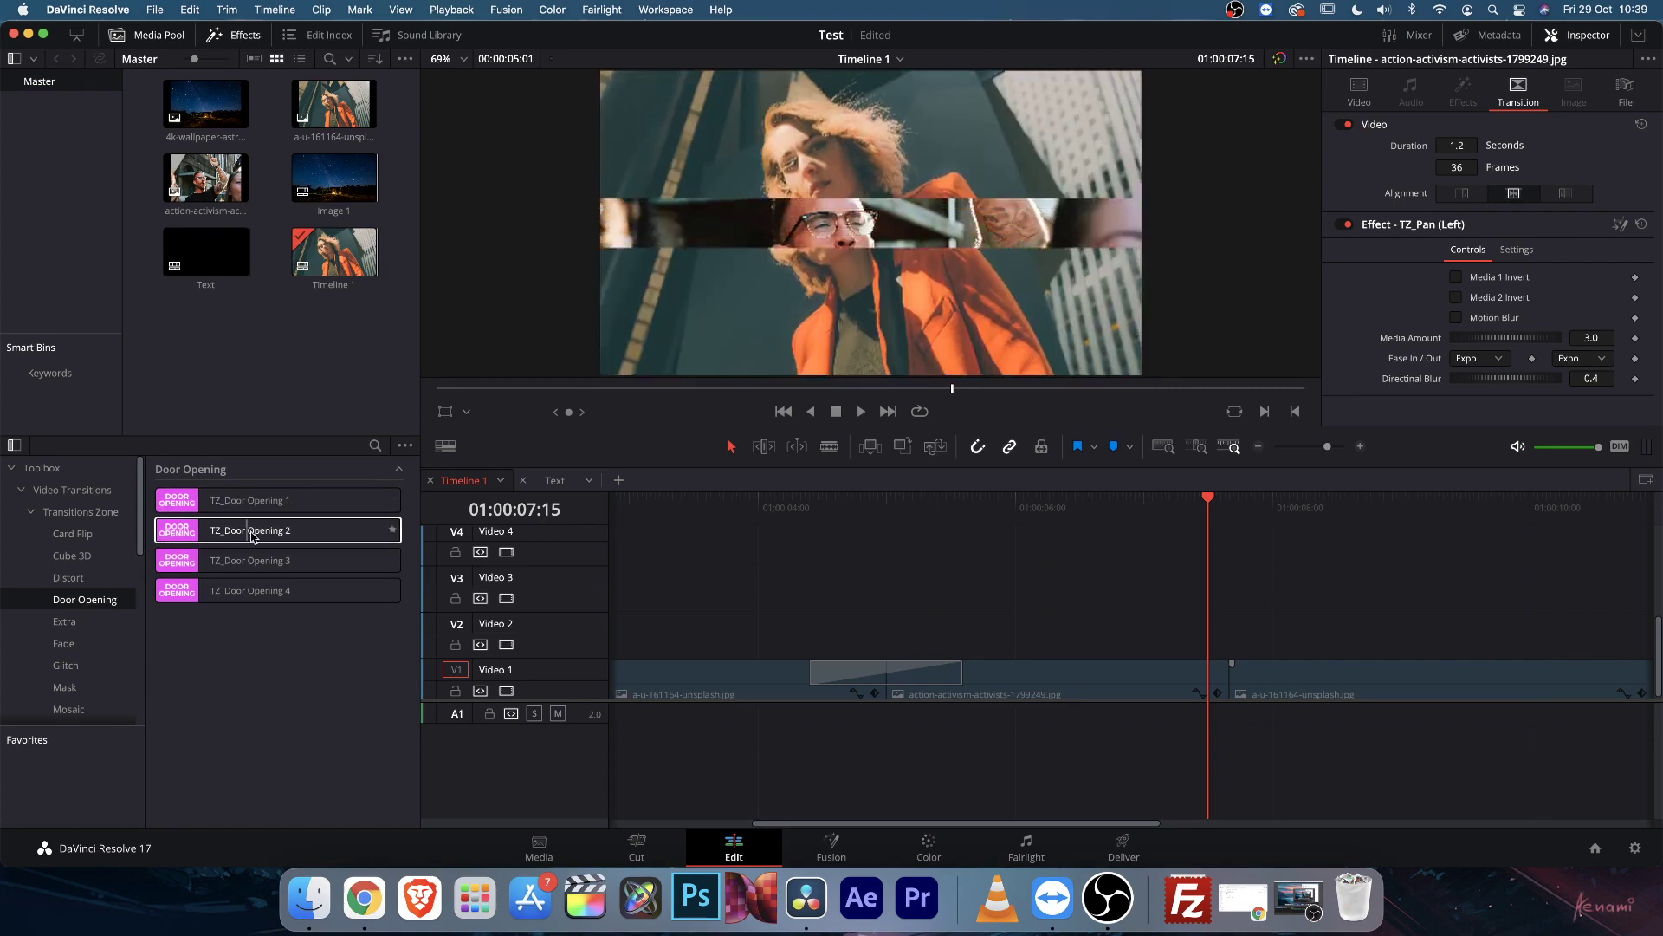
pyautogui.click(98, 624)
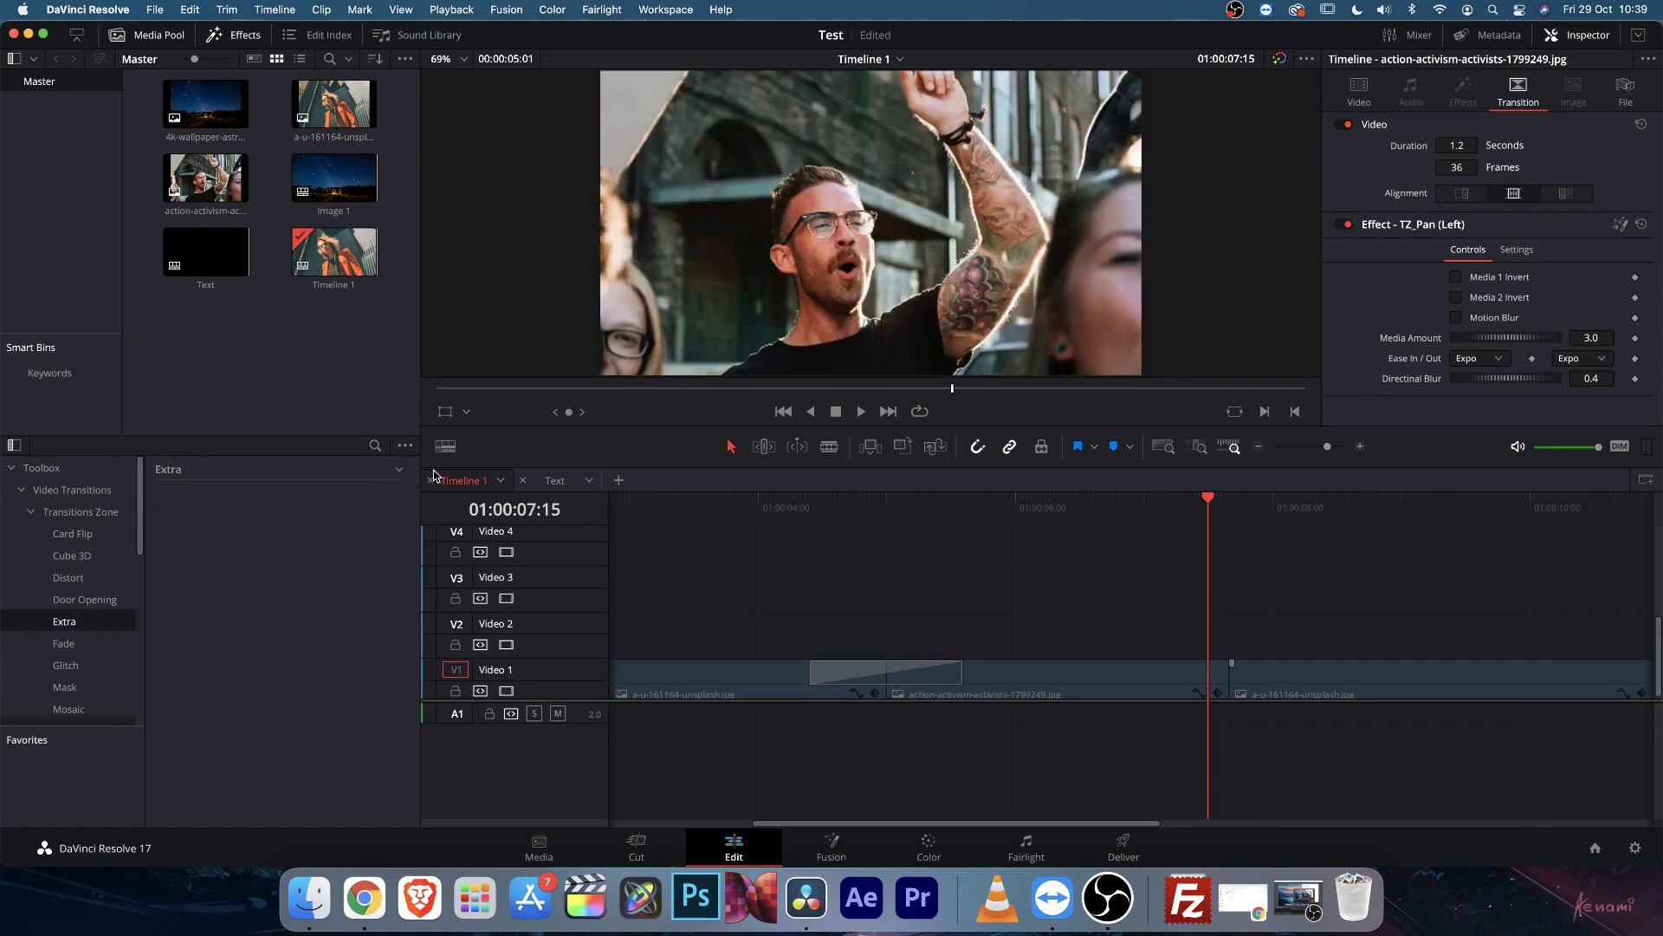
pyautogui.click(398, 469)
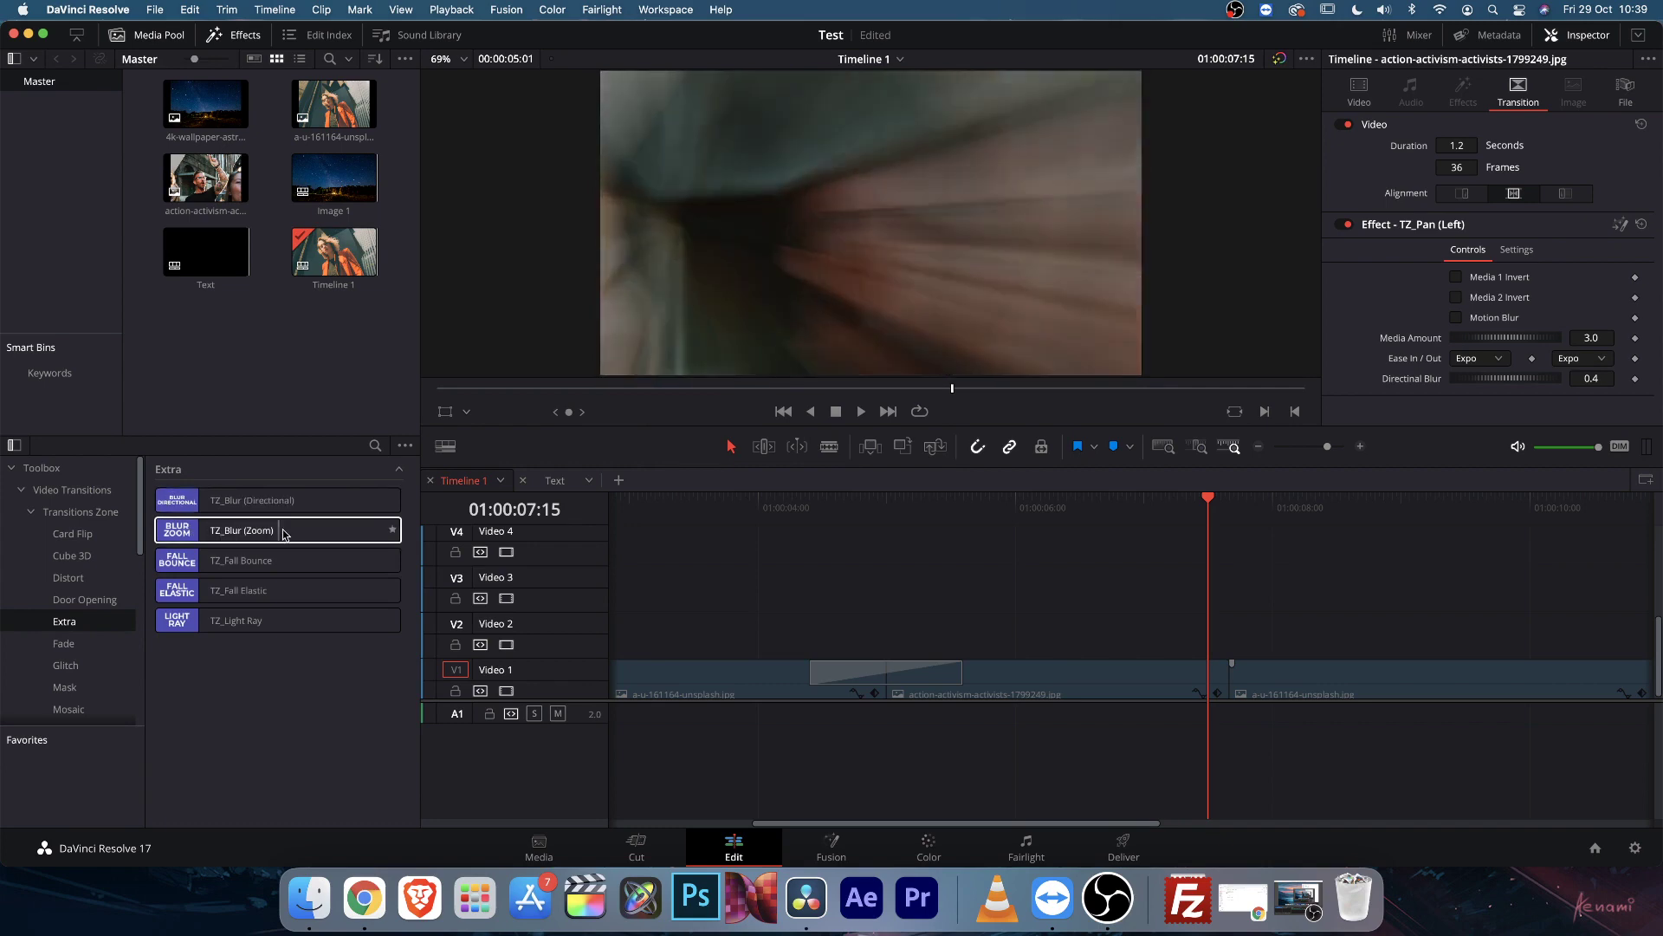
# Expand the Fade category and preview its transitions, including TZ_Fade (Mosaic) and TZ_Fade Wipe (Down)
pyautogui.click(79, 646)
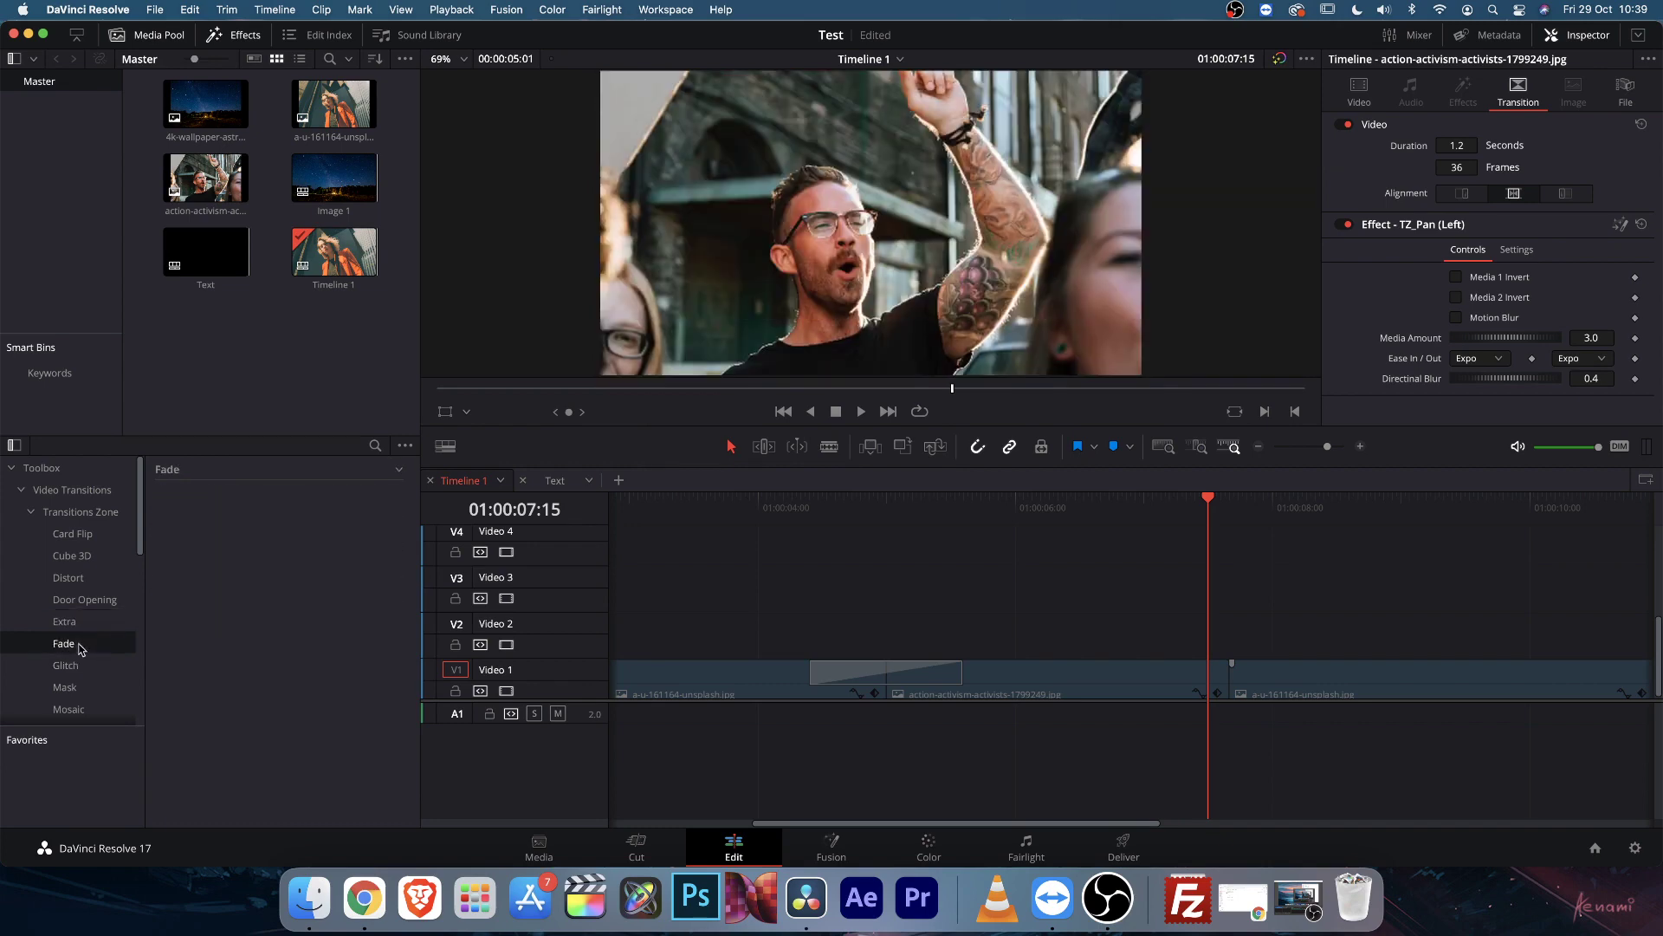
pyautogui.click(401, 472)
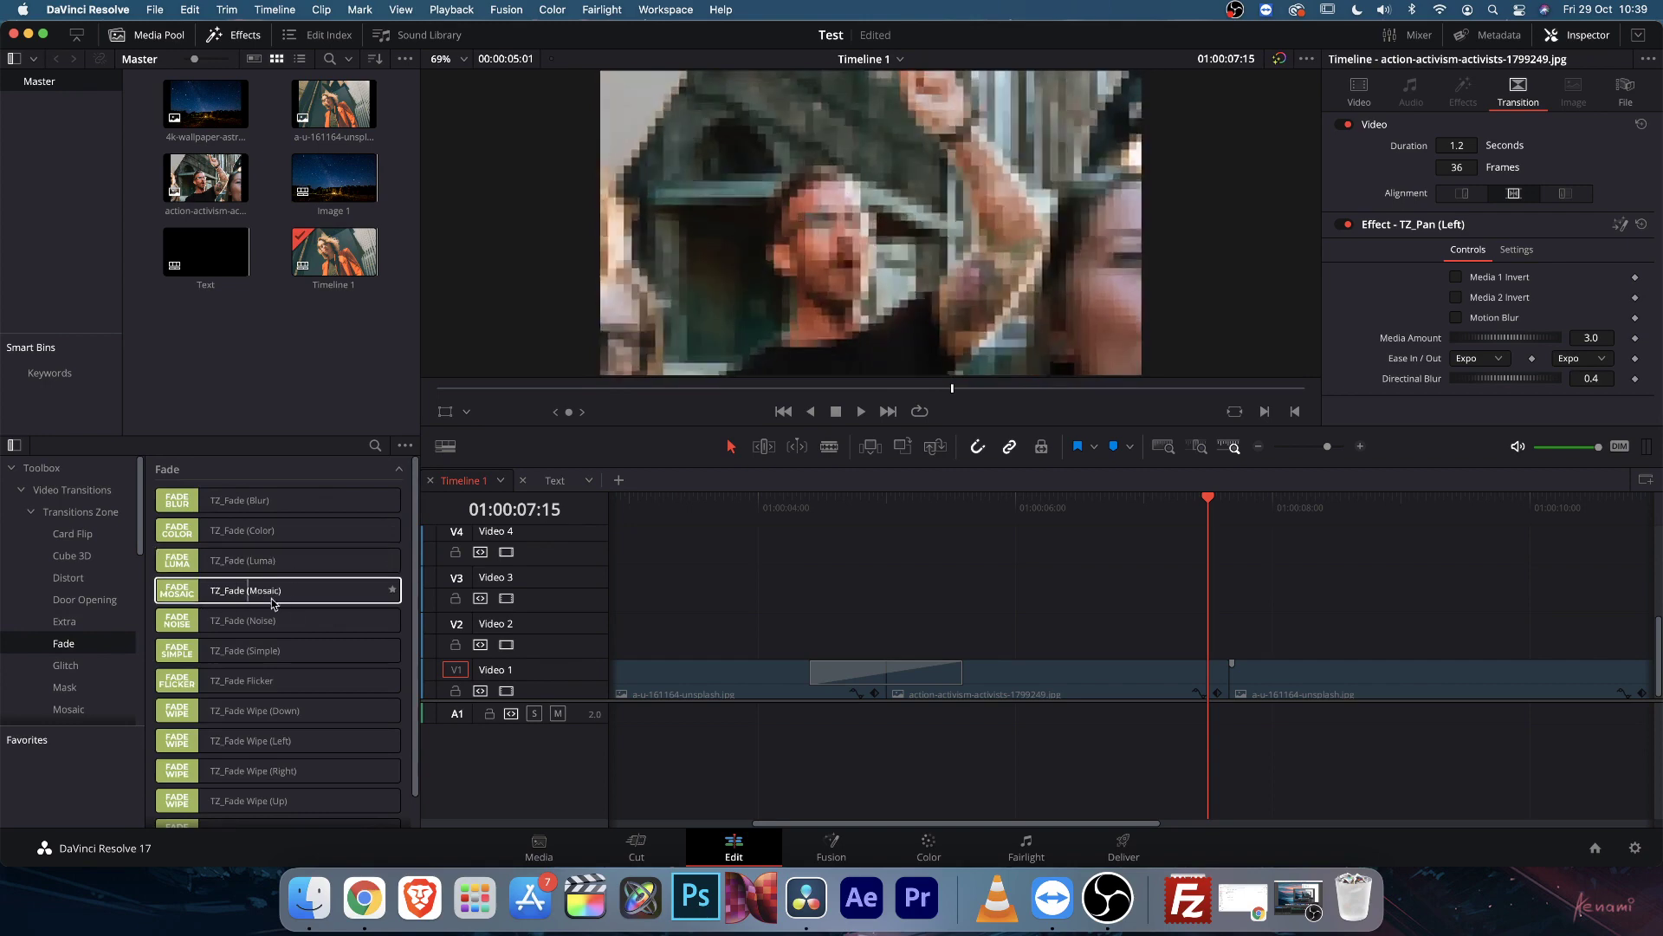
pyautogui.scroll(-1, 290, 689)
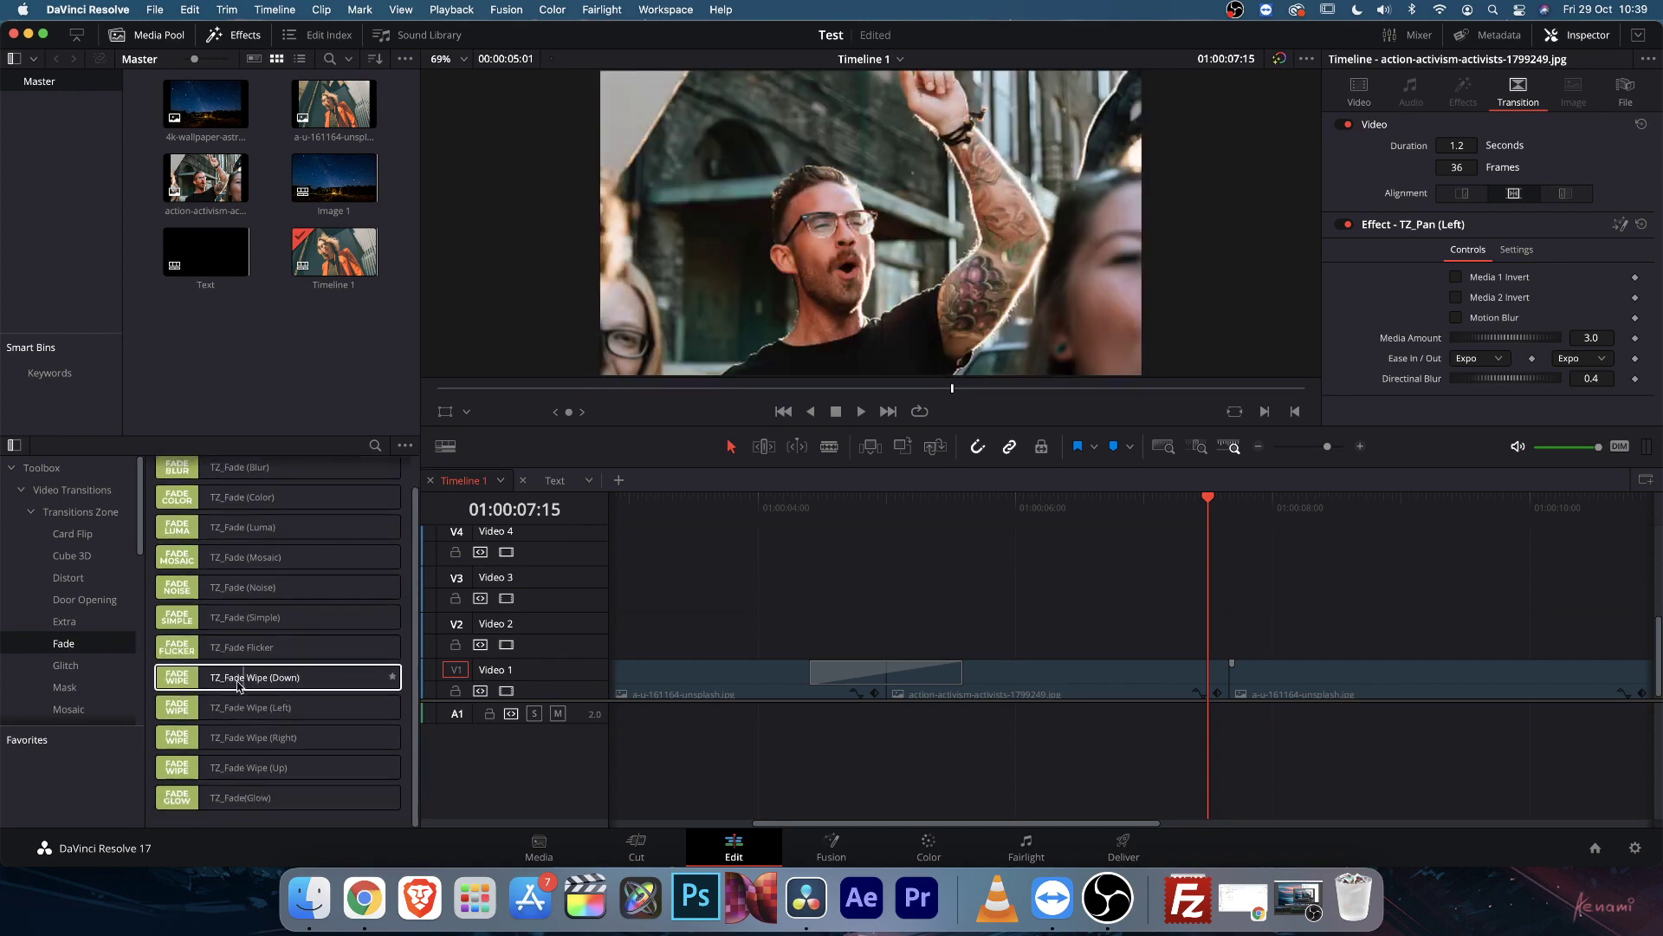
# Browse the Glitch category from the start of its list and preview the Bad TV and Glitch transitions
pyautogui.click(91, 667)
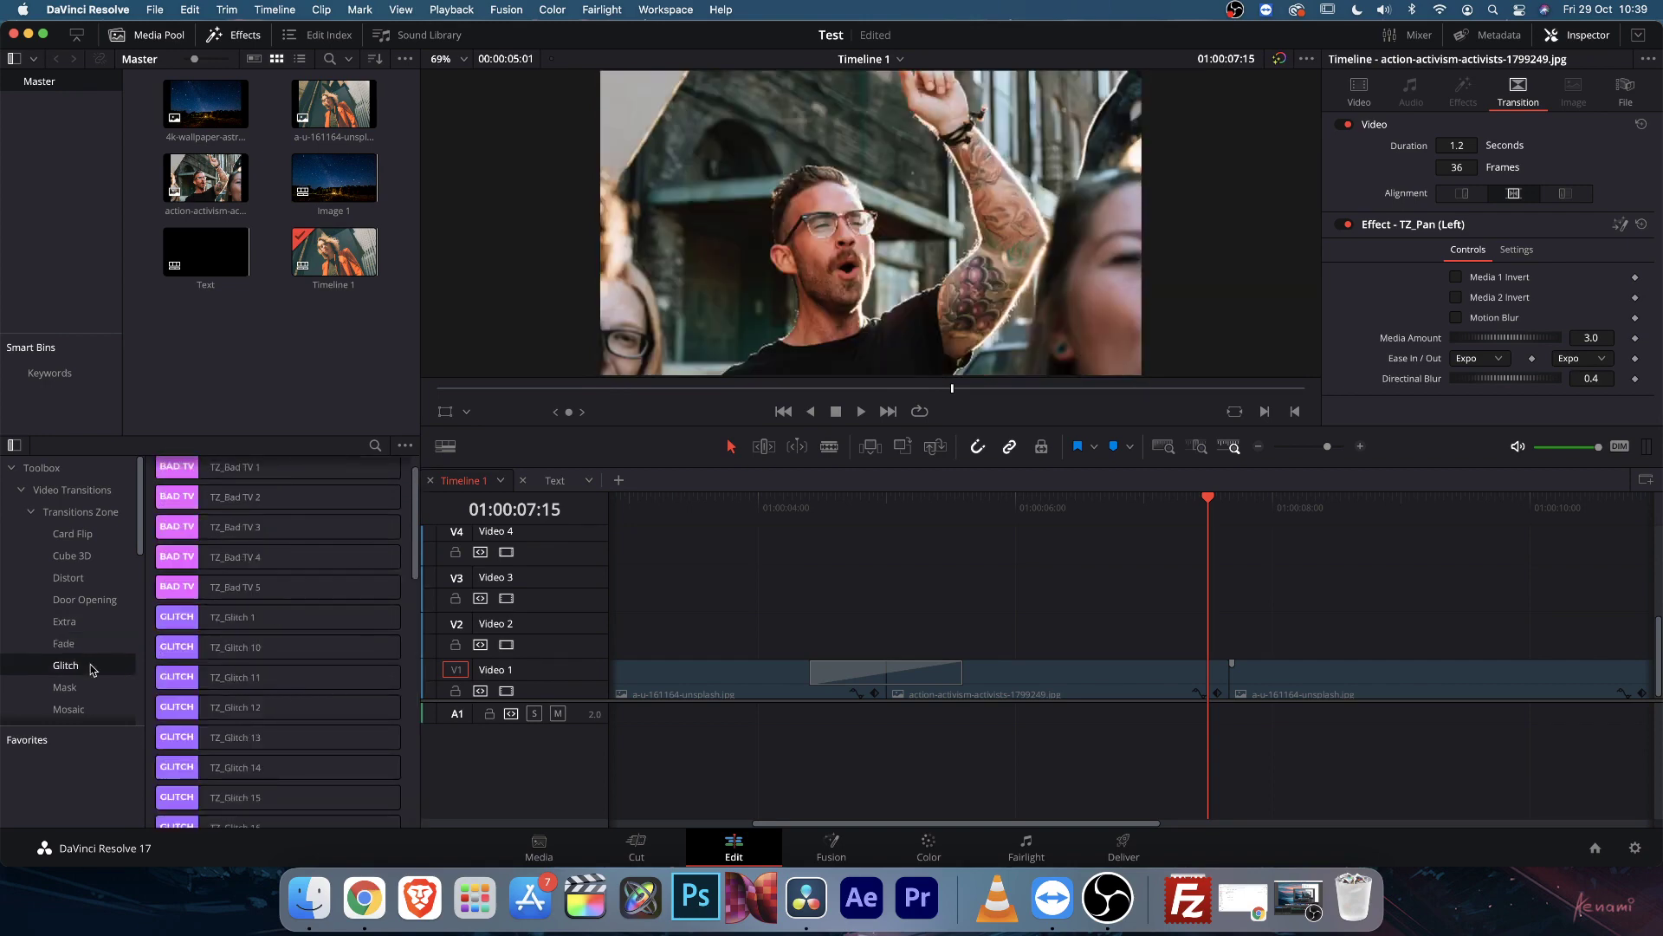
pyautogui.moveTo(416, 546); pyautogui.dragTo(412, 503)
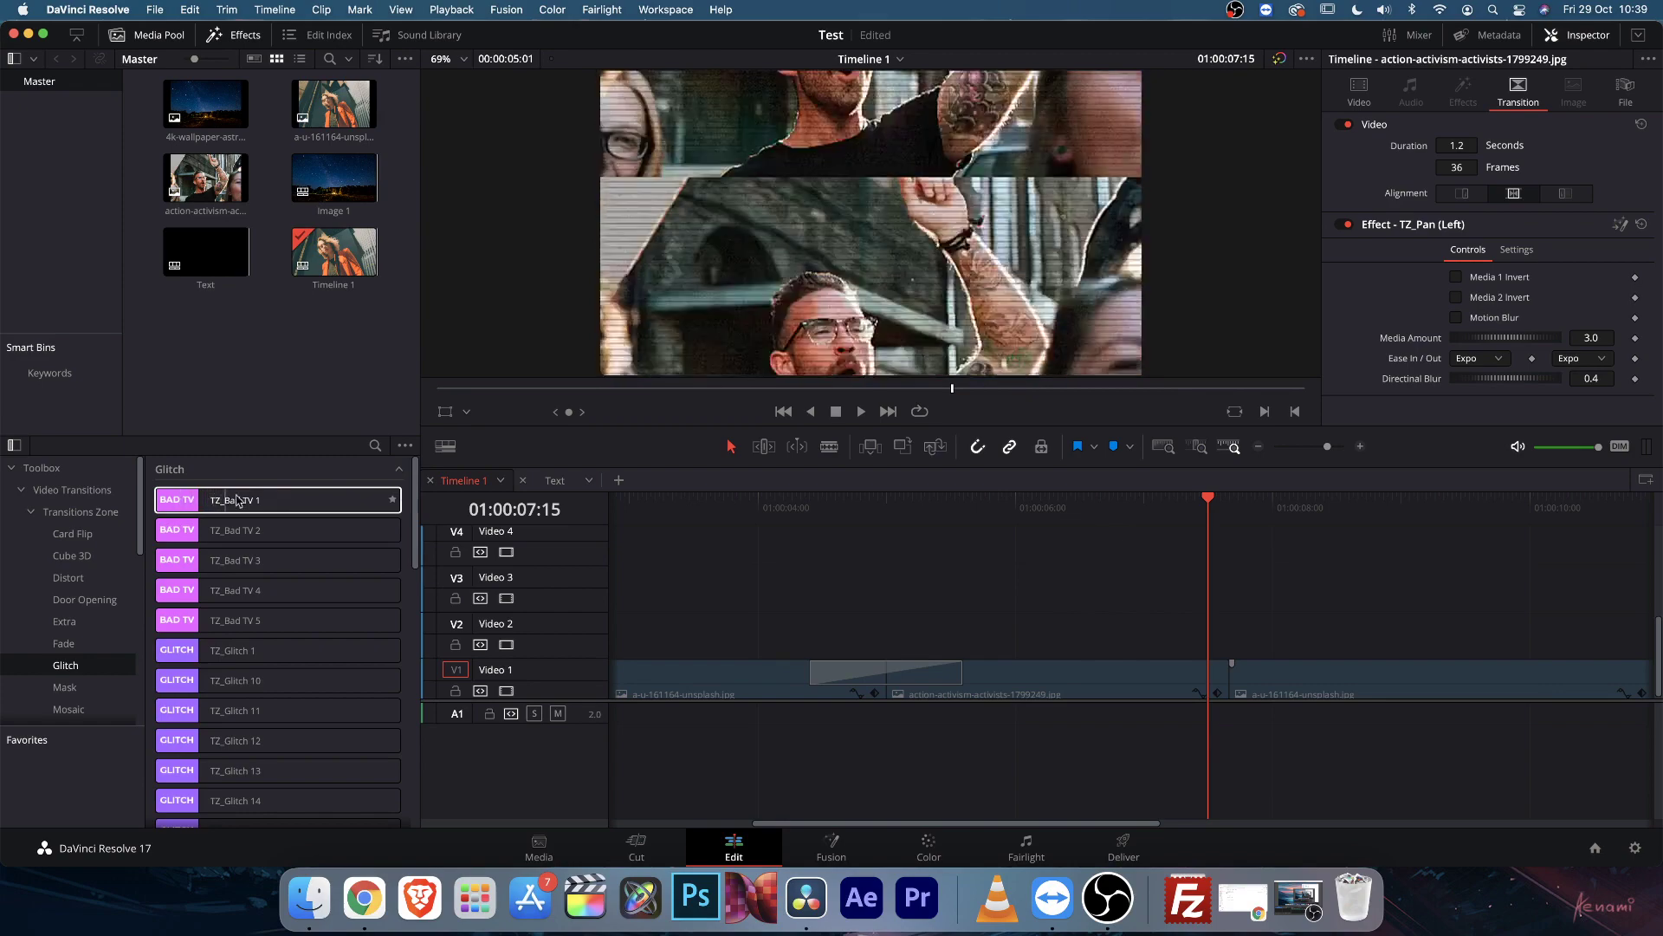
pyautogui.scroll(-2, 280, 538)
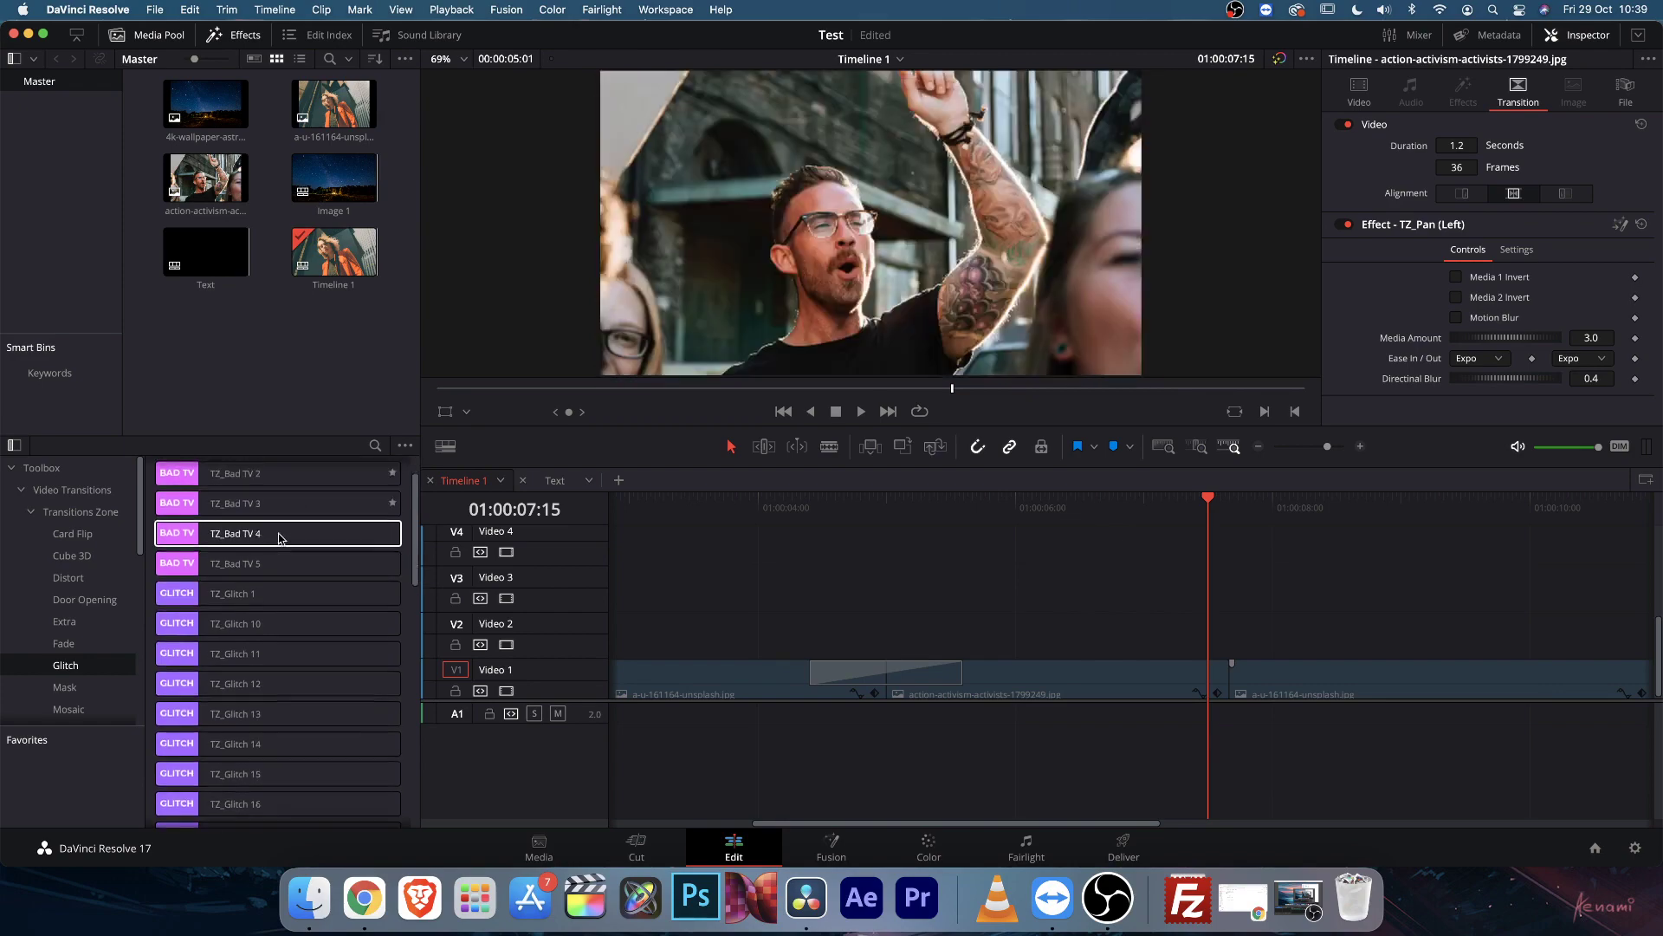
pyautogui.scroll(-1, 280, 537)
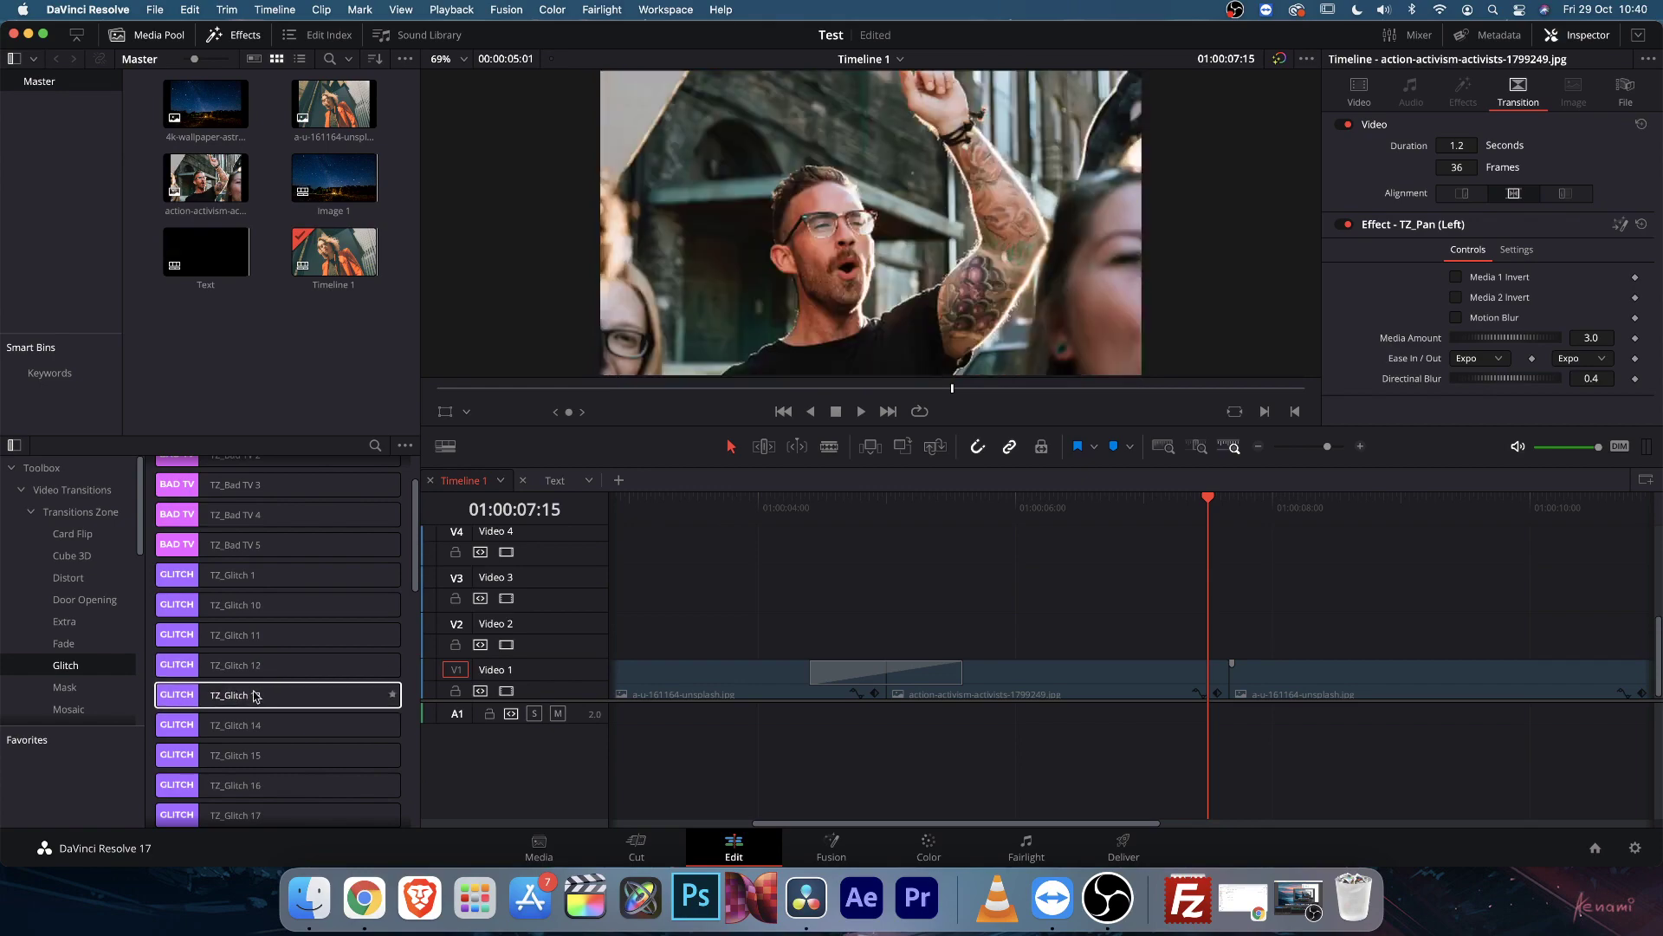
# Add the TZ_Glitch 13 transition to the second Video 1 cut and play through it
pyautogui.moveTo(271, 694); pyautogui.dragTo(1241, 682)
pyautogui.click(1168, 498)
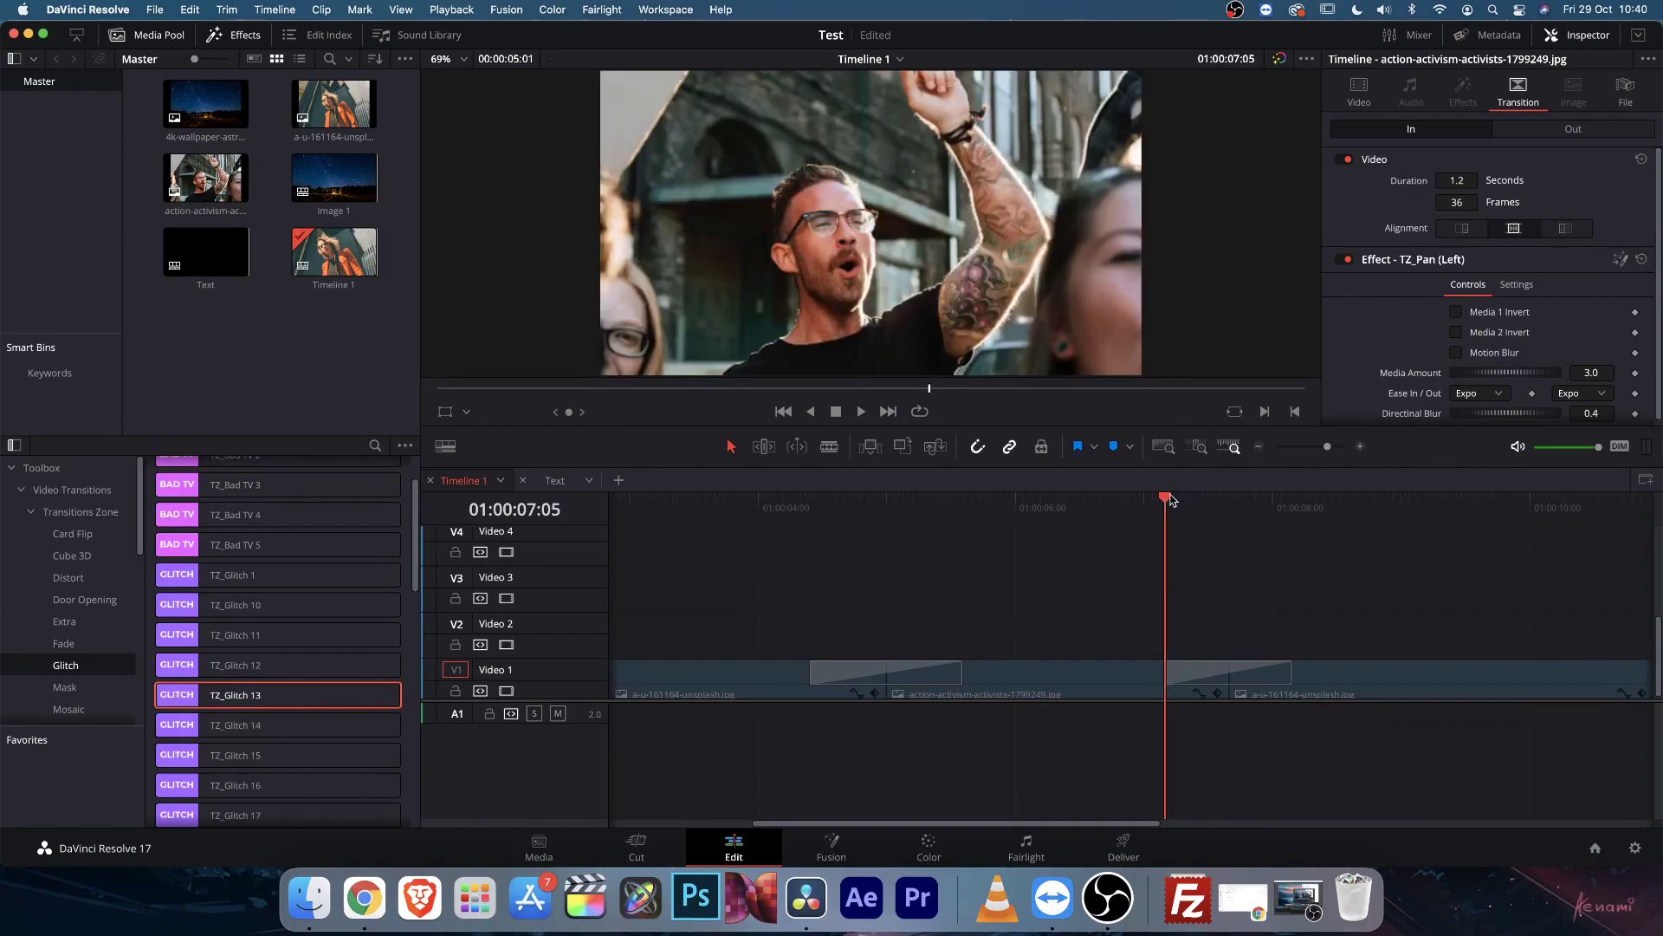
pyautogui.press('space')
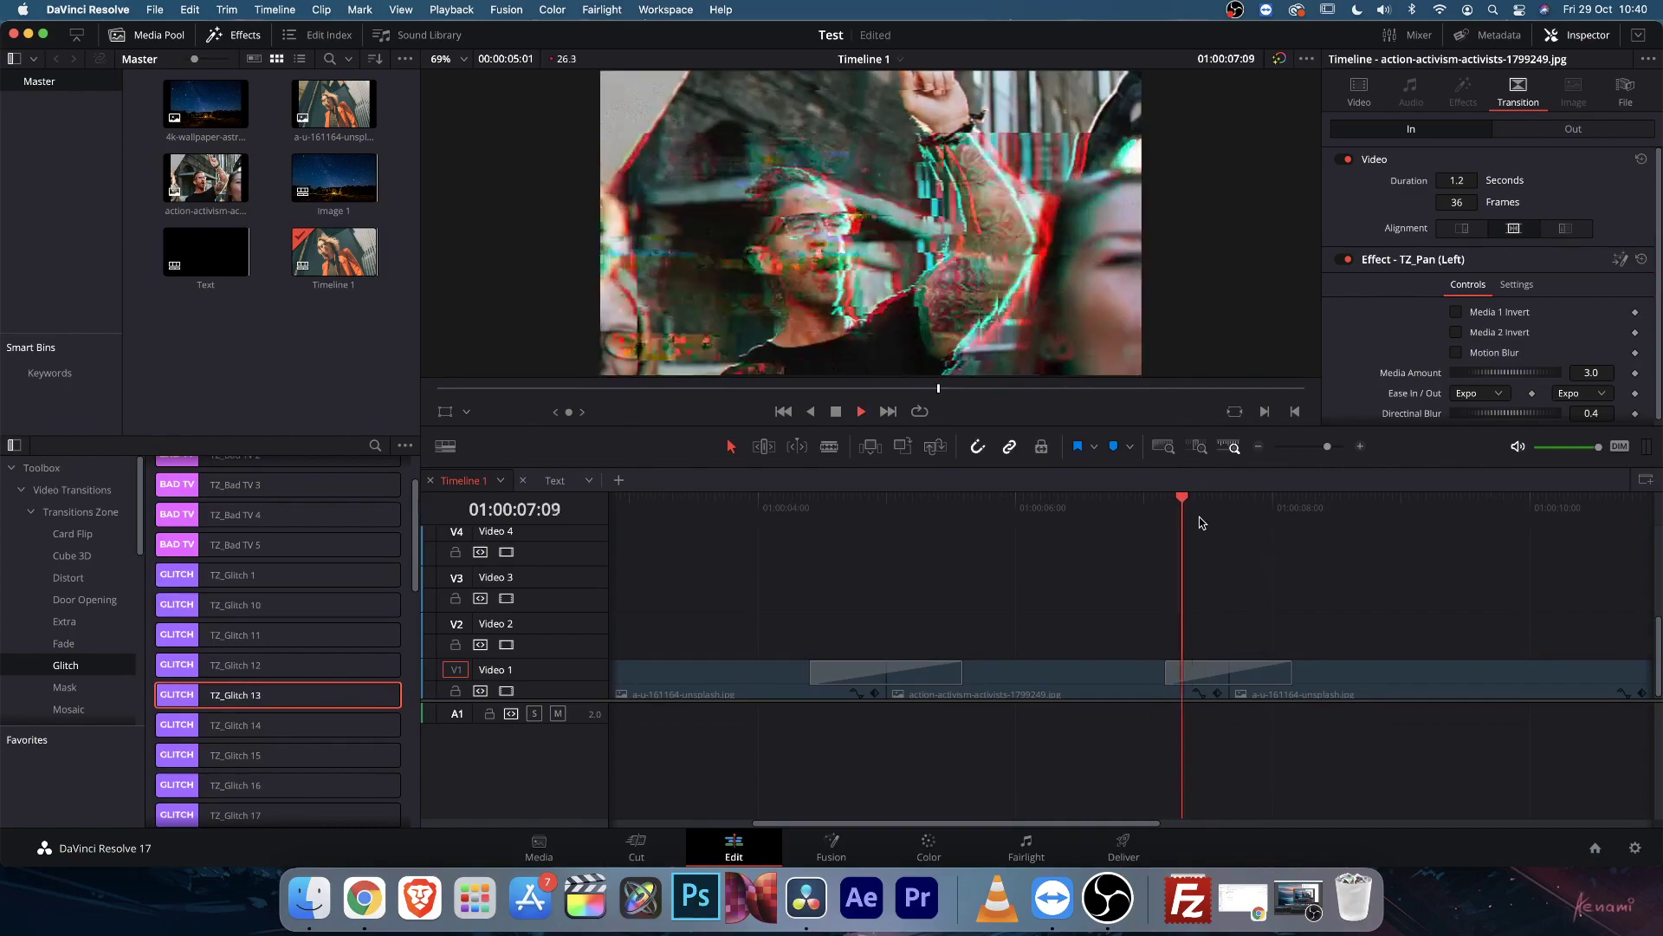
pyautogui.click(1204, 518)
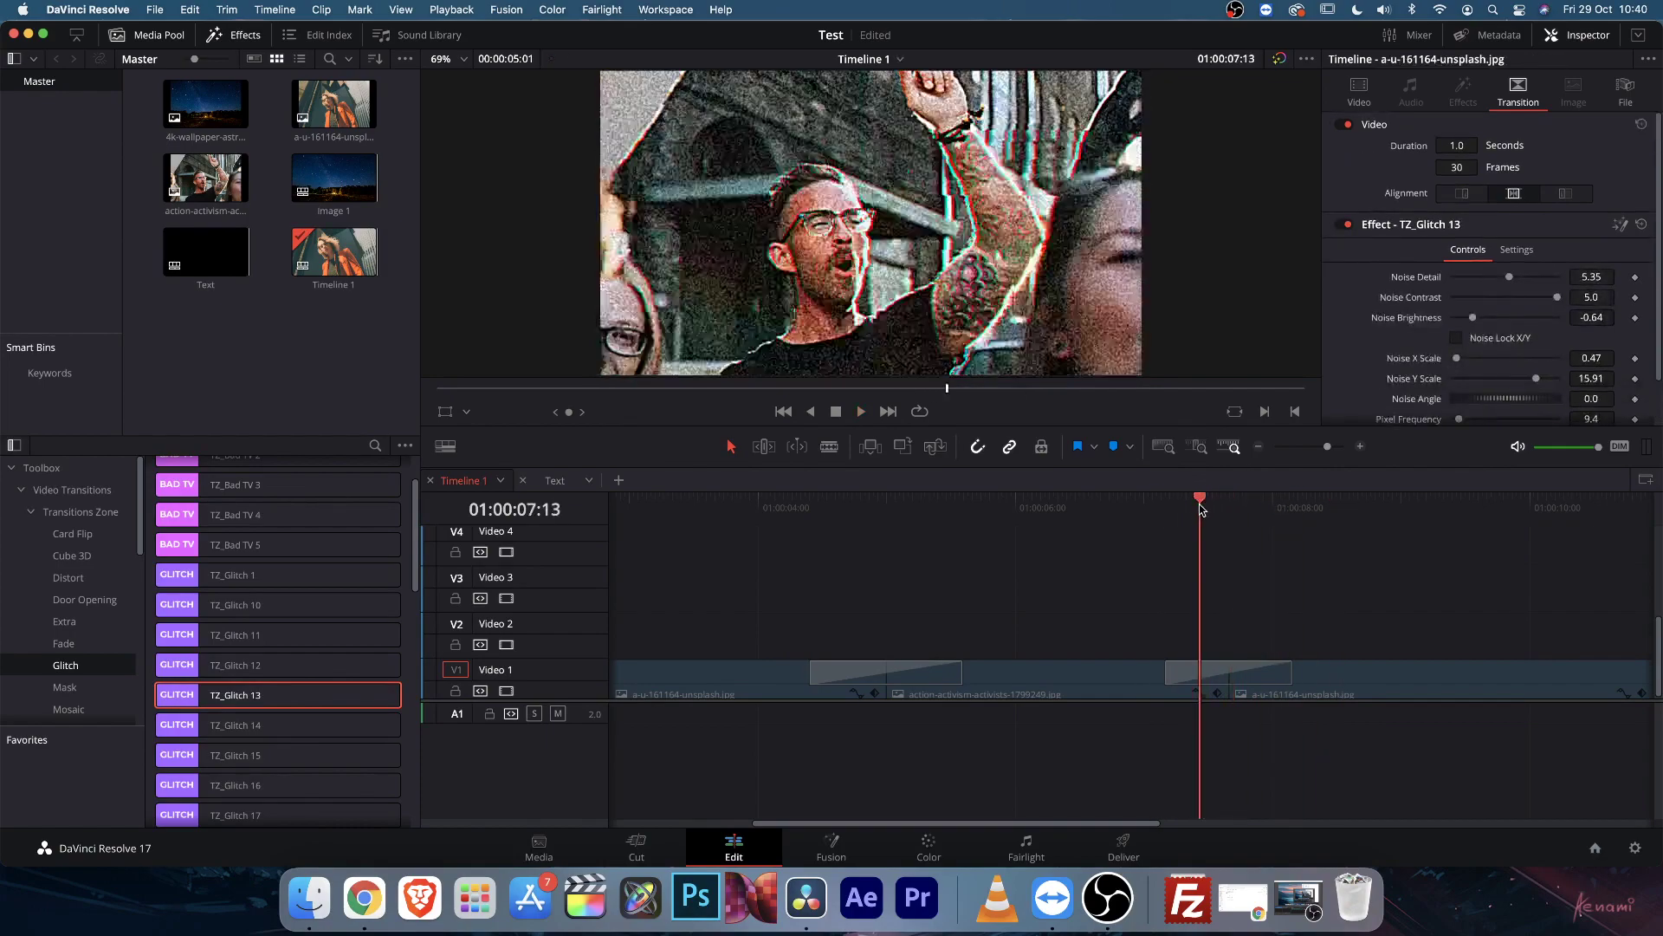
pyautogui.click(1213, 519)
pyautogui.press('space')
# Select the TZ_Glitch 13 transition on the timeline and set its Noise Detail to 2.91
pyautogui.click(1215, 672)
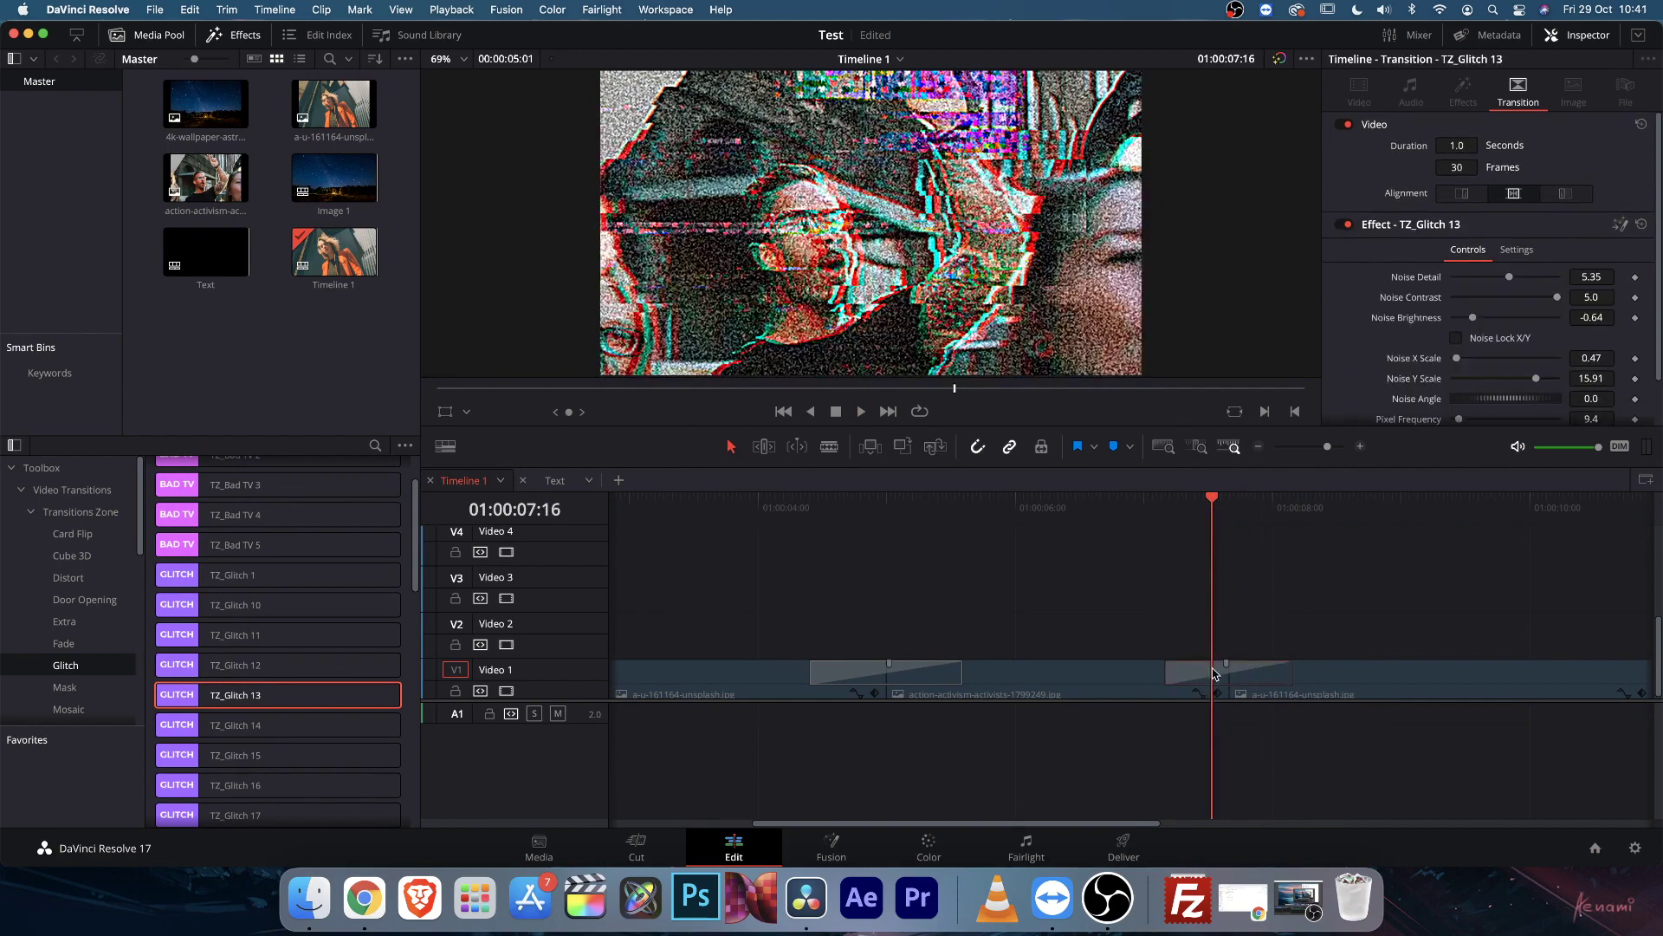
pyautogui.scroll(-2, 1425, 272)
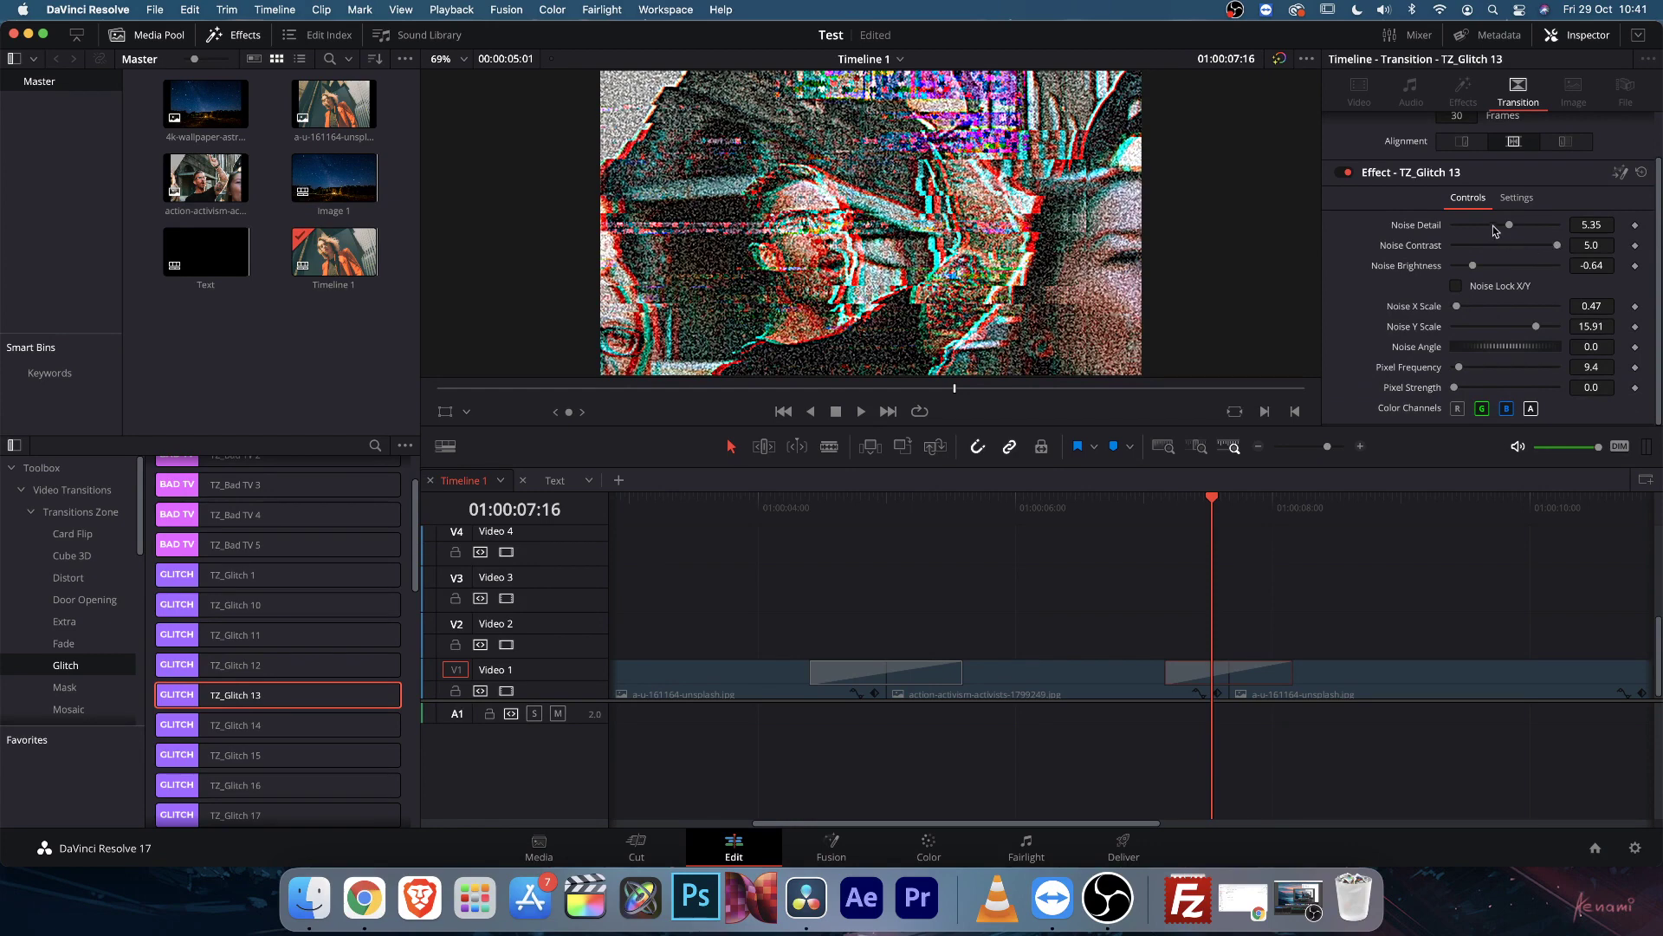
pyautogui.moveTo(1496, 230)
pyautogui.mouseDown()
pyautogui.moveTo(1531, 230)
pyautogui.moveTo(1484, 230)
pyautogui.mouseUp()
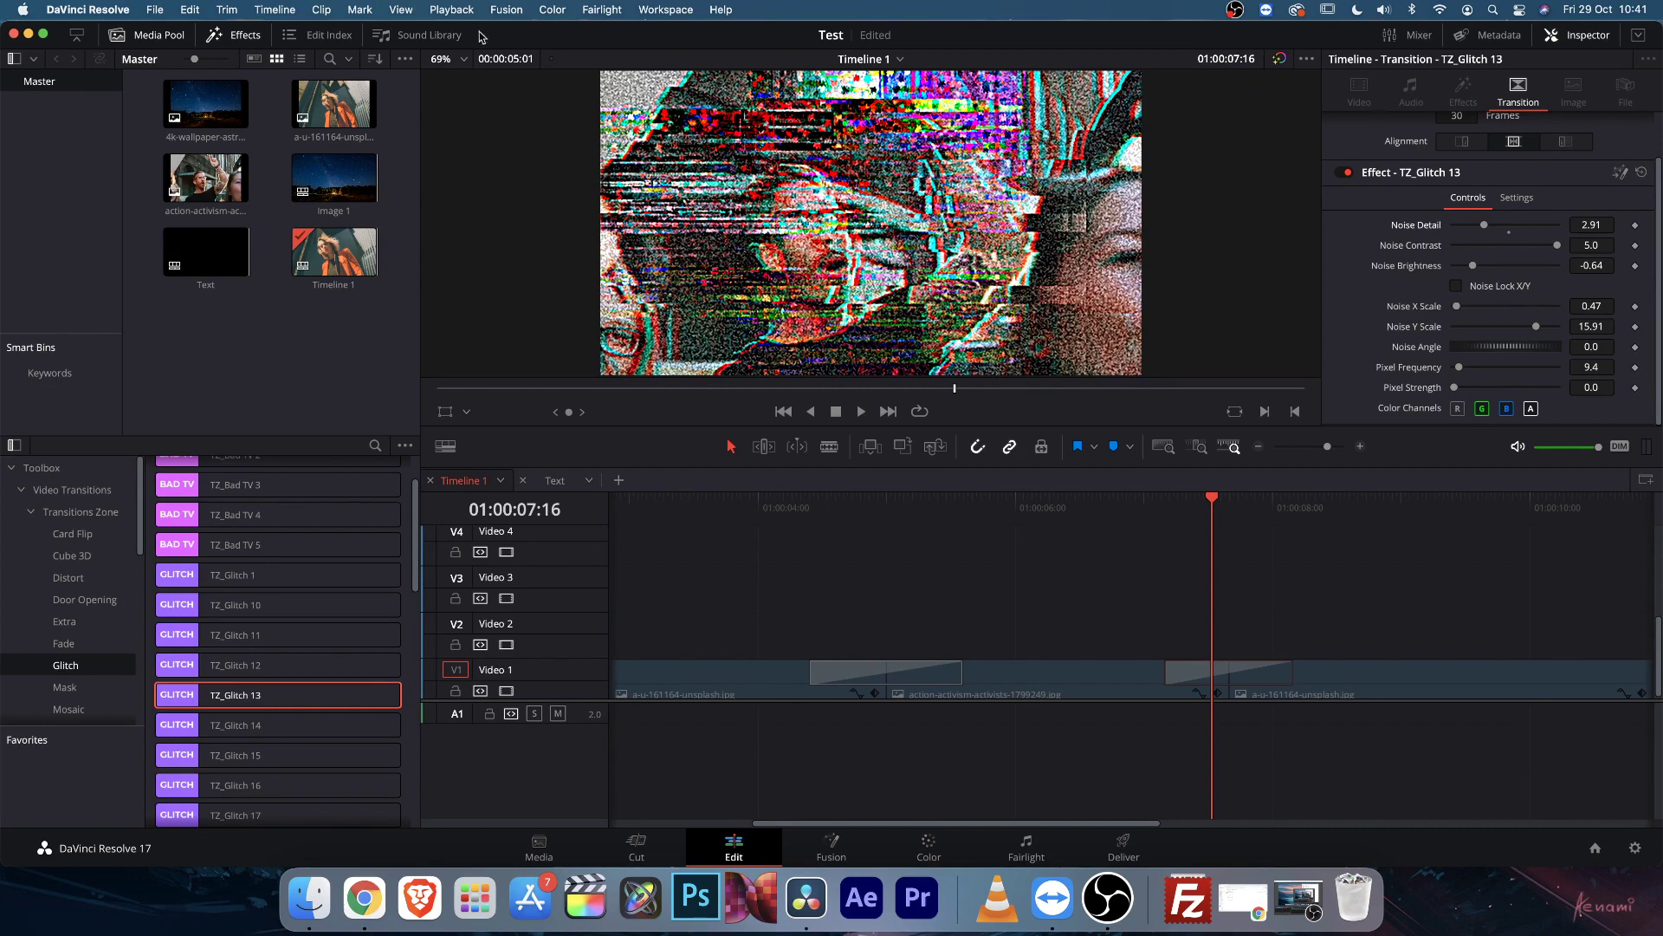
# Turn the Timeline Proxy Mode off for full-resolution playback
pyautogui.click(520, 11)
pyautogui.moveTo(477, 11)
pyautogui.moveTo(529, 79)
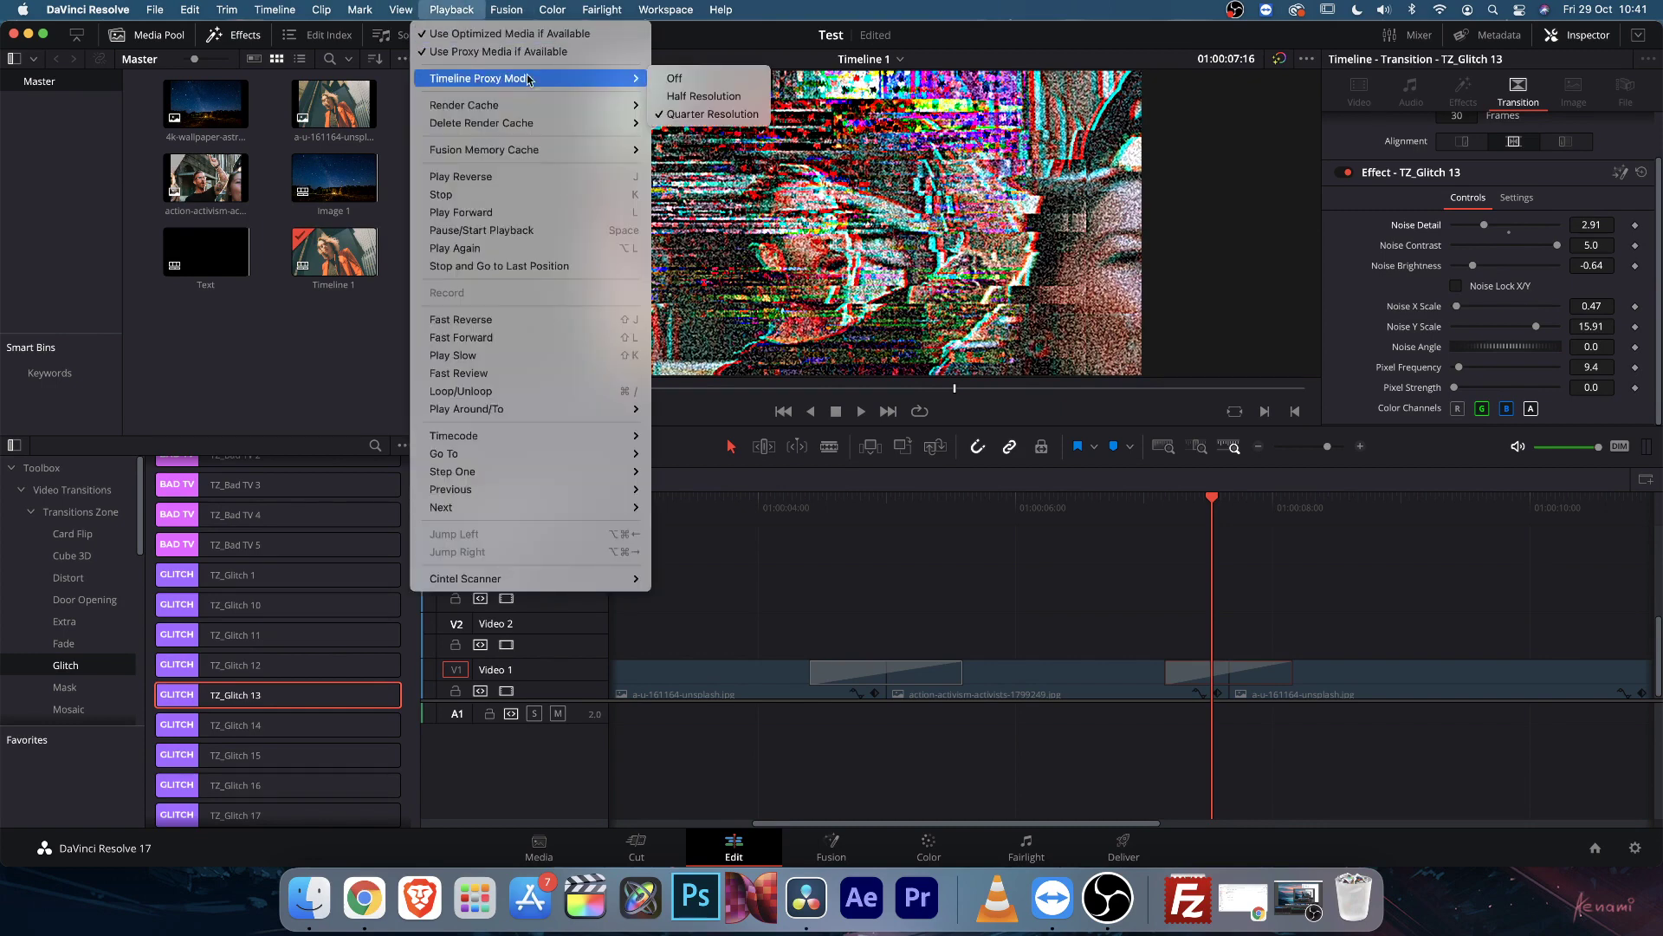
pyautogui.click(674, 78)
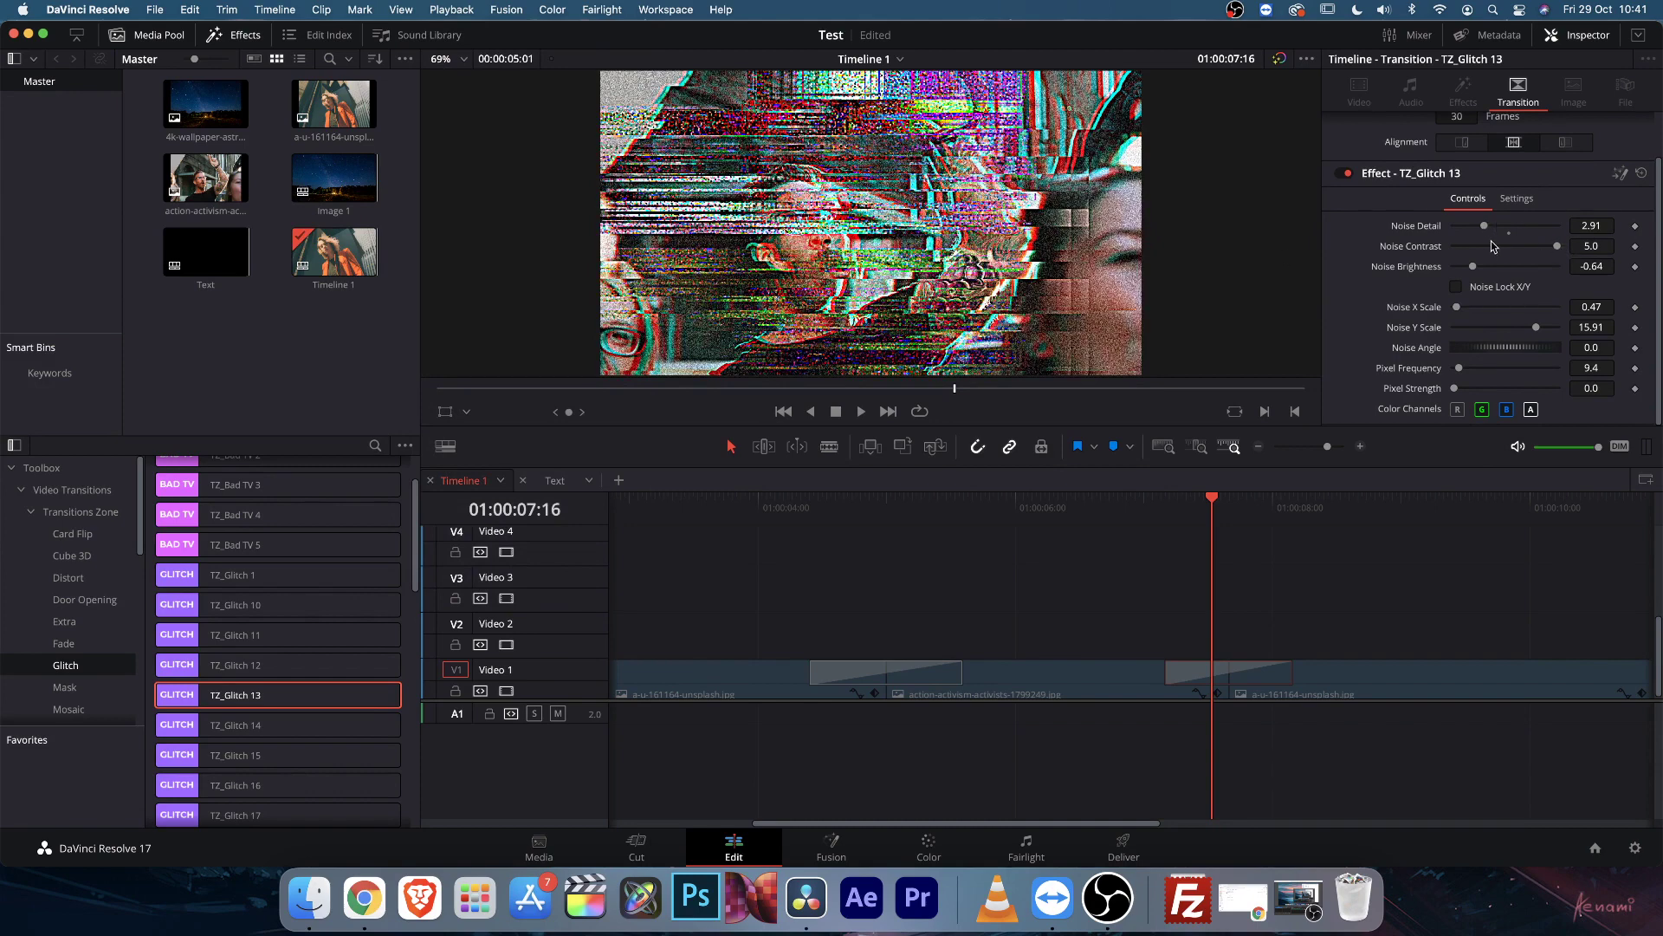
# Set TZ_Glitch 13's Noise Contrast to 1.7, Brightness -0.3, X Scale 16.54, Y Scale 0.94, Angle -75.7, Pixel Frequency 121.3 and Pixel Strength 0.669
pyautogui.moveTo(1560, 249); pyautogui.dragTo(1496, 272)
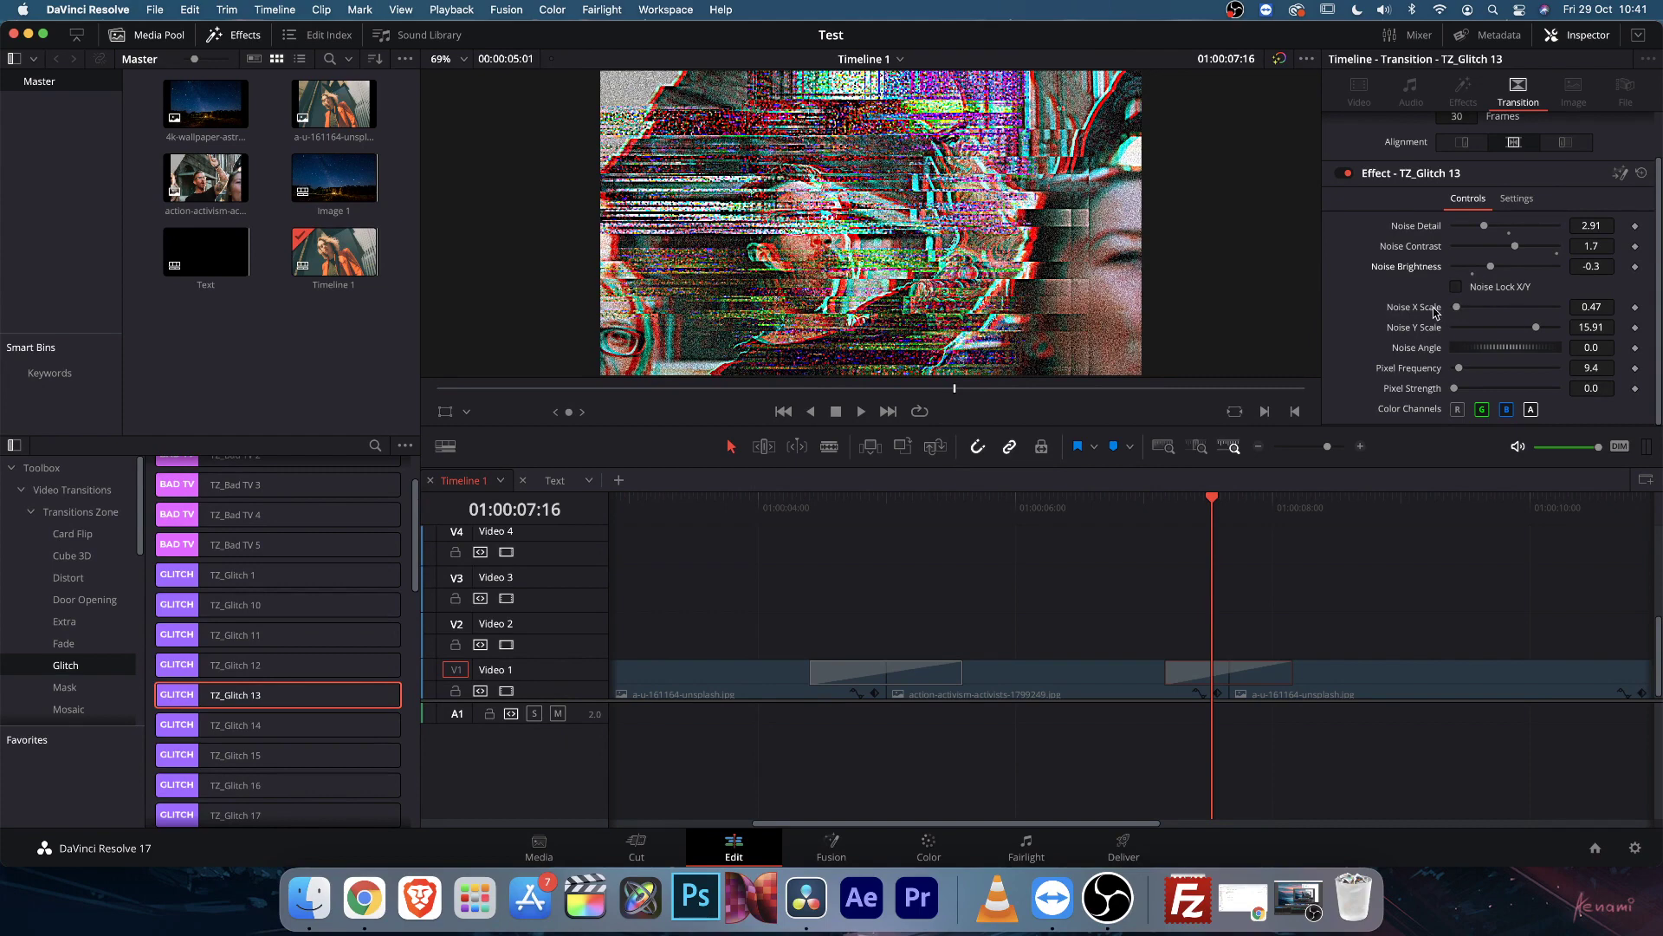
pyautogui.moveTo(1462, 313); pyautogui.dragTo(1516, 368)
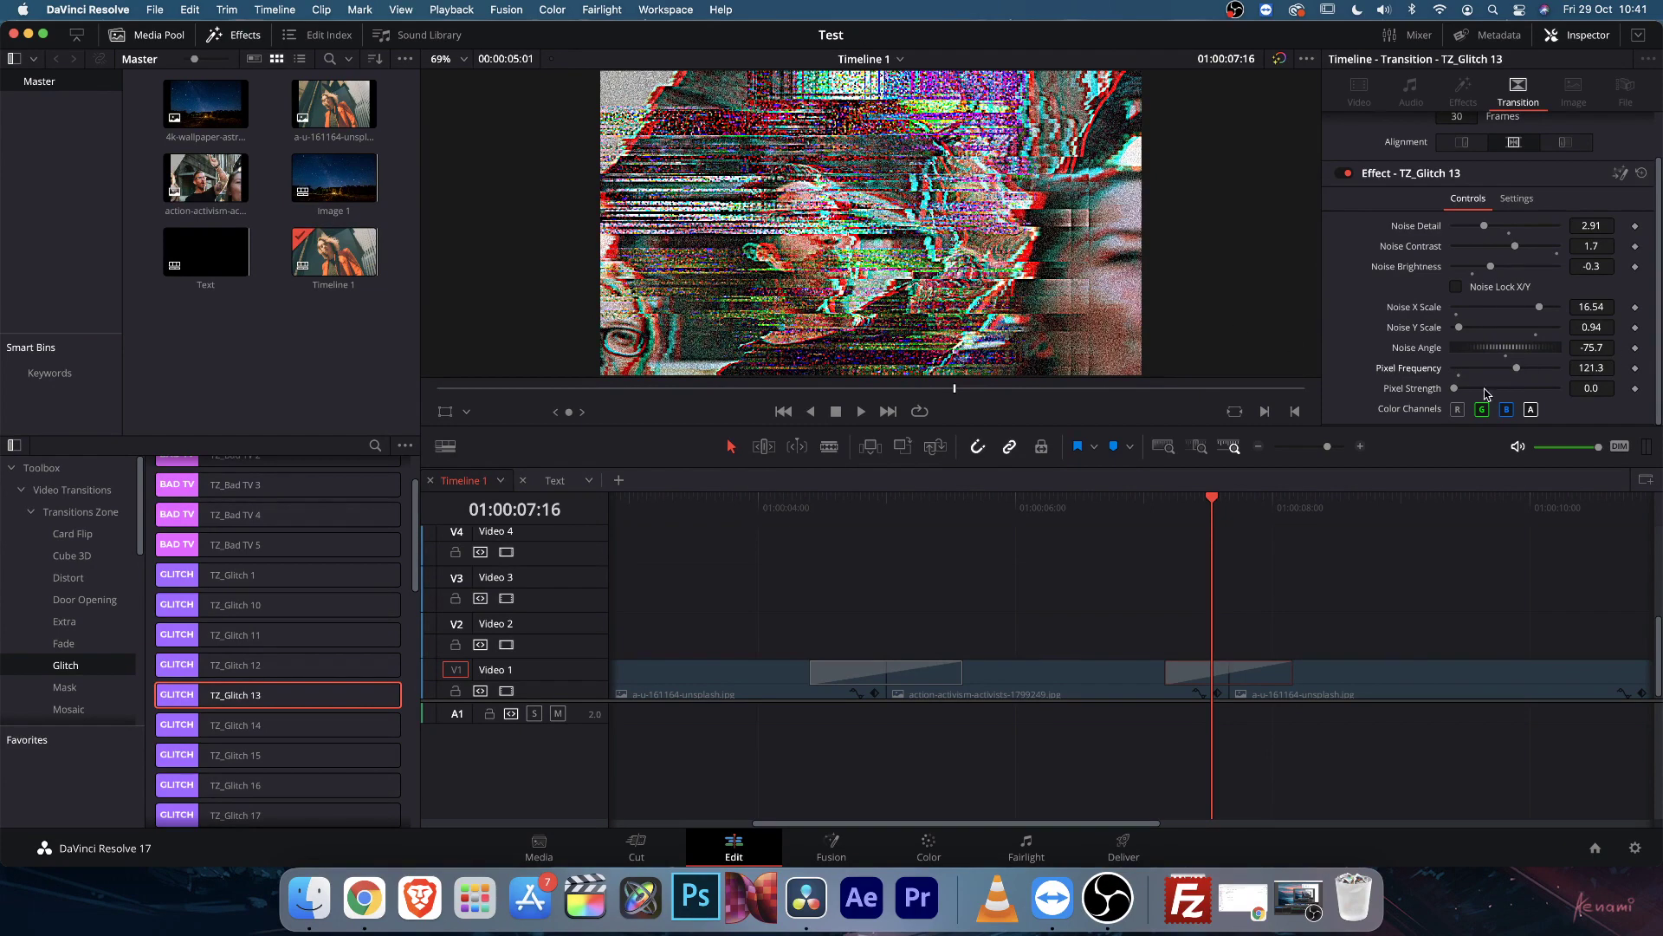
pyautogui.moveTo(1484, 390); pyautogui.dragTo(1523, 389)
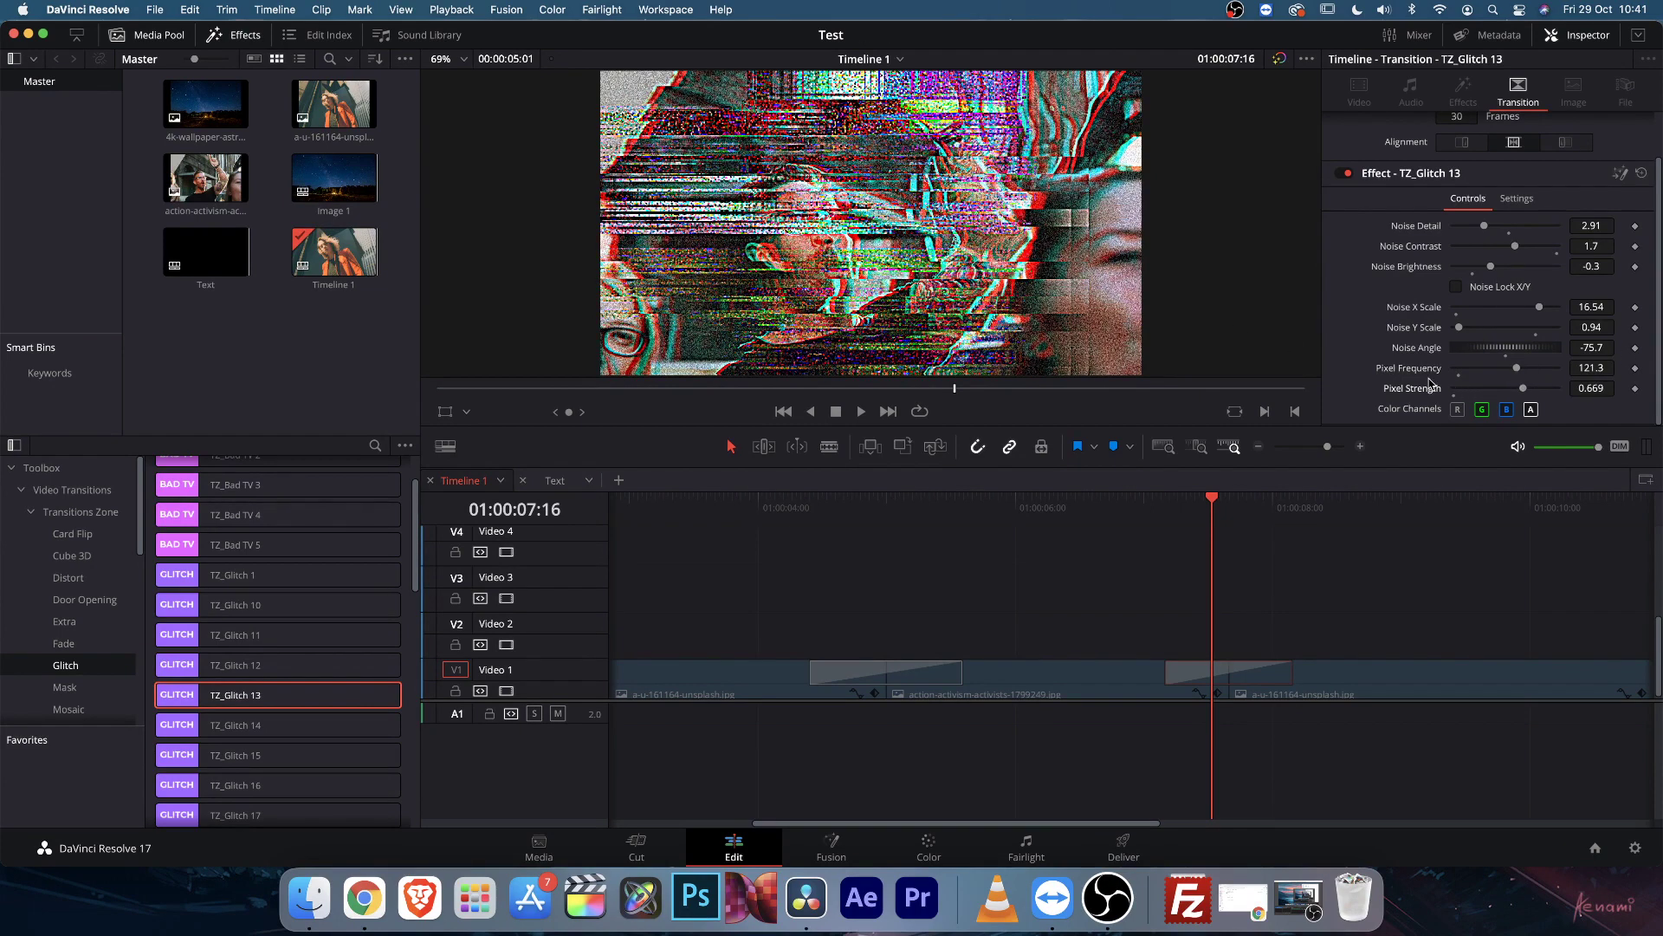
# Enable the red and disable the green colour channel of the TZ_Glitch 13 transition
pyautogui.click(1458, 410)
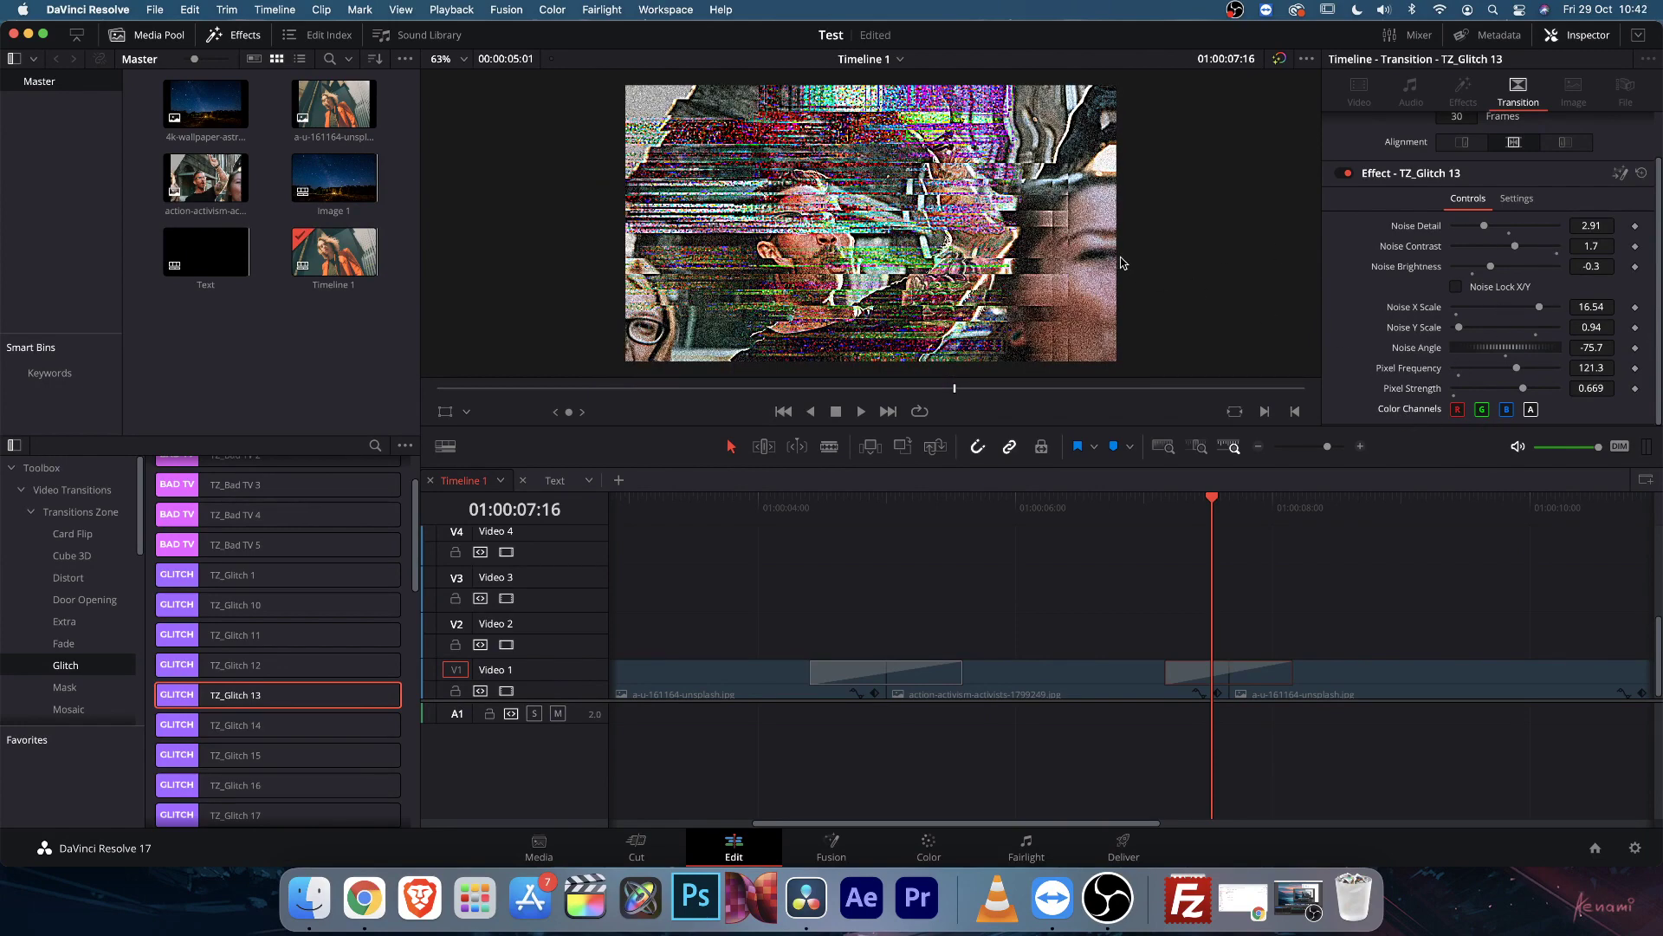
pyautogui.click(1481, 411)
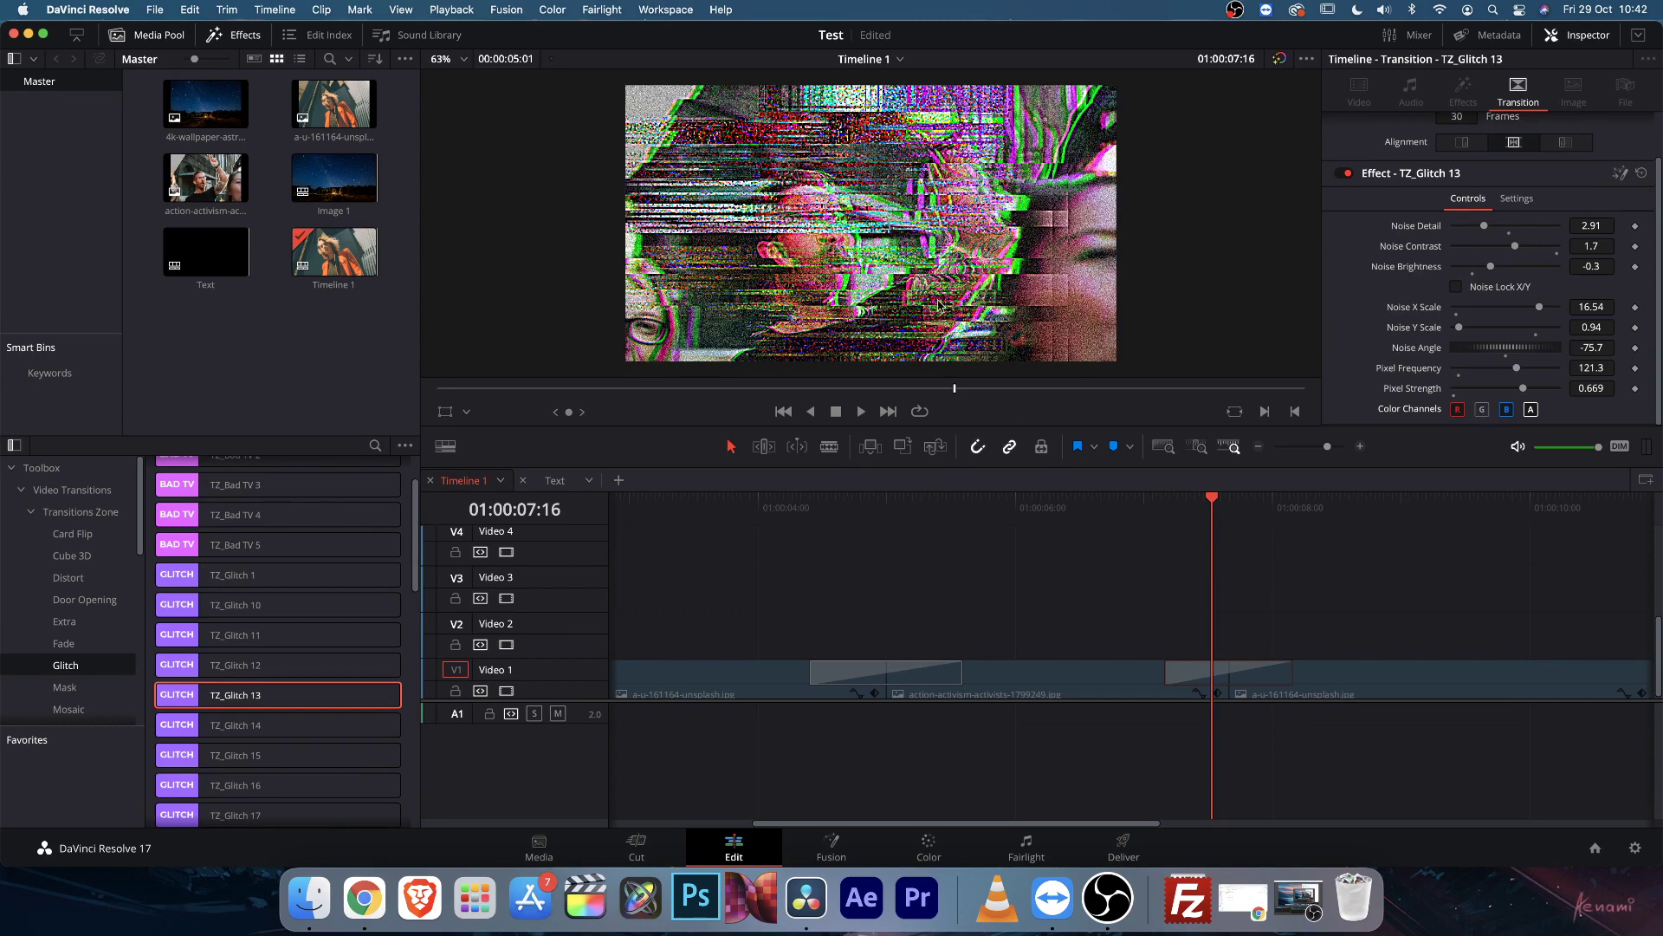
pyautogui.press('super+s')
# Delete the TZ_Glitch 13 transition from the second Video 1 cut and preview further Glitch transitions in the list
pyautogui.scroll(-2, 363, 723)
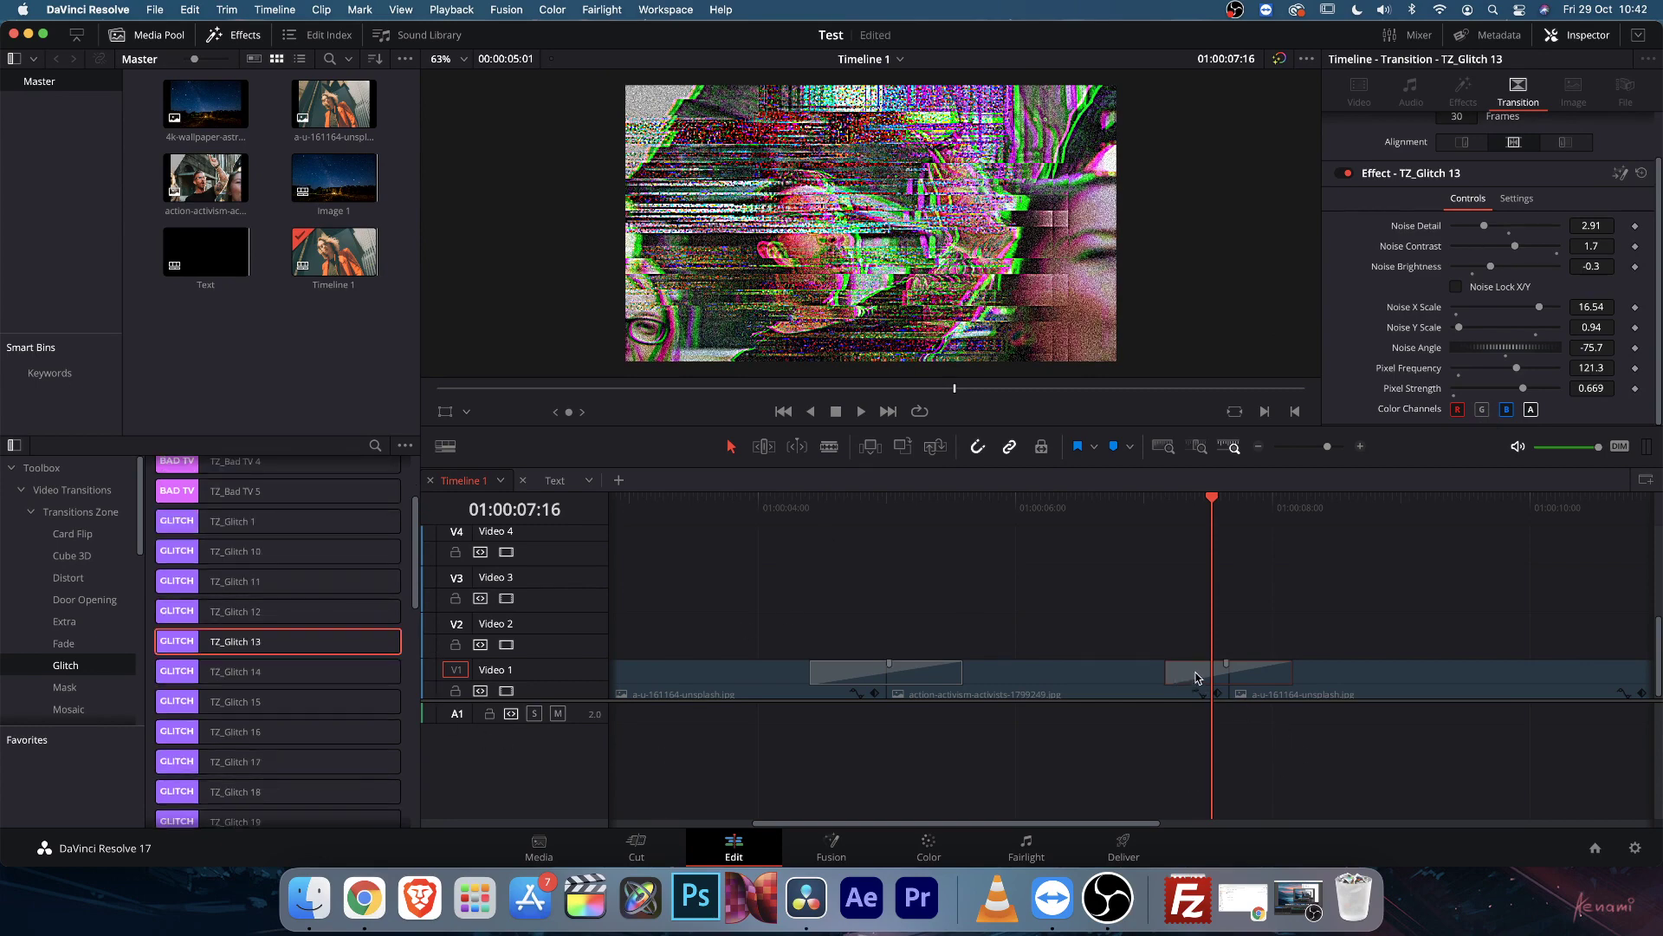
pyautogui.press('Delete')
pyautogui.scroll(-4, 411, 667)
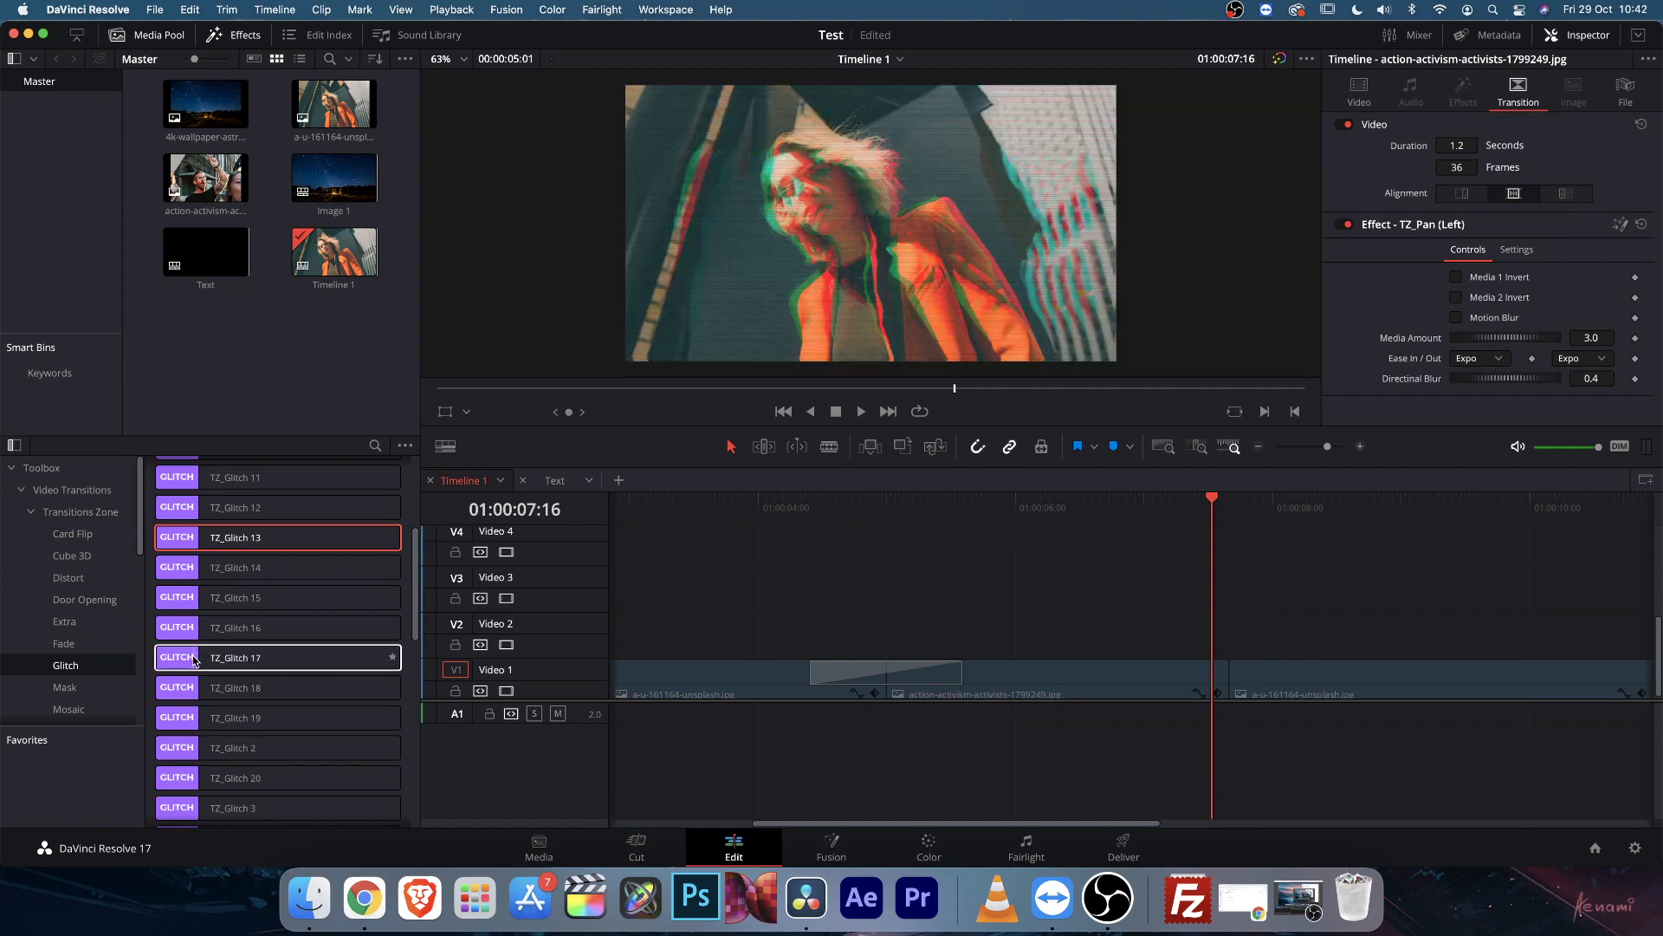
# Add TZ_Glitch 17 to the second Video 1 cut and set Pixel Frequency 19.1, Pixel Strength 0.283, Noise X Scale 20.0 and Noise Y Scale 0.0
pyautogui.moveTo(260, 658); pyautogui.dragTo(1210, 679)
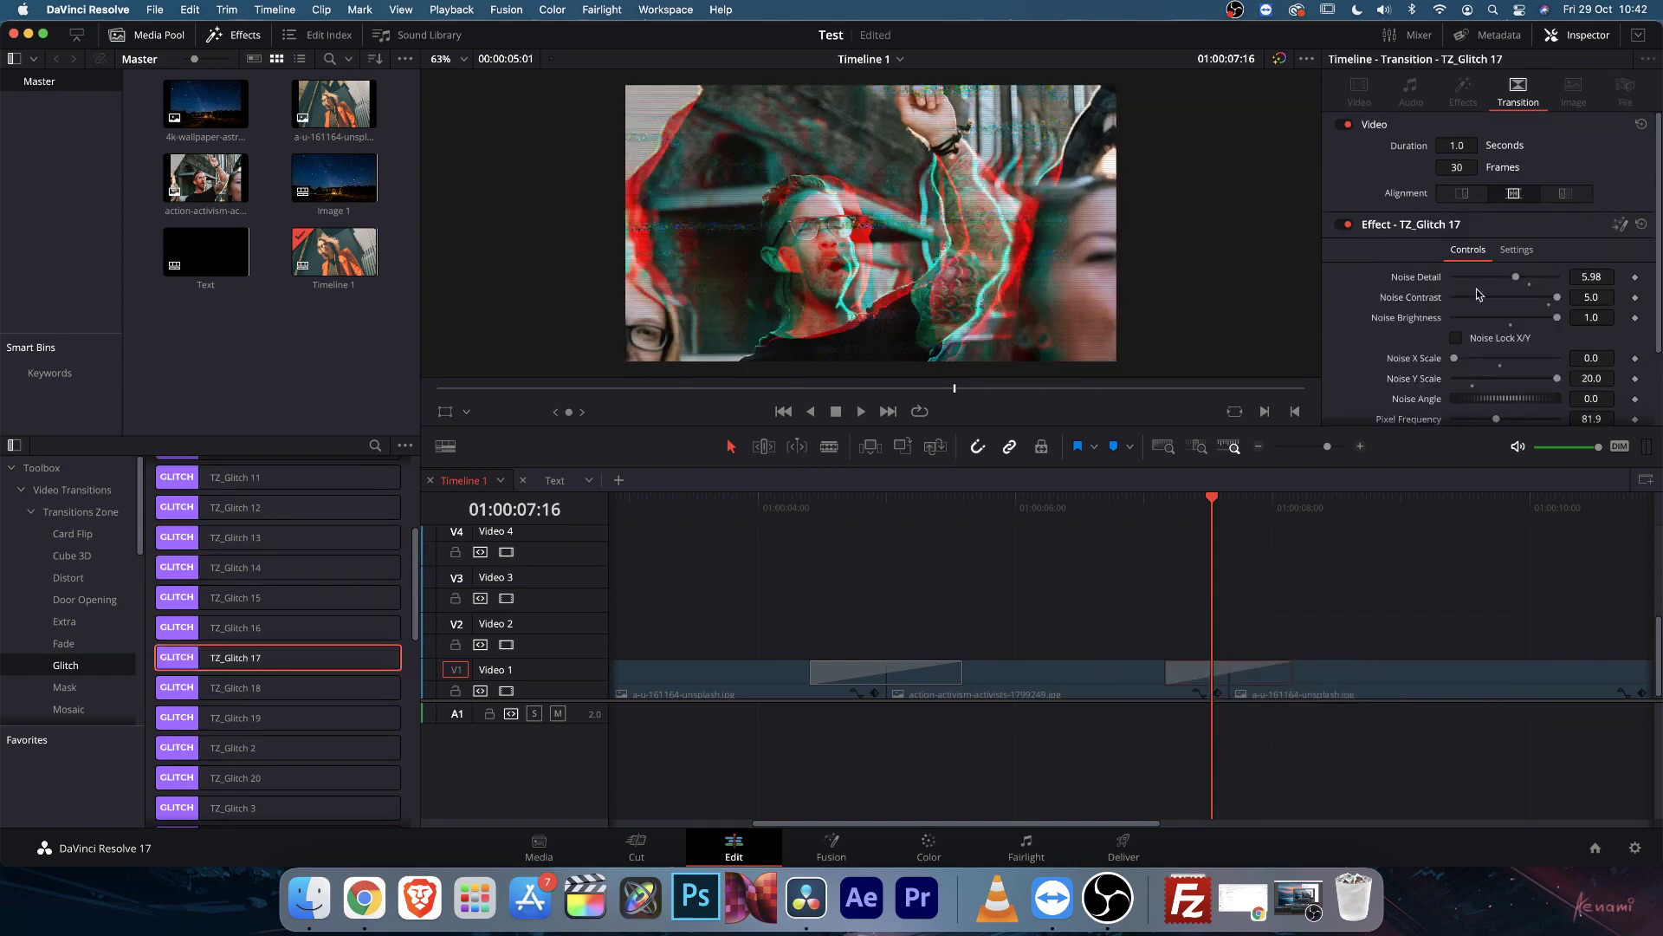
pyautogui.scroll(-3, 1400, 258)
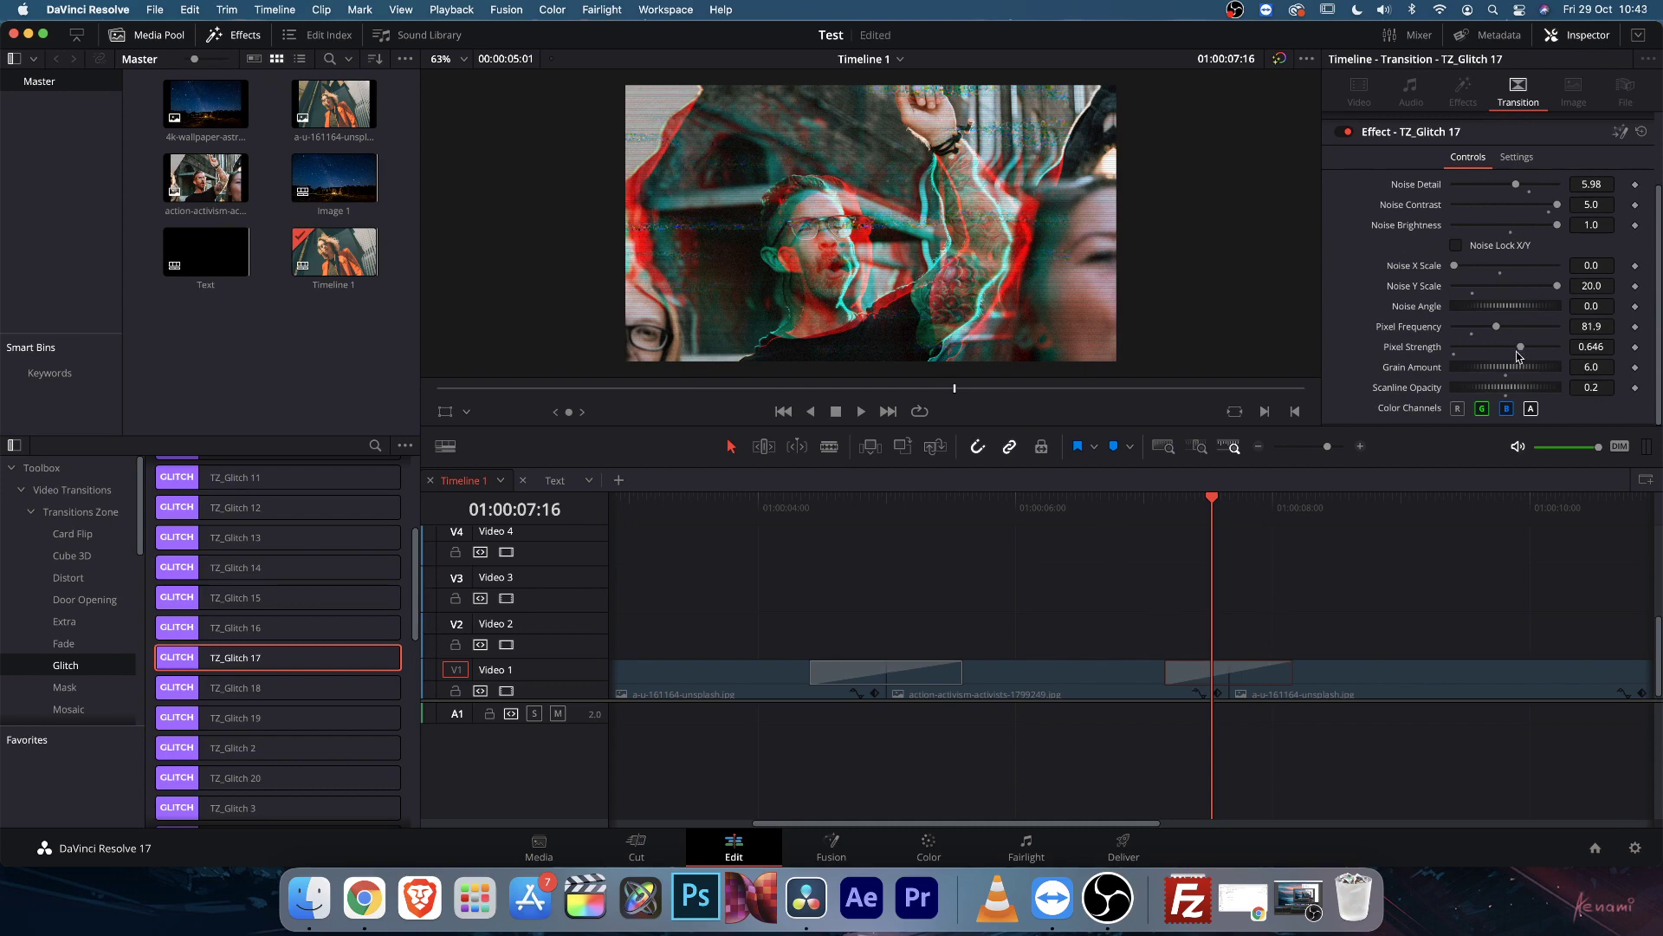
pyautogui.moveTo(1530, 345); pyautogui.dragTo(1464, 334)
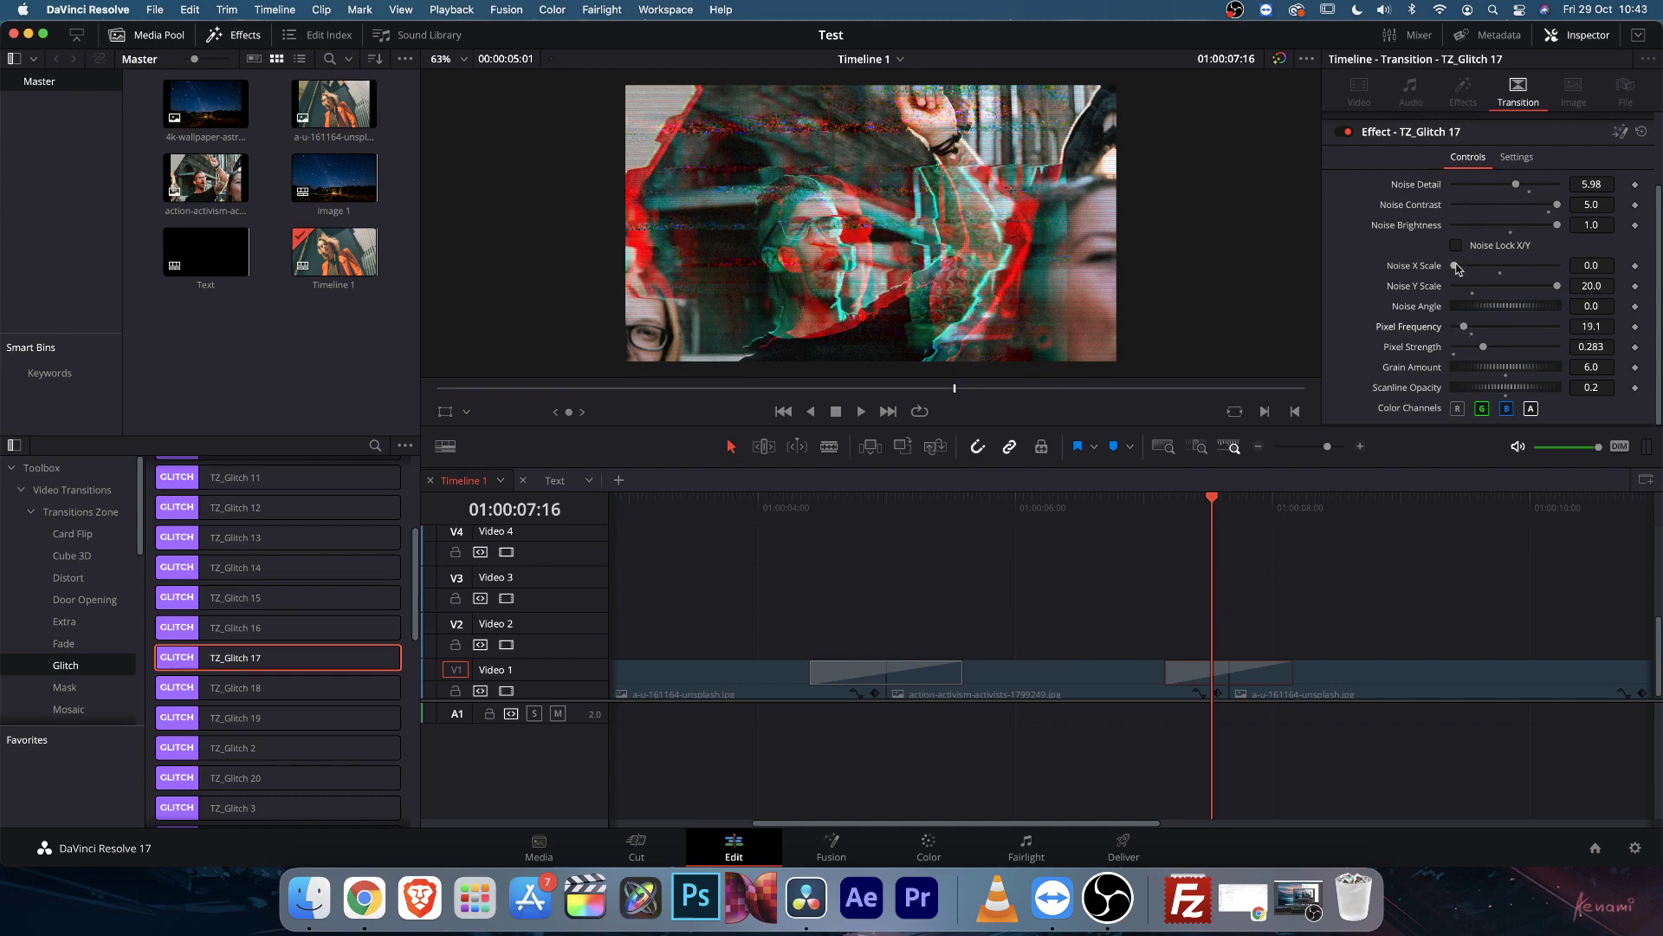
pyautogui.moveTo(1455, 266); pyautogui.dragTo(1561, 266)
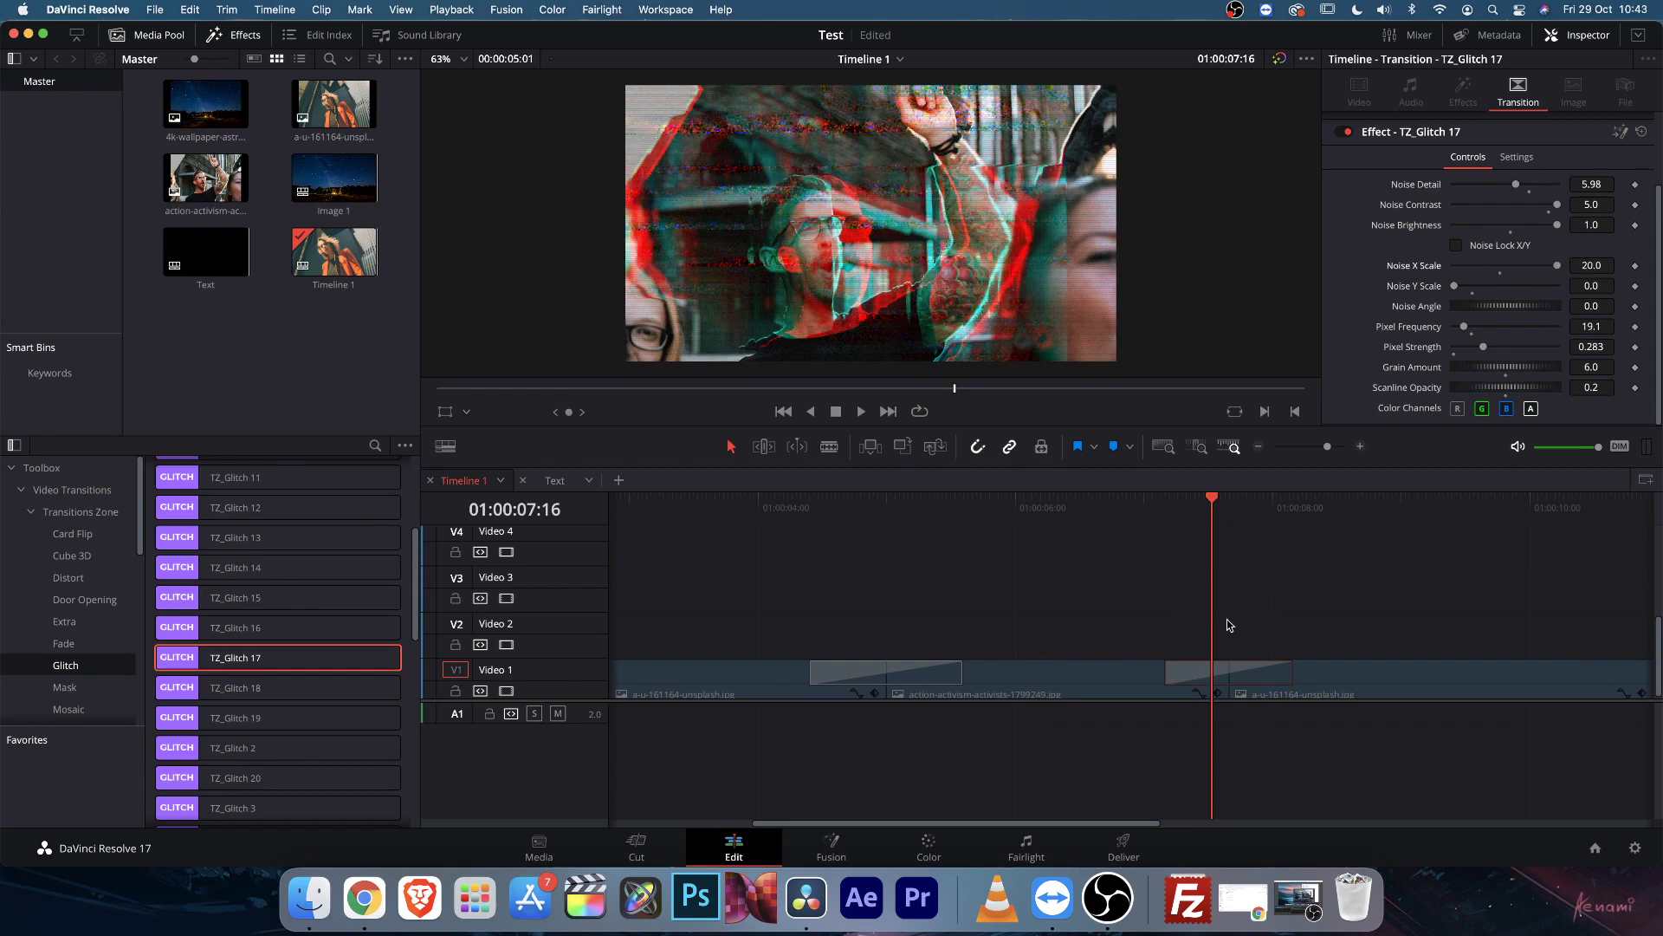
# Save the adjusted TZ_Glitch 17 transition as a transition preset named "Test Glitch"
pyautogui.rightClick(1202, 678)
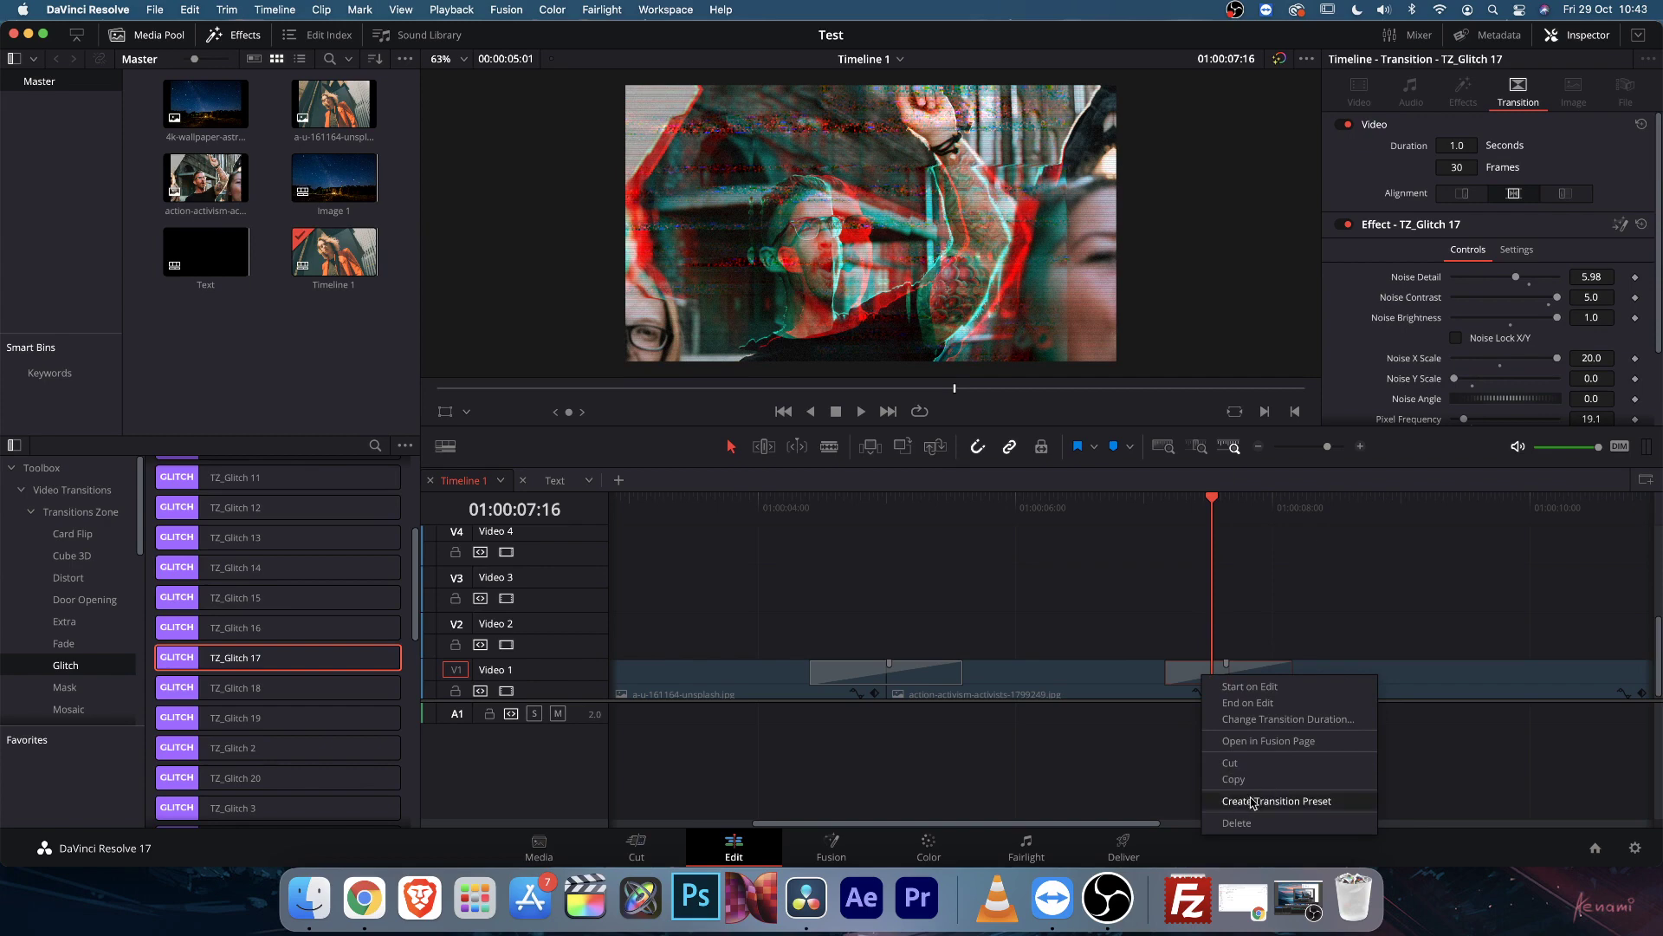
pyautogui.click(1341, 806)
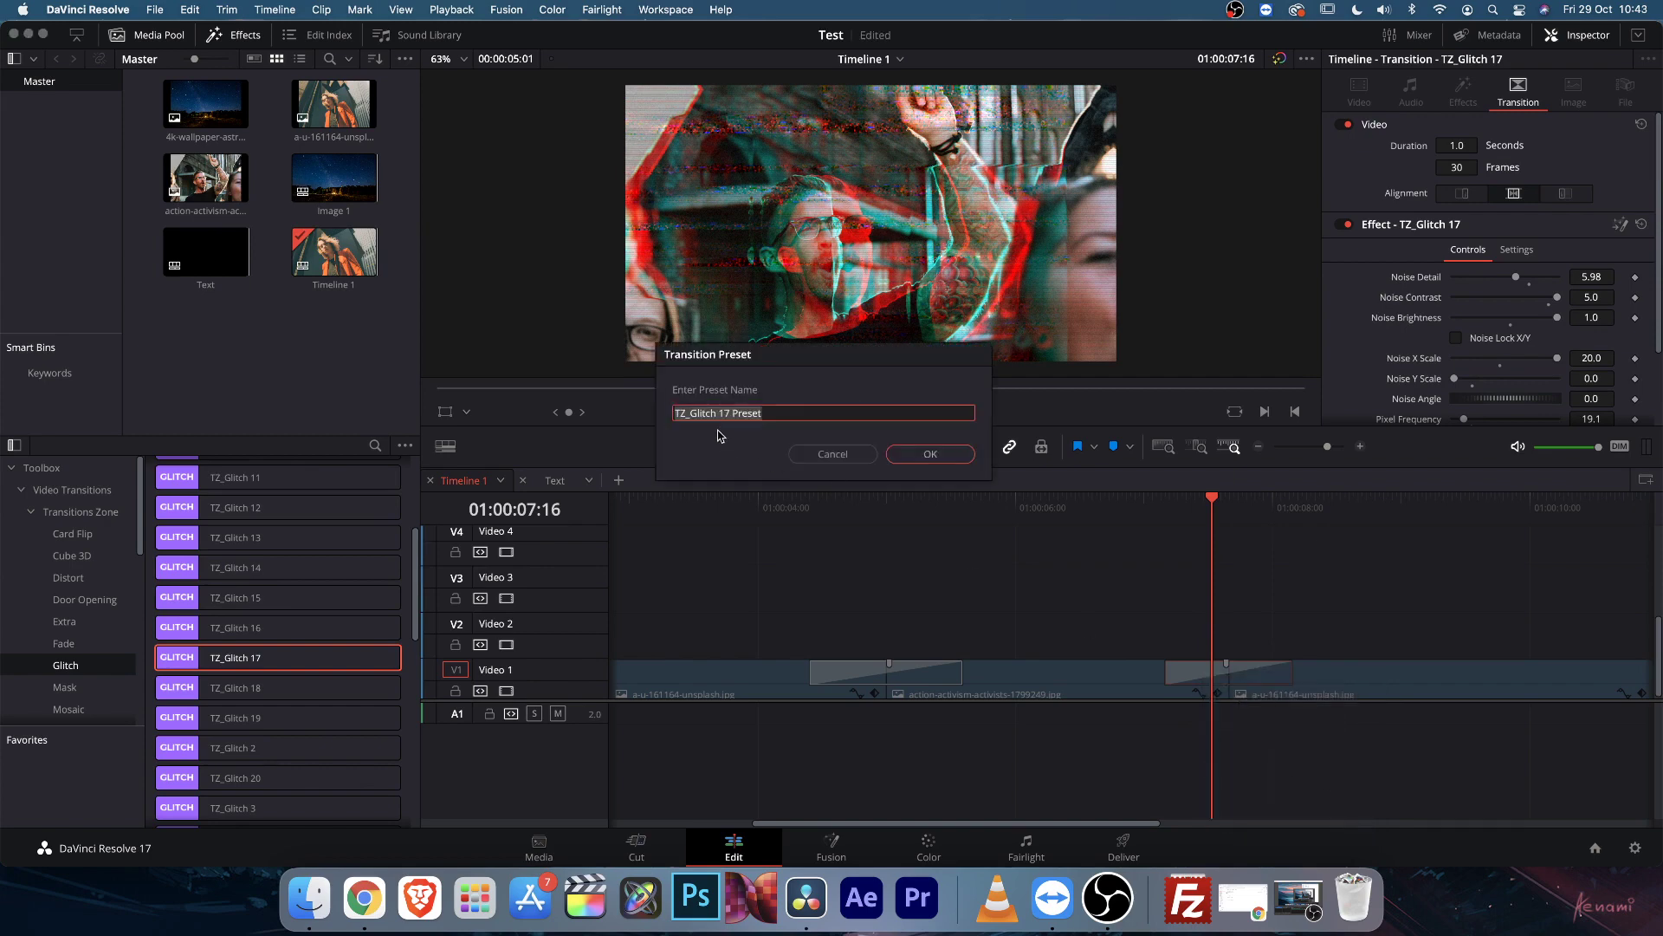
pyautogui.write('Test Glitch')
pyautogui.click(931, 454)
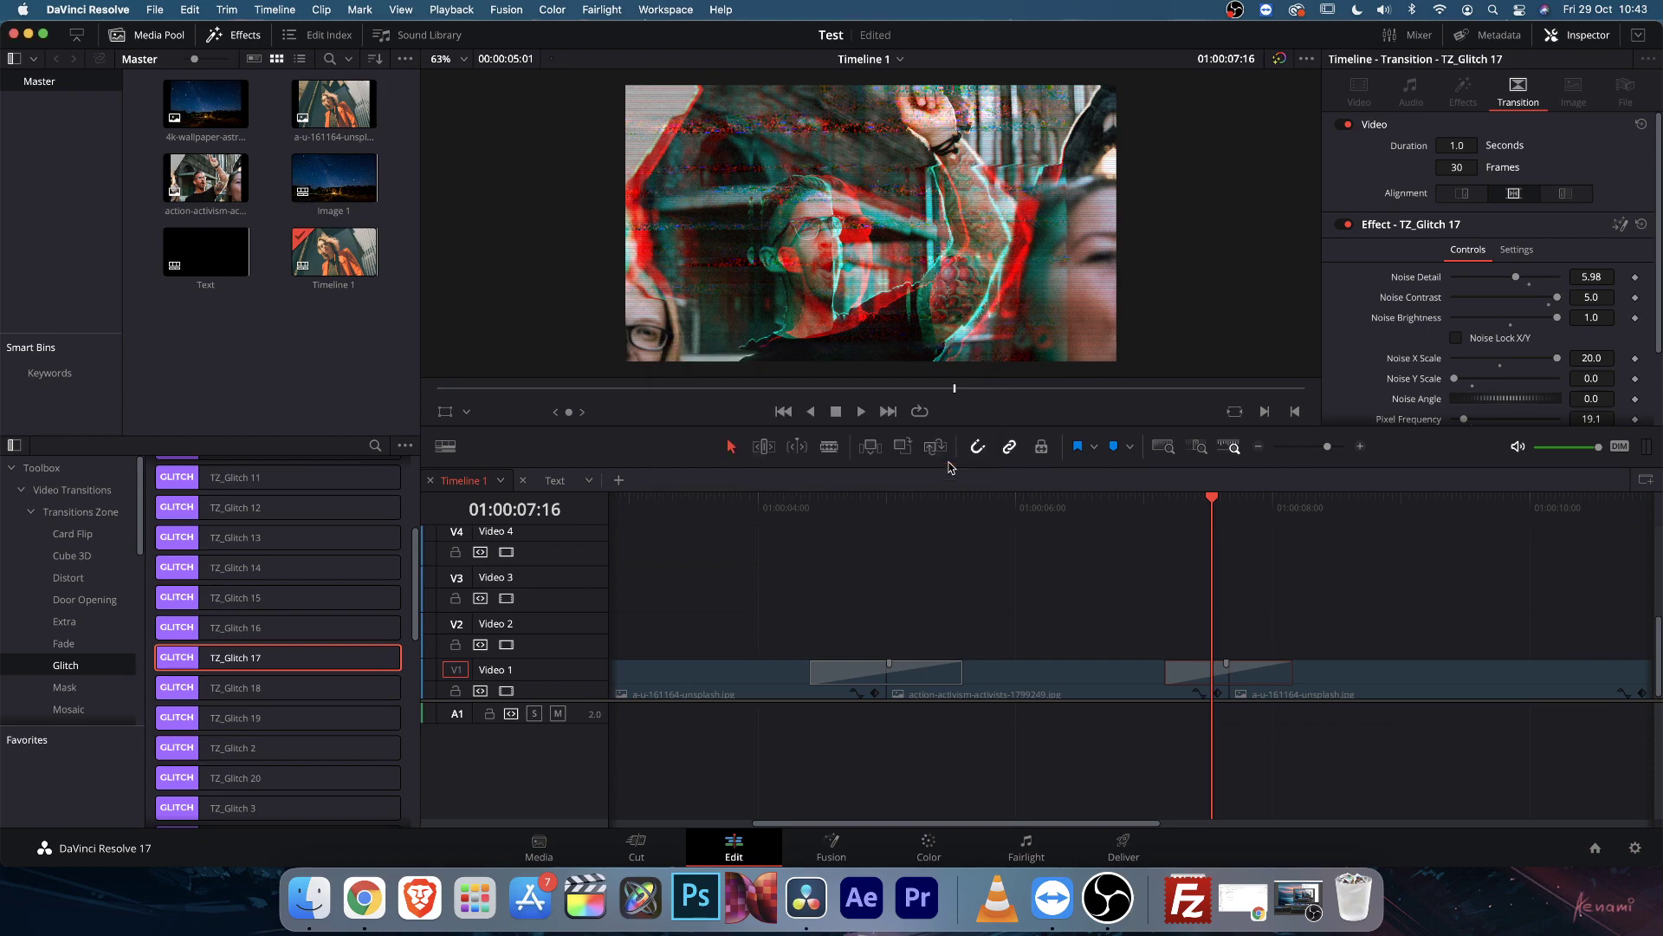
# Find the Test Glitch preset among the User video transitions and mark it as a favourite
pyautogui.click(32, 513)
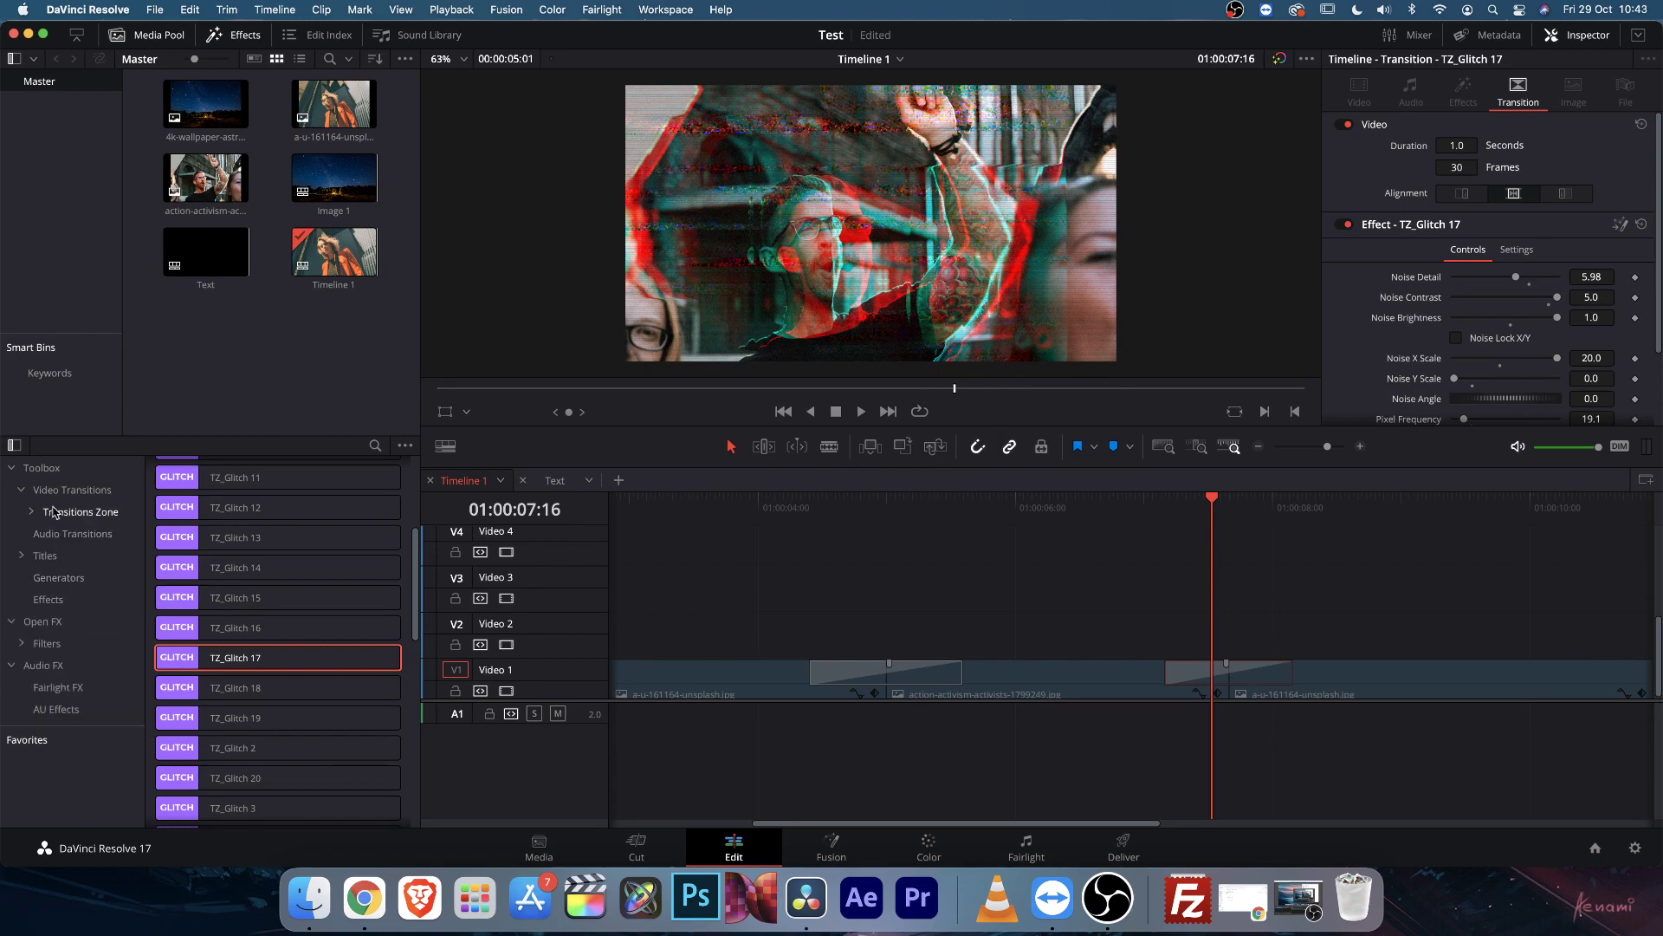
pyautogui.click(22, 491)
pyautogui.click(54, 490)
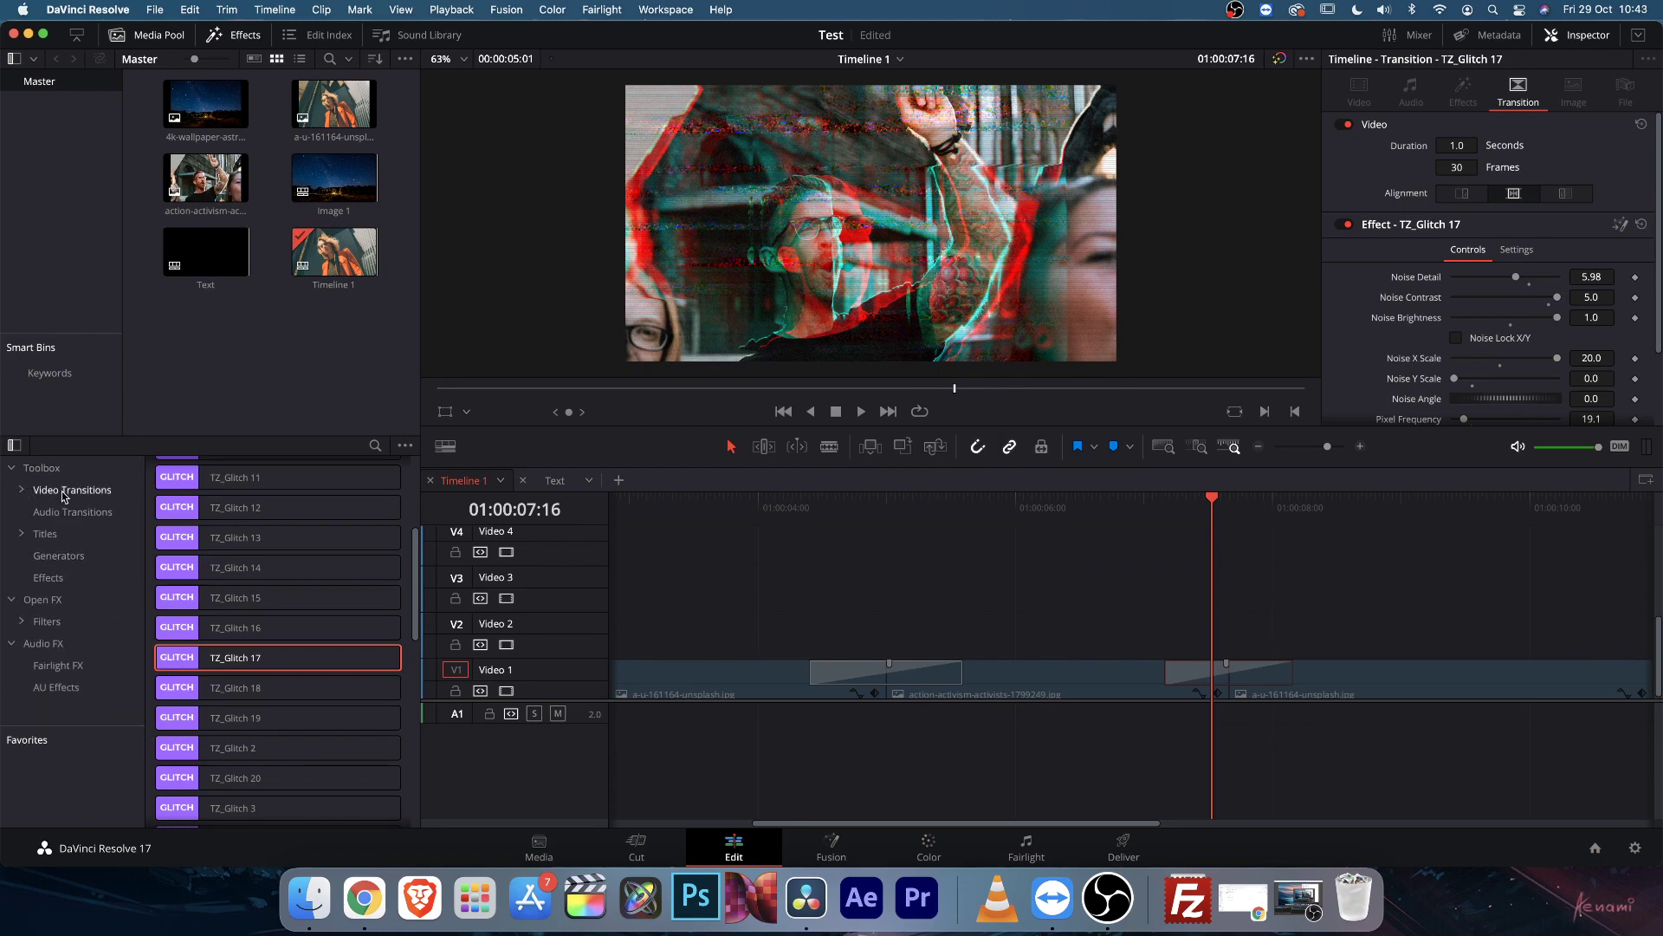
pyautogui.scroll(-10, 413, 592)
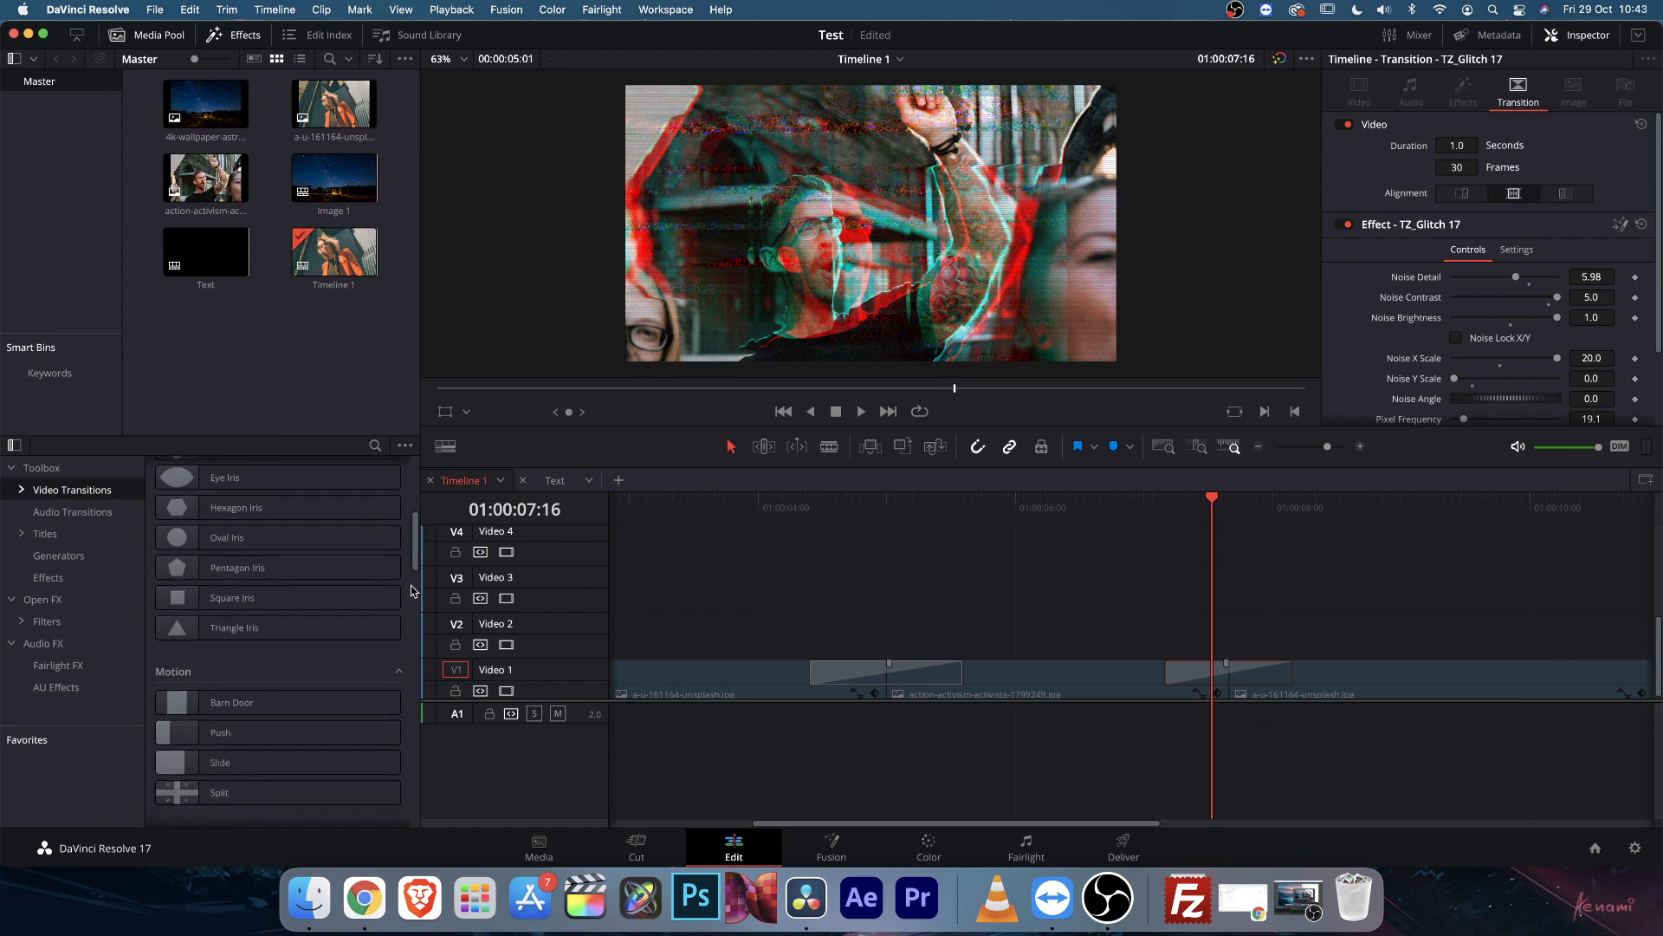
pyautogui.scroll(-10, 413, 591)
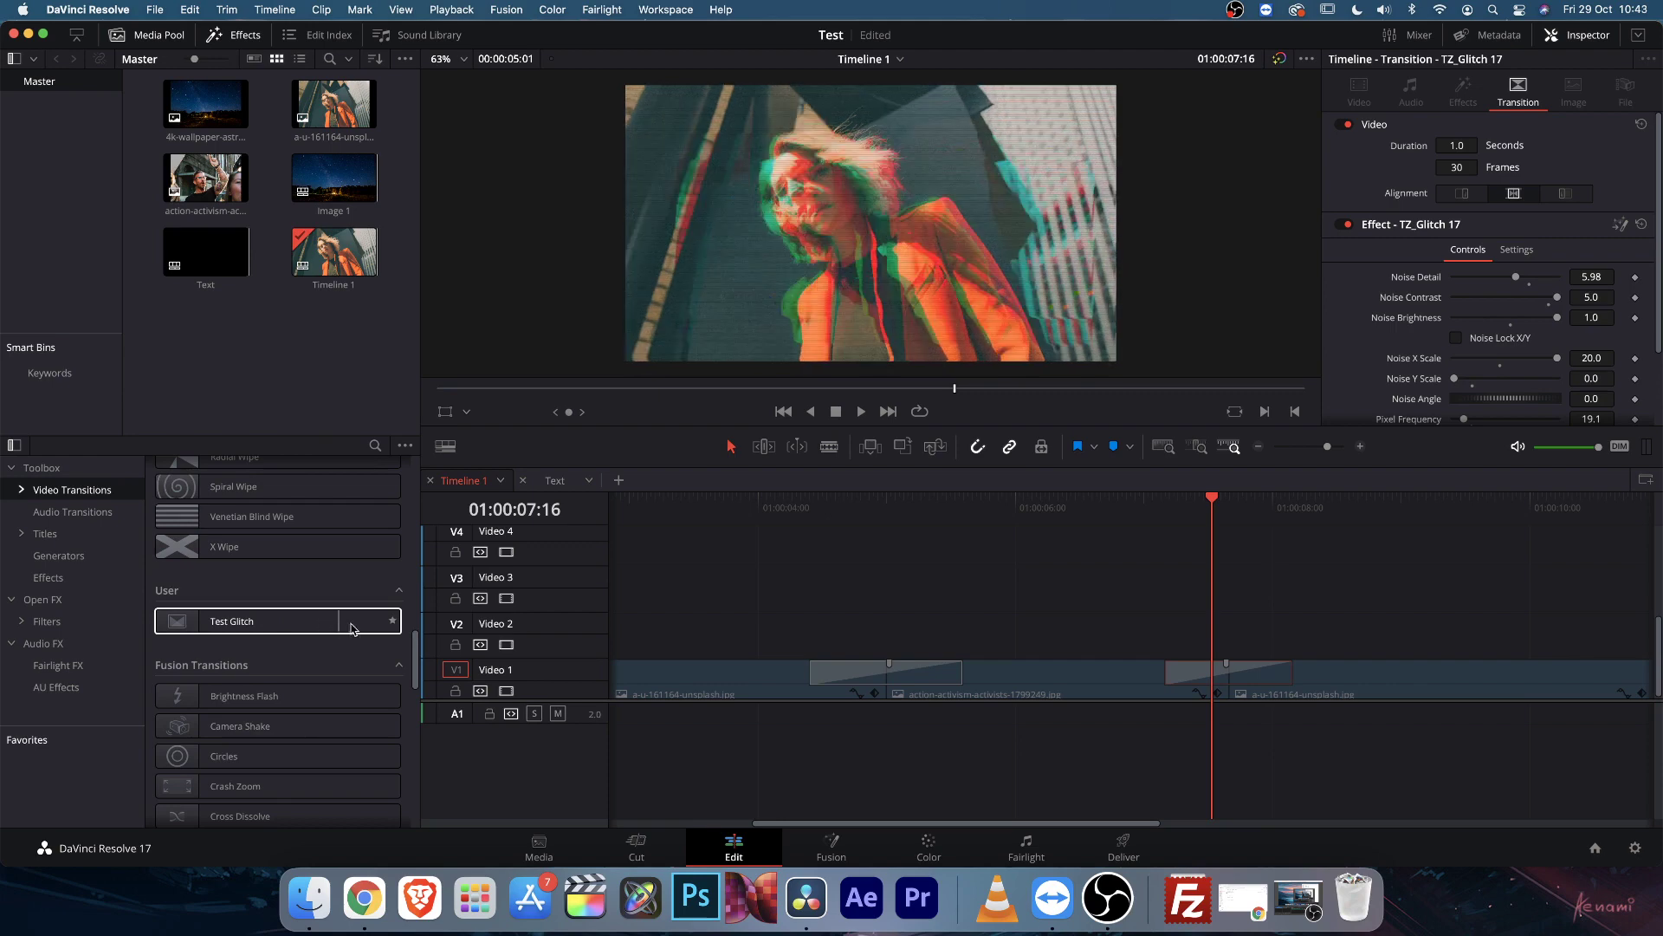
pyautogui.click(392, 621)
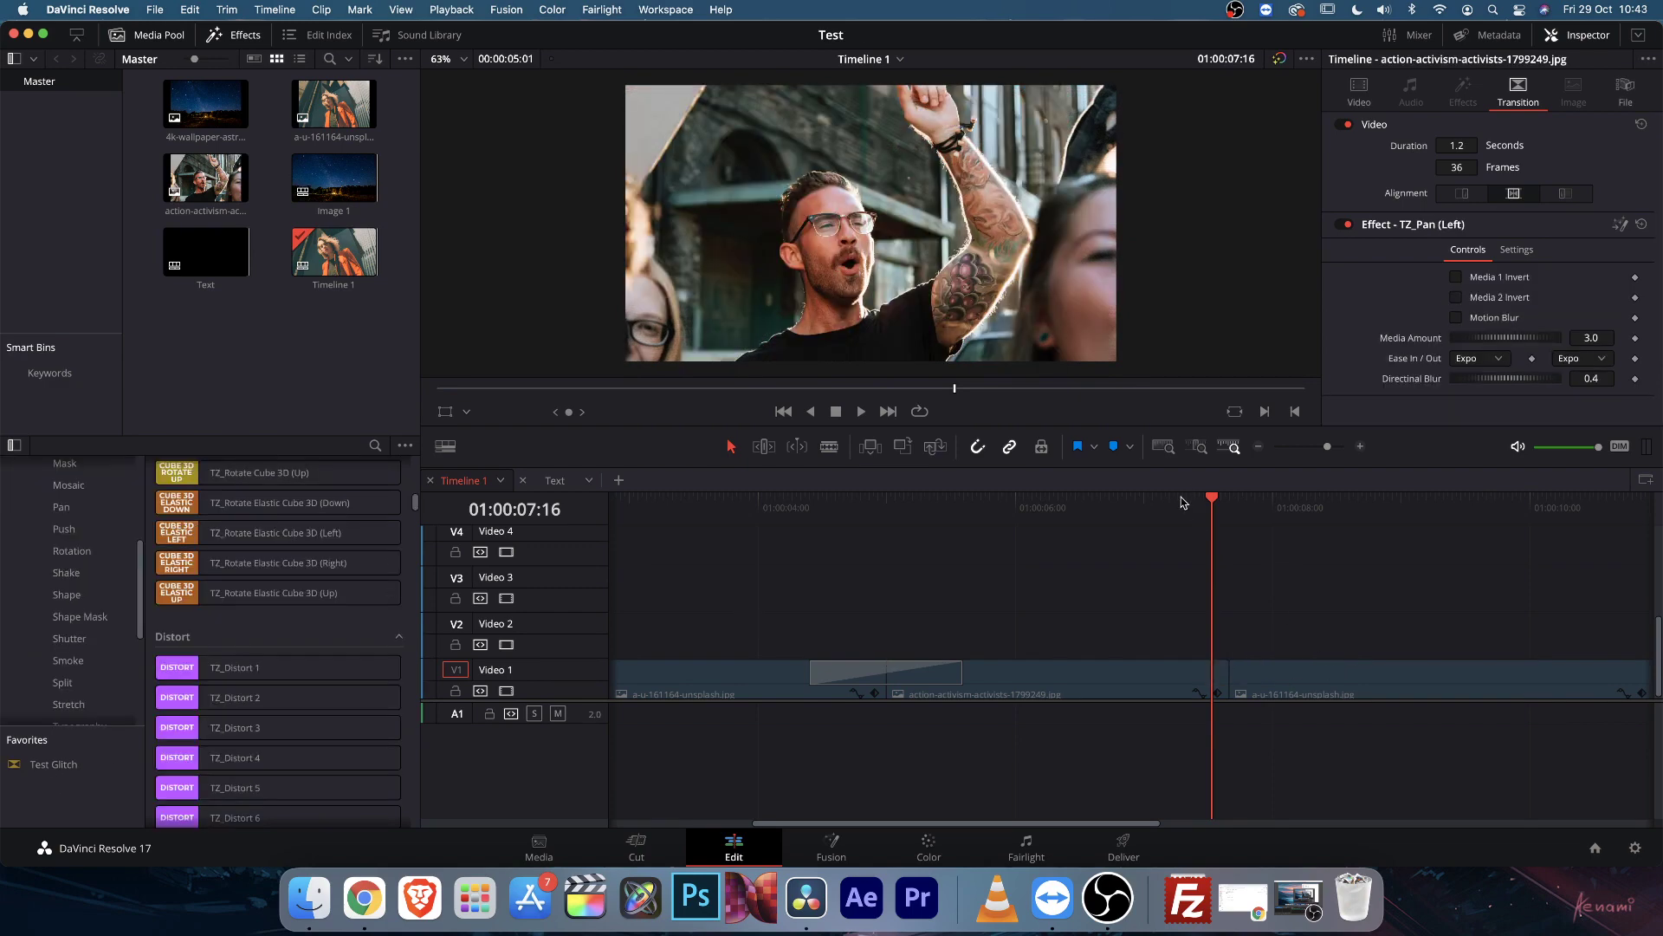
# Apply TZ_Typography 1 from the Transitions Zone Typography category to the second Video 1 cut
pyautogui.click(1180, 501)
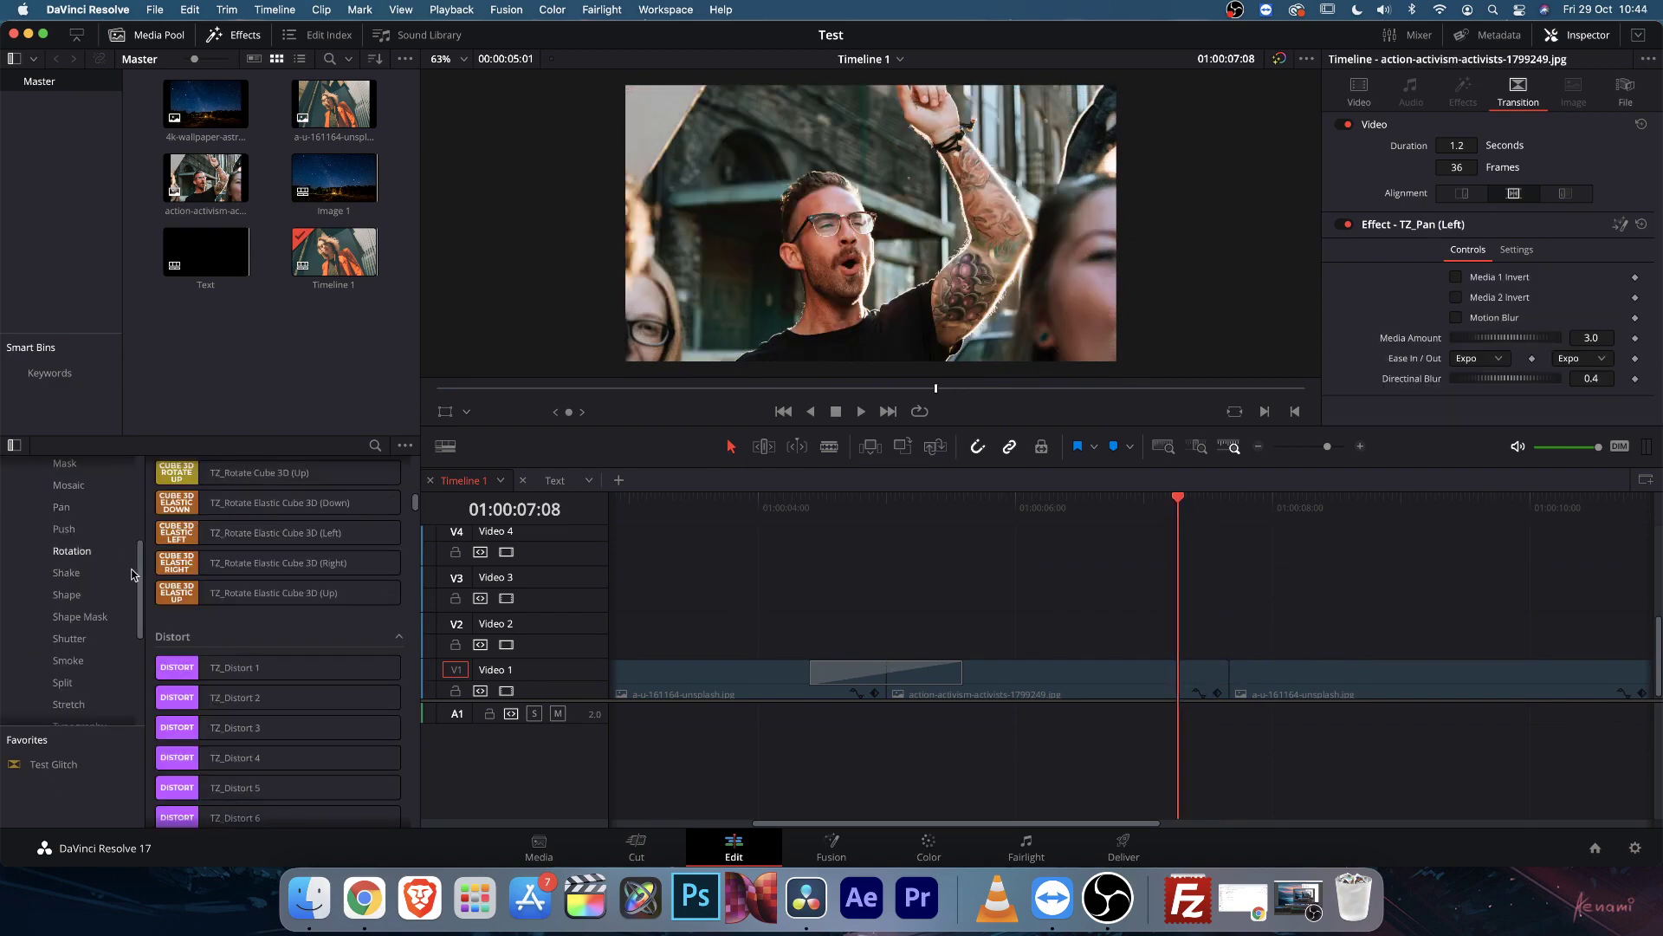
pyautogui.scroll(-4, 108, 572)
pyautogui.scroll(2, 108, 574)
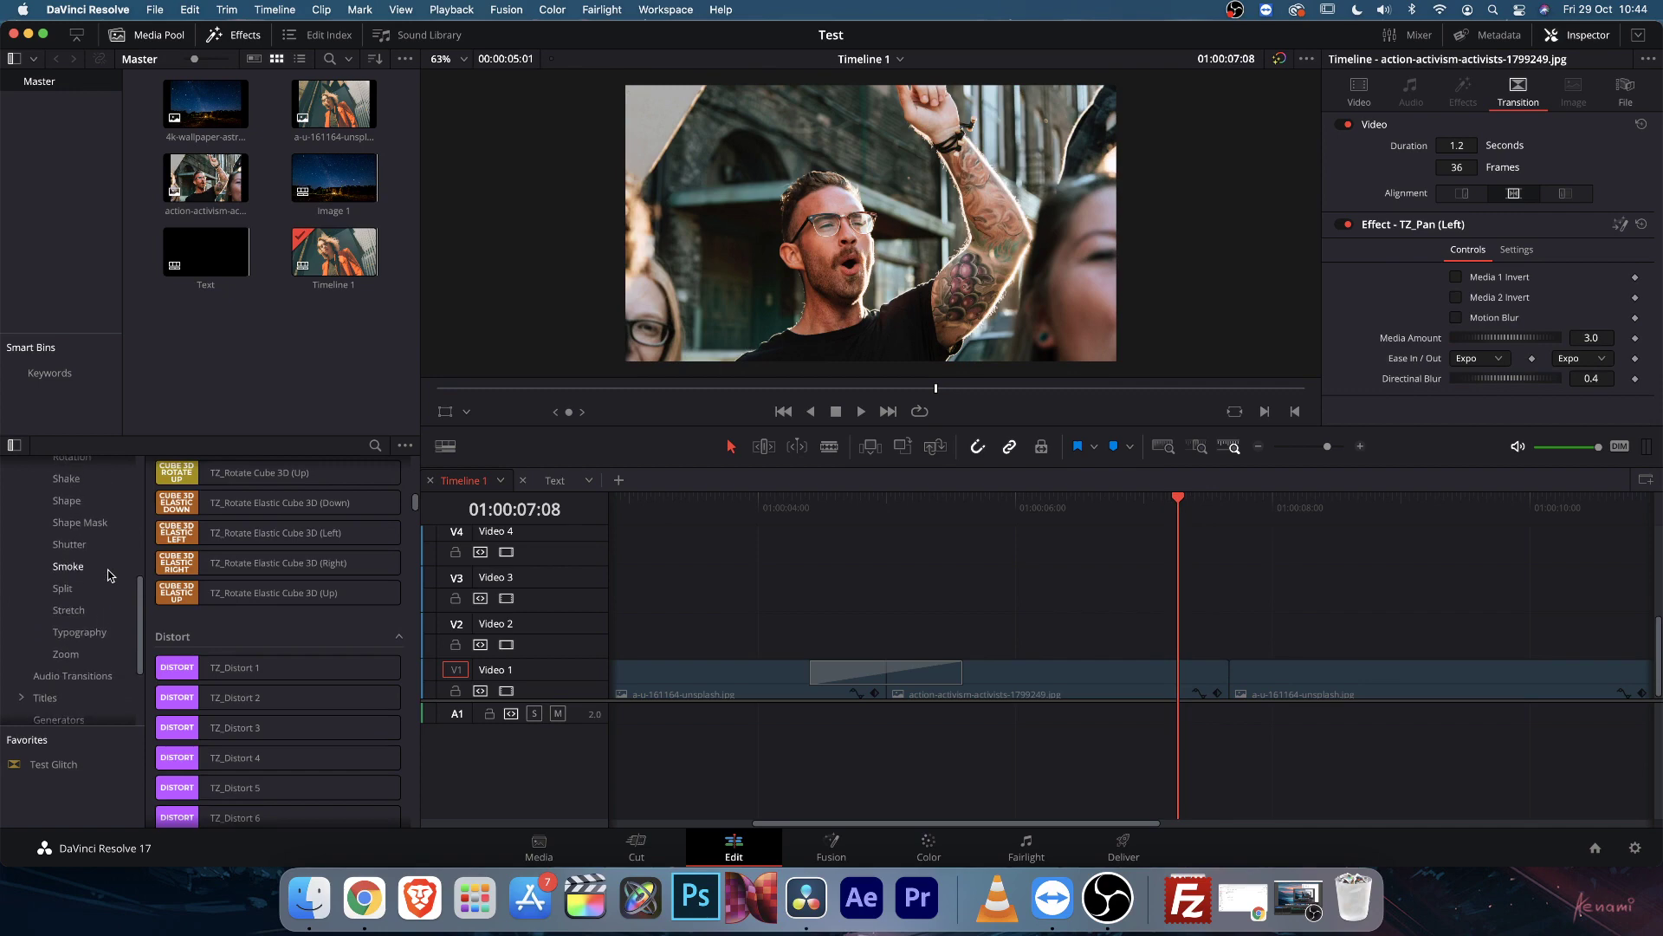
pyautogui.click(80, 632)
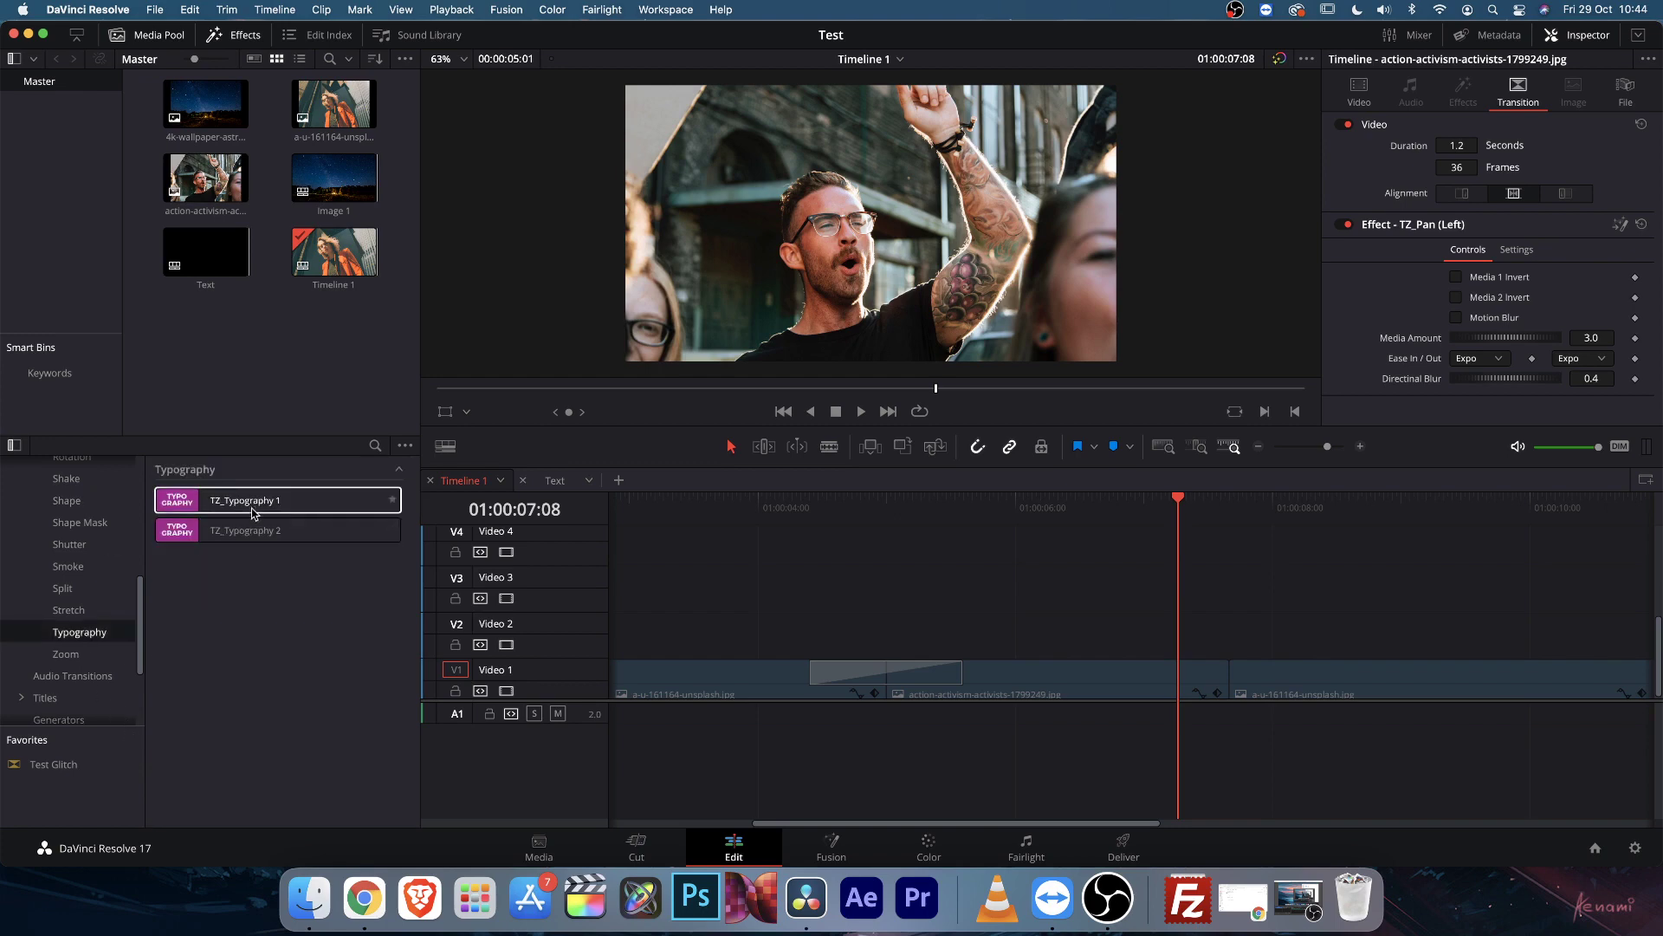
pyautogui.moveTo(253, 513); pyautogui.dragTo(1207, 669)
# Preview the TZ_Typography 1 transition and lengthen it to 58 frames on the timeline
pyautogui.click(1124, 509)
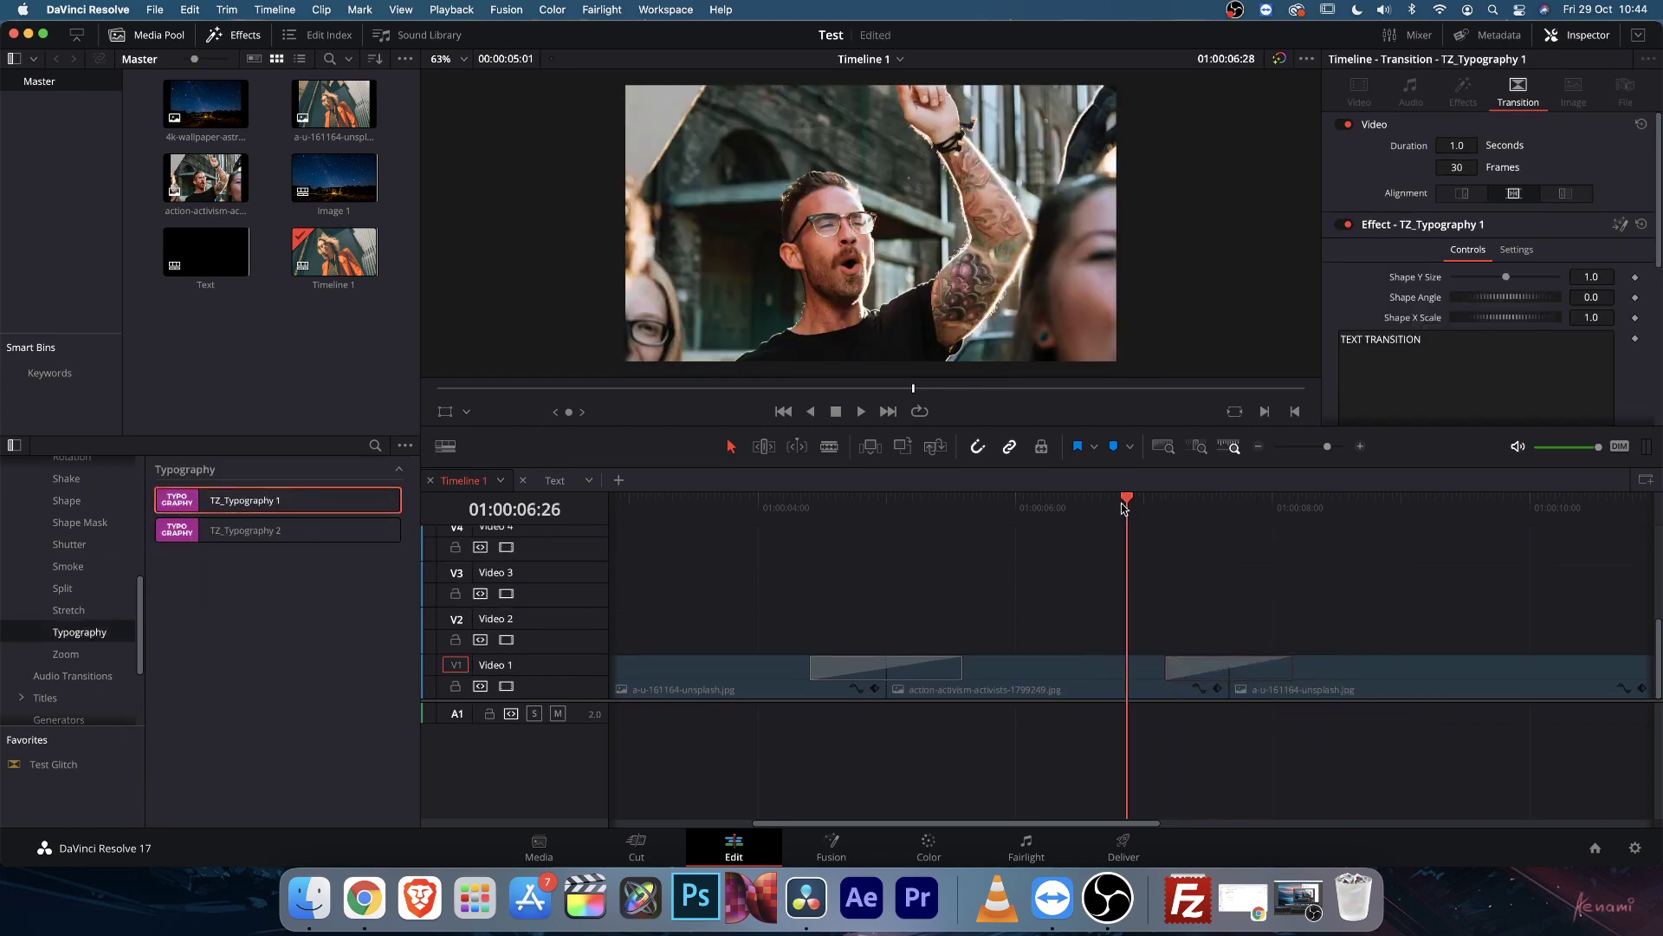
pyautogui.click(1165, 508)
pyautogui.press('space')
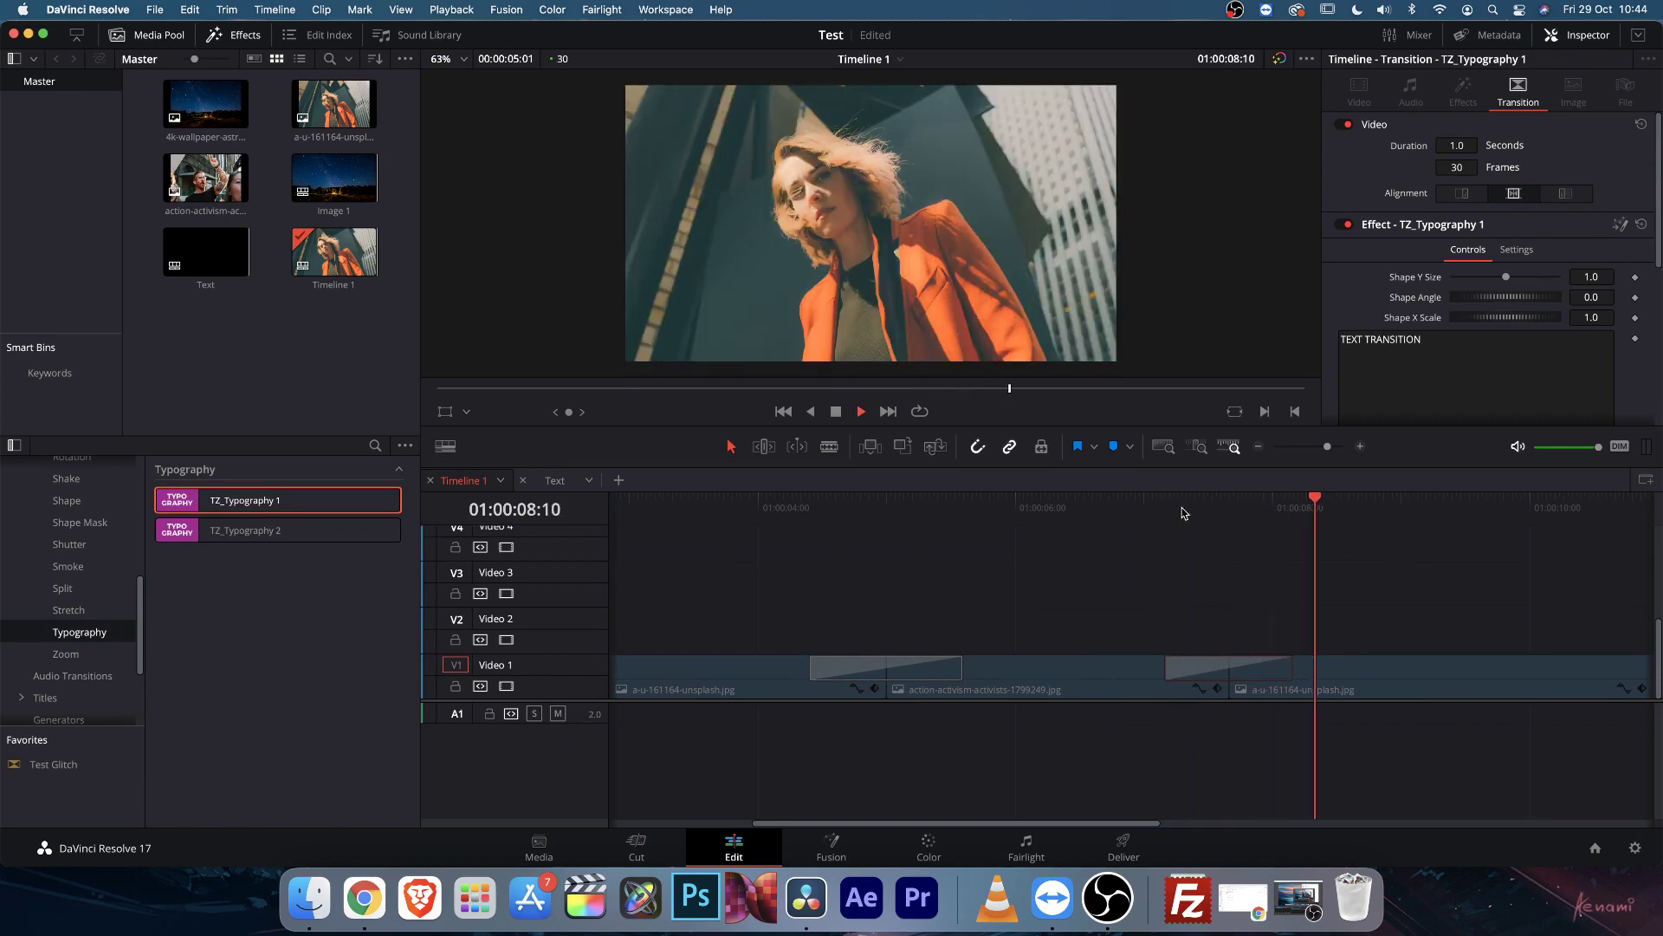
pyautogui.moveTo(1165, 509); pyautogui.dragTo(1207, 511)
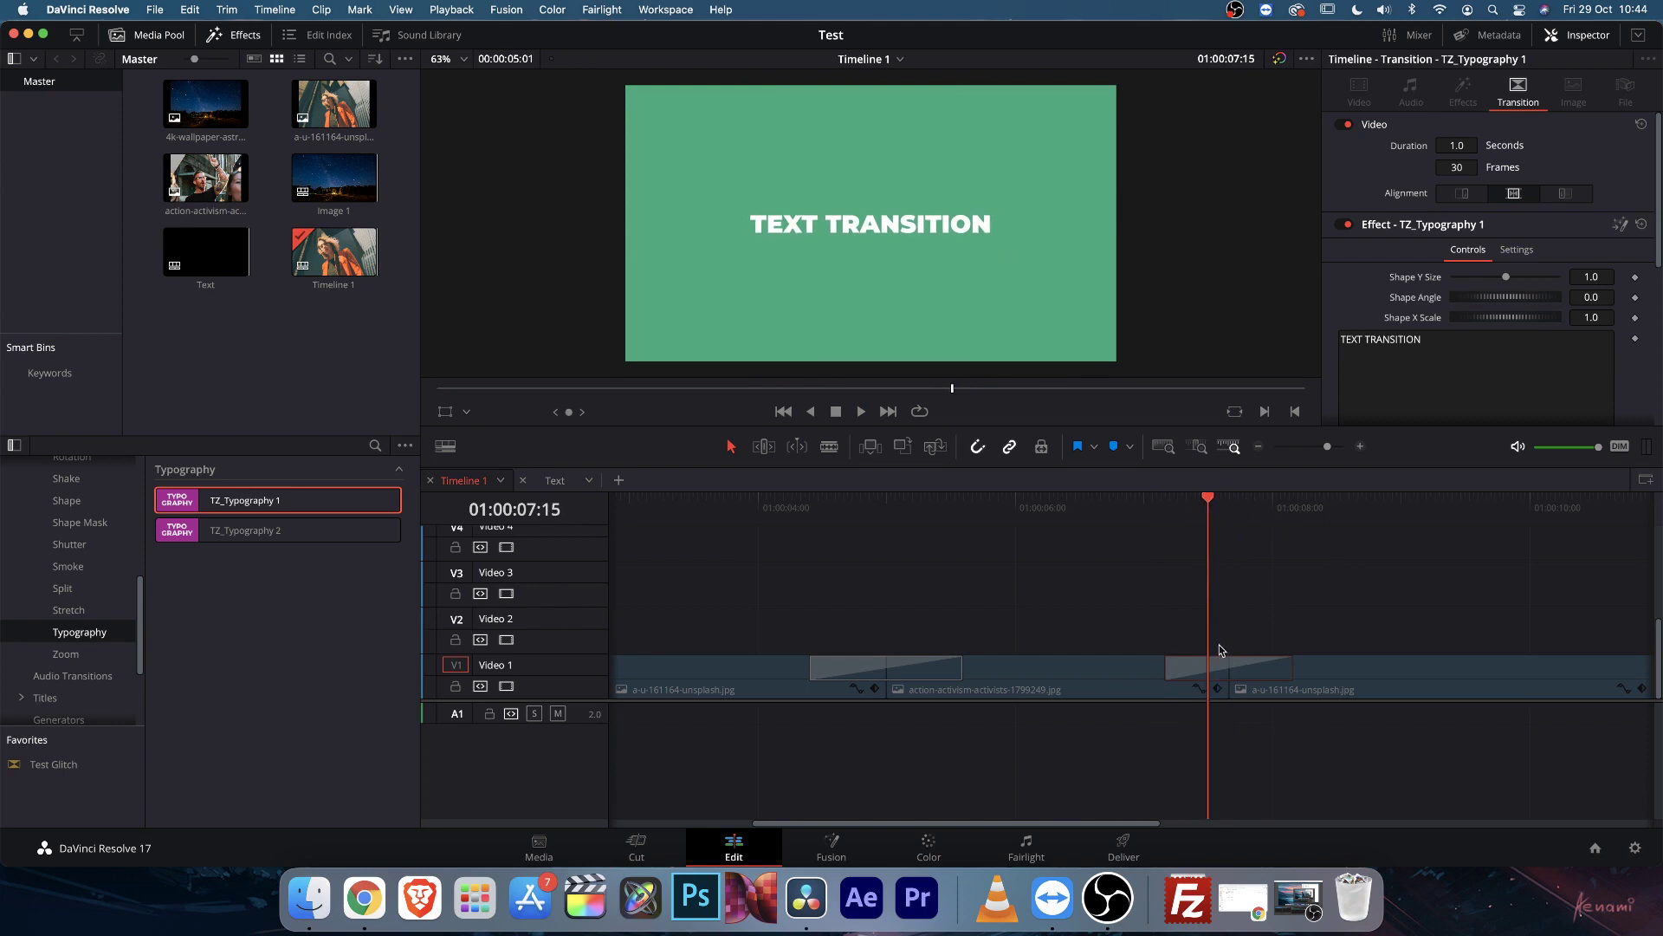
pyautogui.moveTo(1167, 665); pyautogui.dragTo(1106, 664)
pyautogui.moveTo(1266, 510); pyautogui.dragTo(1200, 510)
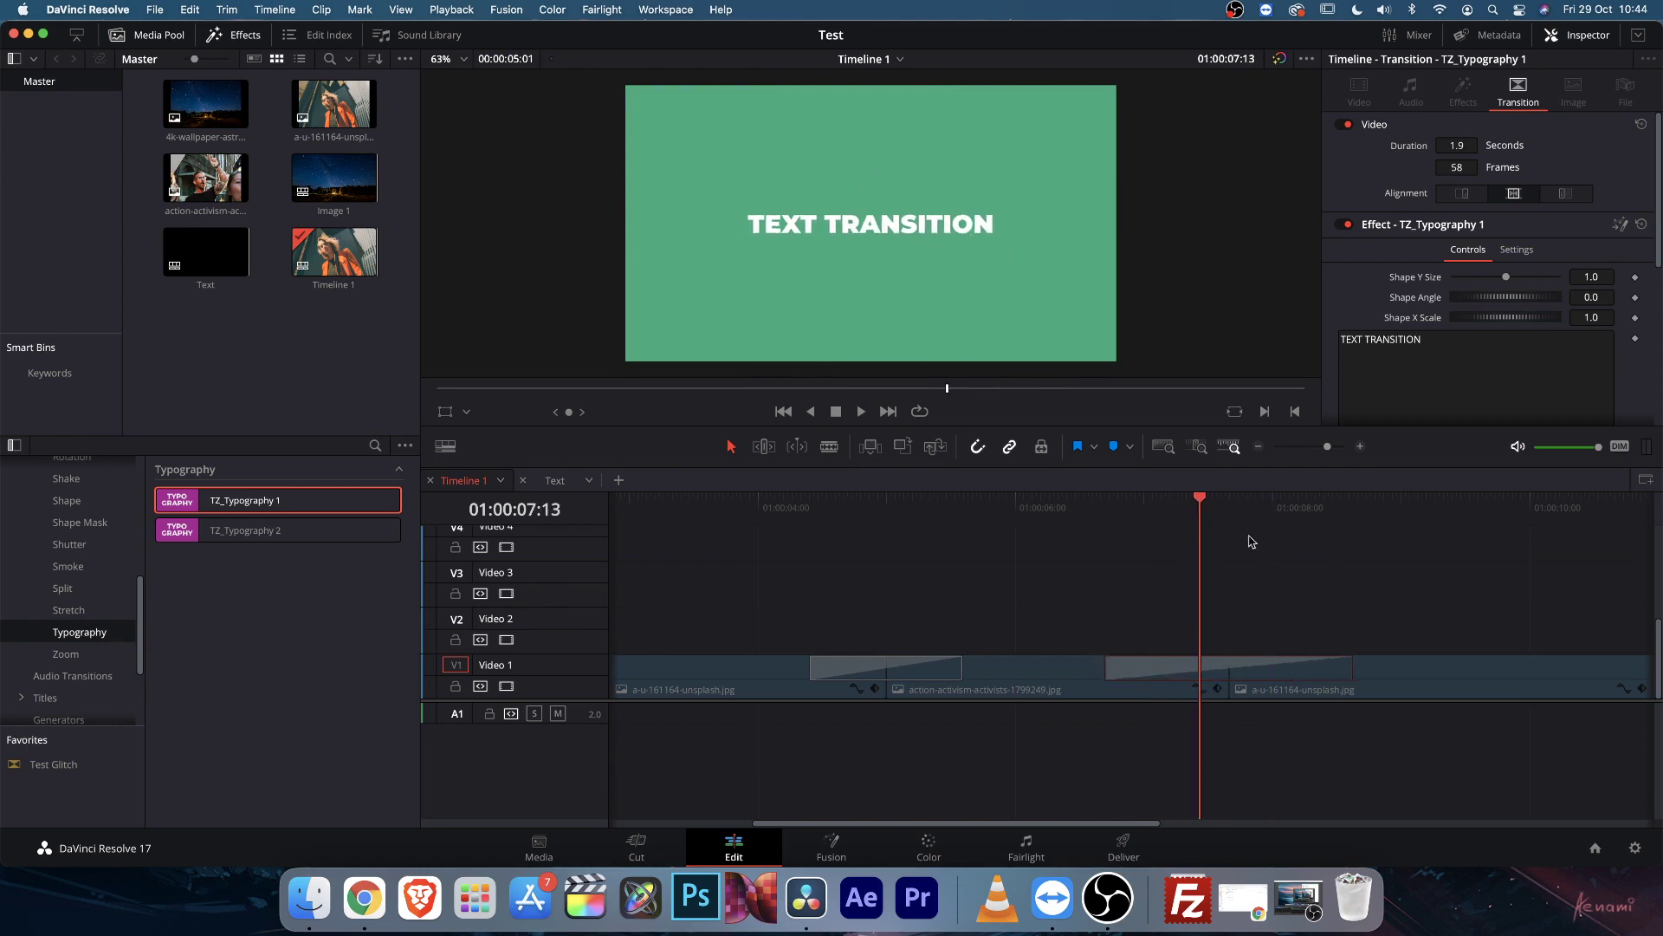
# Change the typography transition's text to "CHANGE TEXTS" and review its font, size and background colour controls
pyautogui.click(1482, 348)
pyautogui.press('super+a')
pyautogui.write('CHA')
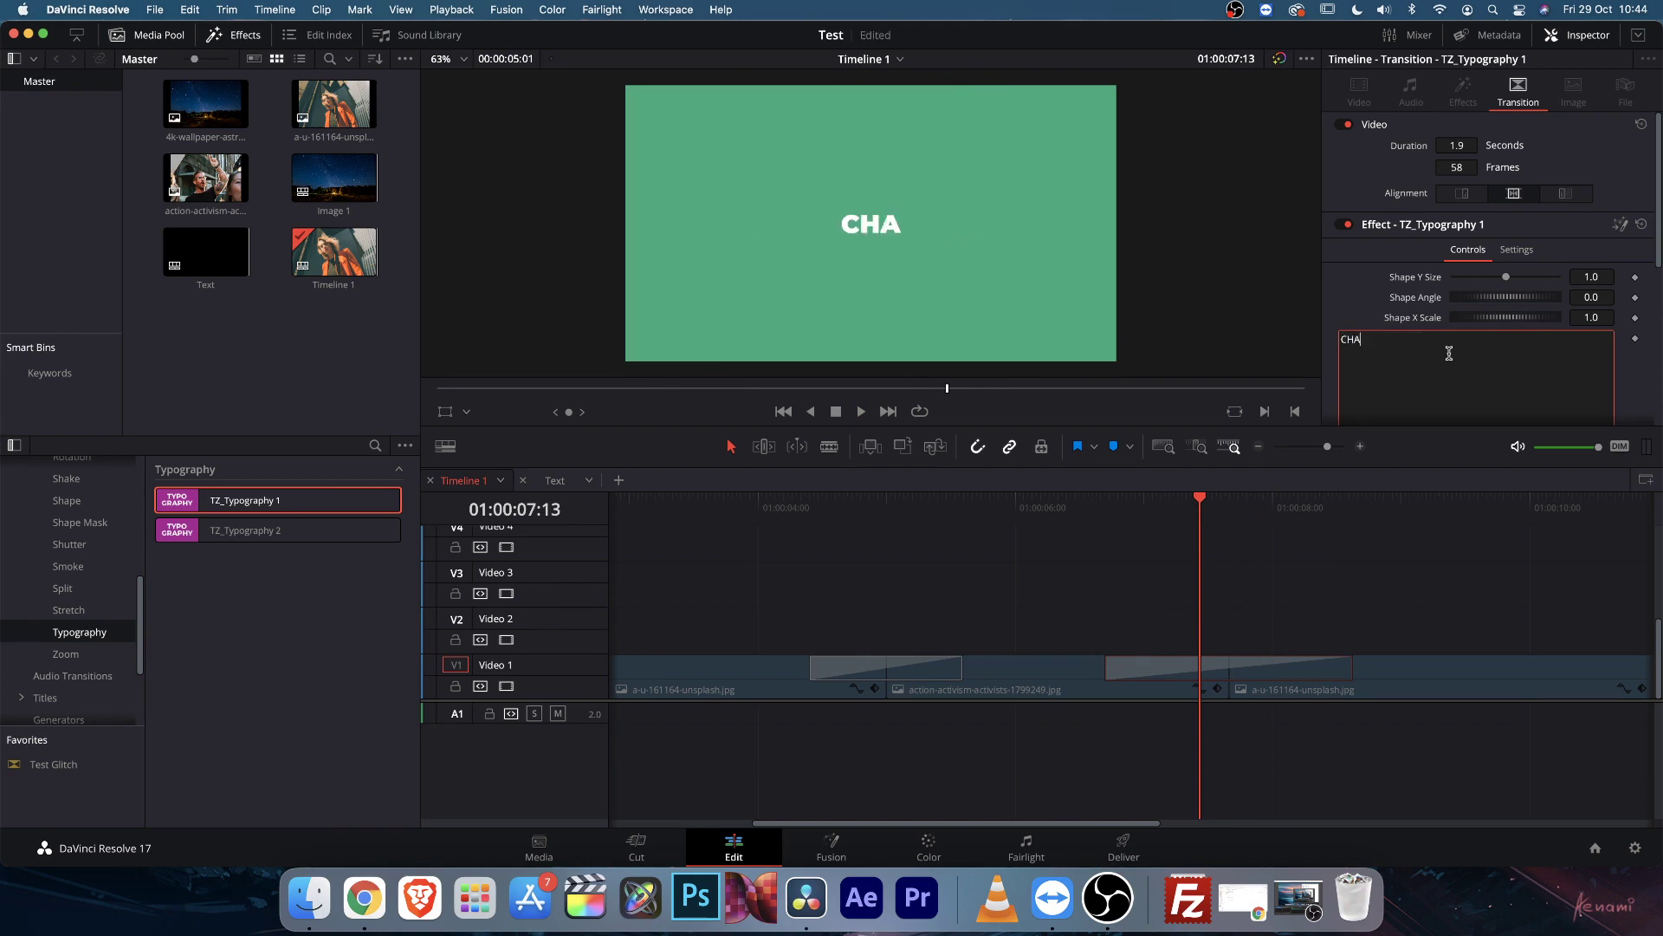
pyautogui.write('NGE TEXTS')
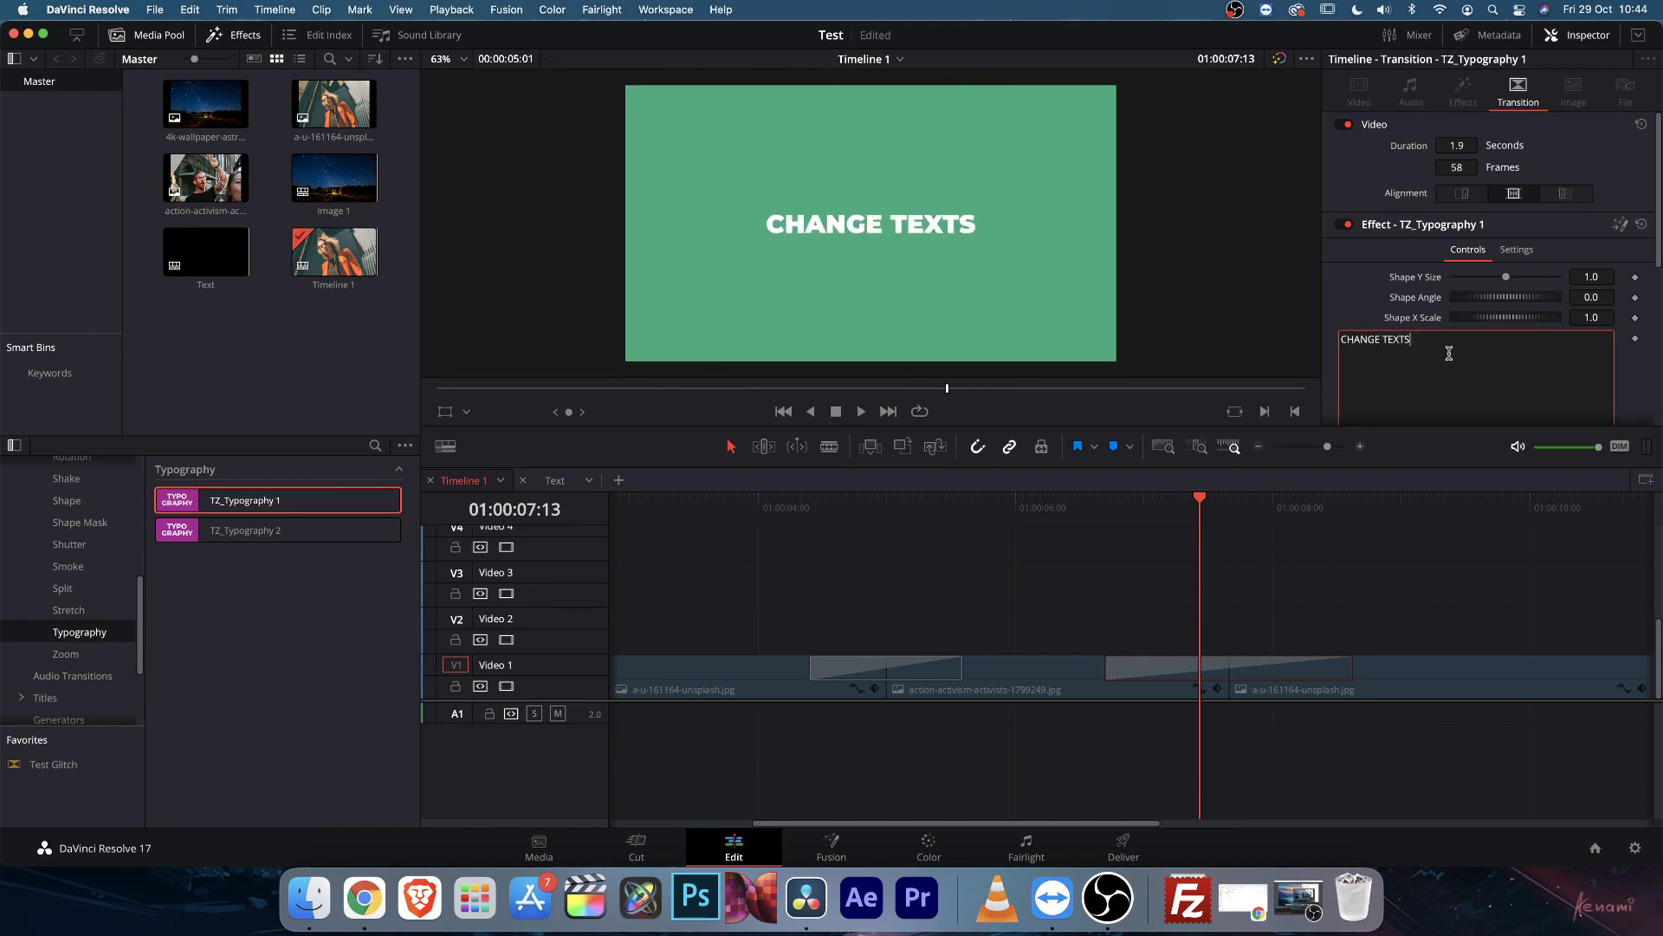
pyautogui.scroll(-10, 1448, 354)
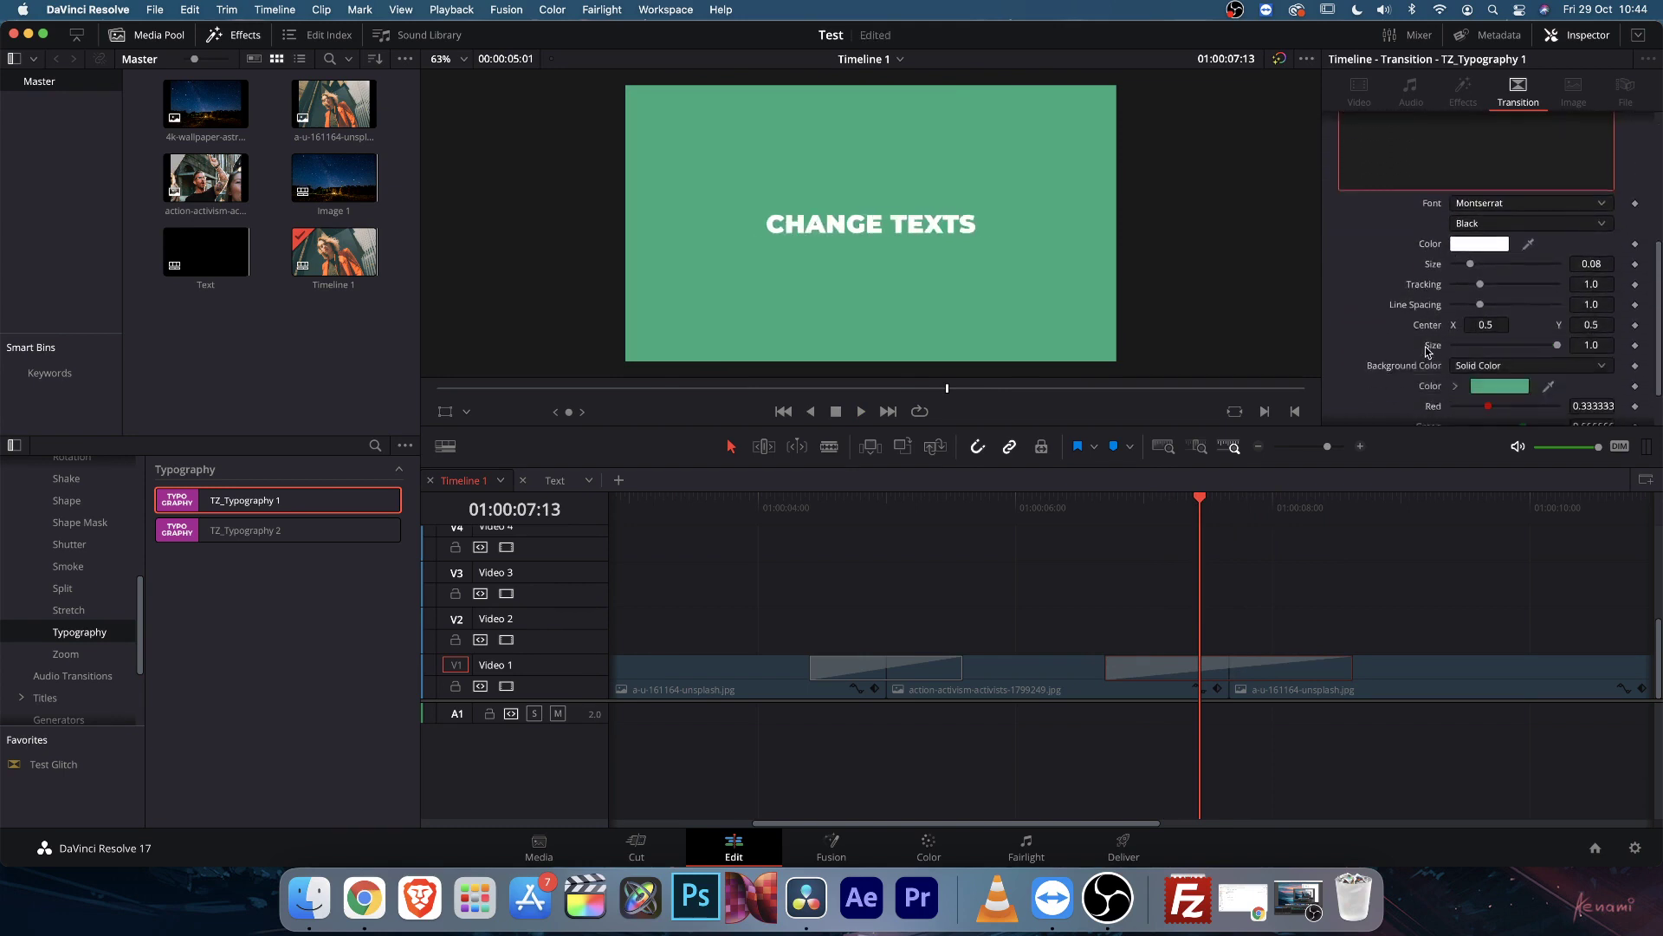
pyautogui.scroll(-2, 1427, 351)
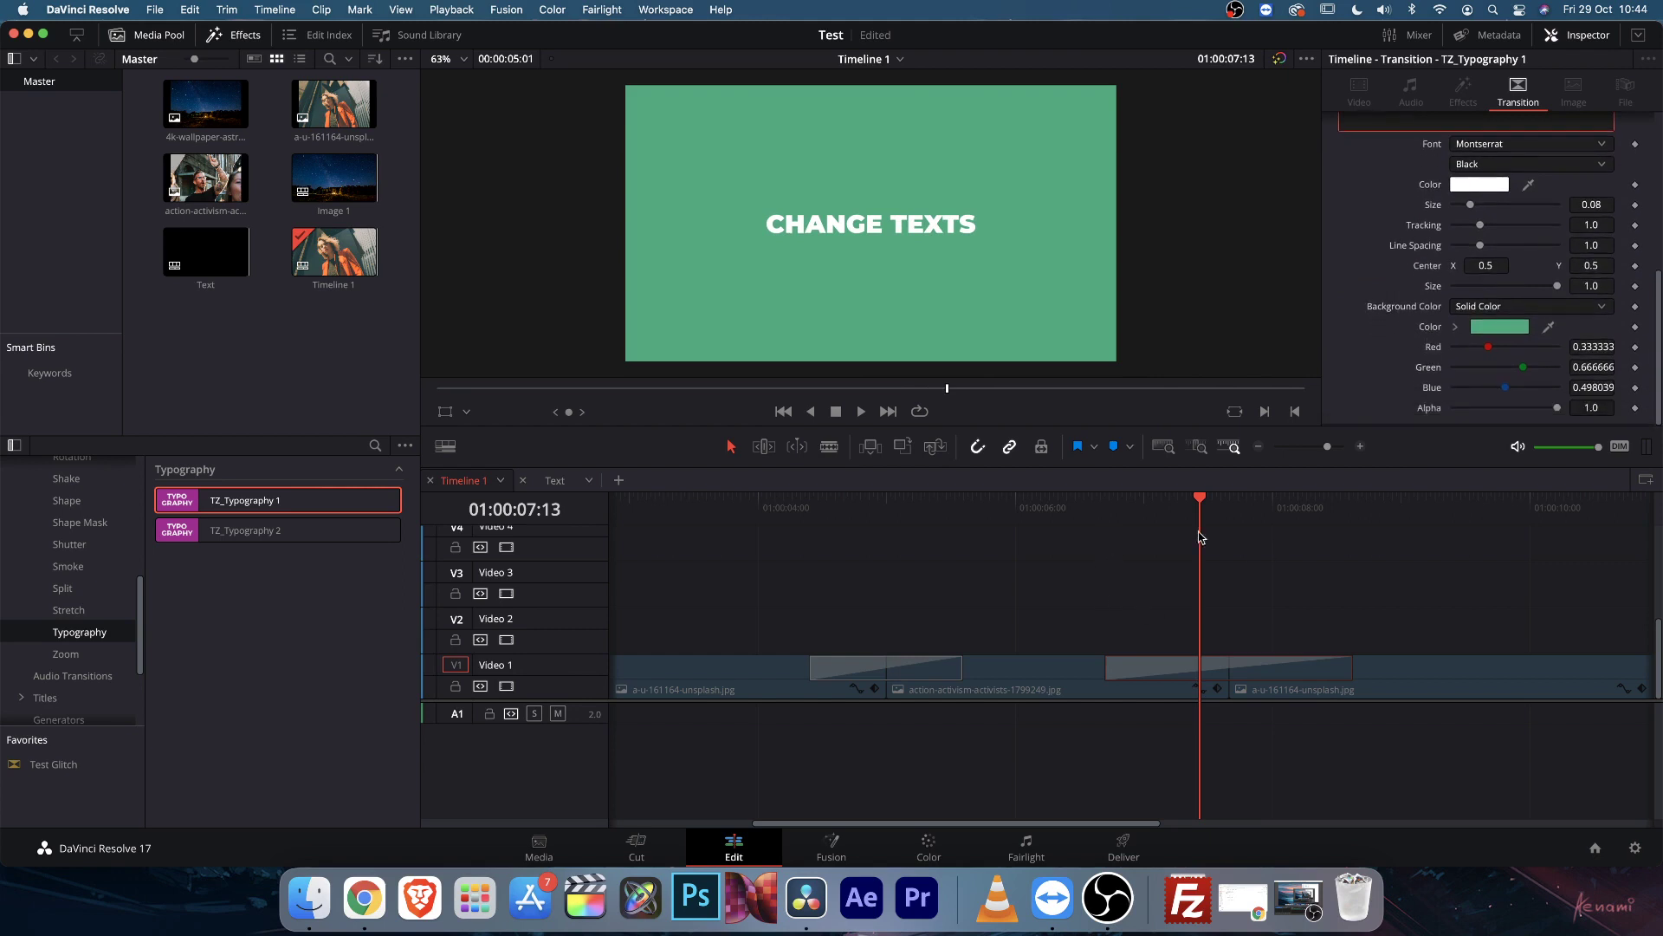
pyautogui.moveTo(1202, 500); pyautogui.dragTo(1242, 502)
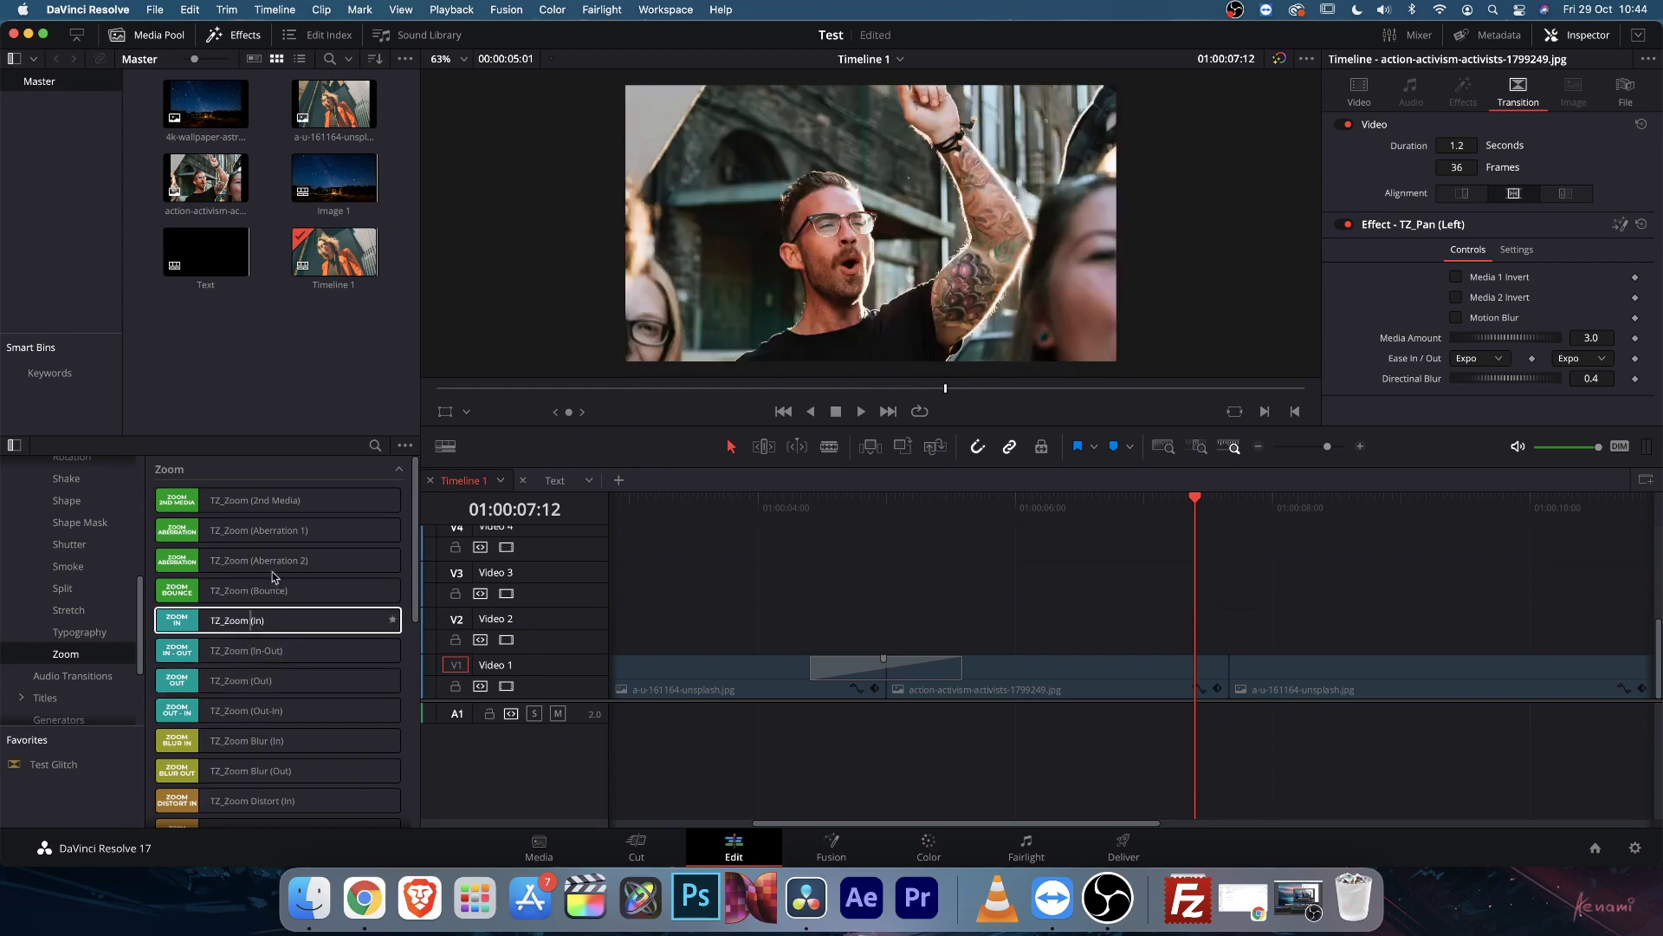
# Collapse the Transitions Zone category and show all of its transitions in one list
pyautogui.scroll(8, 42, 527)
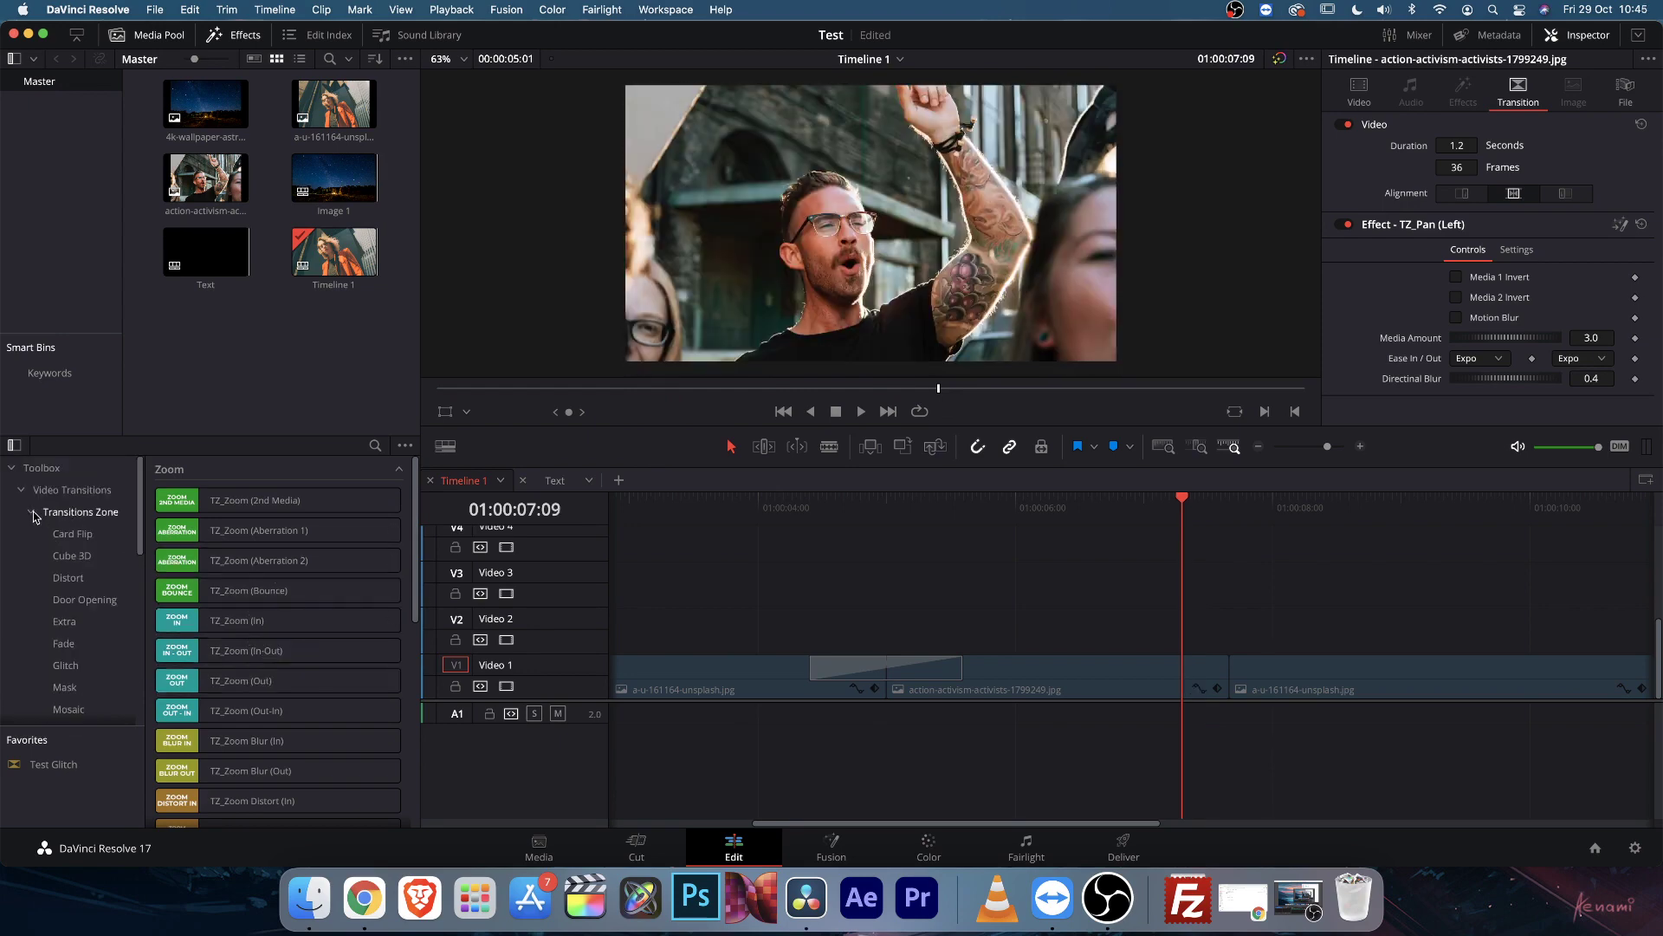
pyautogui.click(37, 515)
pyautogui.click(30, 514)
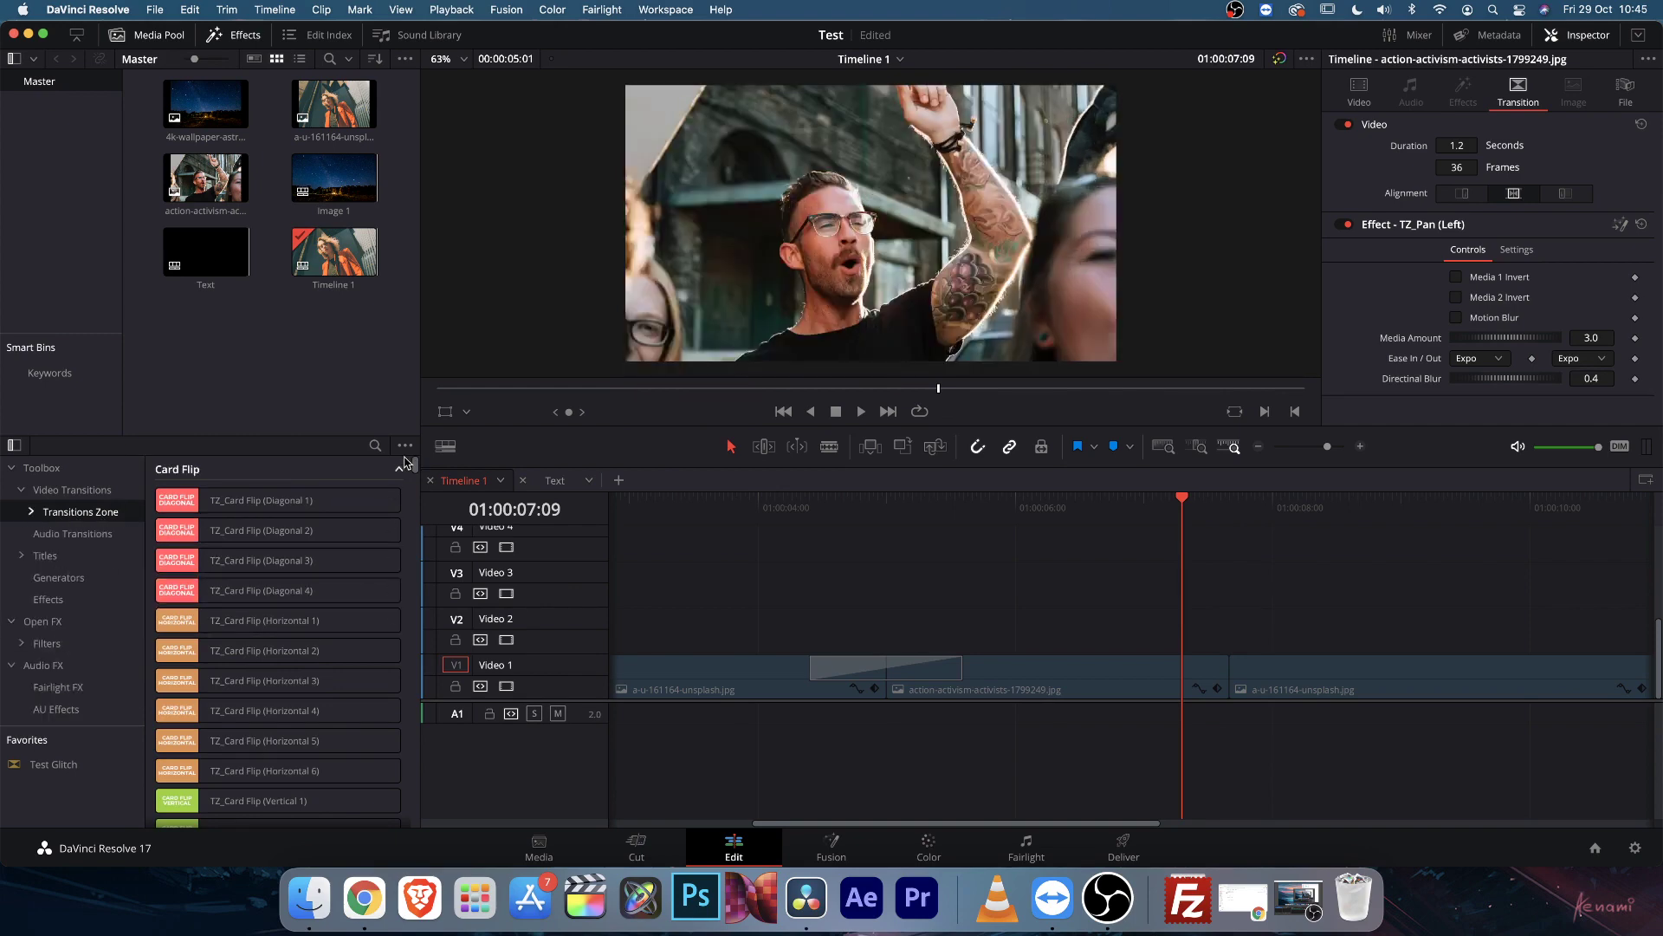
# Switch to the Fusion page and open the effects Templates folder in Finder
pyautogui.click(837, 853)
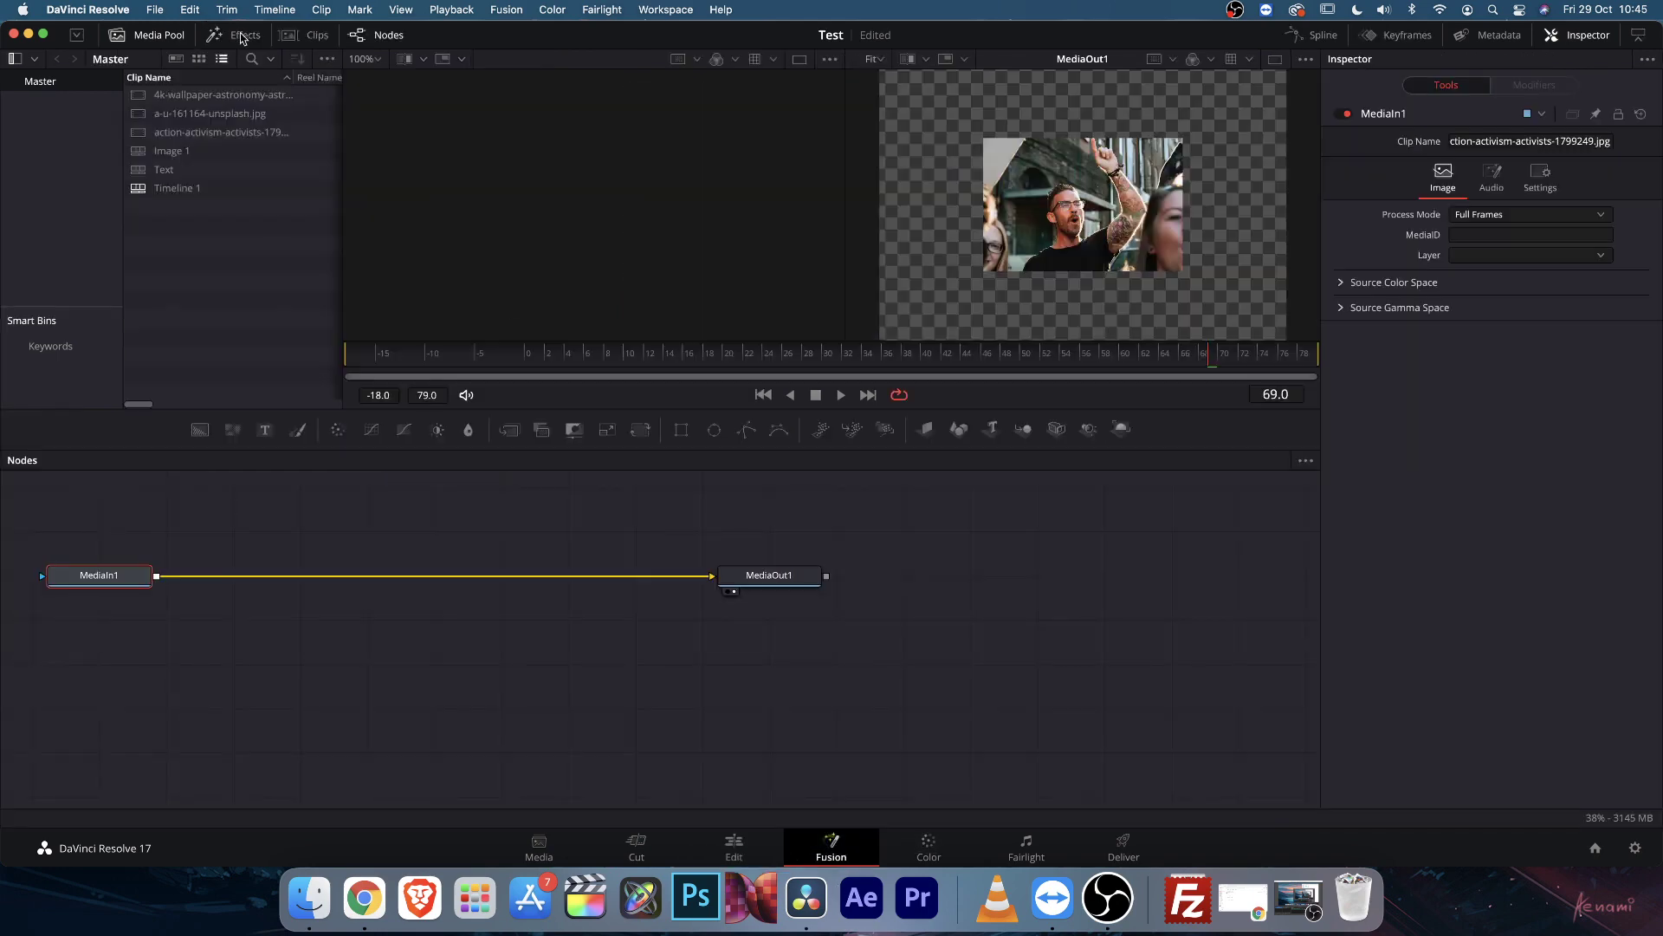
pyautogui.click(244, 38)
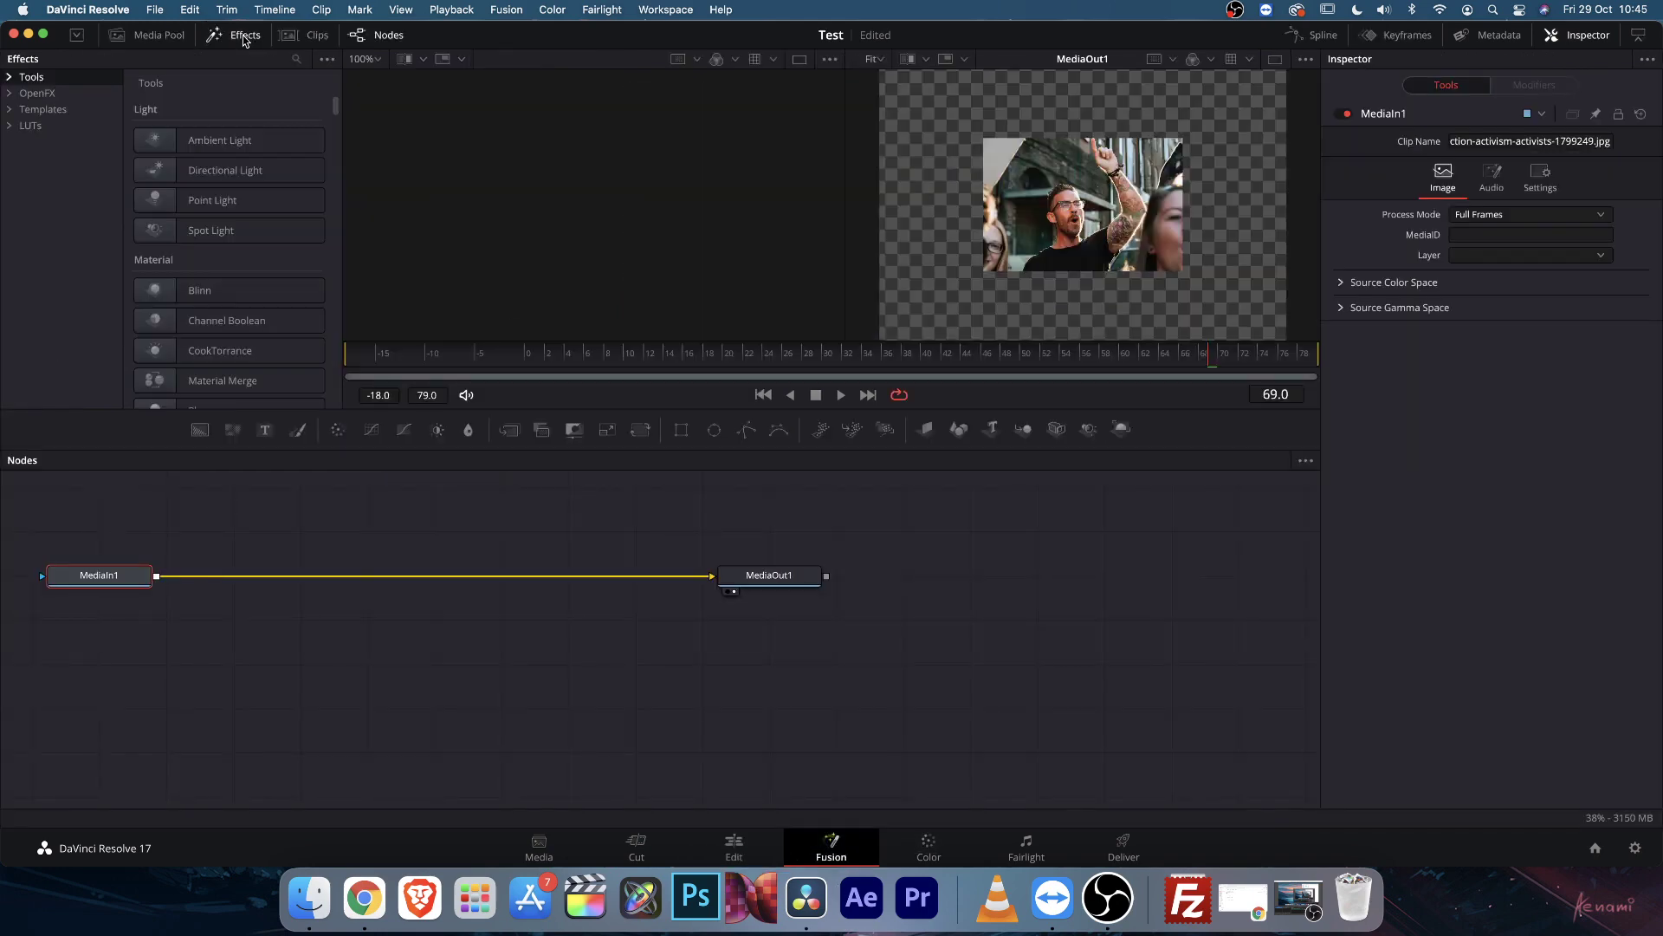
pyautogui.click(39, 110)
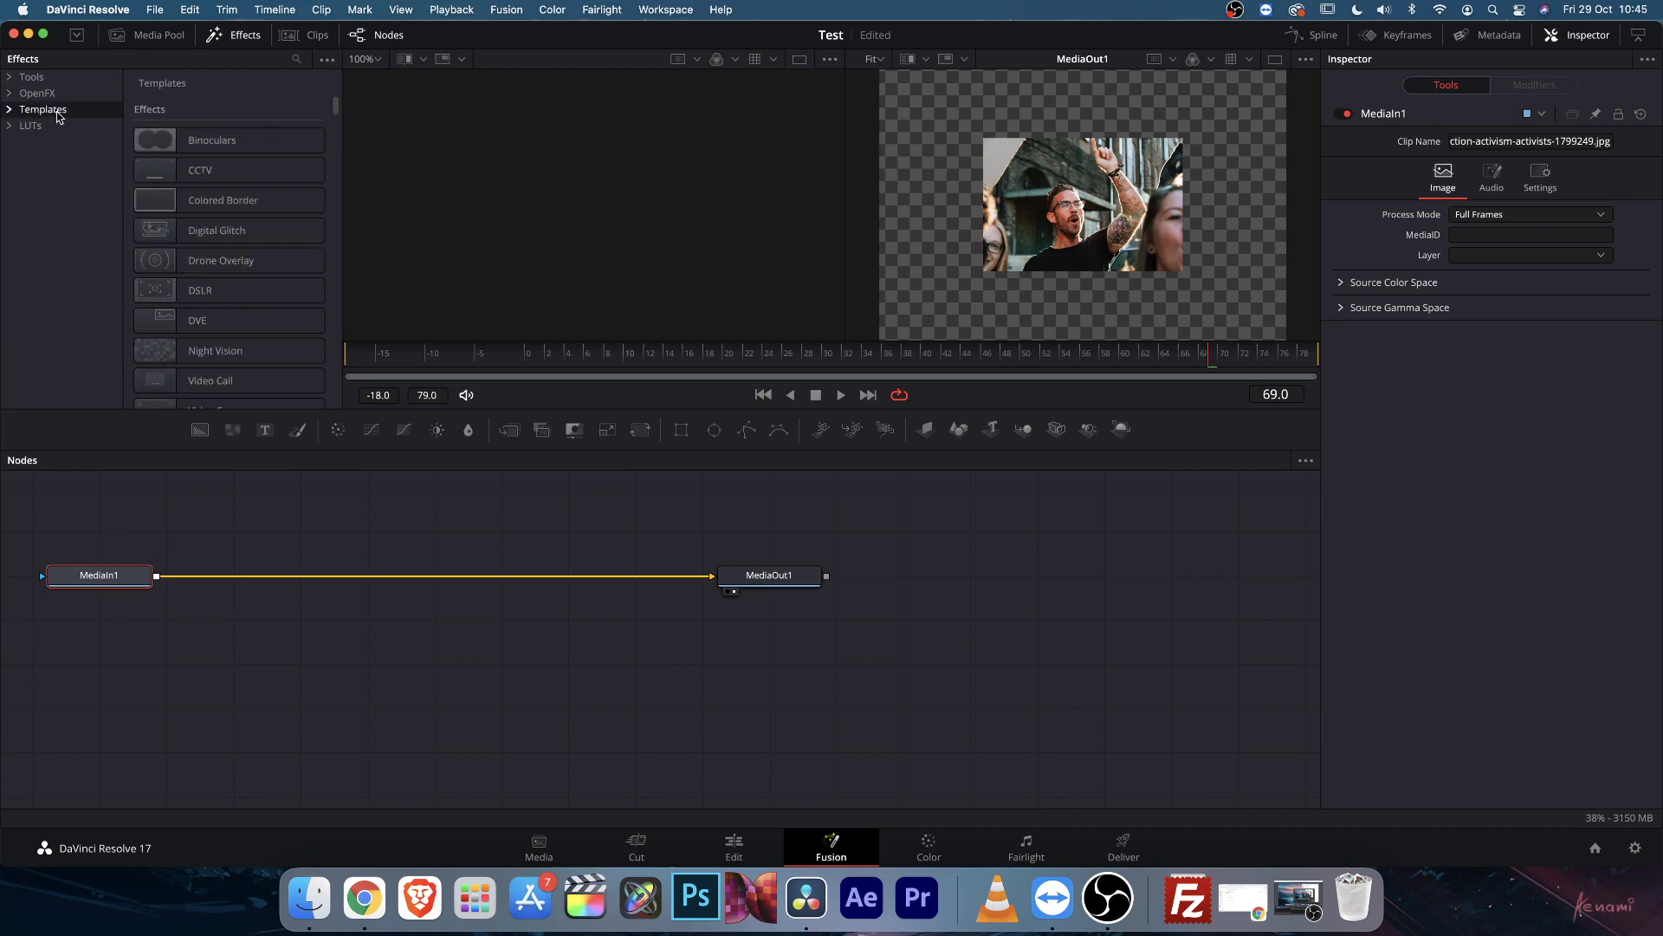
pyautogui.click(328, 61)
pyautogui.click(305, 80)
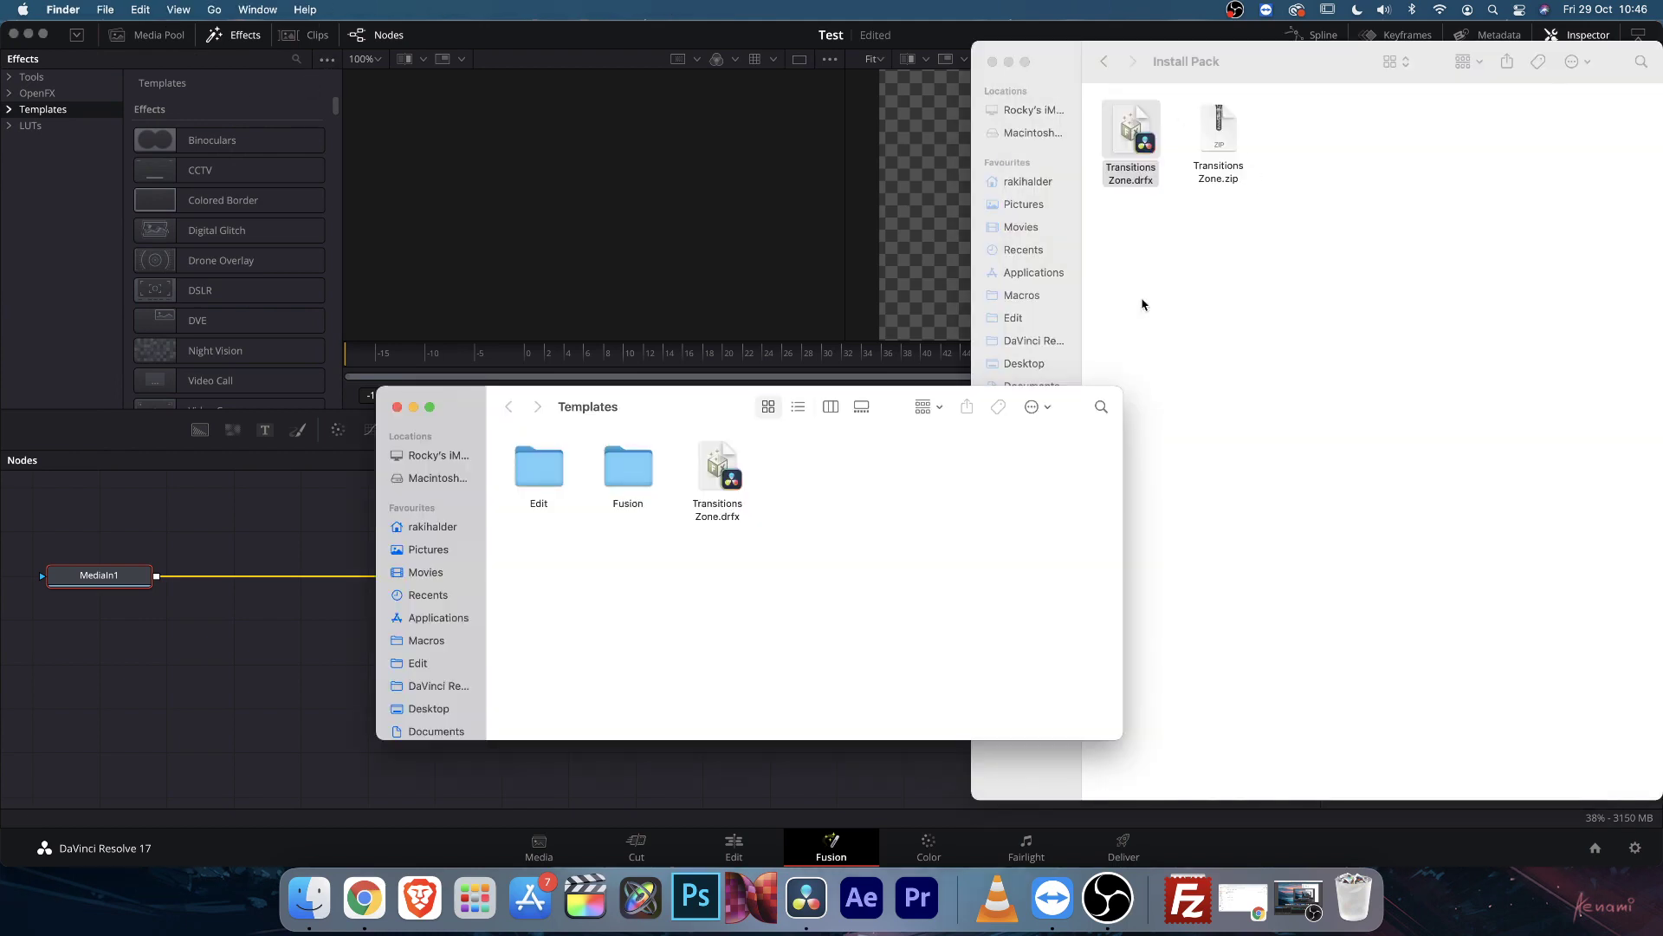
# Delete Transitions Zone.drfx from the Templates folder and close that folder window
pyautogui.moveTo(650, 413); pyautogui.dragTo(390, 376)
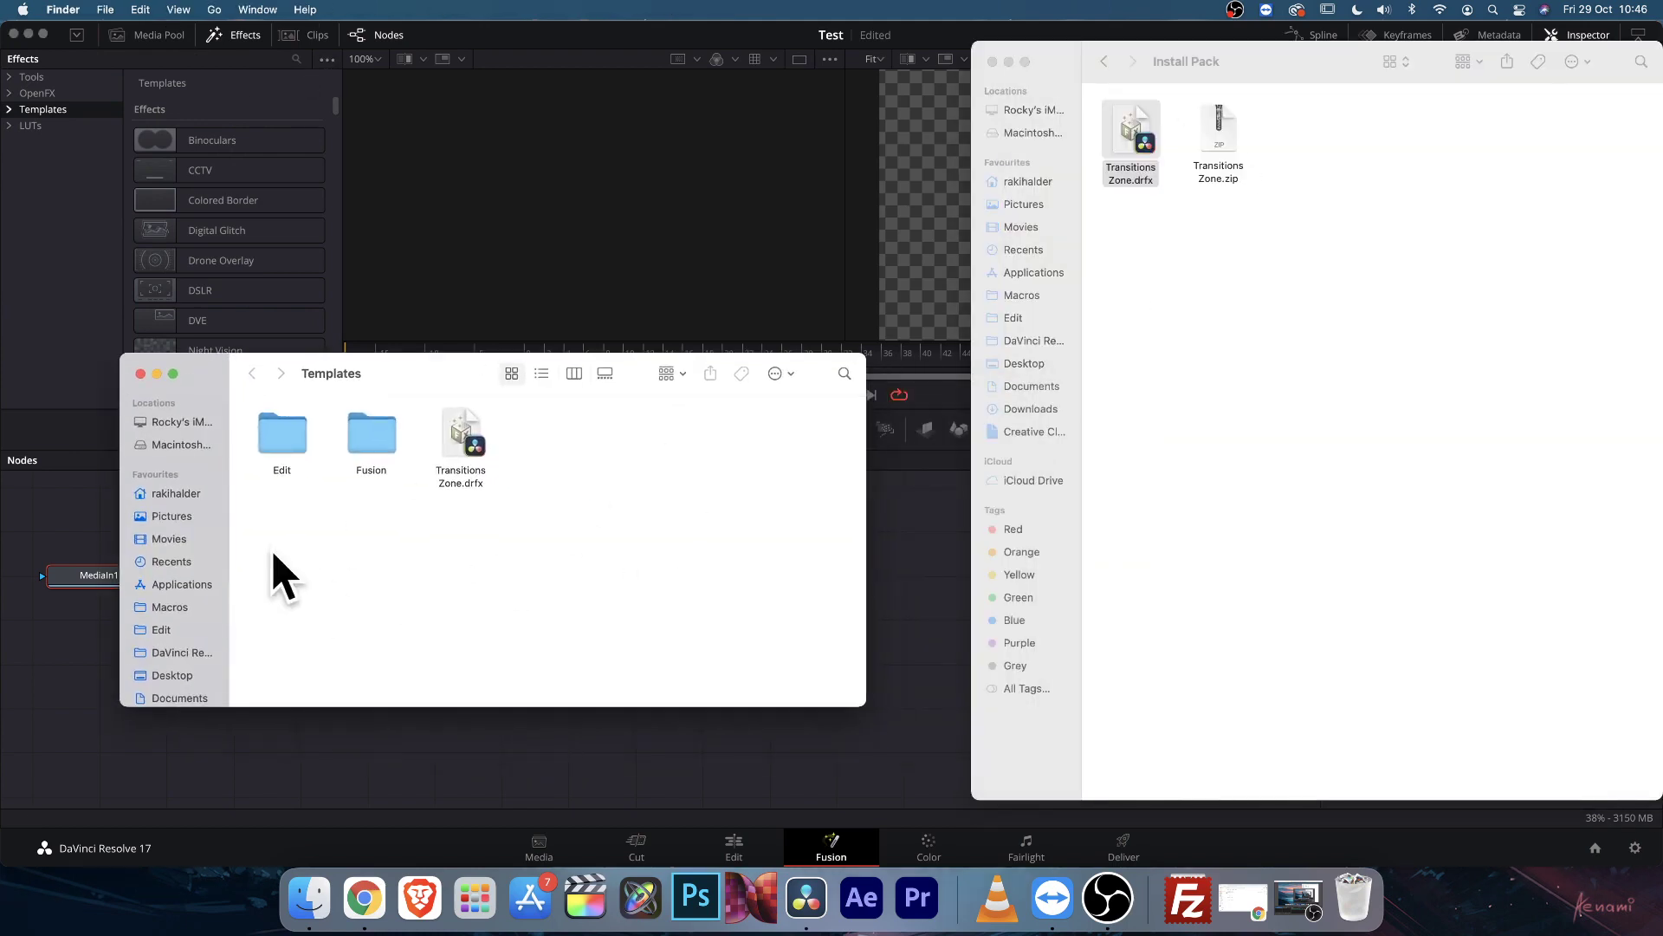
pyautogui.click(485, 473)
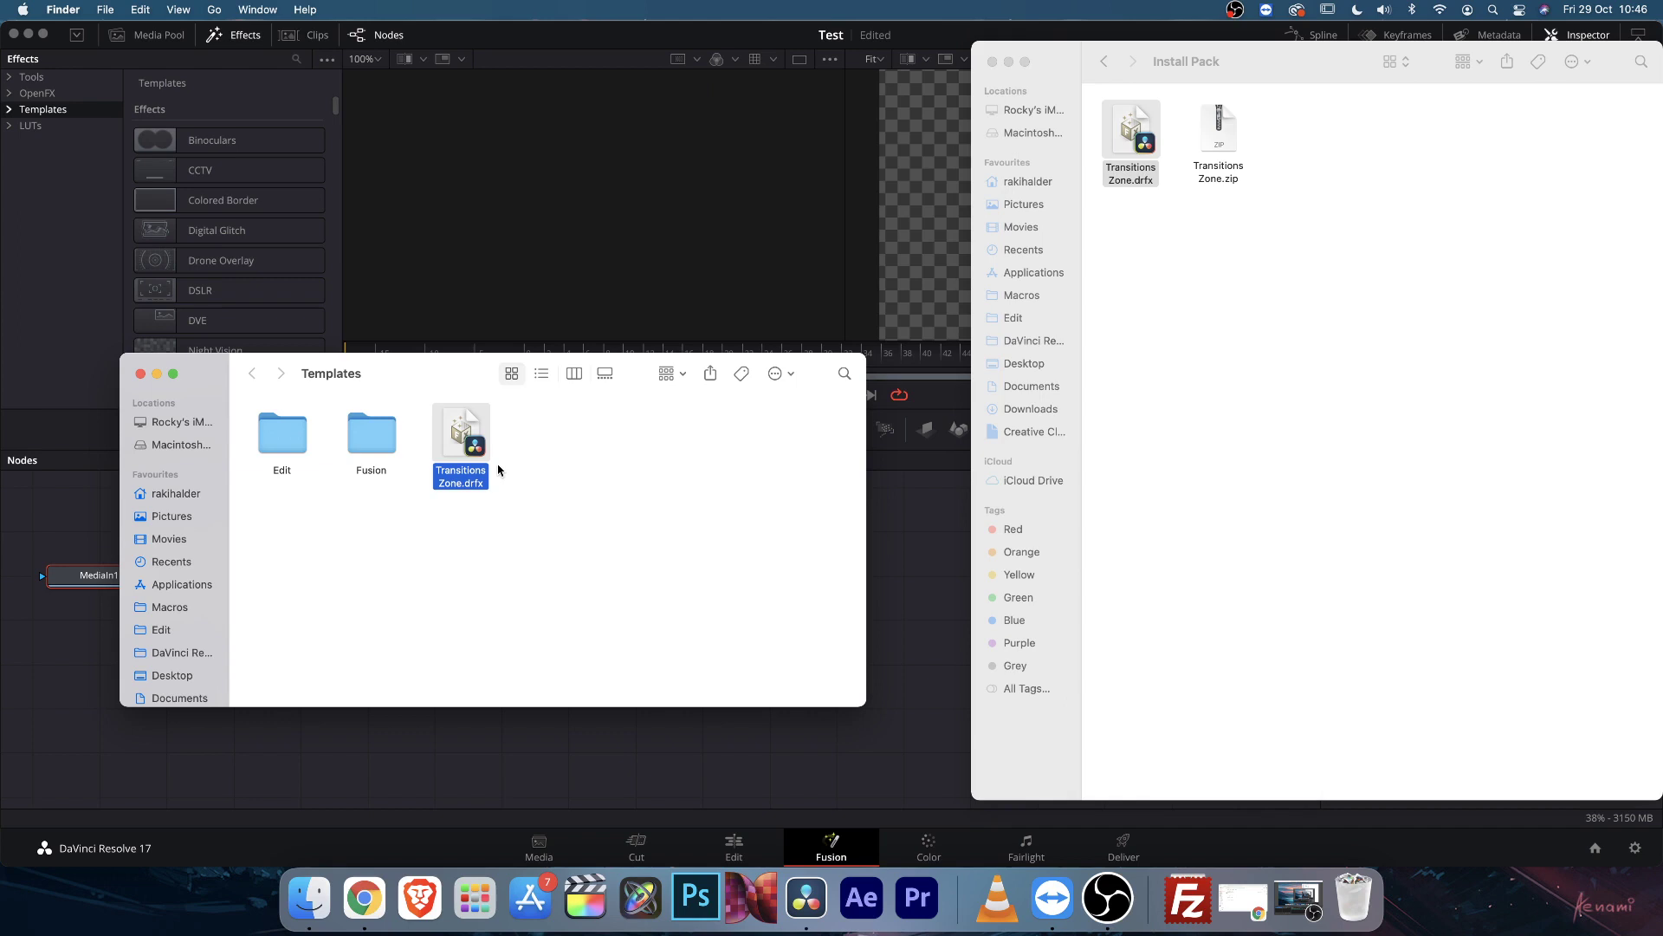
pyautogui.click(1293, 217)
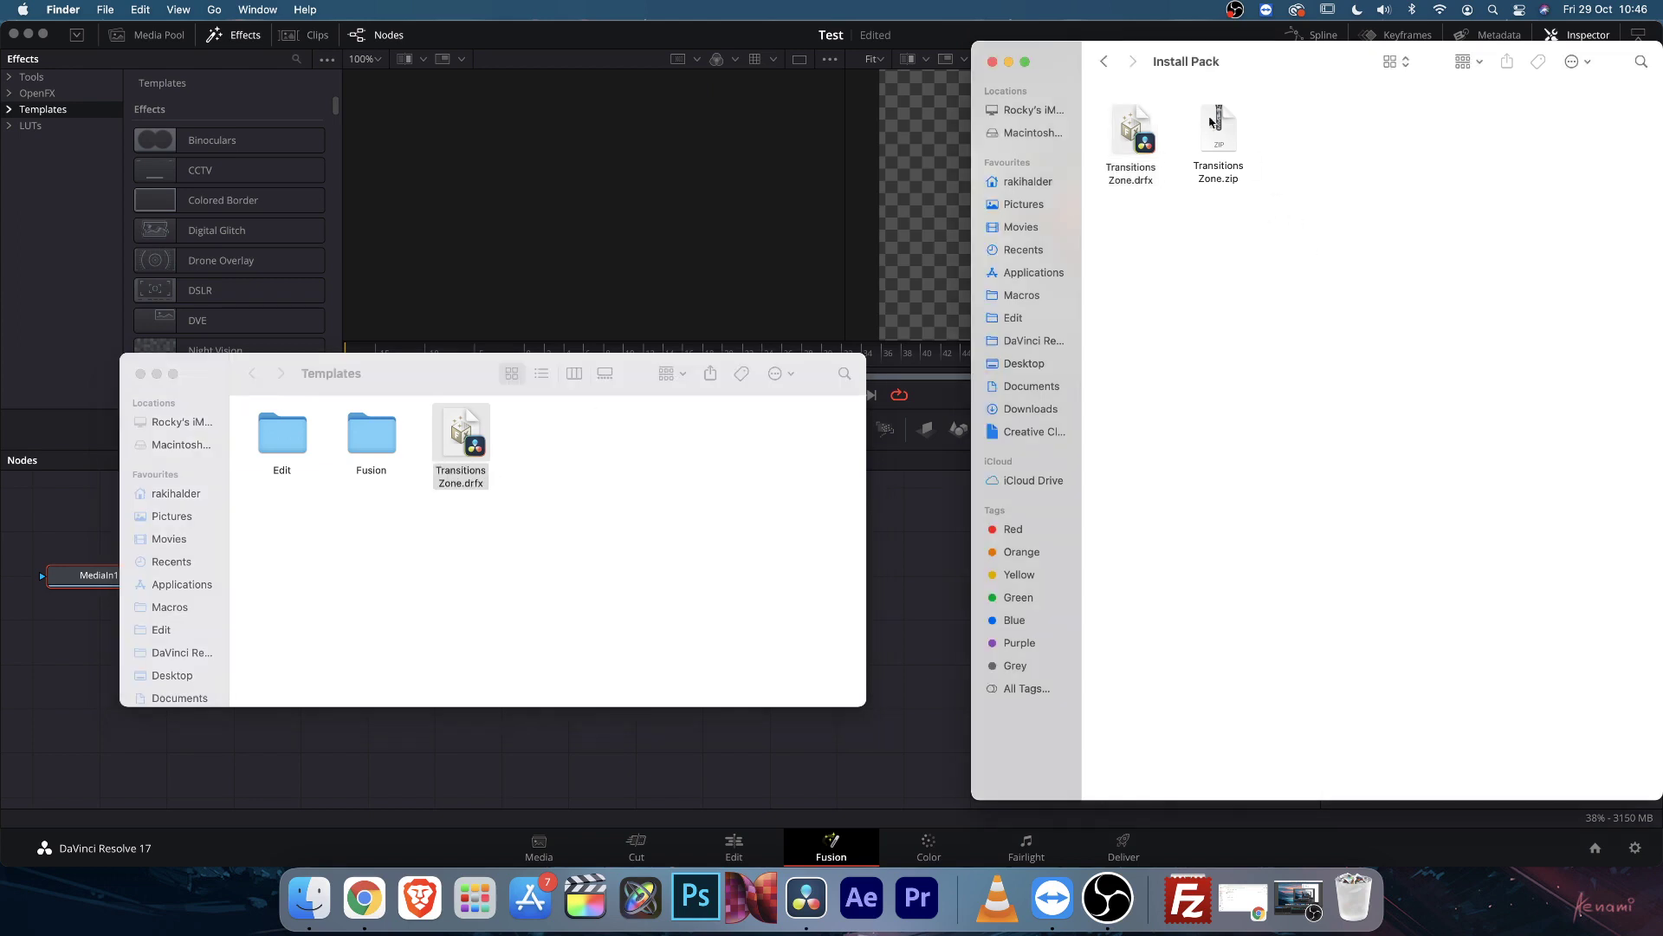
pyautogui.click(1104, 61)
pyautogui.moveTo(431, 379); pyautogui.dragTo(481, 376)
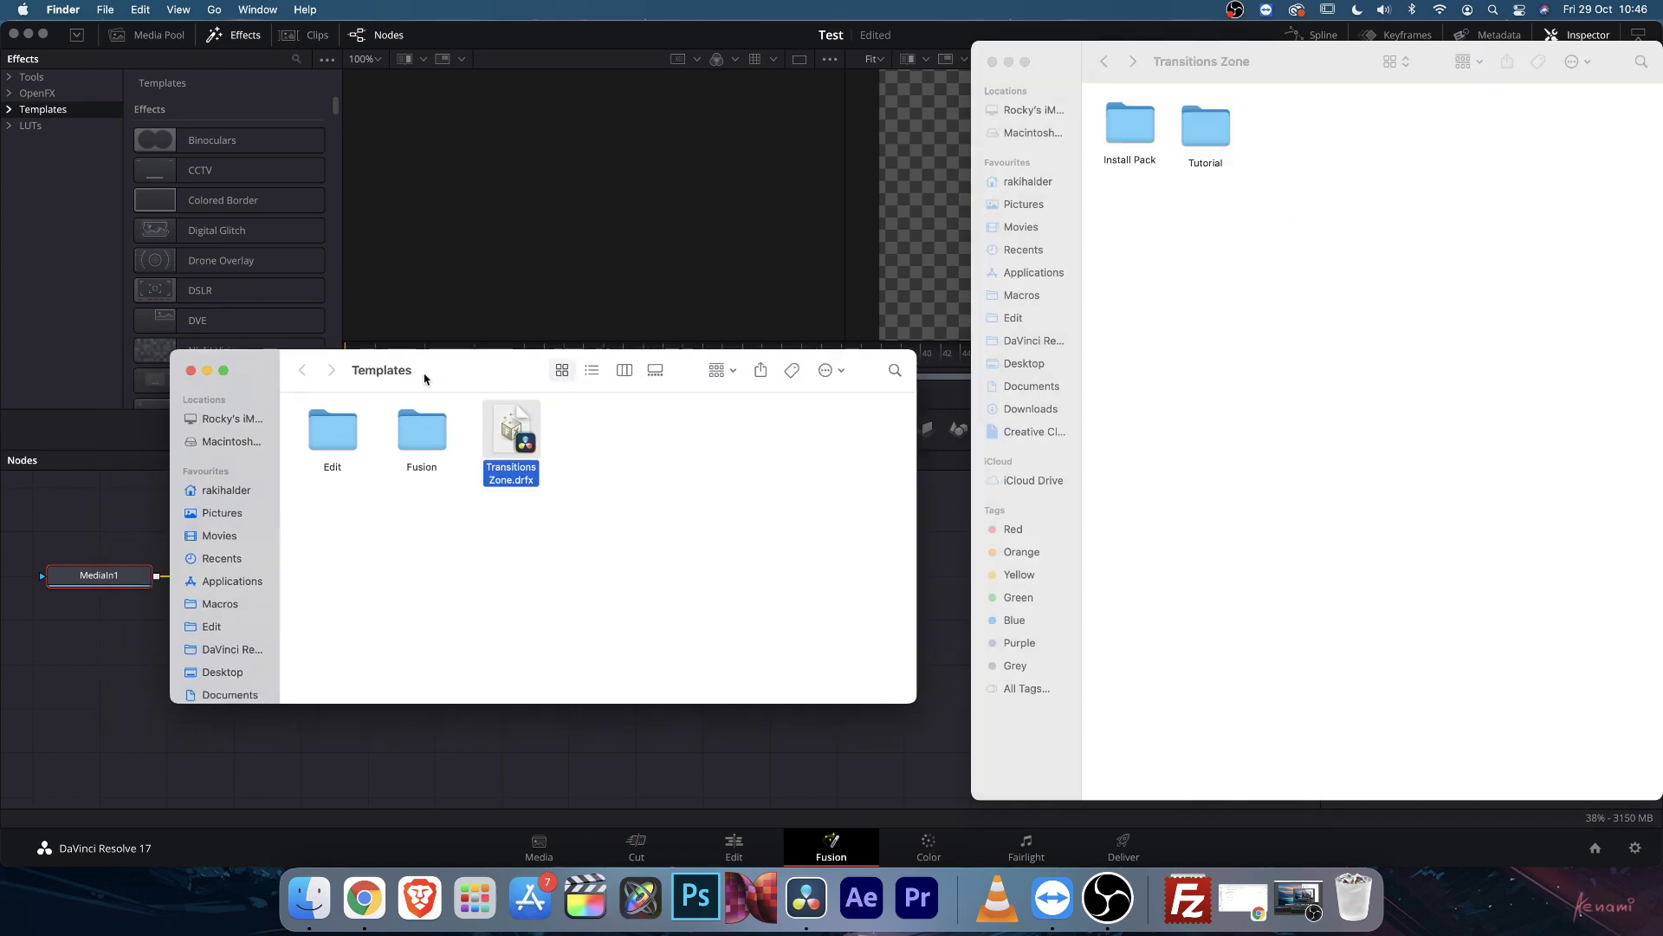
pyautogui.keyDown('super'); pyautogui.click(382, 372); pyautogui.keyUp('super')
pyautogui.click(553, 543)
pyautogui.press('super+BackSpace')
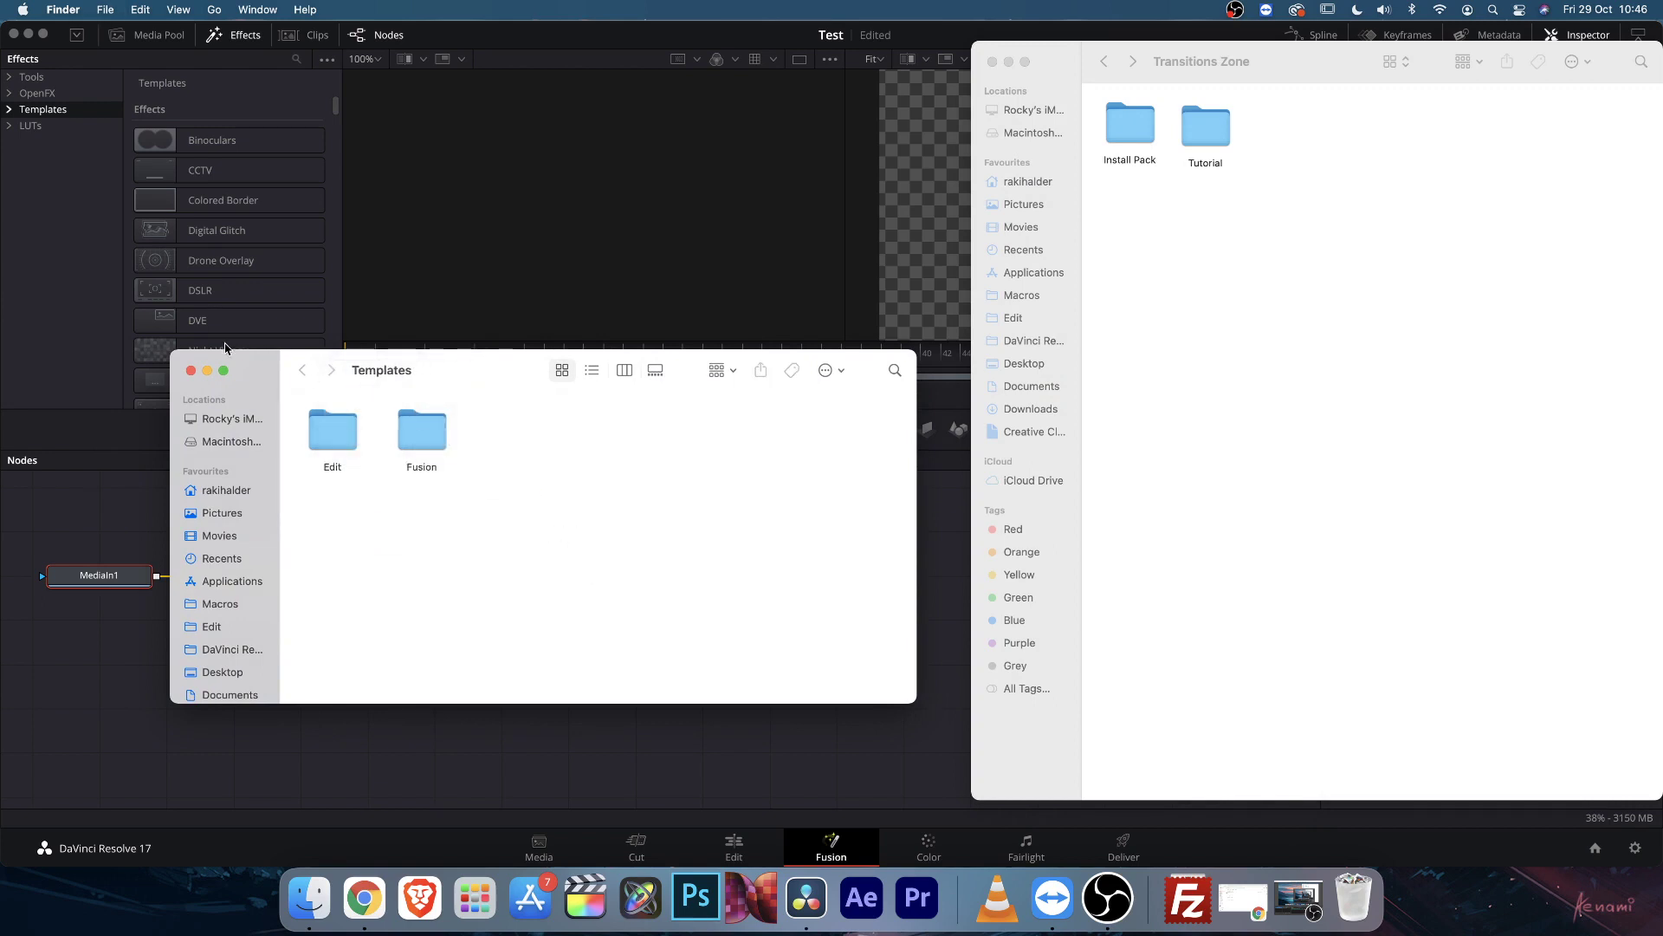
pyautogui.click(192, 372)
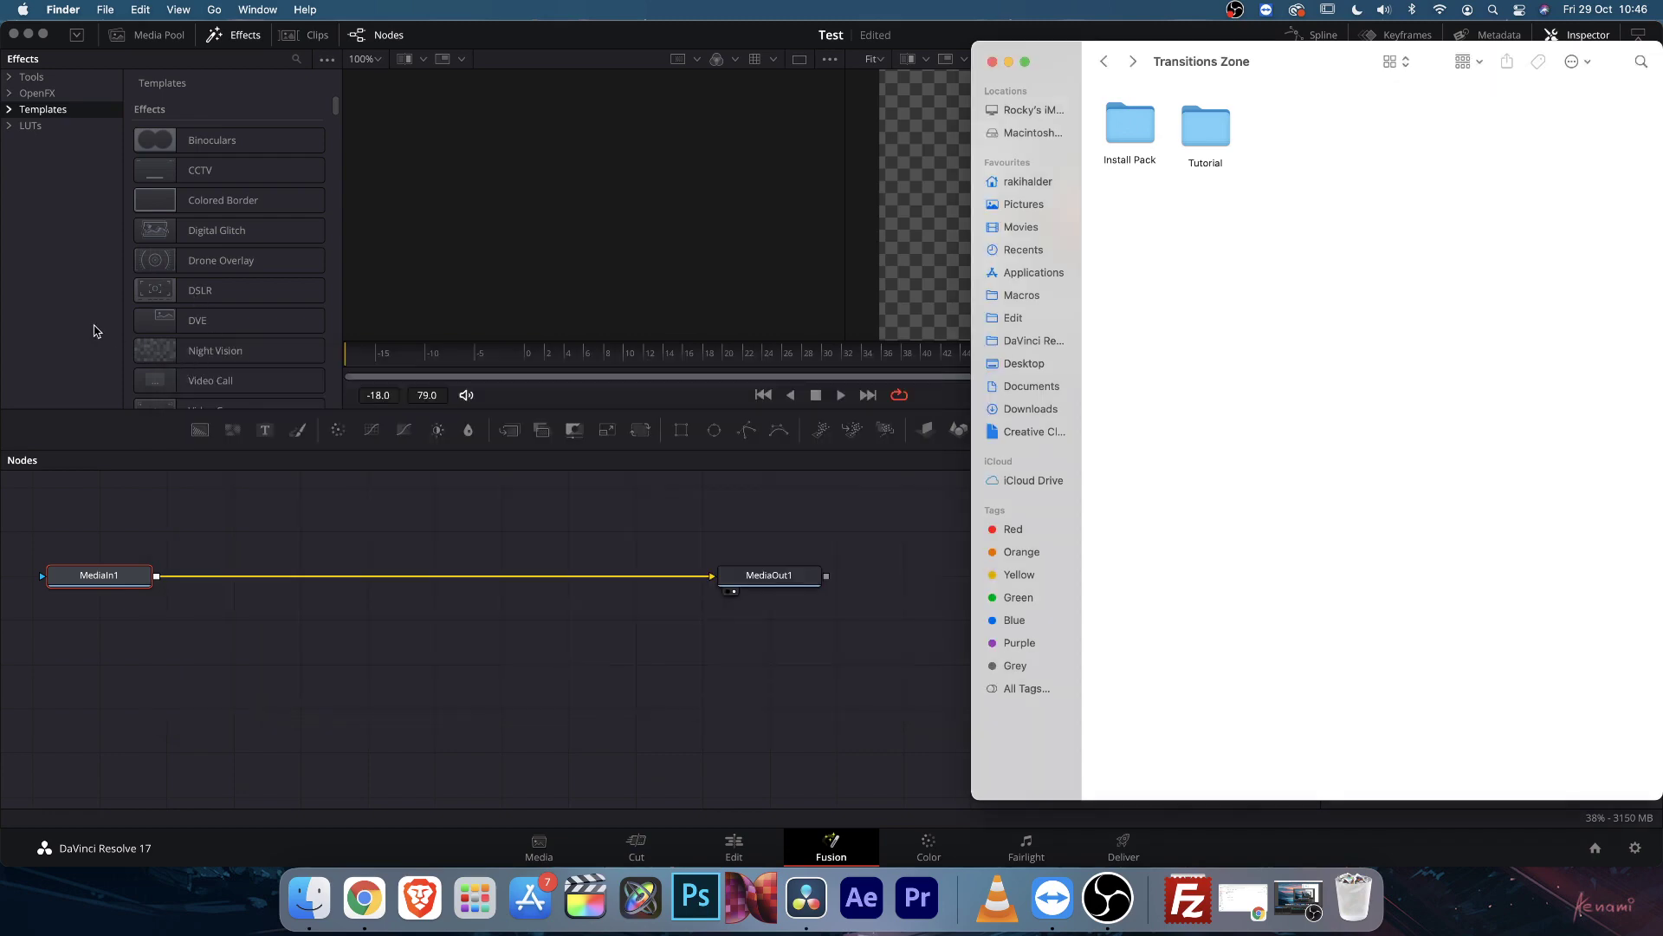
# Return to the Edit page and check the Video Transitions category for the Transitions Zone pack
pyautogui.click(98, 331)
pyautogui.click(737, 847)
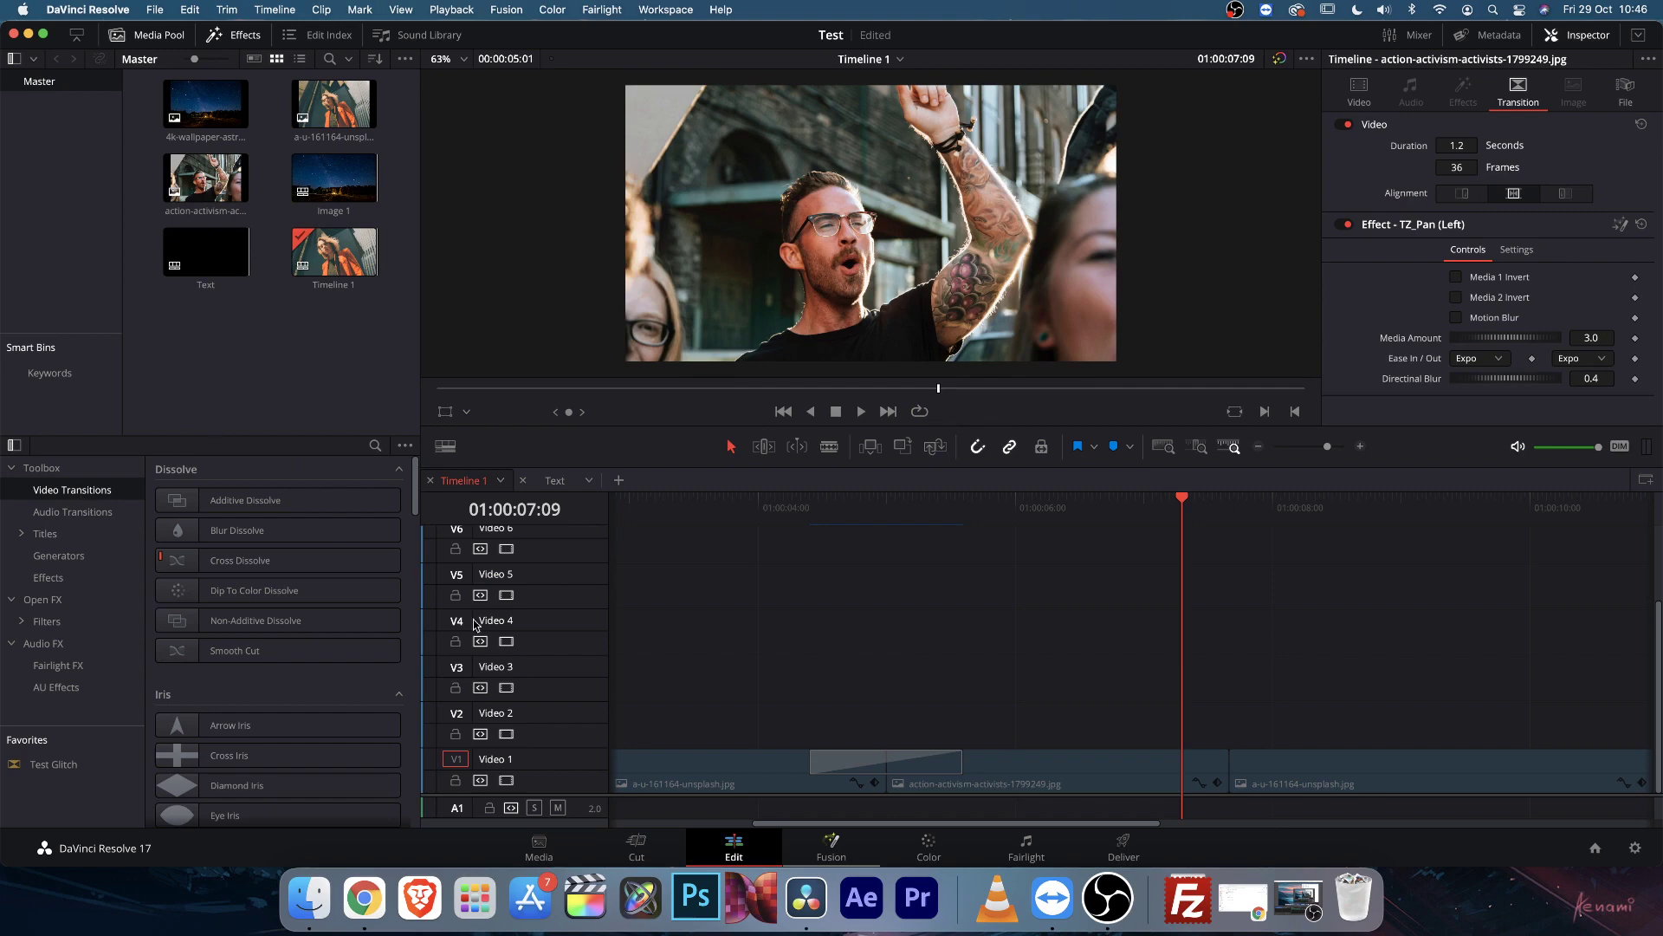
pyautogui.scroll(-3, 412, 555)
pyautogui.scroll(3, 412, 555)
pyautogui.click(1296, 898)
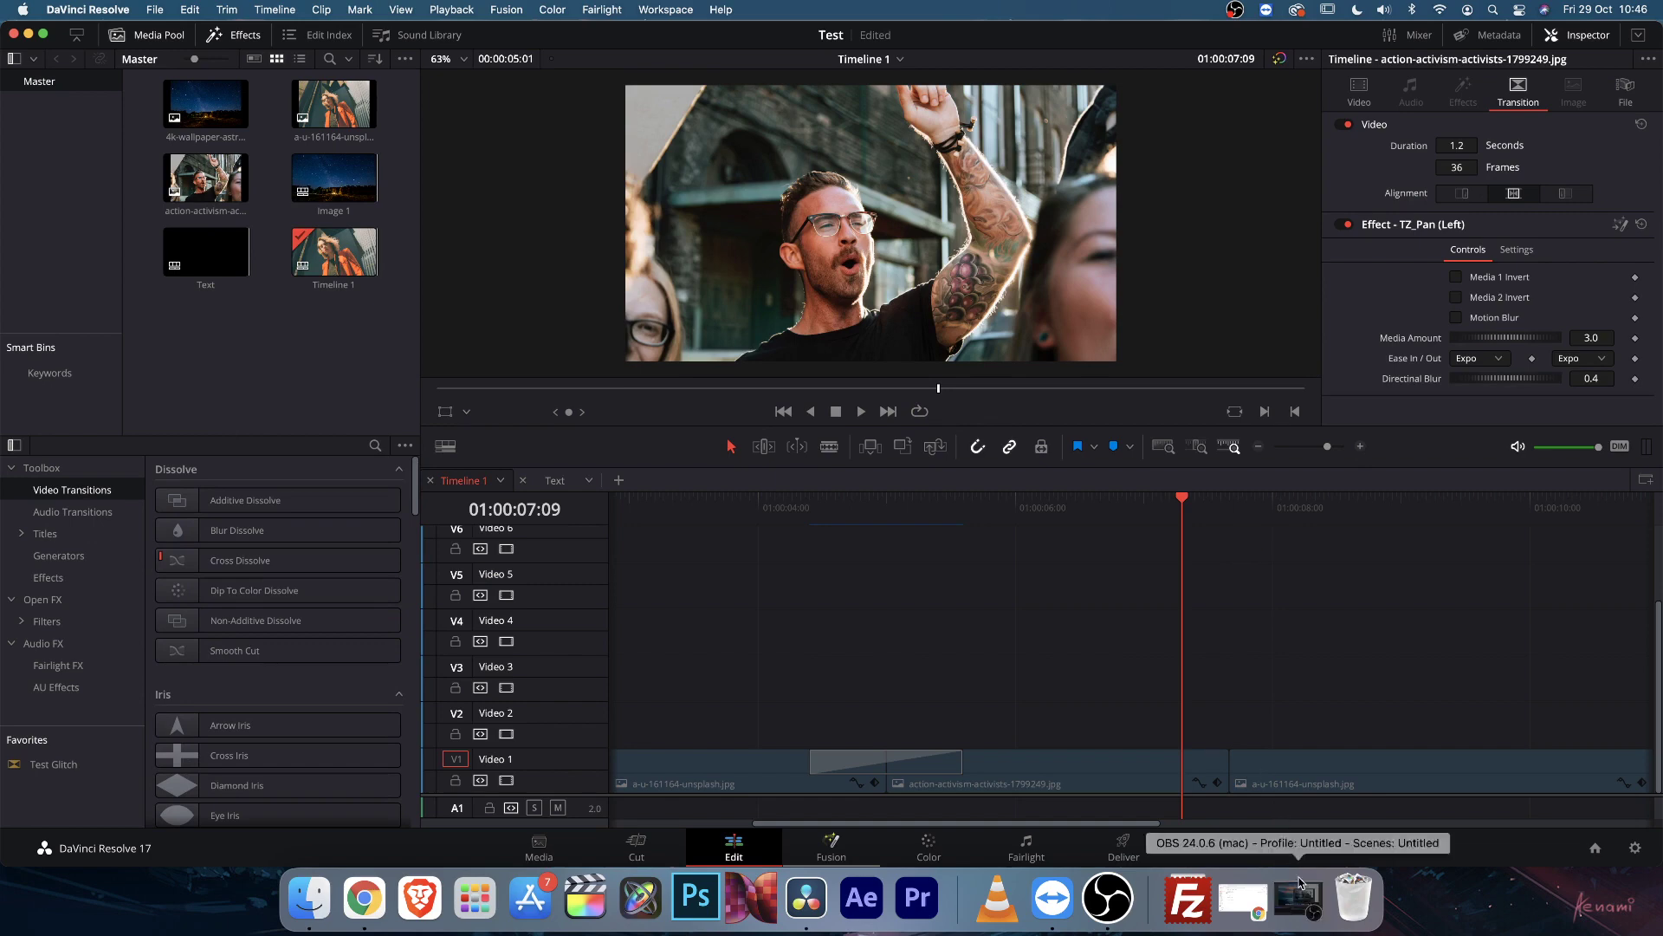